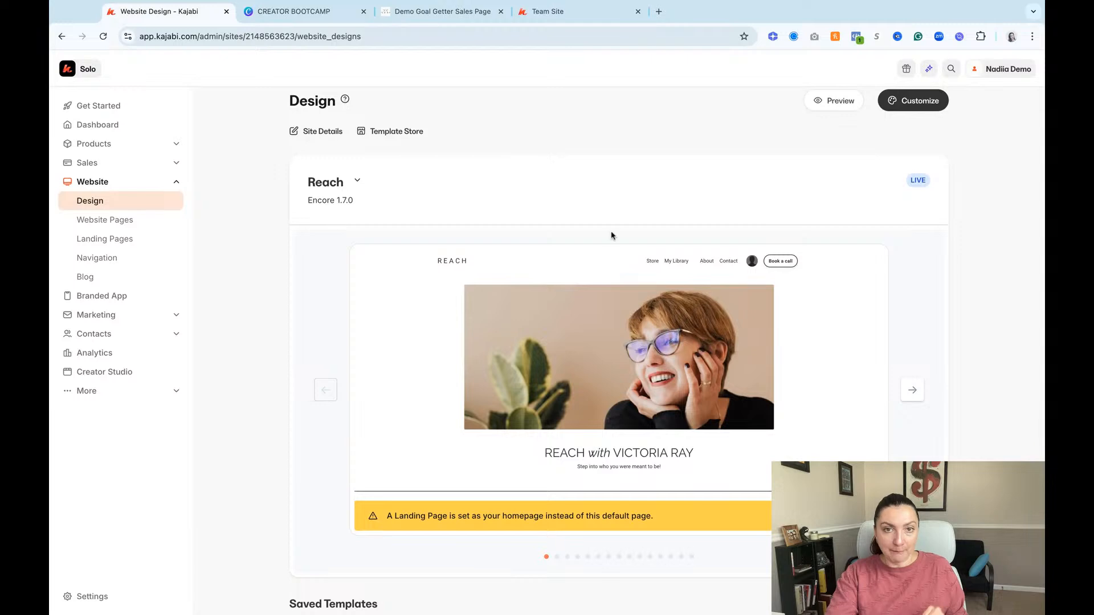
Step: Check the Team Site login page, close it, and return to the Kajabi Website Design page
{"action": "left_click", "coordinate": [576, 11]}
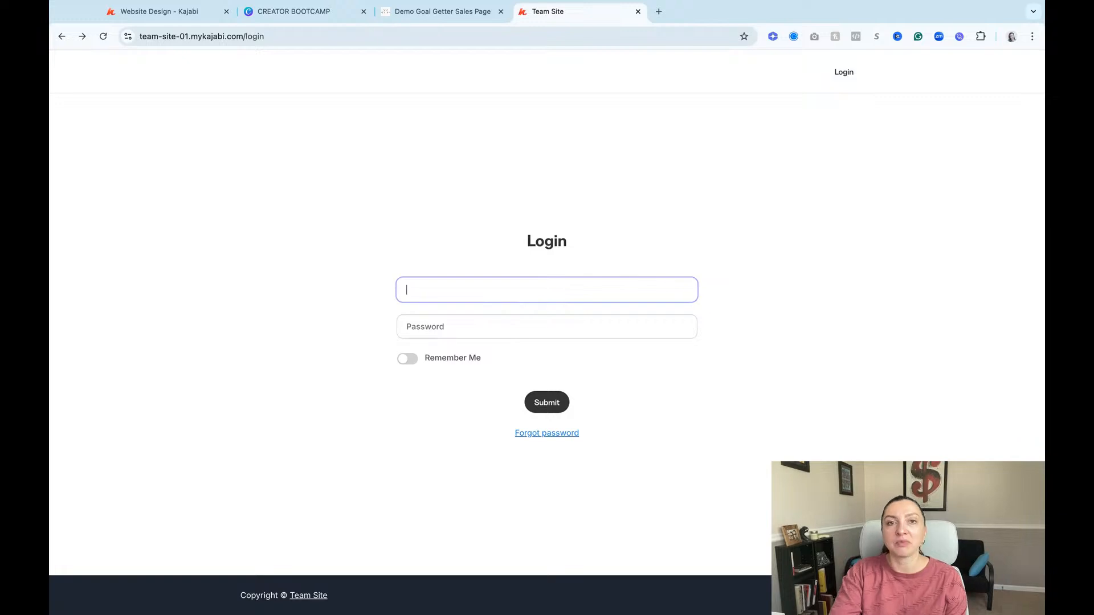
{"action": "key", "text": "ctrl+w"}
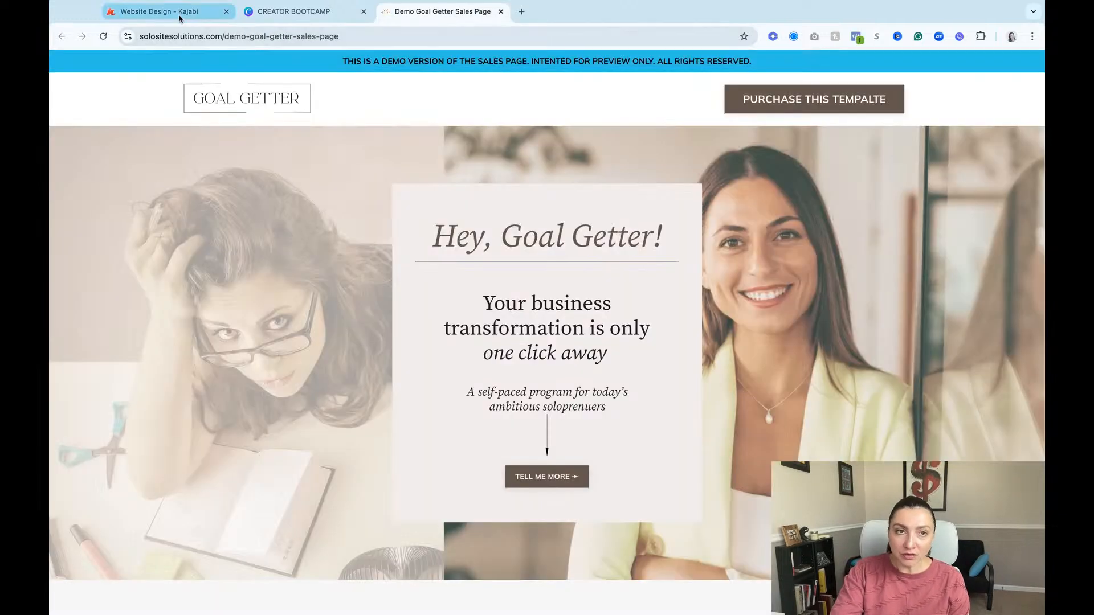
{"action": "left_click", "coordinate": [178, 15]}
{"action": "mouse_move", "coordinate": [746, 274]}
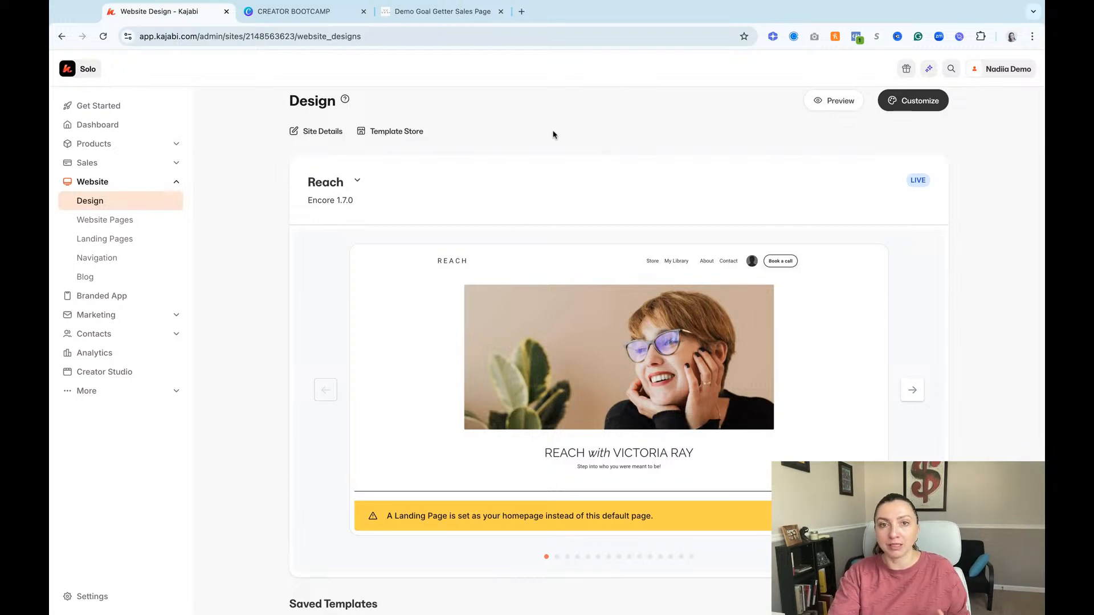
Step: Open the Template Store and browse the free website templates
{"action": "left_click", "coordinate": [409, 133]}
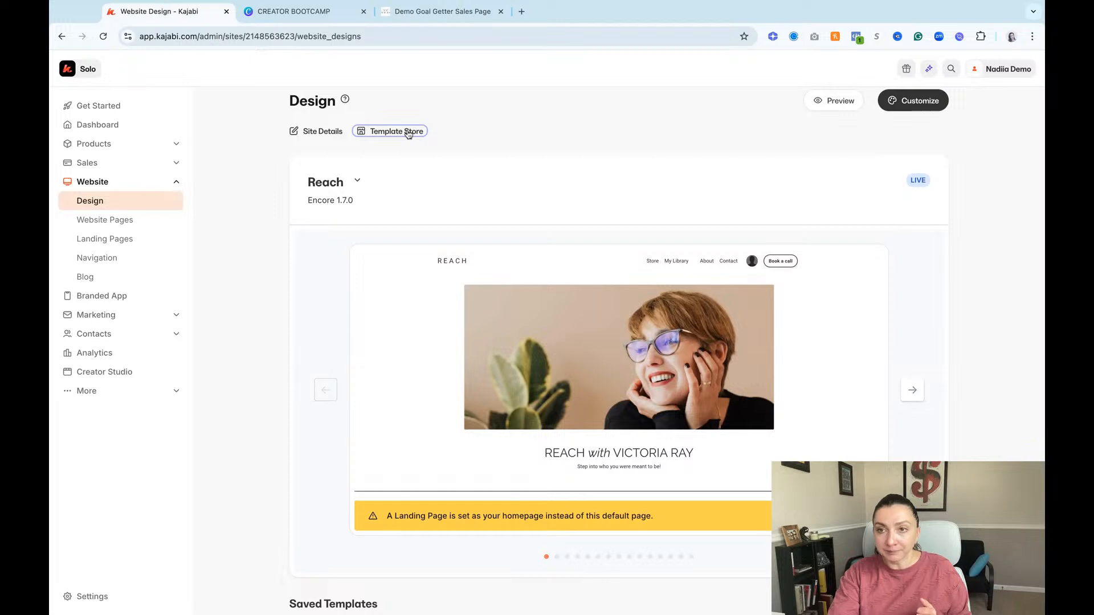
{"action": "scroll", "coordinate": [408, 136], "scroll_direction": "down", "scroll_amount": 3}
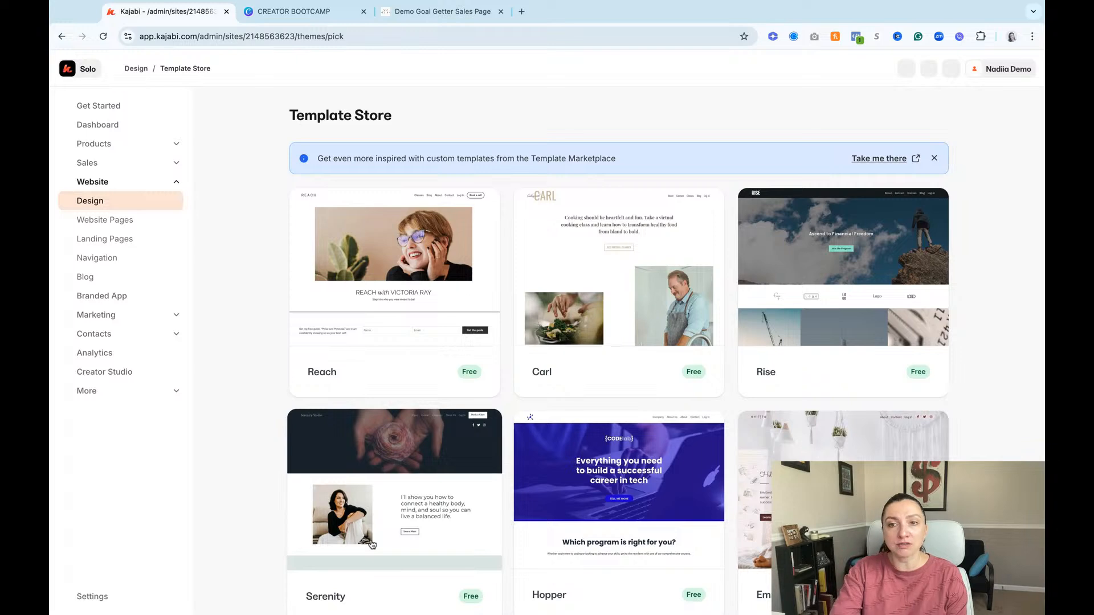
{"action": "scroll", "coordinate": [371, 544], "scroll_direction": "down", "scroll_amount": 4}
{"action": "scroll", "coordinate": [371, 544], "scroll_direction": "down", "scroll_amount": 1}
{"action": "scroll", "coordinate": [372, 545], "scroll_direction": "down", "scroll_amount": 3}
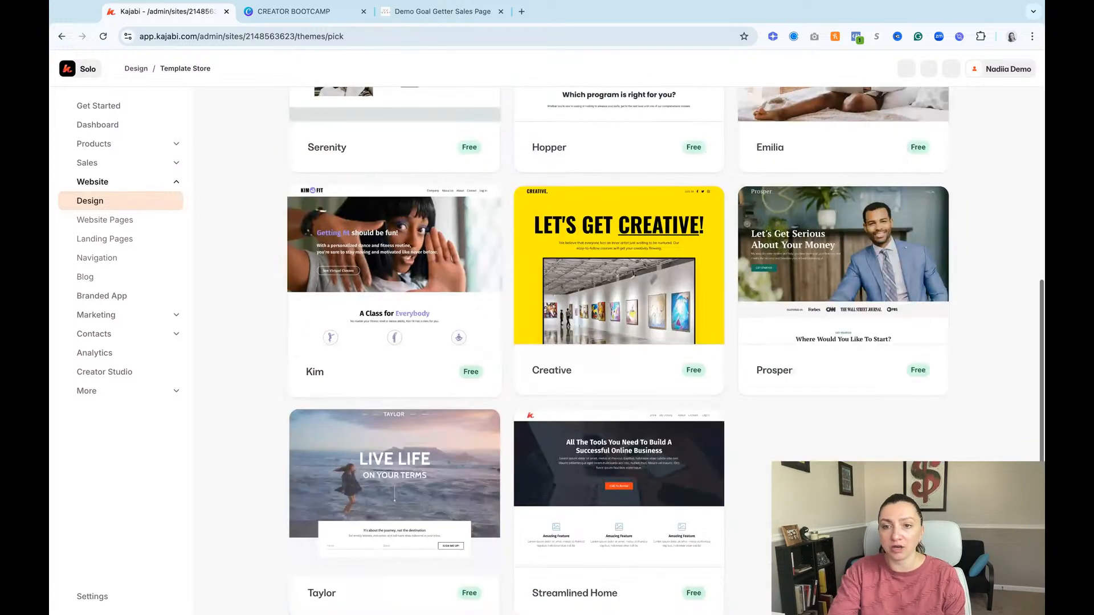
{"action": "scroll", "coordinate": [477, 510], "scroll_direction": "up", "scroll_amount": 8}
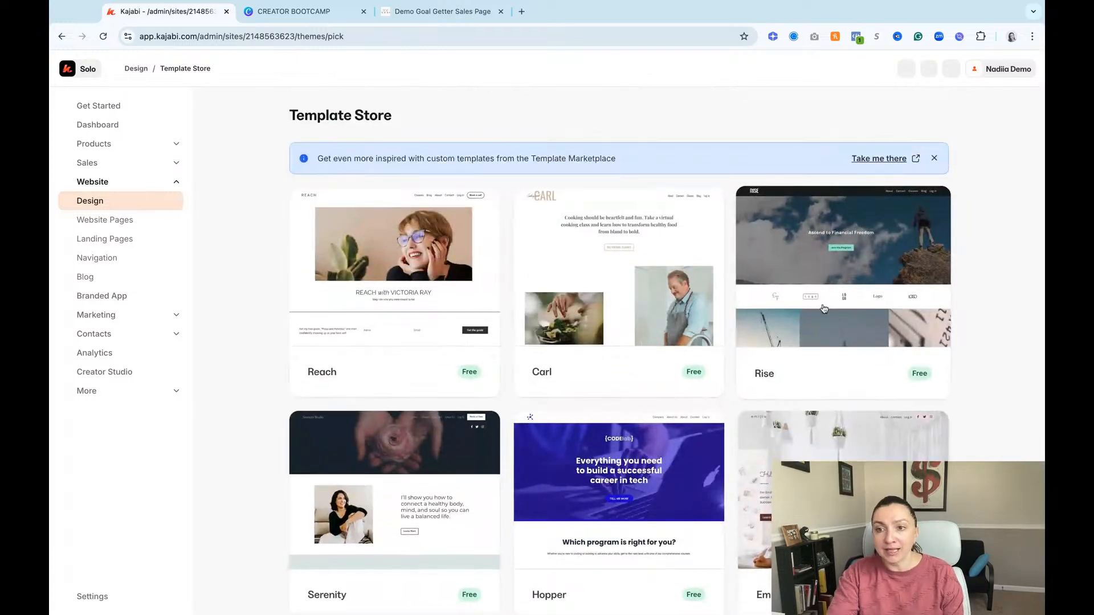
Step: Preview the Rise template's page layout, then close its preview without saving the template
{"action": "left_click", "coordinate": [842, 288]}
{"action": "scroll", "coordinate": [398, 286], "scroll_direction": "down", "scroll_amount": 5}
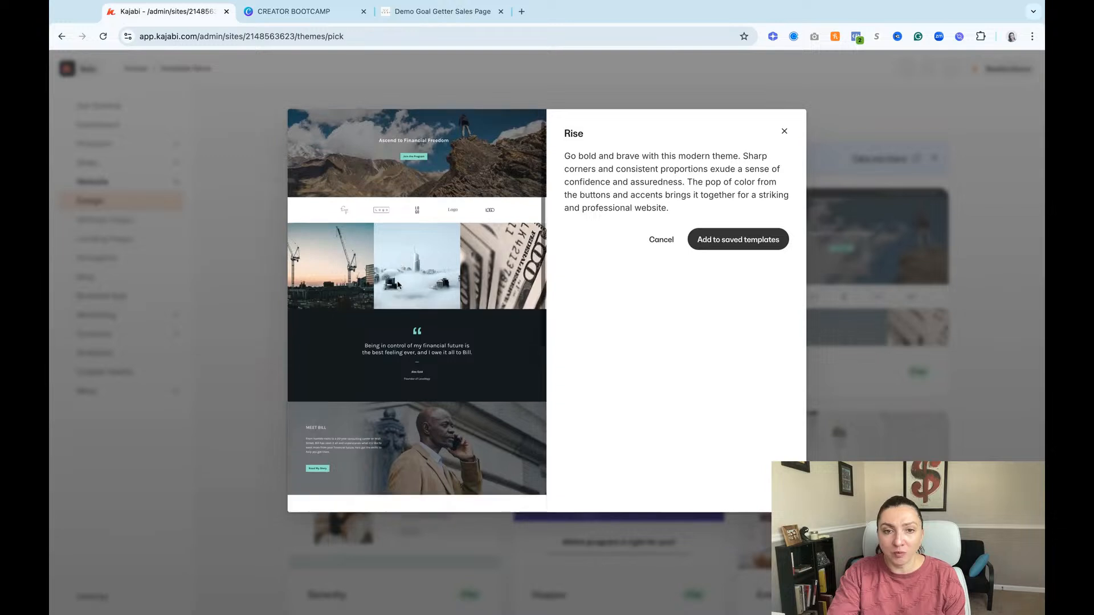
{"action": "scroll", "coordinate": [398, 286], "scroll_direction": "up", "scroll_amount": 5}
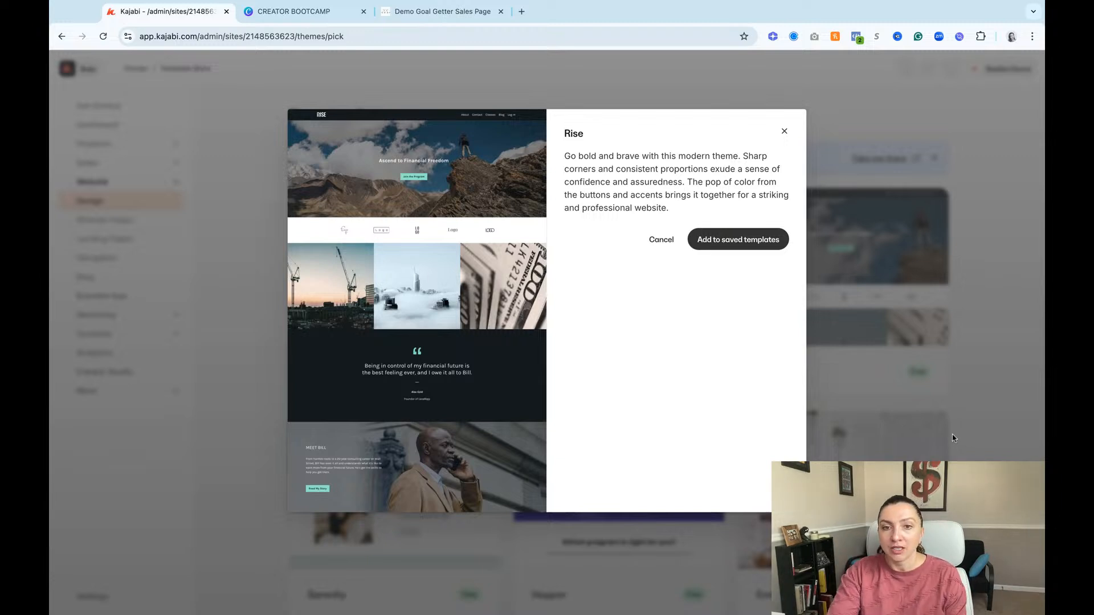
{"action": "left_click", "coordinate": [888, 337]}
Step: Preview the Serenity template's page layout and close its preview without saving the template
{"action": "scroll", "coordinate": [474, 412], "scroll_direction": "down", "scroll_amount": 3}
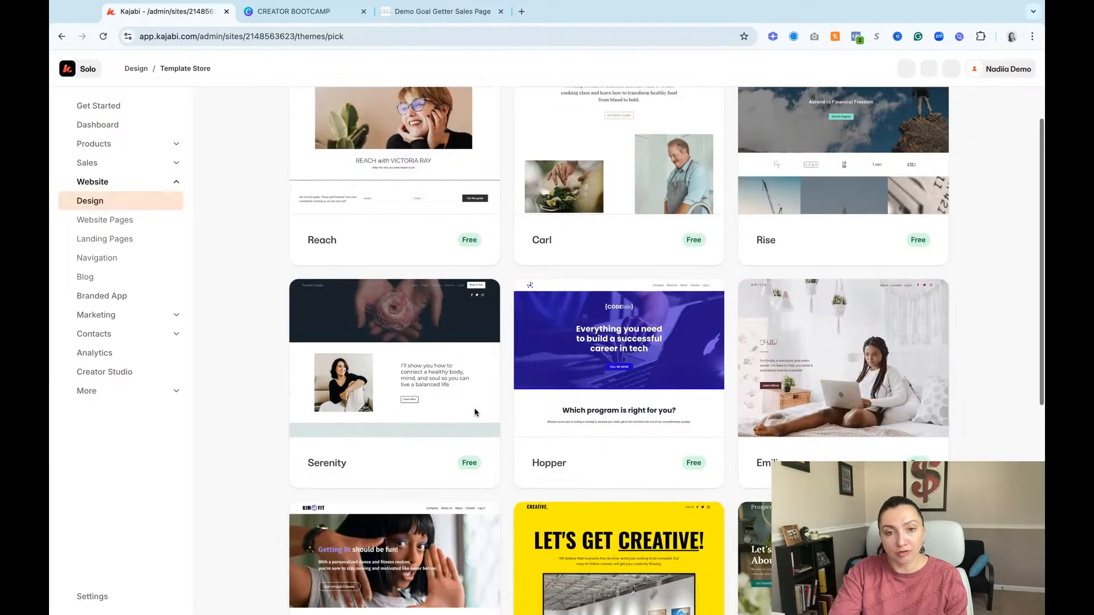
{"action": "left_click", "coordinate": [415, 366]}
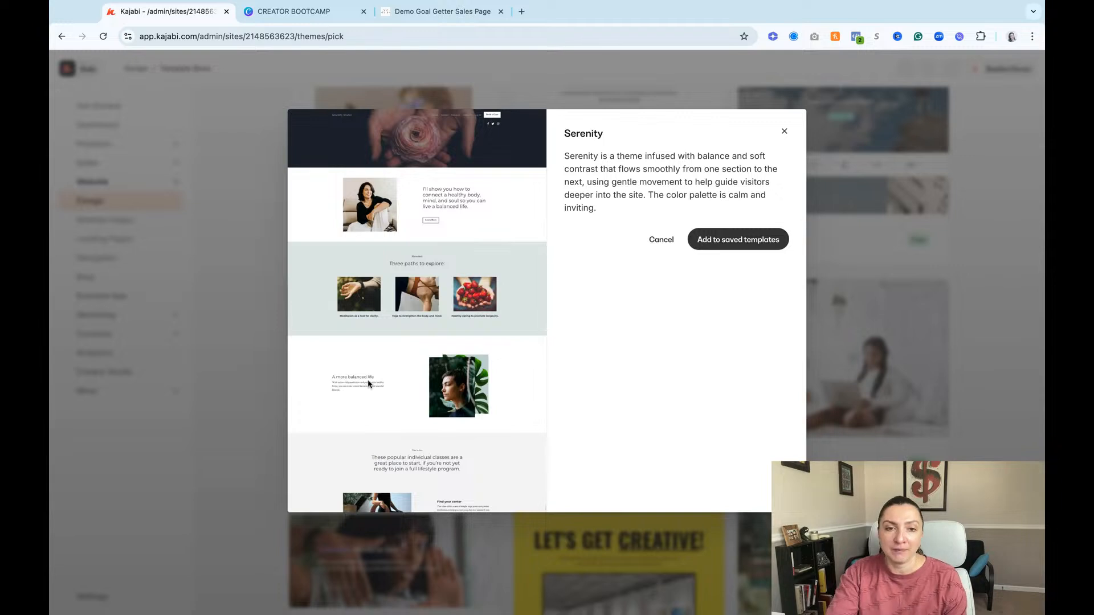
{"action": "scroll", "coordinate": [370, 384], "scroll_direction": "down", "scroll_amount": 2}
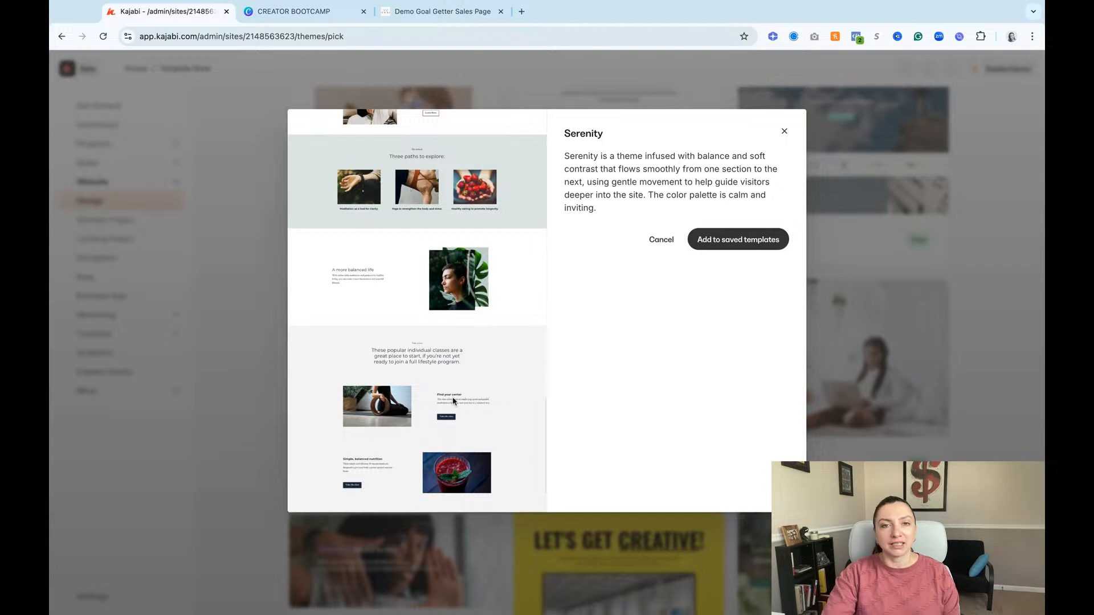
{"action": "scroll", "coordinate": [454, 401], "scroll_direction": "up", "scroll_amount": 2}
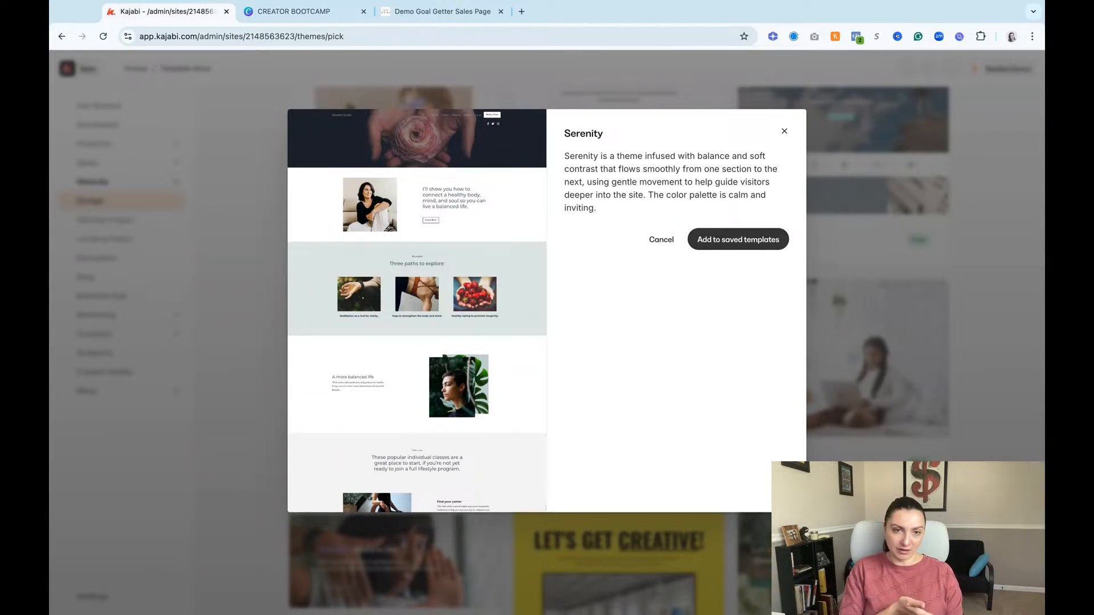
{"action": "left_click", "coordinate": [784, 131]}
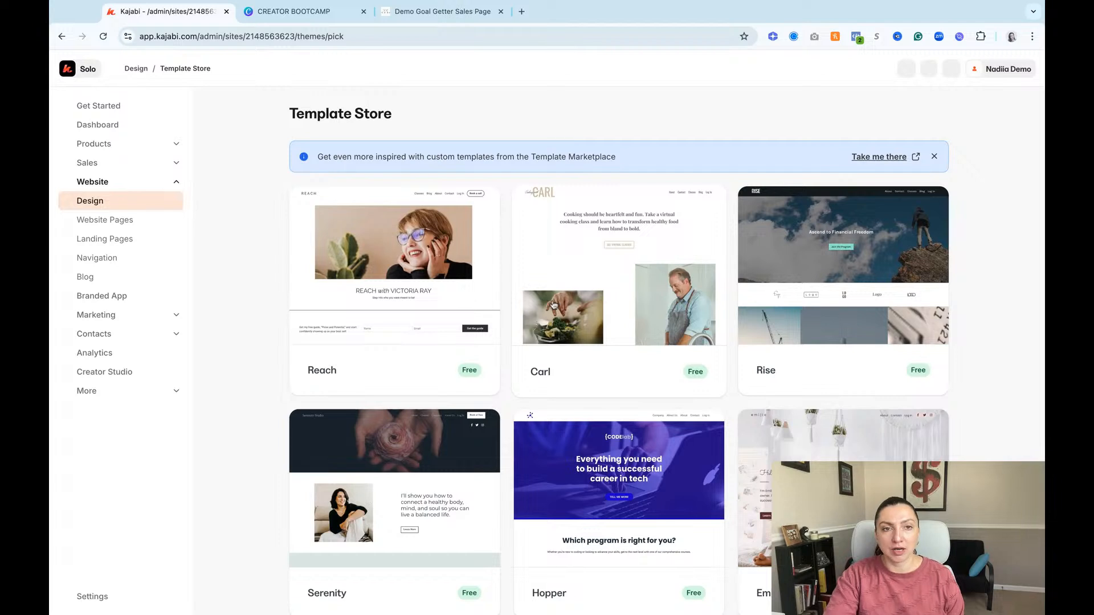
Step: Return to the website Design page and open the Custom Templates marketplace
{"action": "left_click", "coordinate": [119, 208]}
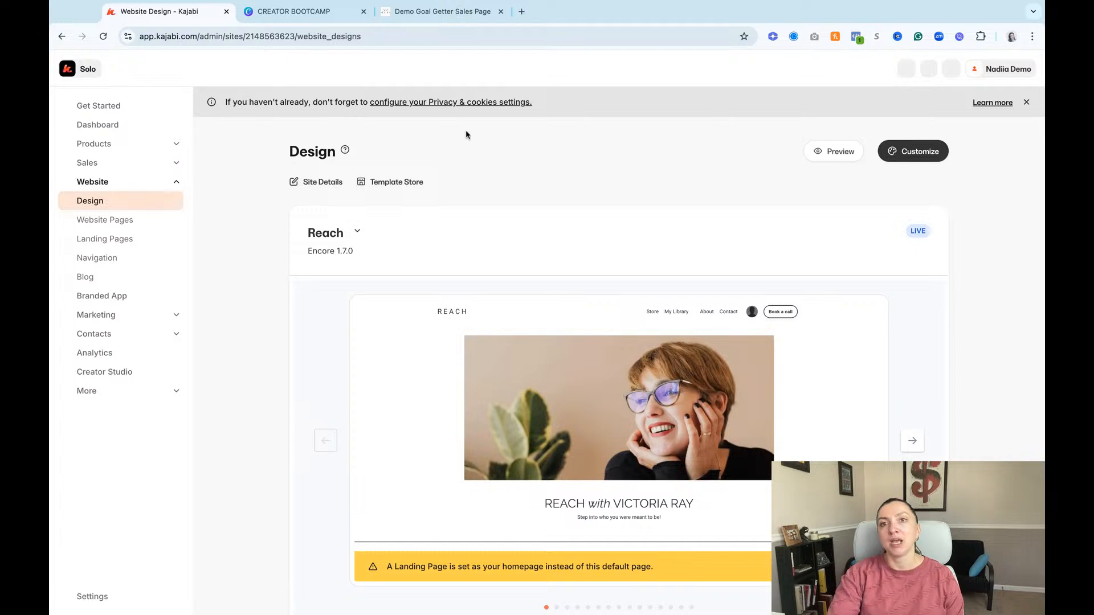
{"action": "left_click", "coordinate": [406, 184]}
{"action": "left_click", "coordinate": [61, 36]}
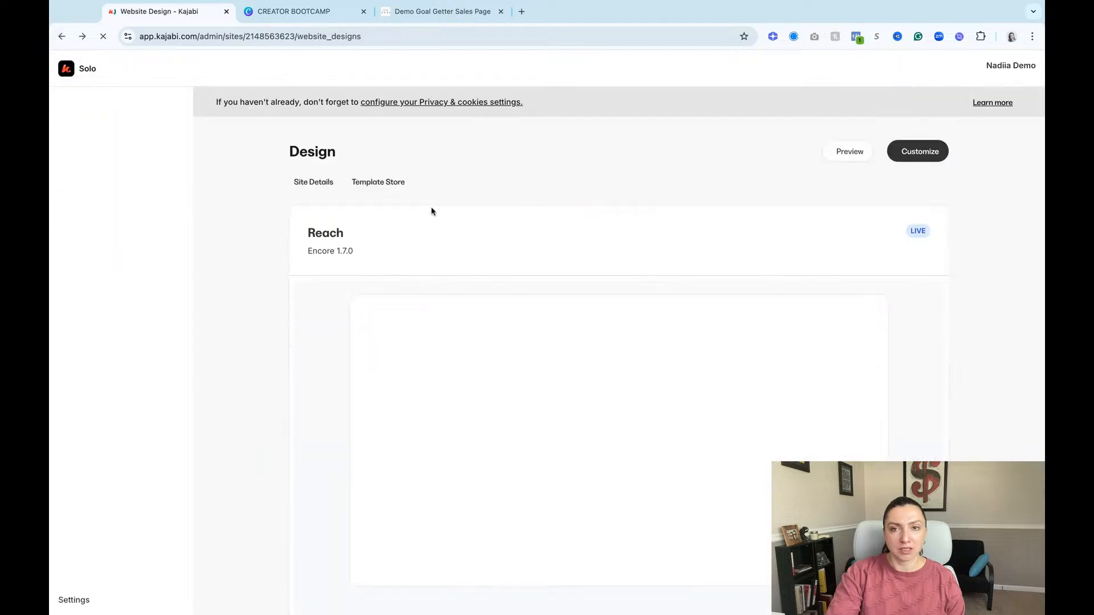
{"action": "scroll", "coordinate": [659, 229], "scroll_direction": "down", "scroll_amount": 3}
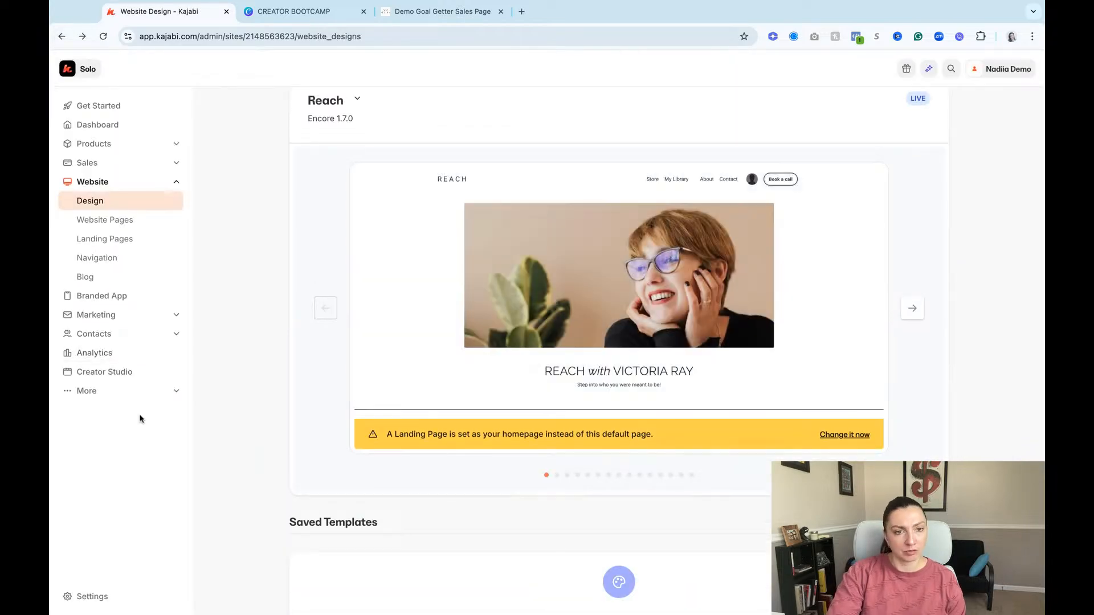
{"action": "left_click", "coordinate": [142, 397]}
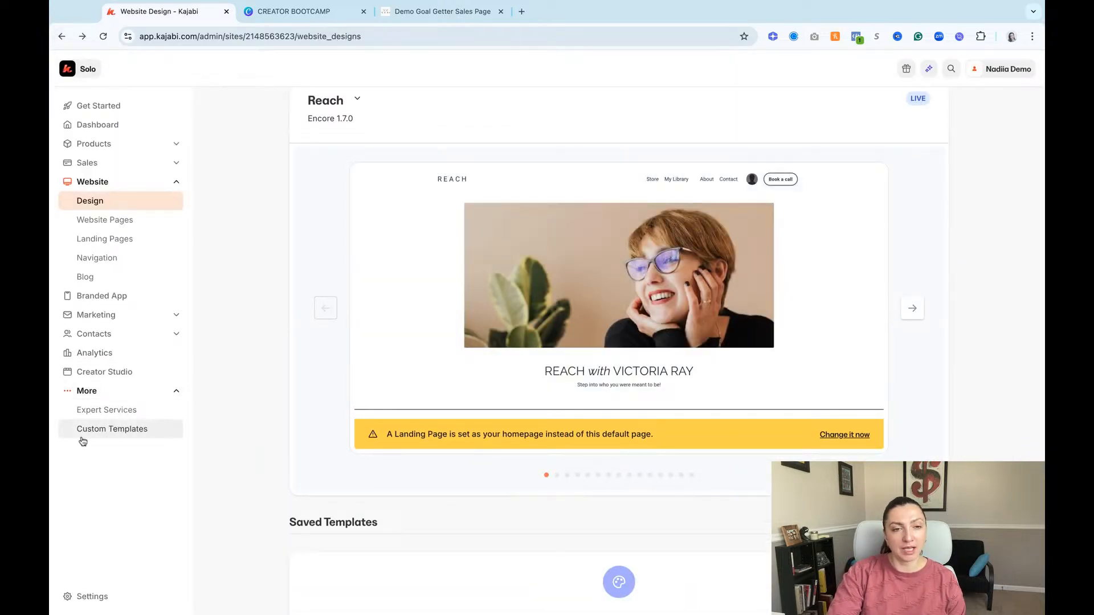
{"action": "left_click", "coordinate": [121, 430]}
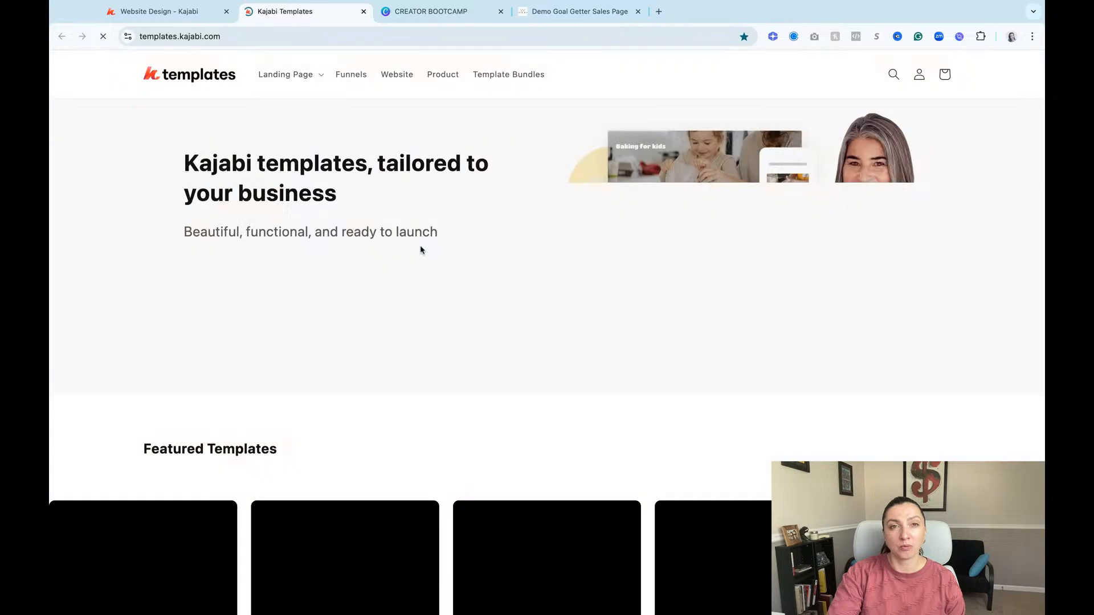
Step: Examine the marketplace's featured templates, bundles, landing page, website and product templates, then close the marketplace
{"action": "scroll", "coordinate": [725, 277], "scroll_direction": "down", "scroll_amount": 7}
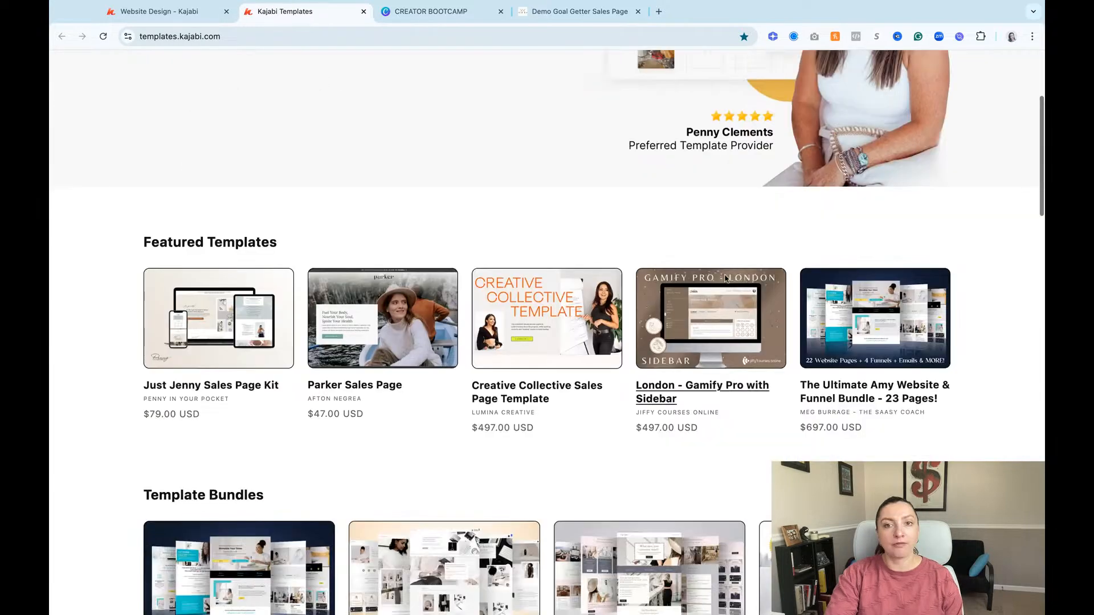
{"action": "scroll", "coordinate": [586, 262], "scroll_direction": "down", "scroll_amount": 1}
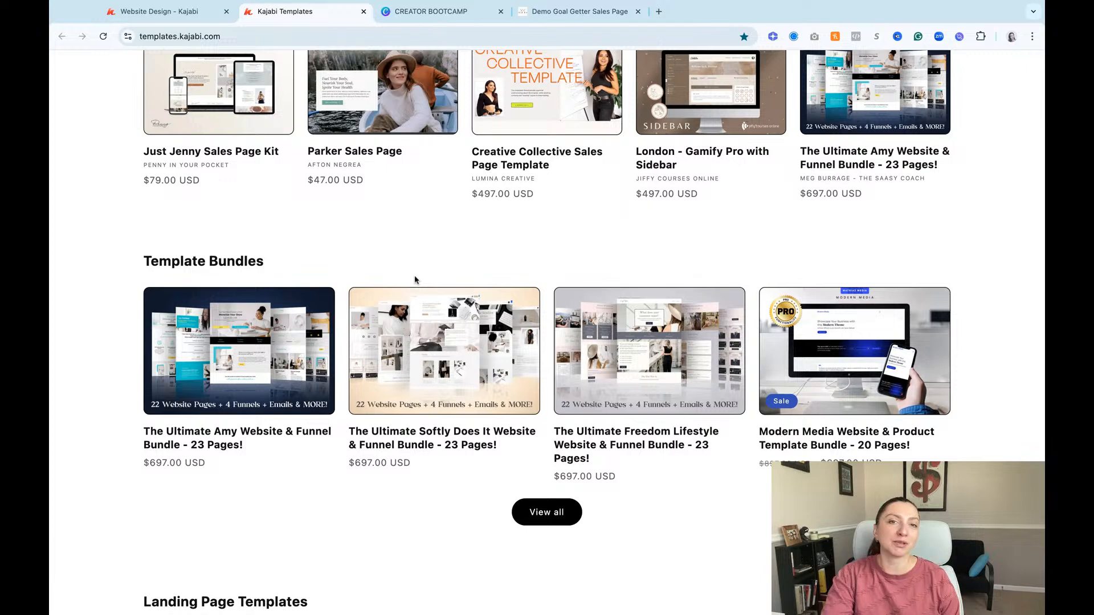
{"action": "scroll", "coordinate": [415, 279], "scroll_direction": "up", "scroll_amount": 1}
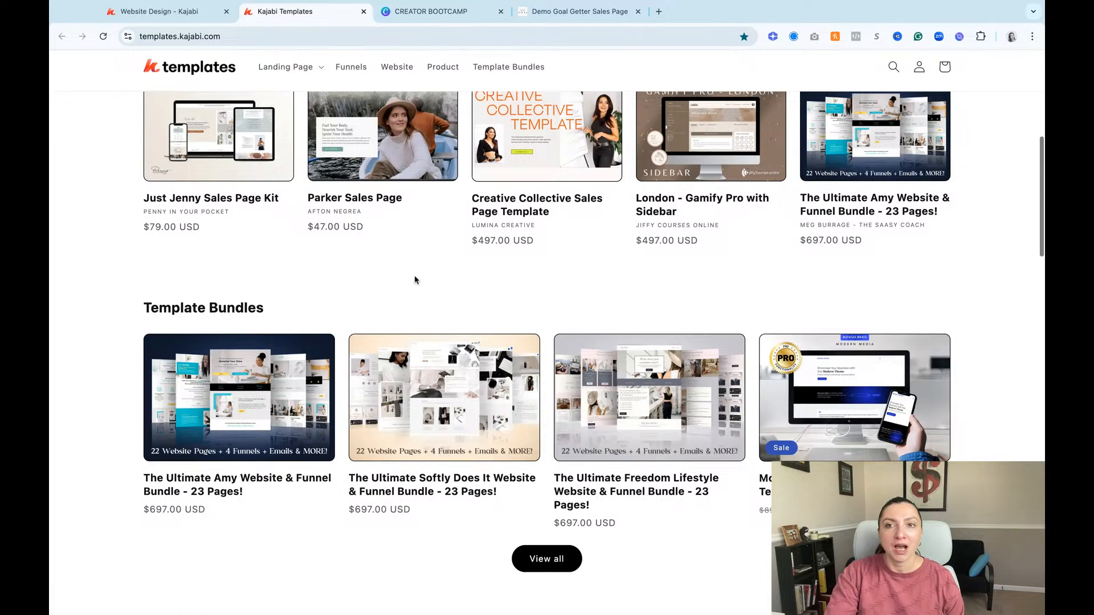
{"action": "scroll", "coordinate": [415, 279], "scroll_direction": "up", "scroll_amount": 1}
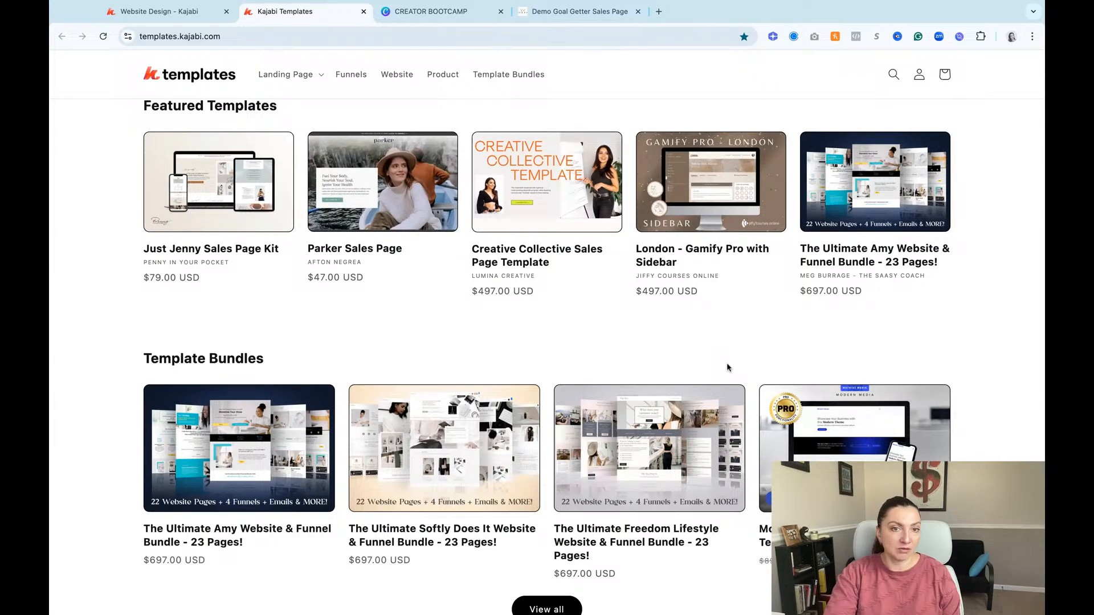
{"action": "scroll", "coordinate": [727, 366], "scroll_direction": "down", "scroll_amount": 4}
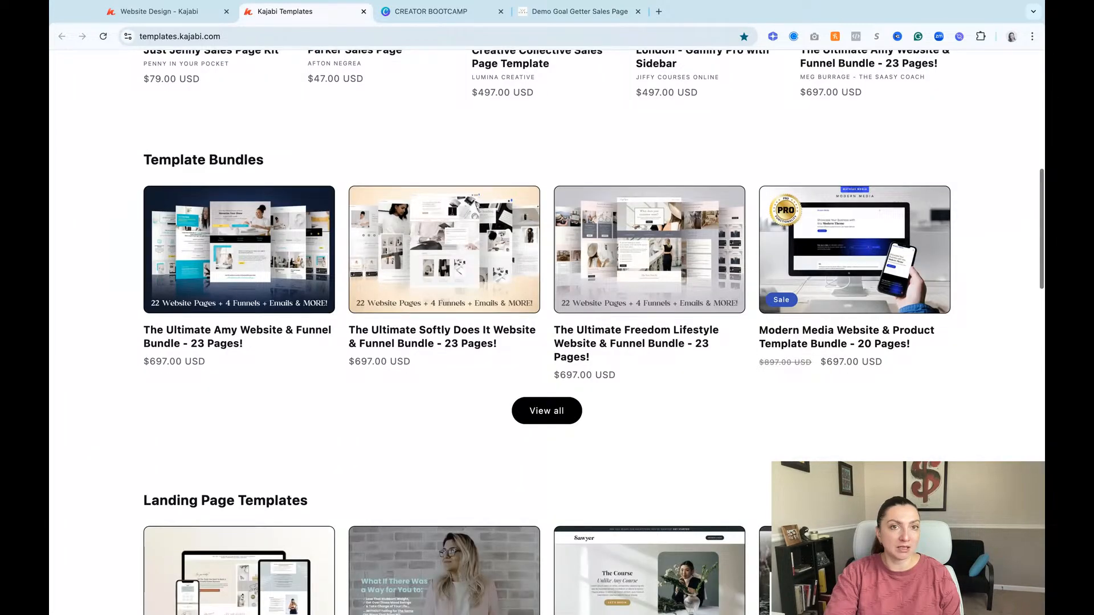
{"action": "scroll", "coordinate": [650, 399], "scroll_direction": "down", "scroll_amount": 9}
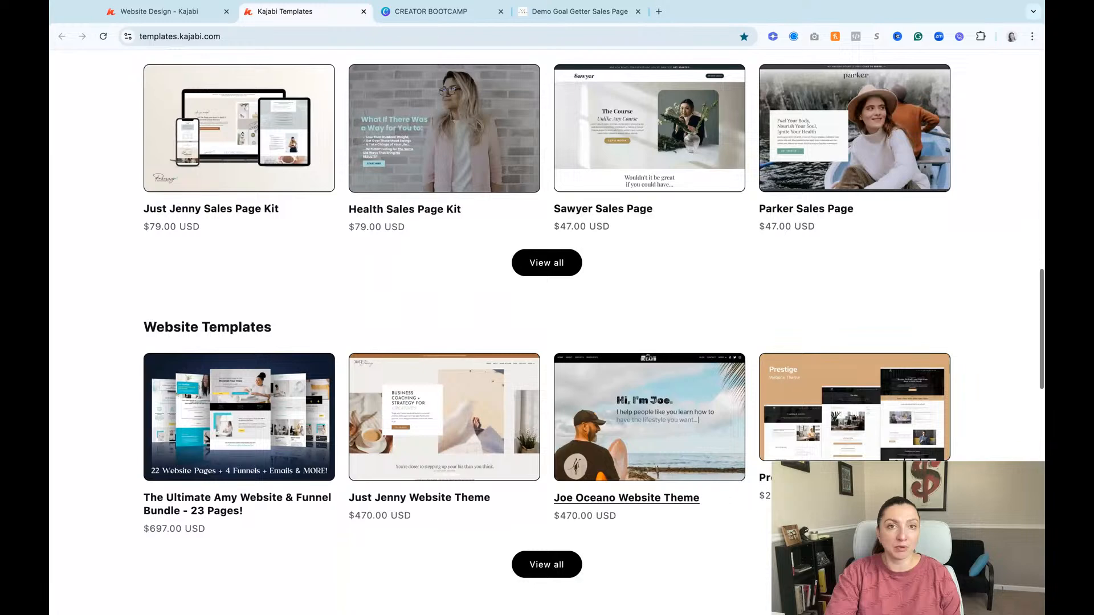
{"action": "scroll", "coordinate": [350, 73], "scroll_direction": "up", "scroll_amount": 15}
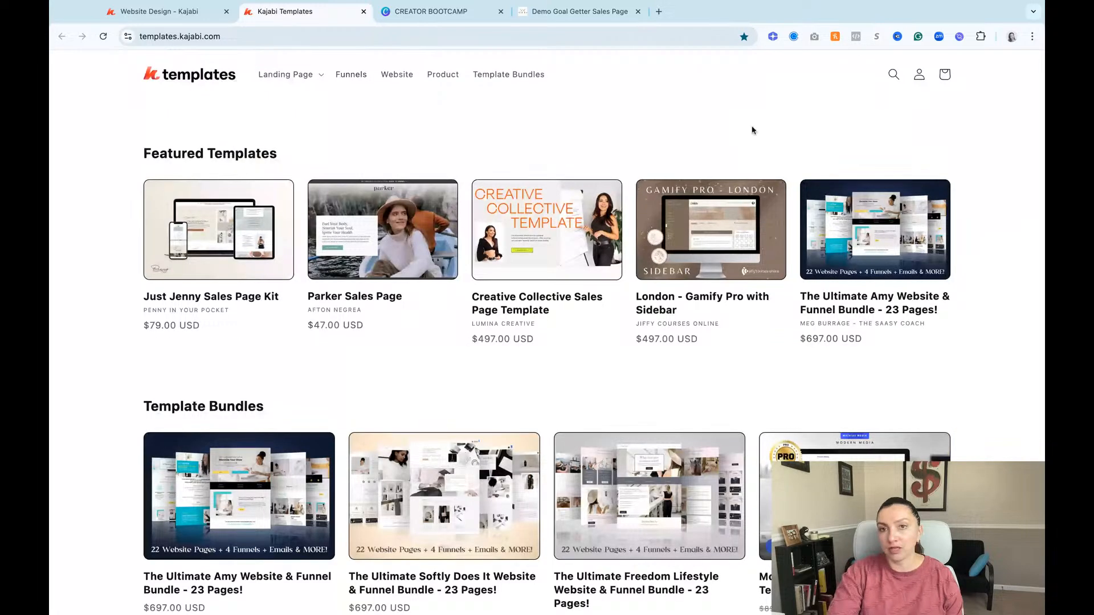
{"action": "scroll", "coordinate": [752, 129], "scroll_direction": "down", "scroll_amount": 7}
{"action": "scroll", "coordinate": [419, 197], "scroll_direction": "down", "scroll_amount": 15}
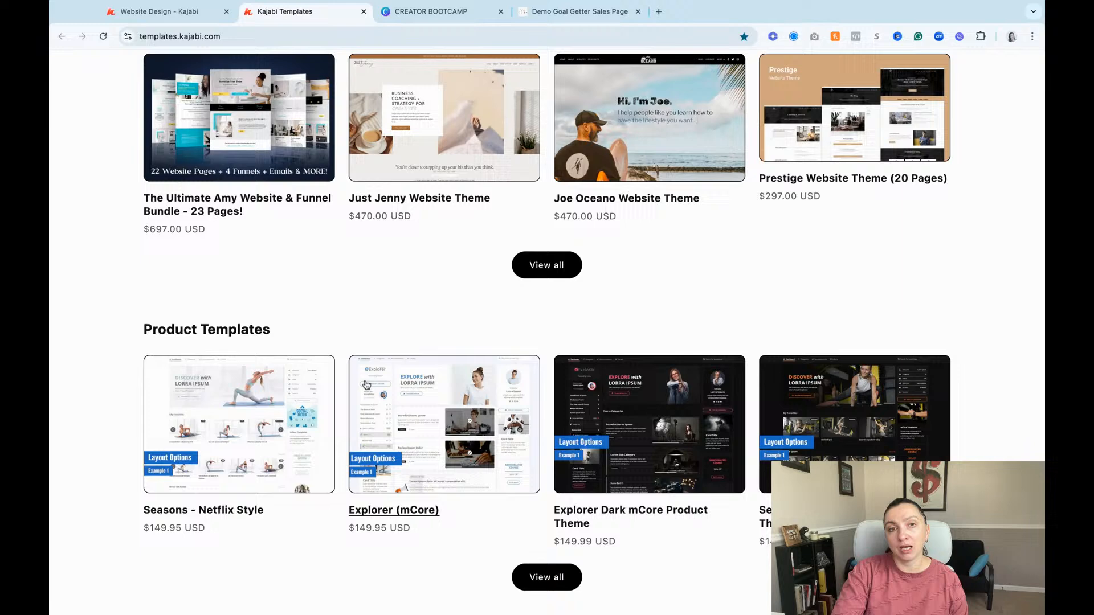
{"action": "scroll", "coordinate": [310, 313], "scroll_direction": "up", "scroll_amount": 8}
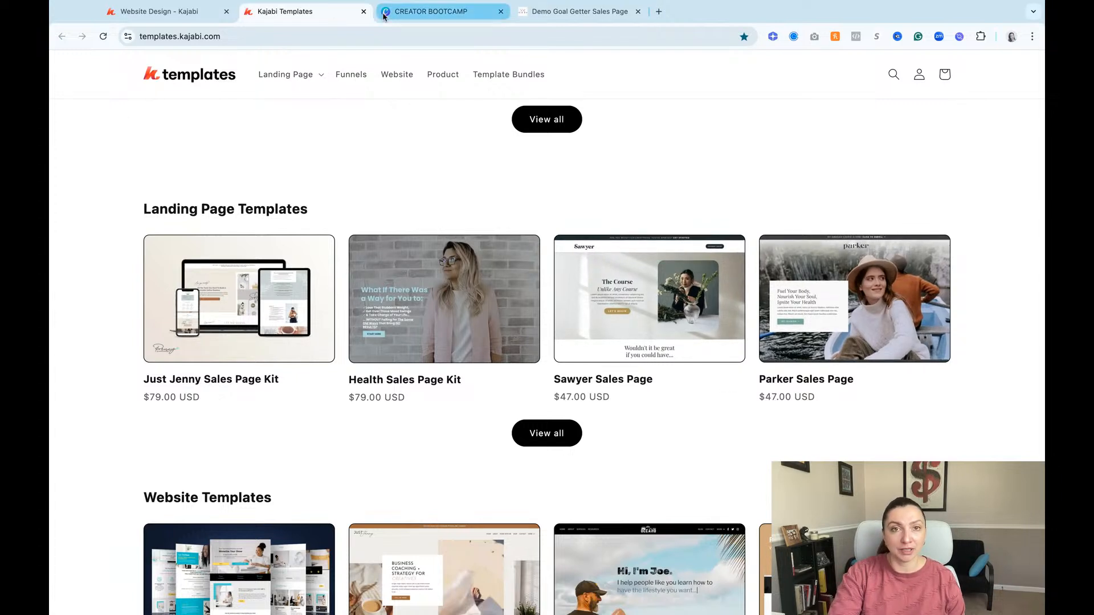
{"action": "left_click", "coordinate": [364, 12]}
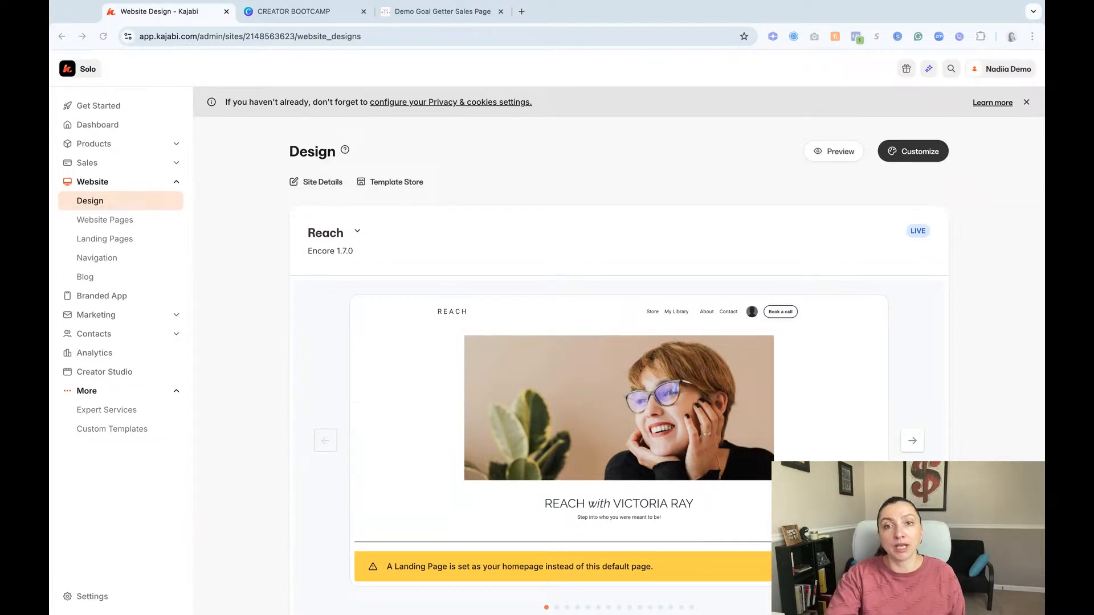
Step: Open the Reach template's Home page for customizing and review its section list and page content
{"action": "mouse_move", "coordinate": [611, 383]}
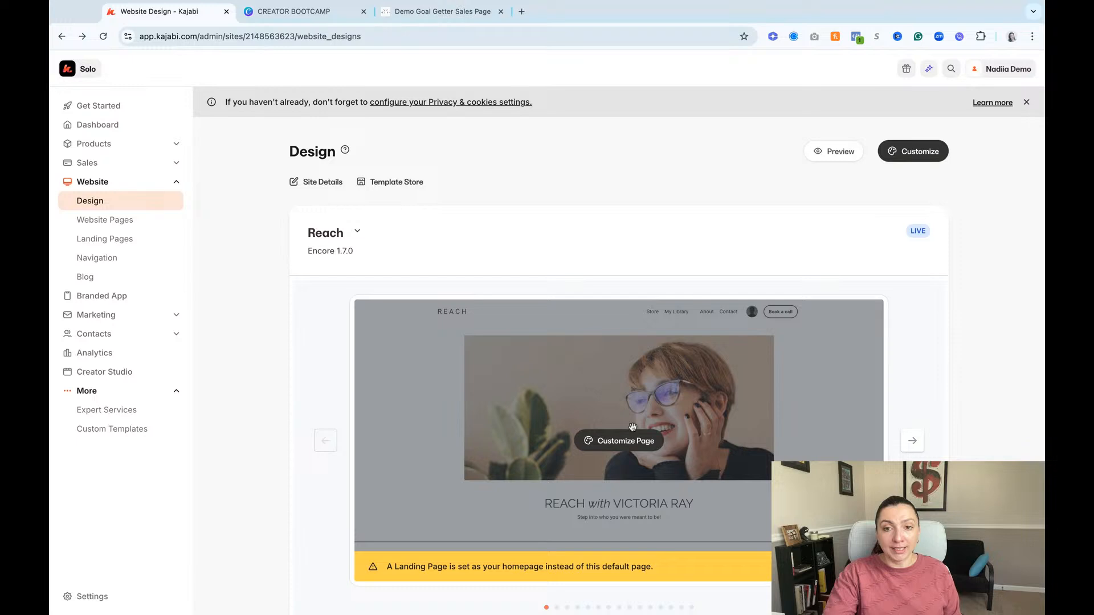
{"action": "left_click", "coordinate": [637, 447]}
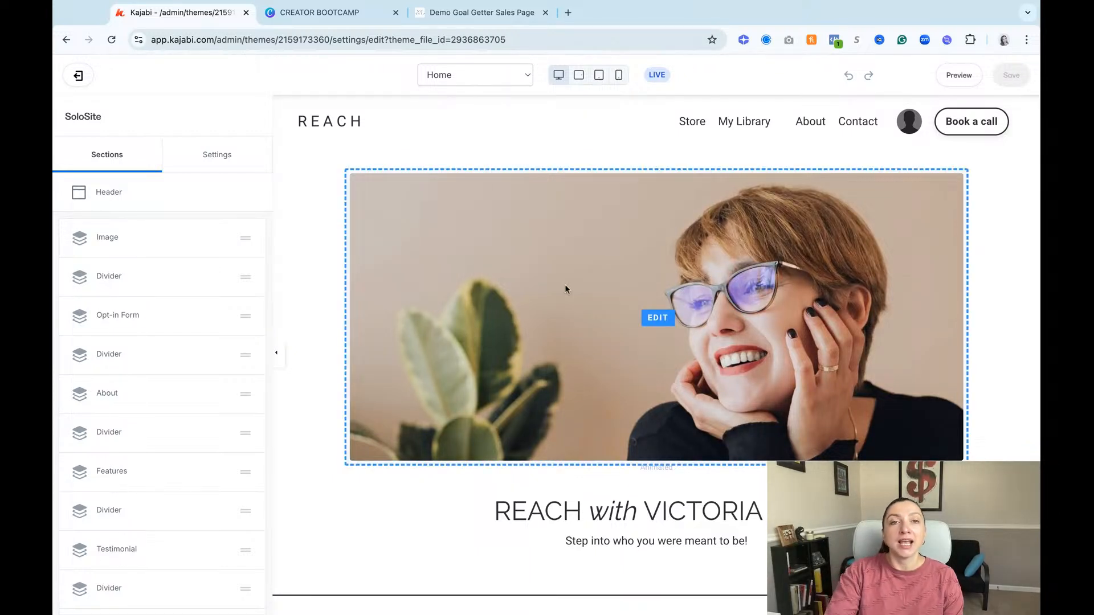
{"action": "scroll", "coordinate": [198, 484], "scroll_direction": "down", "scroll_amount": 3}
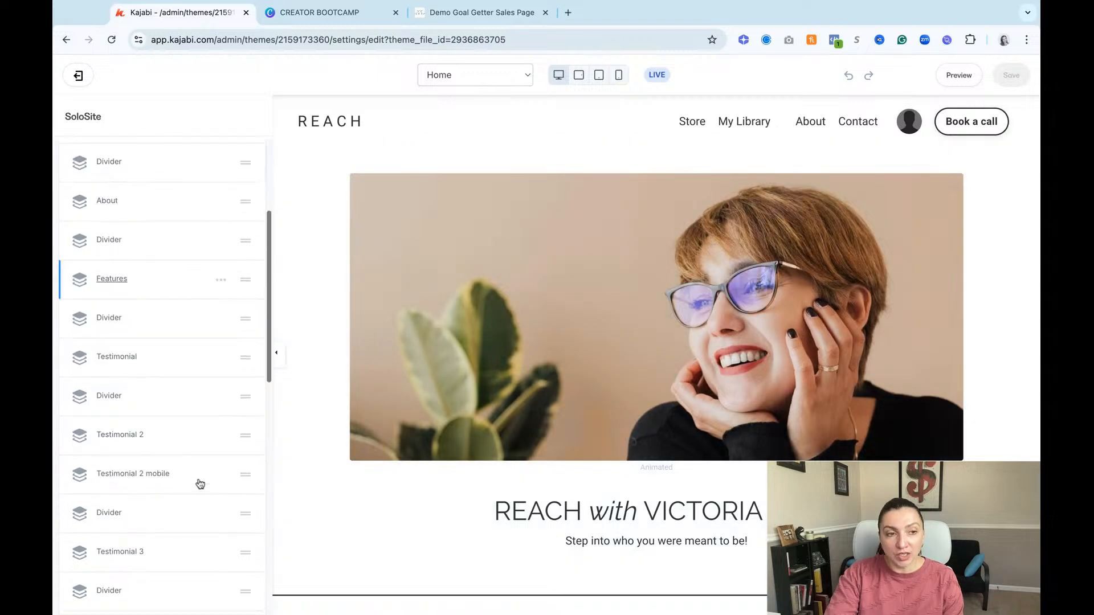
{"action": "scroll", "coordinate": [200, 484], "scroll_direction": "down", "scroll_amount": 5}
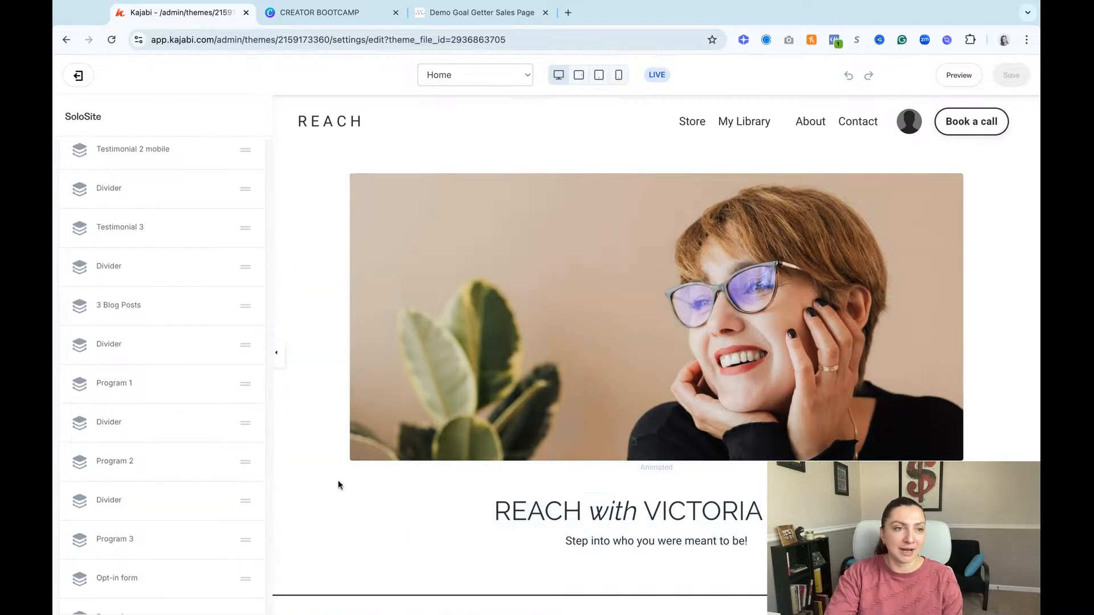
{"action": "scroll", "coordinate": [234, 470], "scroll_direction": "down", "scroll_amount": 5}
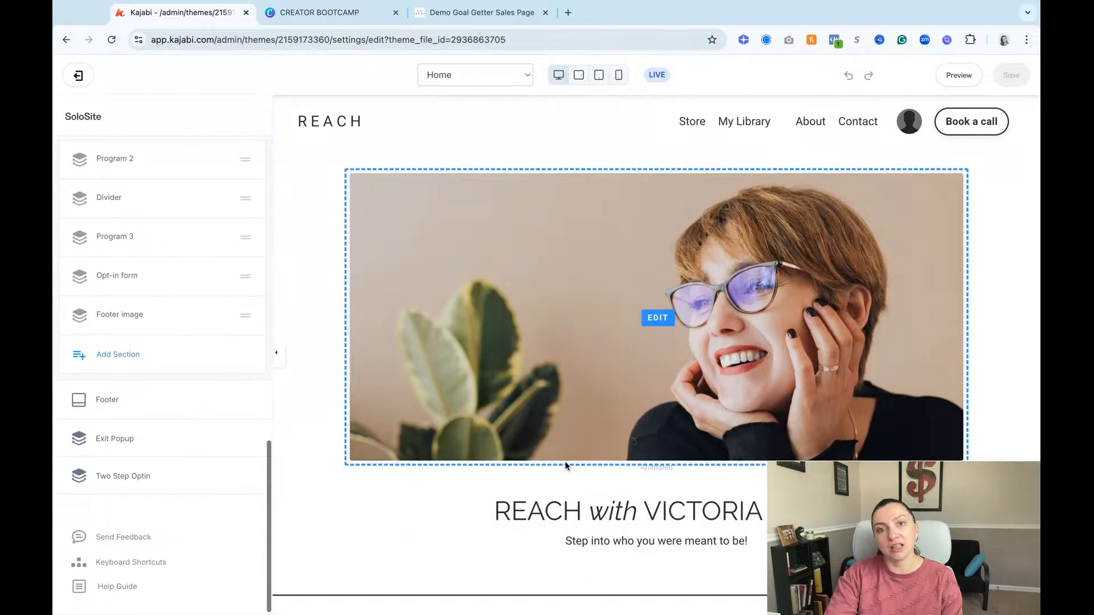
{"action": "scroll", "coordinate": [719, 523], "scroll_direction": "down", "scroll_amount": 5}
{"action": "scroll", "coordinate": [720, 523], "scroll_direction": "down", "scroll_amount": 2}
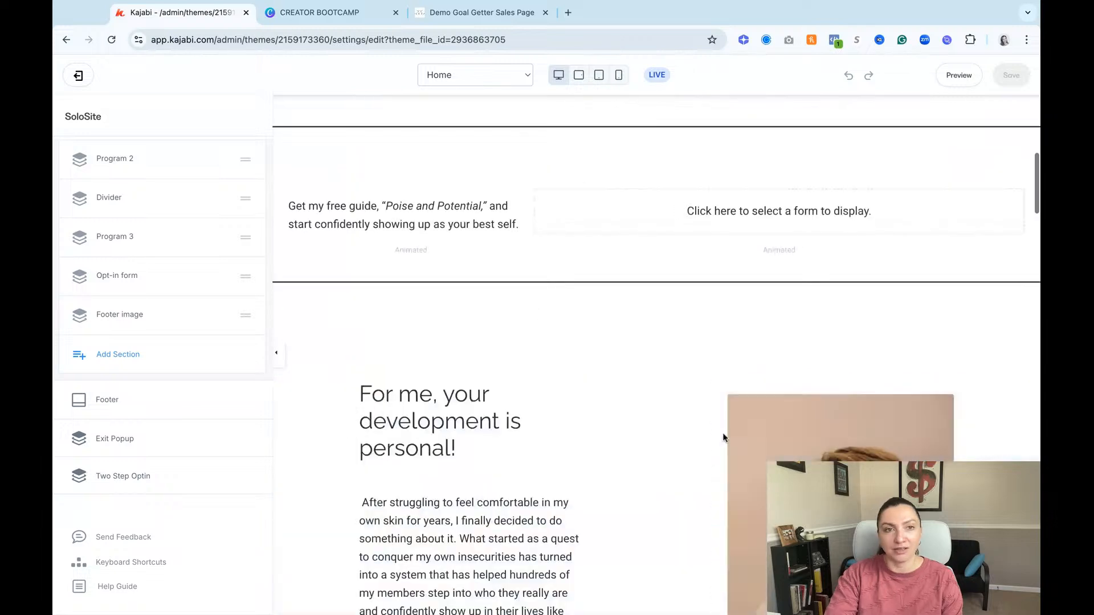
Step: Open the settings of the hero image at the start of the Home page
{"action": "scroll", "coordinate": [683, 364], "scroll_direction": "up", "scroll_amount": 3}
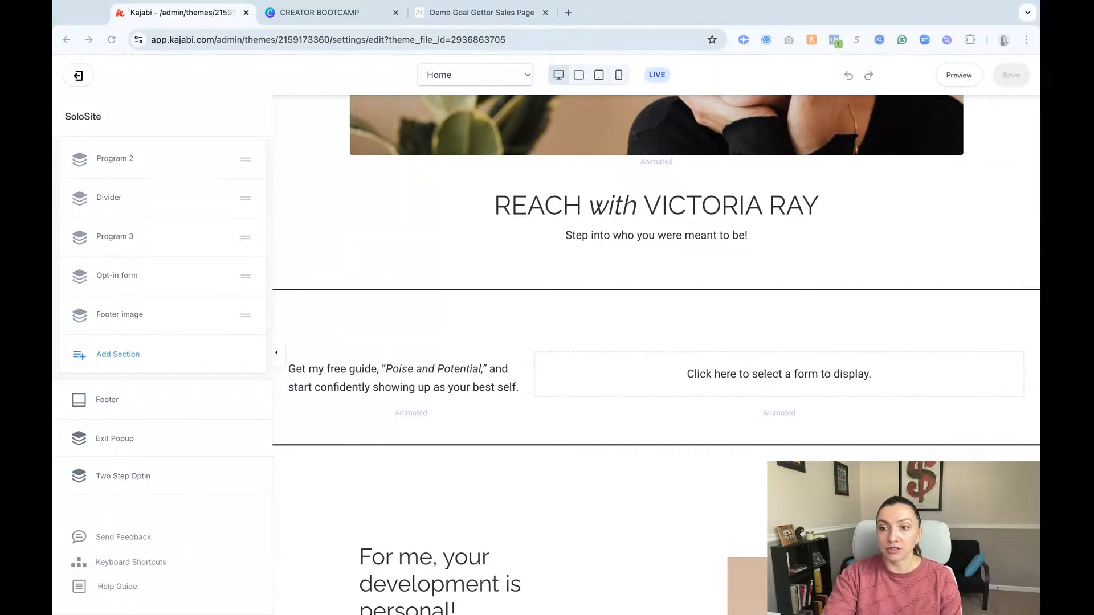
{"action": "scroll", "coordinate": [544, 283], "scroll_direction": "up", "scroll_amount": 5}
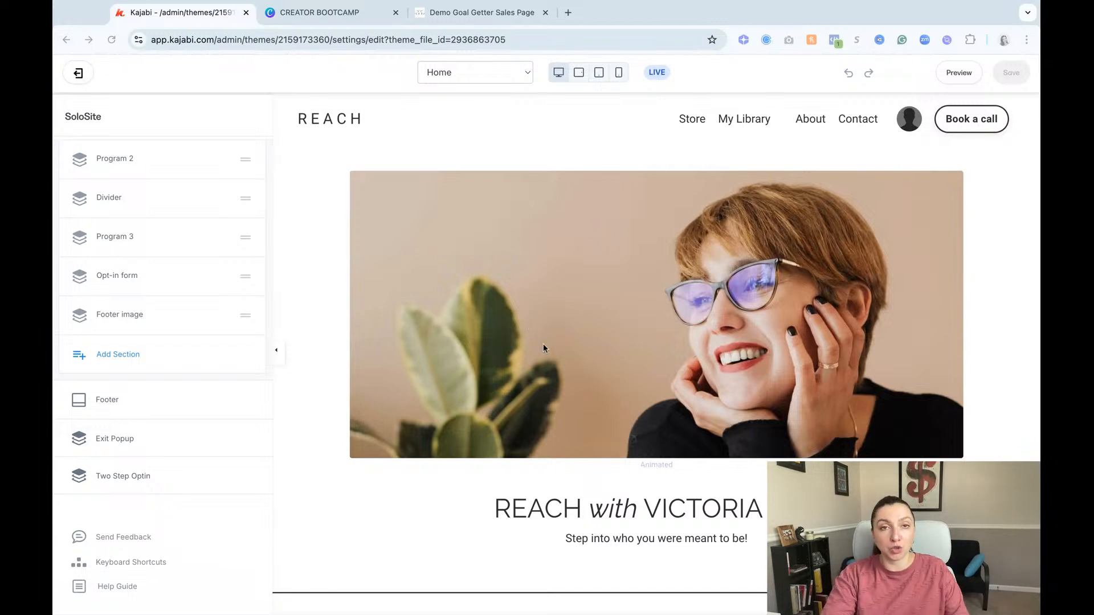
{"action": "left_click", "coordinate": [578, 335]}
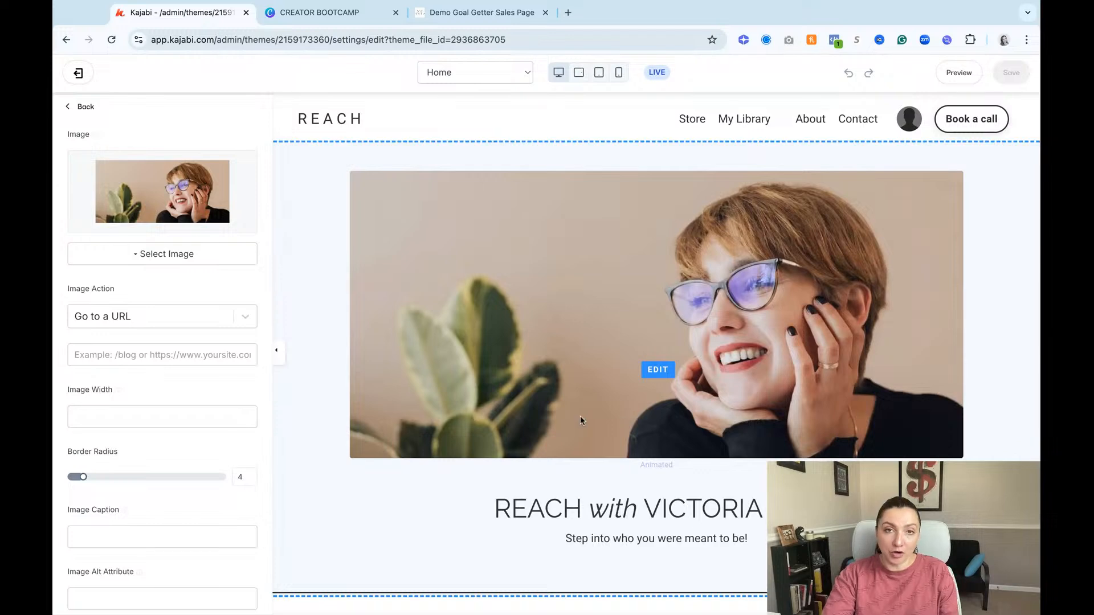
Step: Open the Kajabi admin in a new browser tab and examine the Homepage setting in the site's Site Details
{"action": "left_click", "coordinate": [568, 12]}
{"action": "type", "text": "app.kajabi.com"}
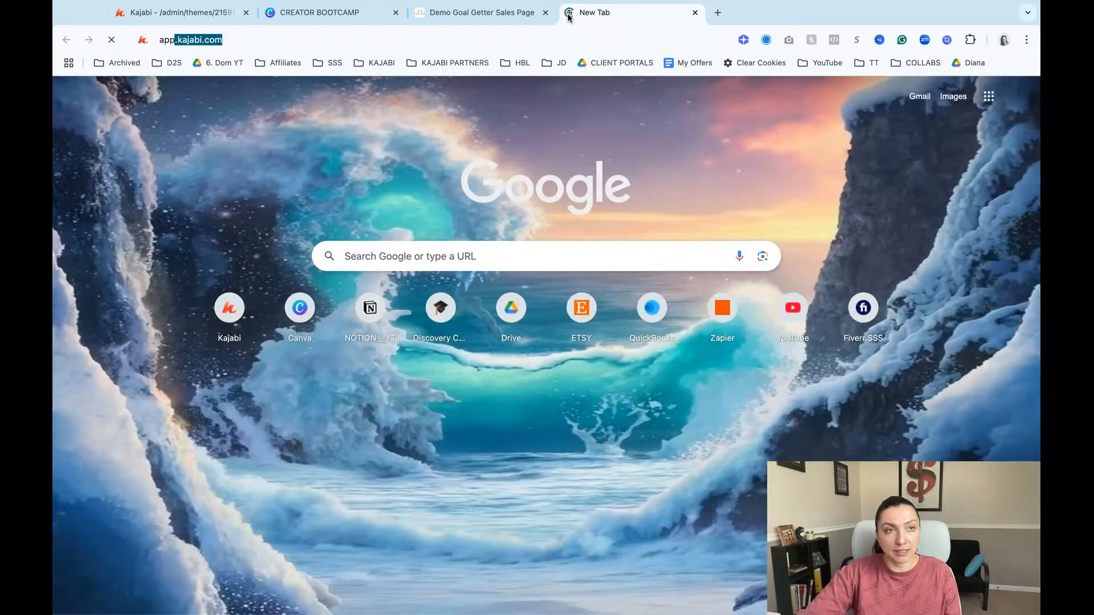
{"action": "key", "text": "Return"}
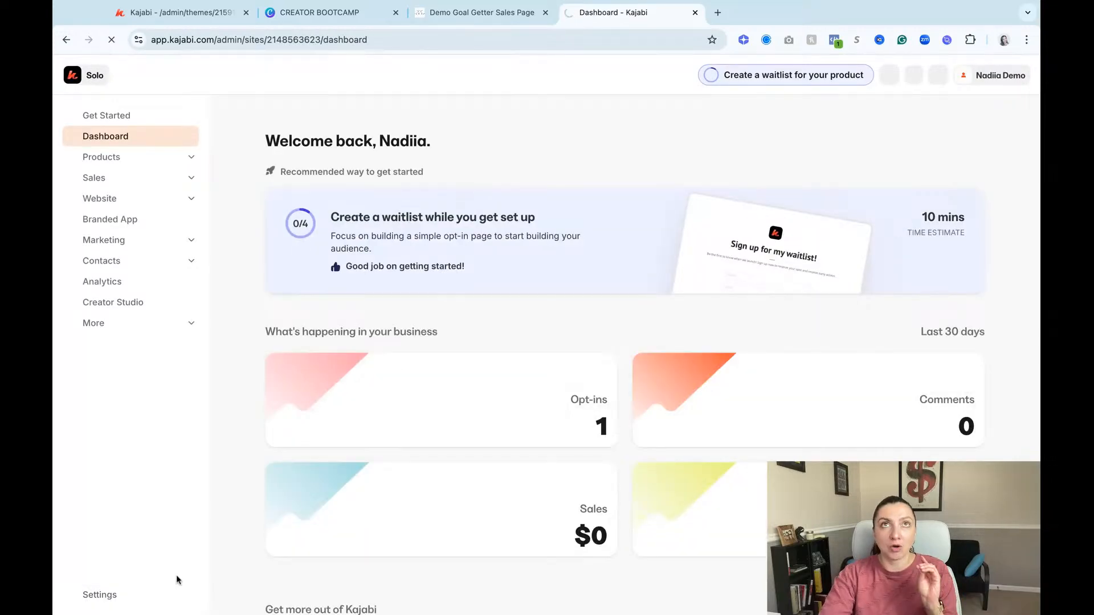
{"action": "left_click", "coordinate": [177, 581]}
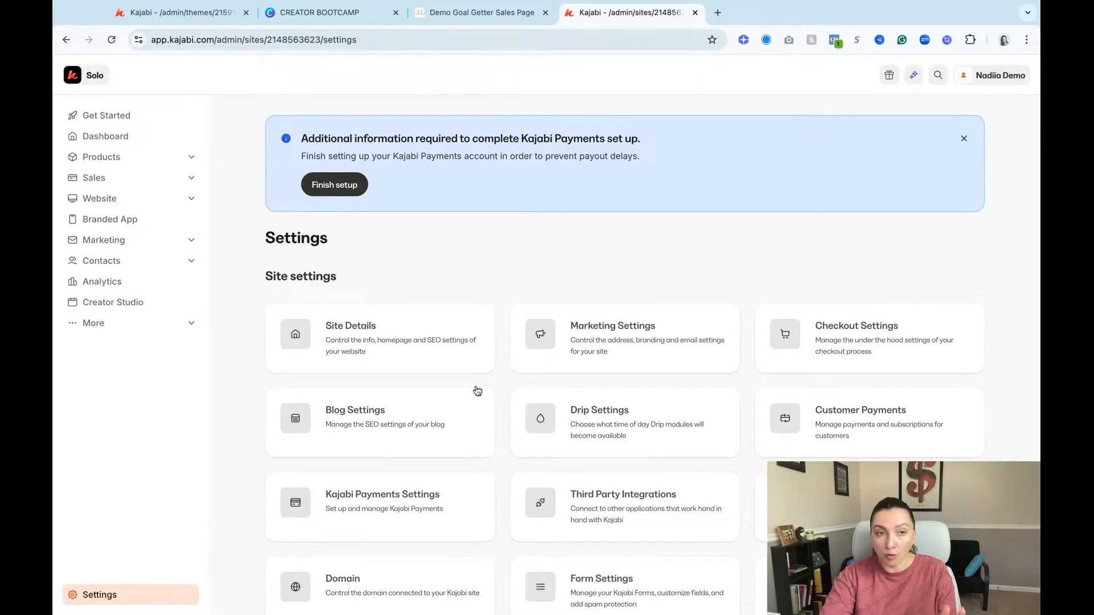
{"action": "left_click", "coordinate": [378, 336]}
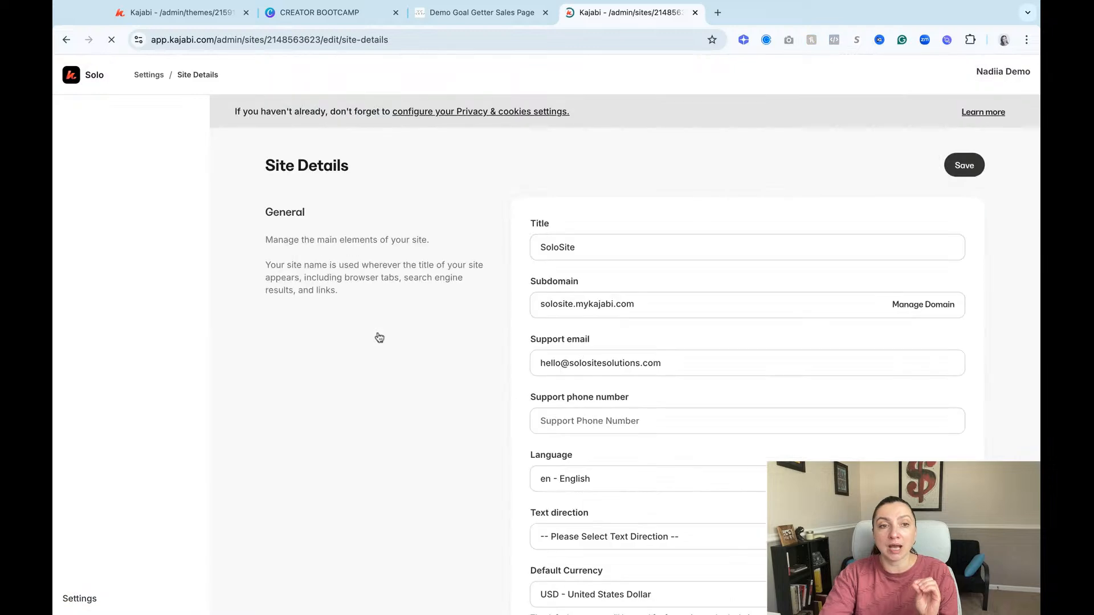
{"action": "scroll", "coordinate": [727, 380], "scroll_direction": "down", "scroll_amount": 6}
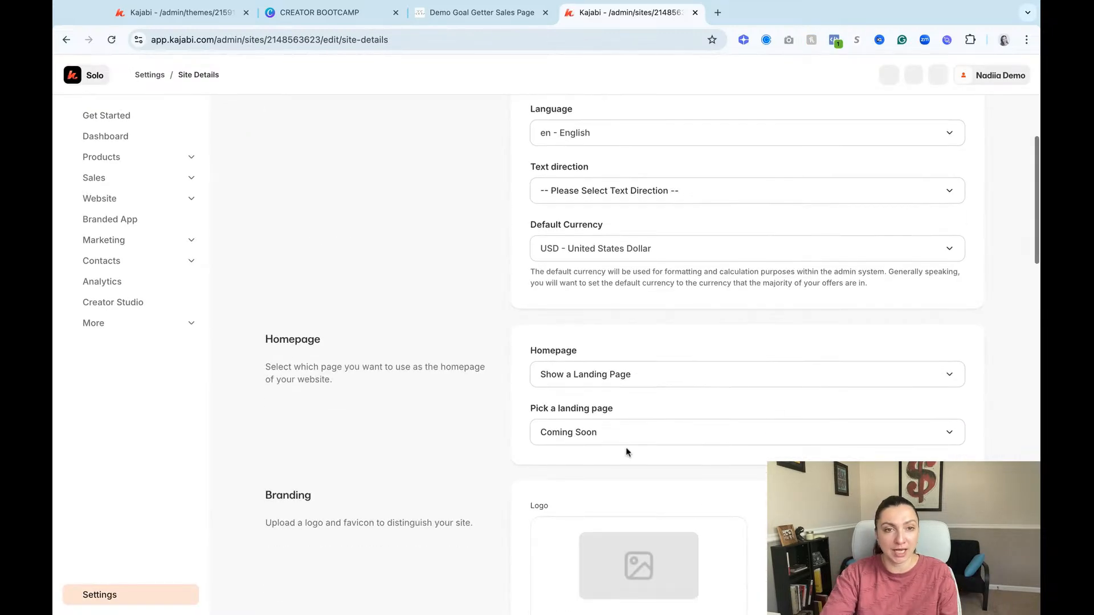
{"action": "double_click", "coordinate": [526, 350]}
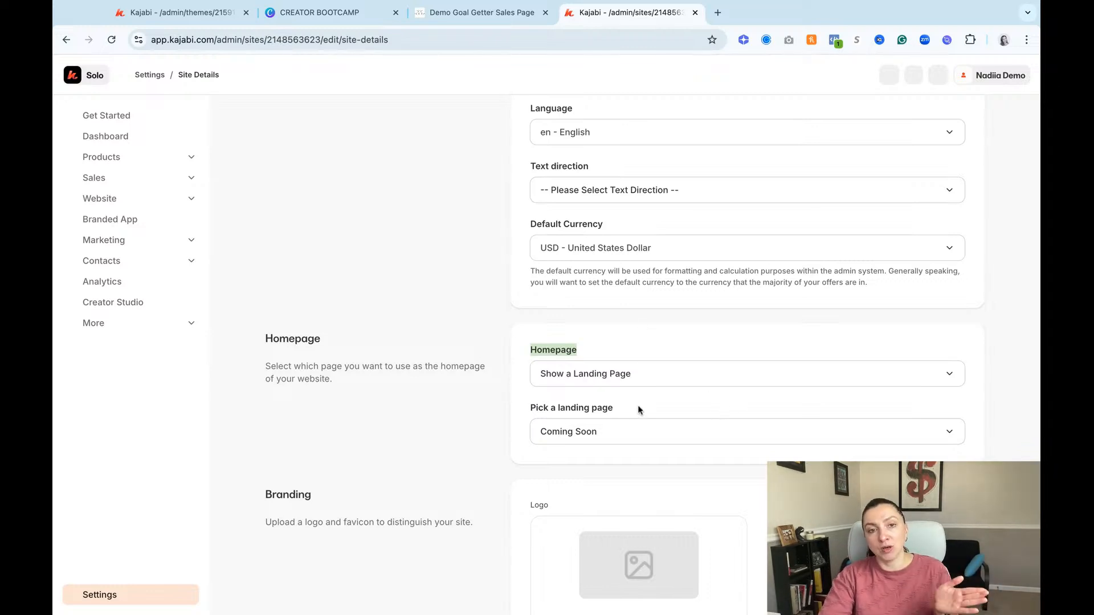
Step: Return to the Home page editor and go back from the hero image settings to the full section list
{"action": "left_click", "coordinate": [496, 15]}
{"action": "left_click", "coordinate": [214, 13]}
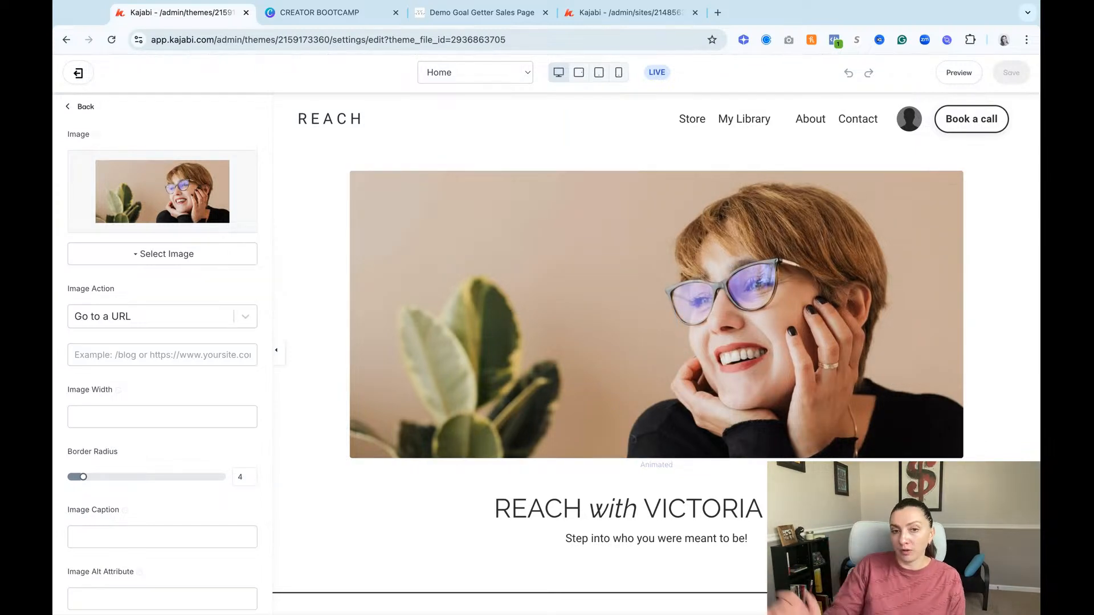
{"action": "scroll", "coordinate": [626, 513], "scroll_direction": "down", "scroll_amount": 2}
{"action": "scroll", "coordinate": [714, 423], "scroll_direction": "up", "scroll_amount": 2}
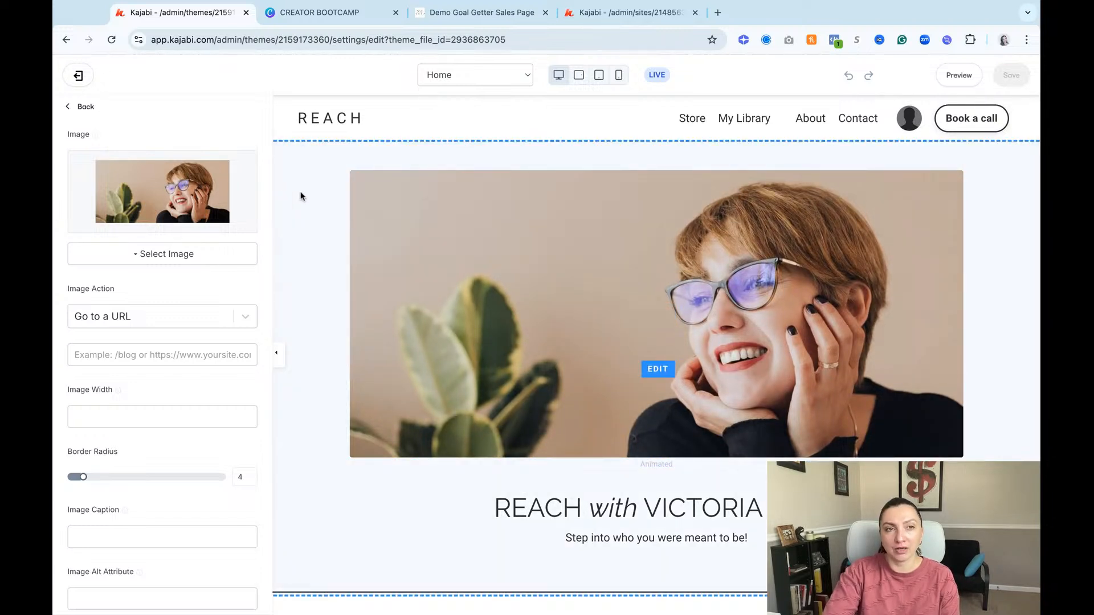
{"action": "left_click", "coordinate": [311, 205]}
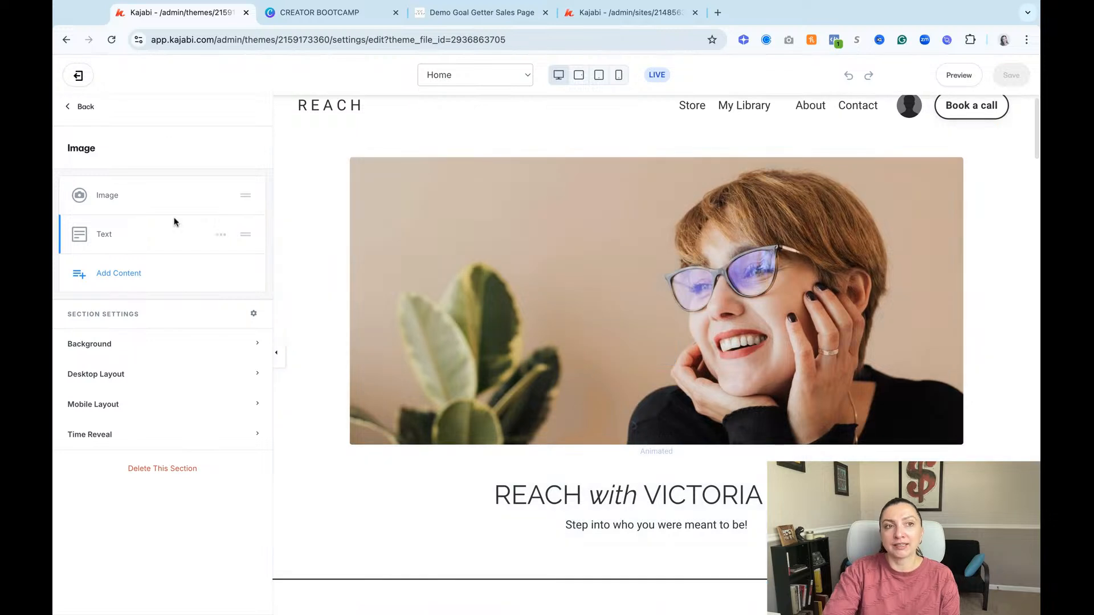
{"action": "left_click", "coordinate": [91, 107]}
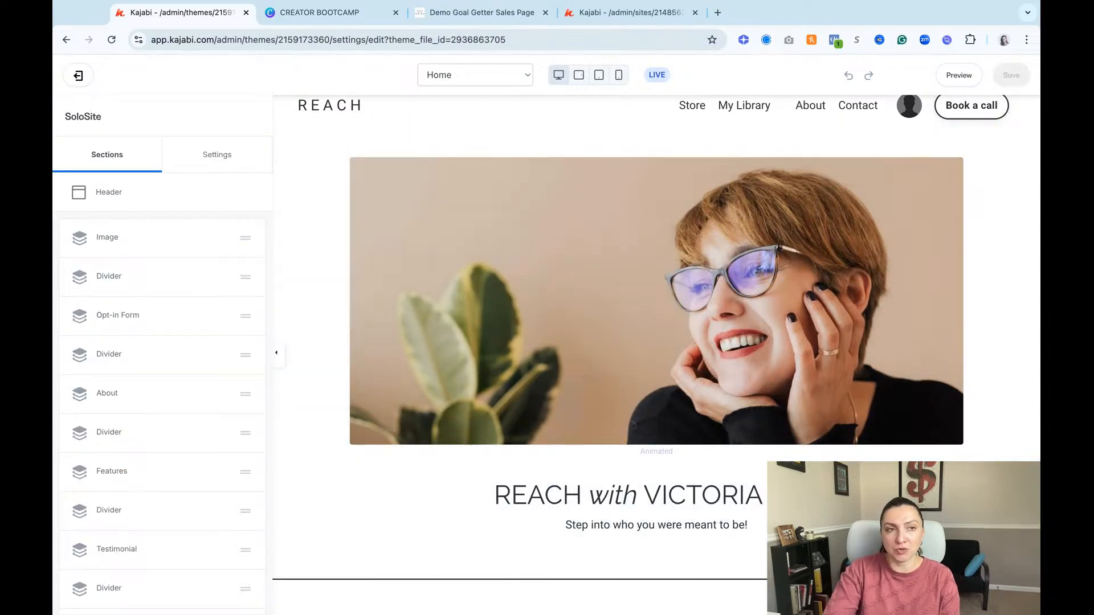
Step: Turn on Show guides in the theme's Design Tools settings and save the page
{"action": "left_click", "coordinate": [213, 157]}
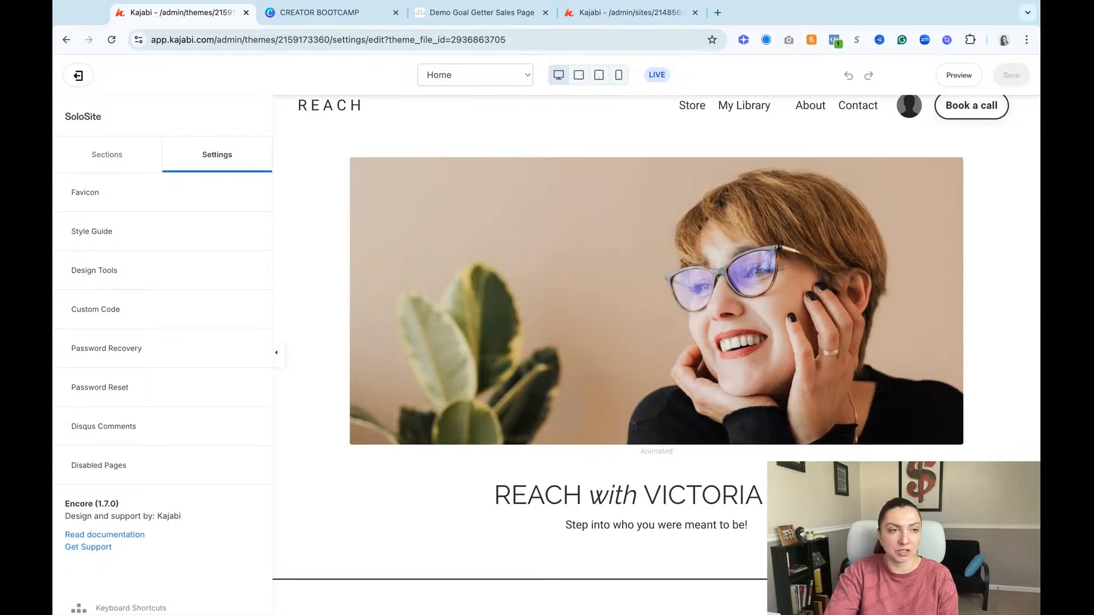
{"action": "left_click", "coordinate": [98, 163]}
{"action": "left_click", "coordinate": [227, 158]}
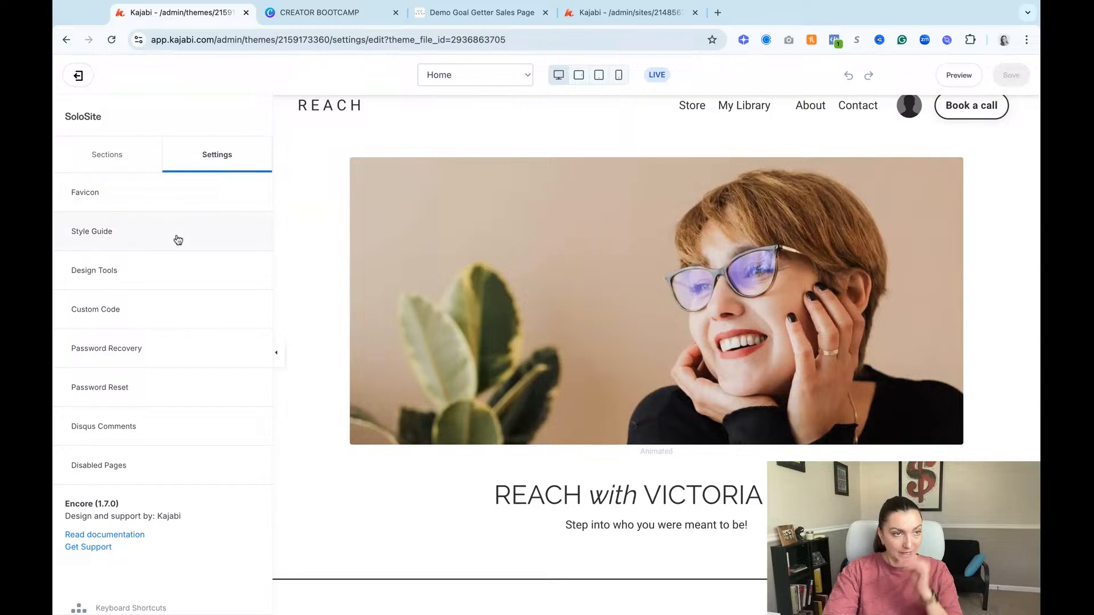
{"action": "left_click", "coordinate": [116, 275]}
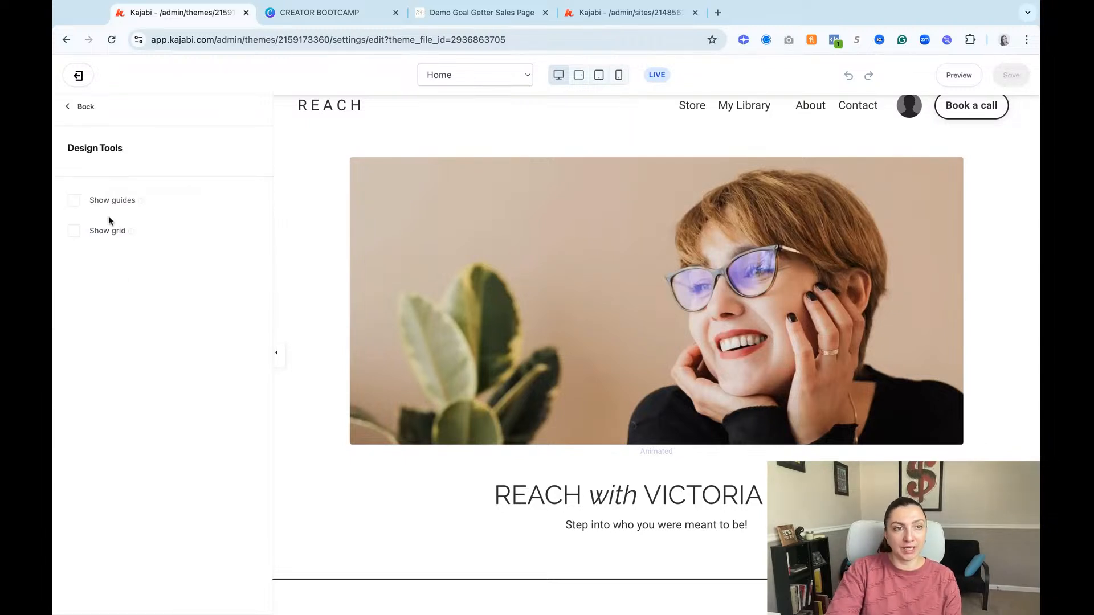
{"action": "left_click", "coordinate": [74, 204]}
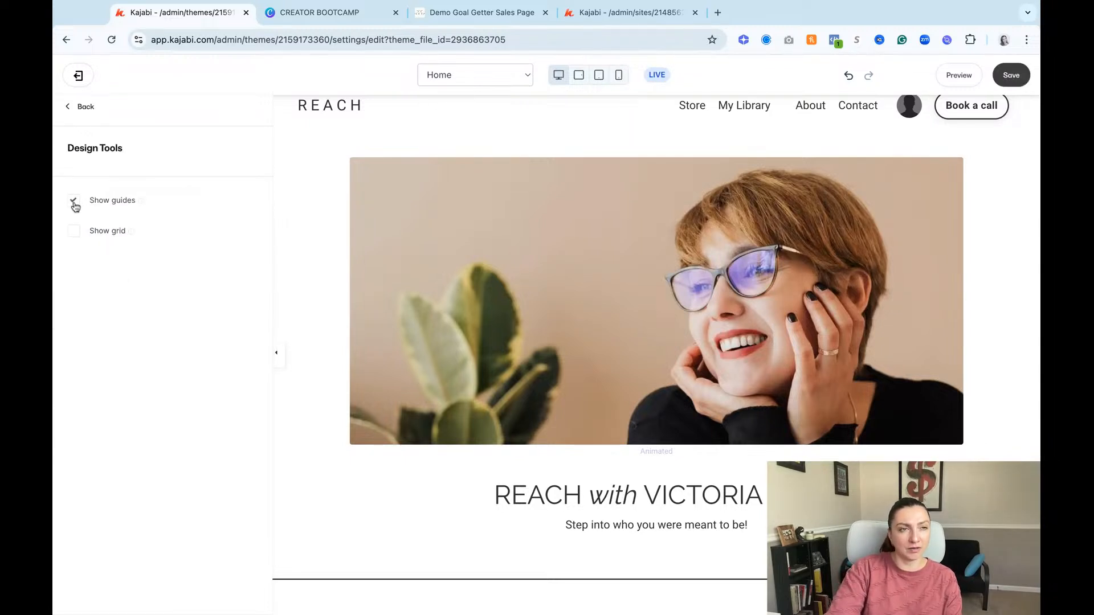
{"action": "left_click", "coordinate": [1009, 75]}
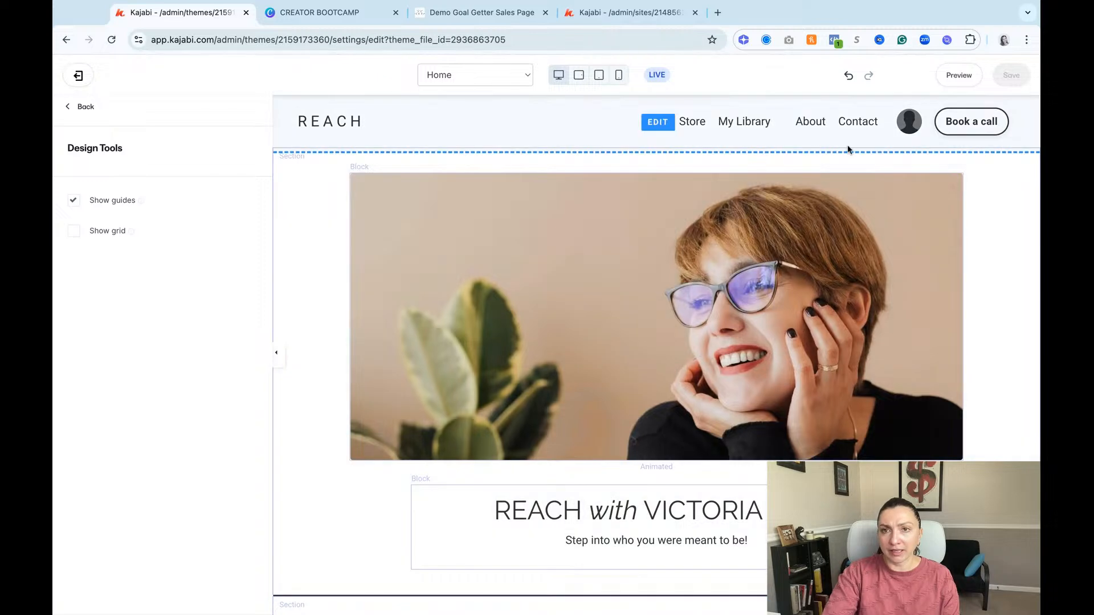
Step: Examine the section and block guides across the Home page's hero, opt-in, about and resources sections
{"action": "scroll", "coordinate": [579, 391], "scroll_direction": "down", "scroll_amount": 5}
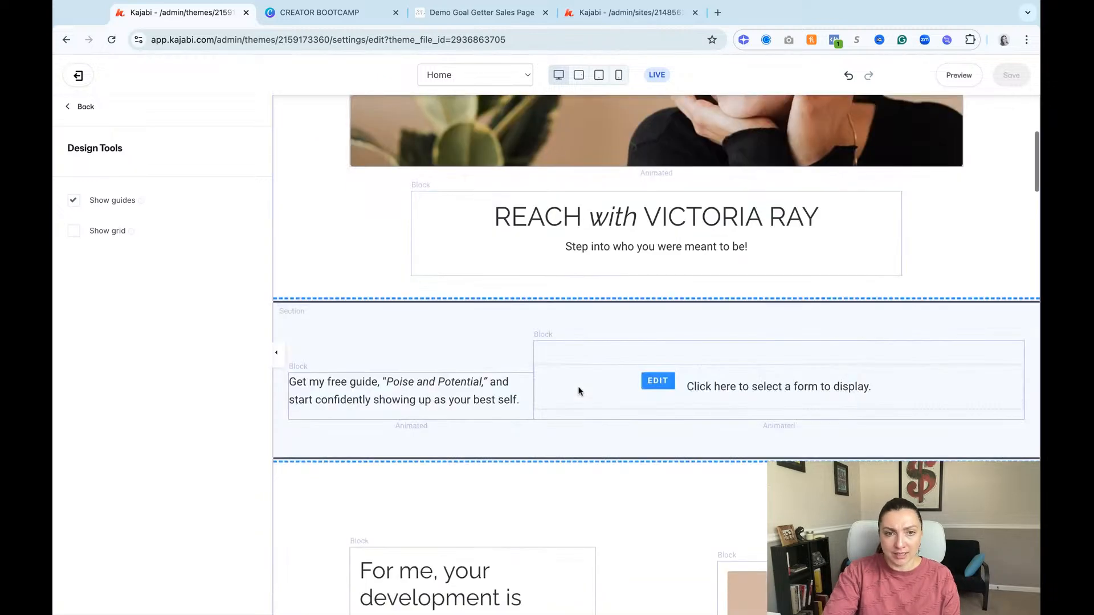
{"action": "scroll", "coordinate": [580, 391], "scroll_direction": "down", "scroll_amount": 2}
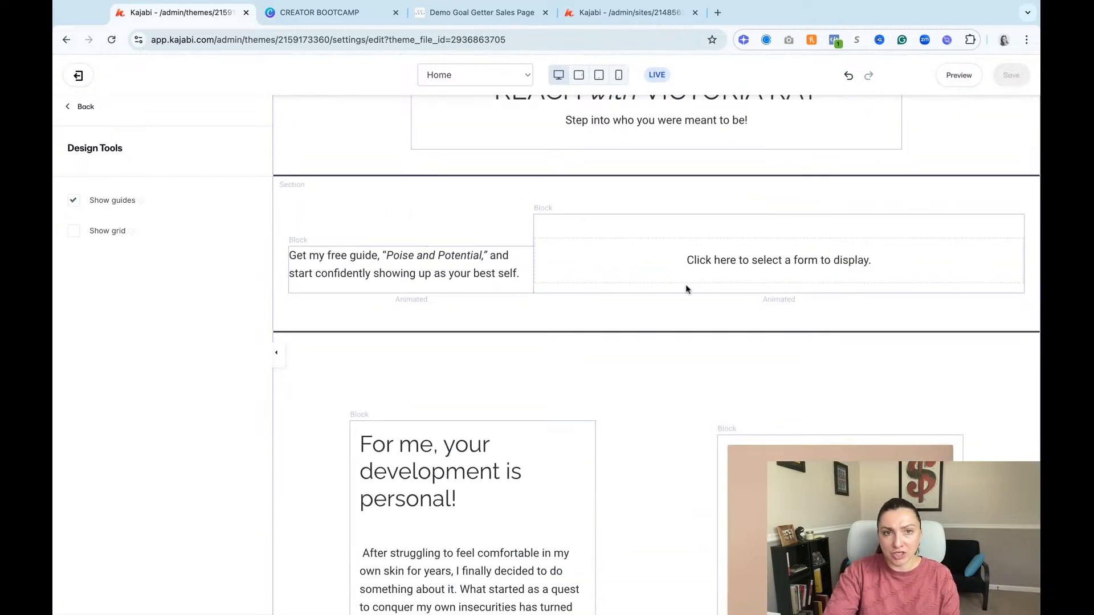
{"action": "scroll", "coordinate": [600, 449], "scroll_direction": "down", "scroll_amount": 7}
{"action": "scroll", "coordinate": [601, 449], "scroll_direction": "up", "scroll_amount": 14}
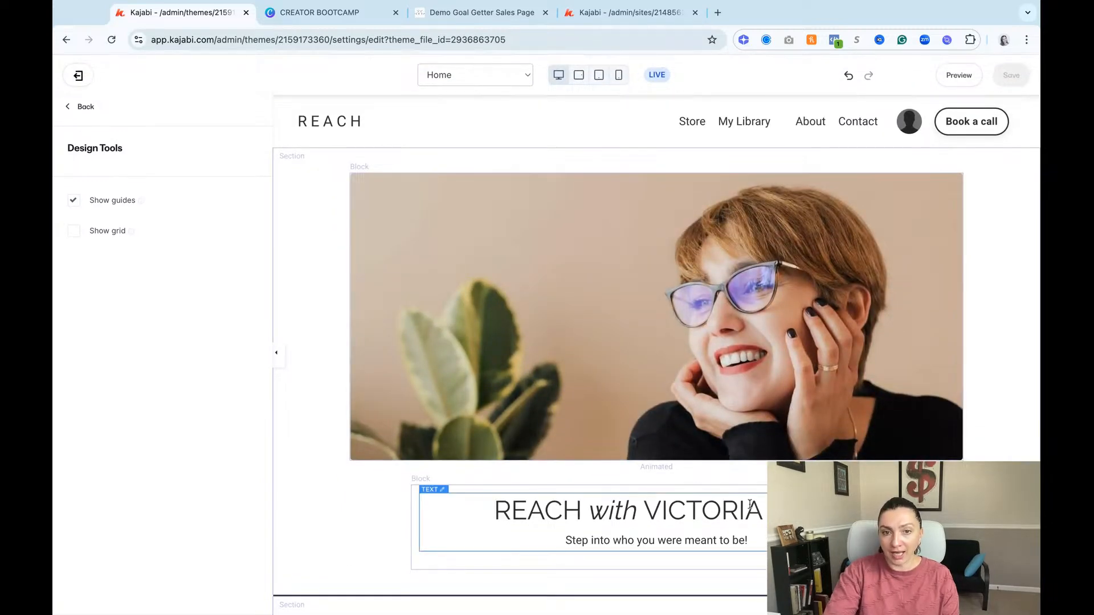
{"action": "scroll", "coordinate": [587, 524], "scroll_direction": "down", "scroll_amount": 3}
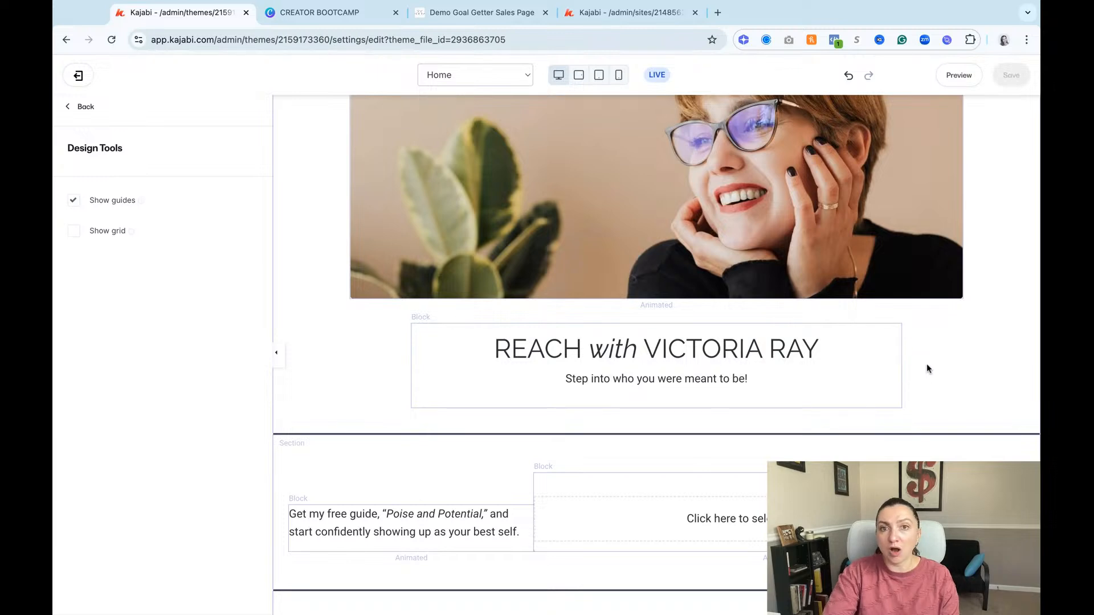
{"action": "scroll", "coordinate": [792, 416], "scroll_direction": "down", "scroll_amount": 10}
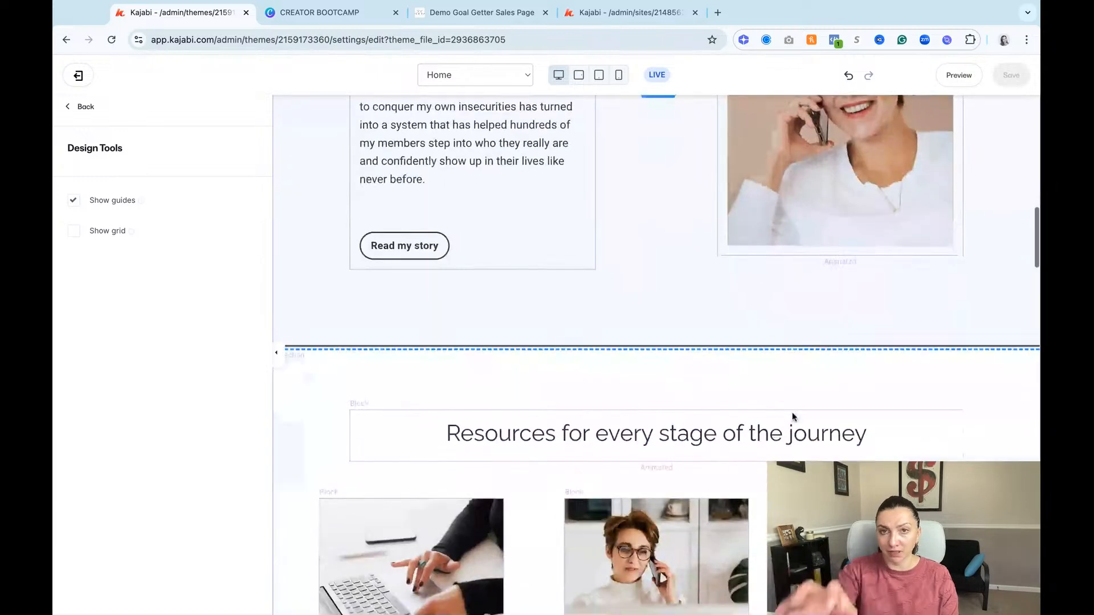
{"action": "scroll", "coordinate": [789, 419], "scroll_direction": "up", "scroll_amount": 15}
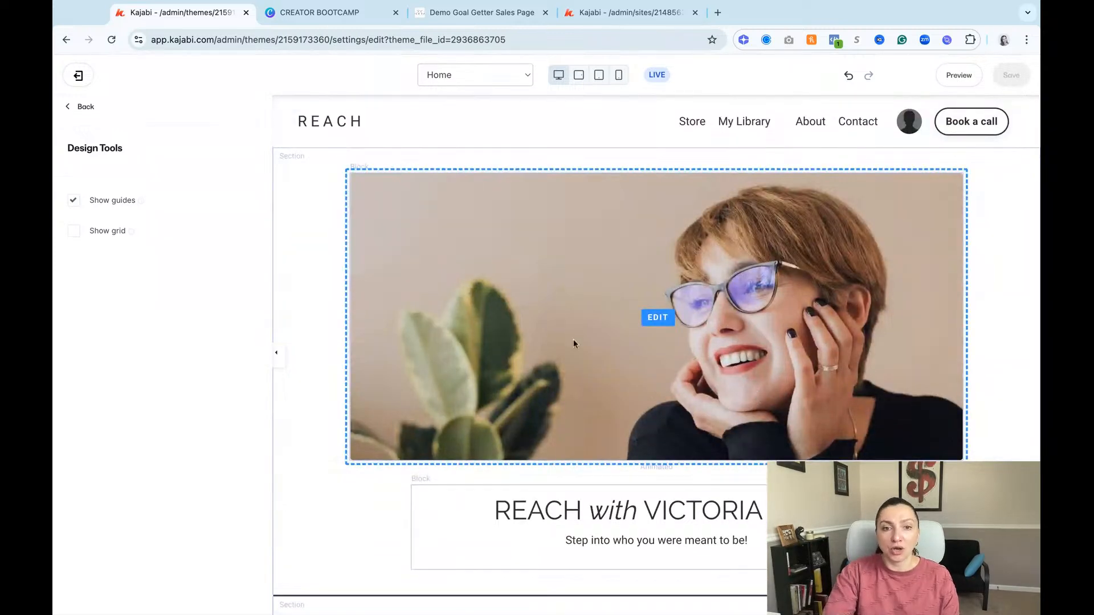
Step: Format the entire hero heading below the image as bold, italic, underlined and strikethrough
{"action": "left_click", "coordinate": [309, 258]}
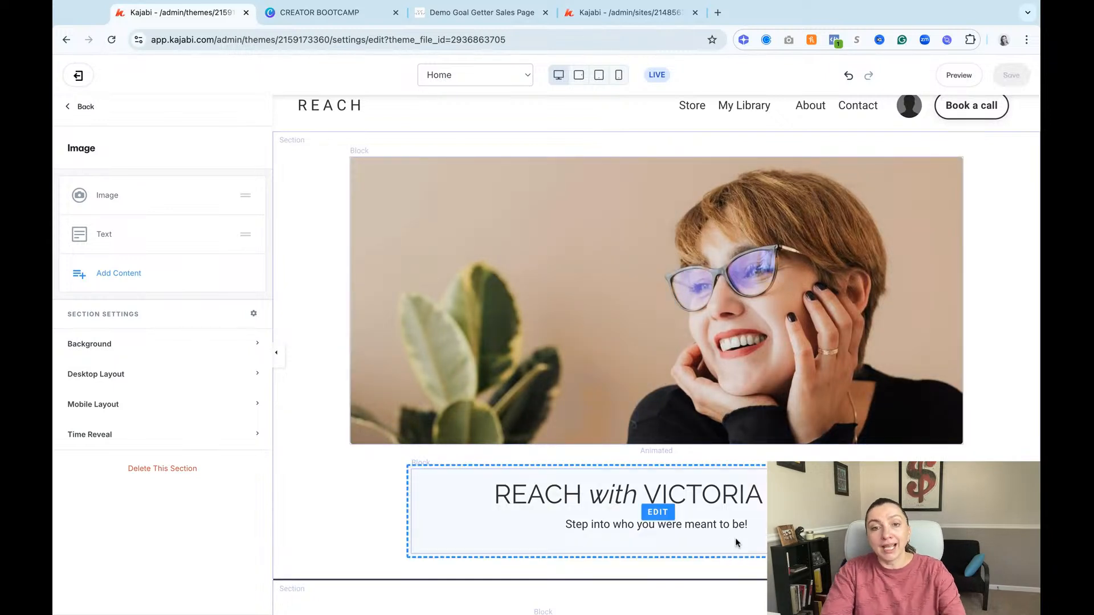
{"action": "left_click", "coordinate": [743, 507]}
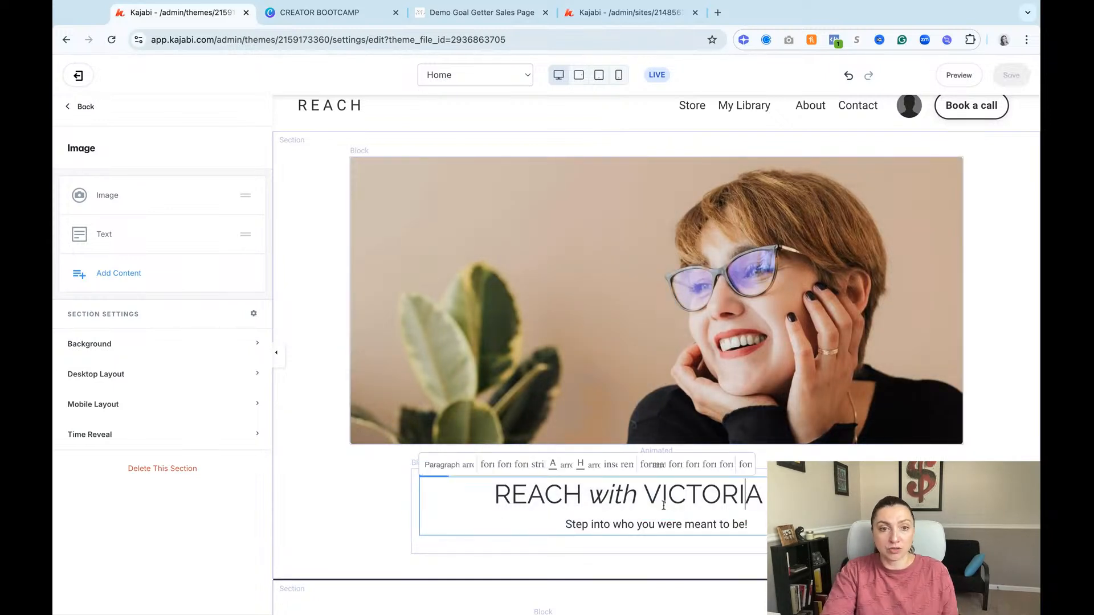
{"action": "triple_click", "coordinate": [480, 496]}
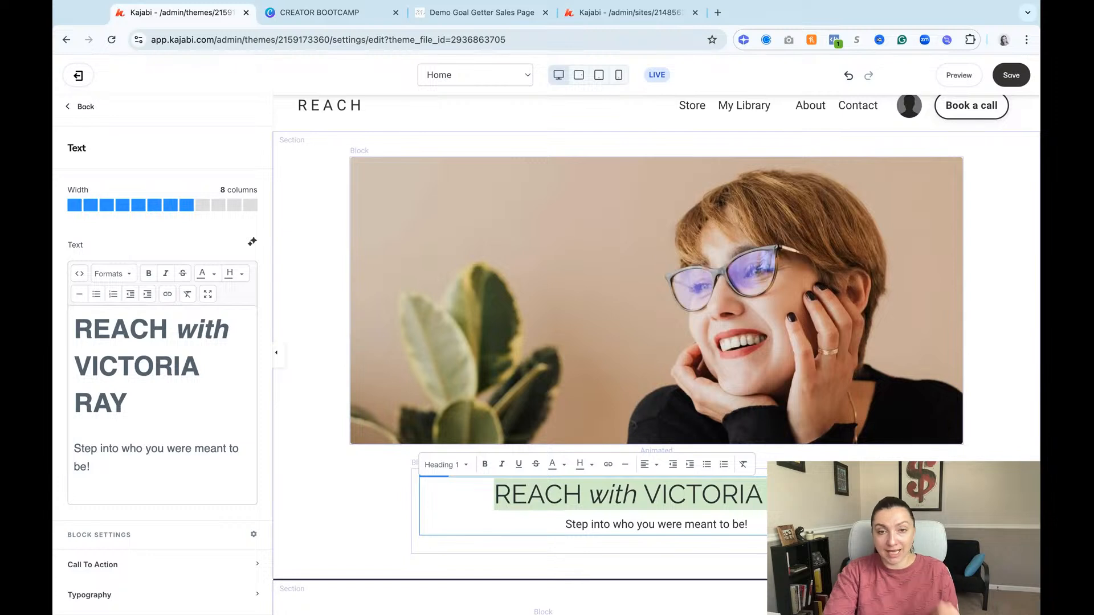
{"action": "left_click", "coordinate": [443, 466]}
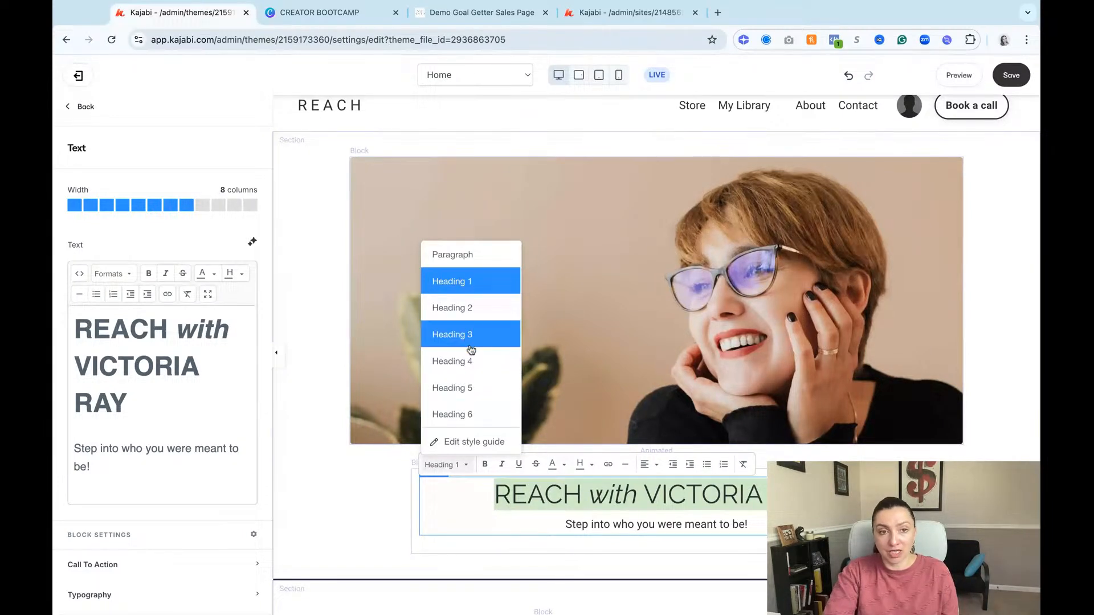
{"action": "left_click", "coordinate": [485, 464]}
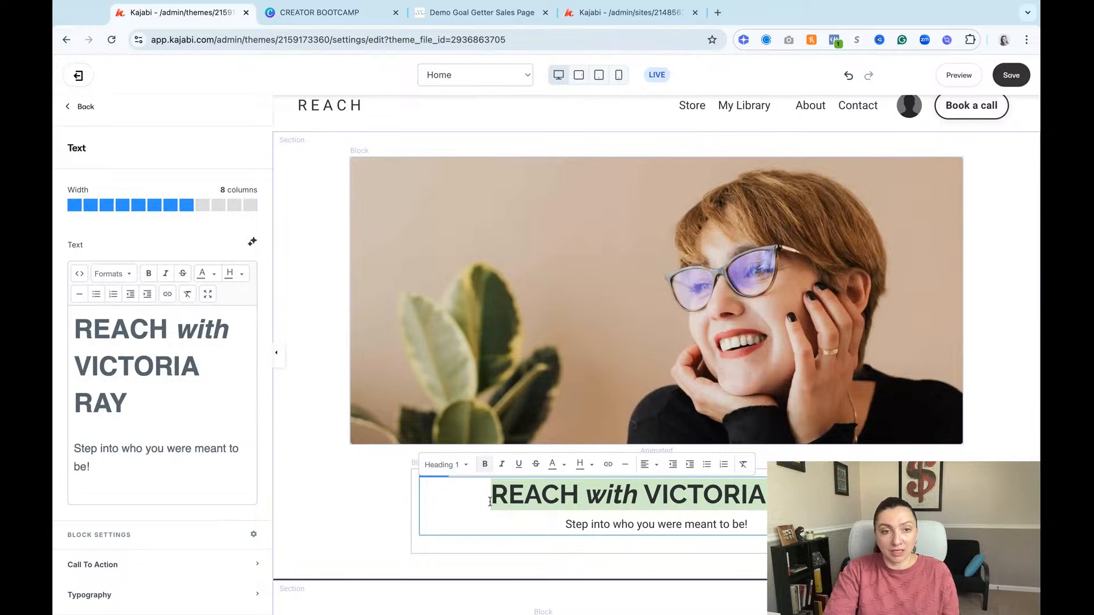
{"action": "left_click", "coordinate": [502, 464]}
{"action": "left_click", "coordinate": [518, 464]}
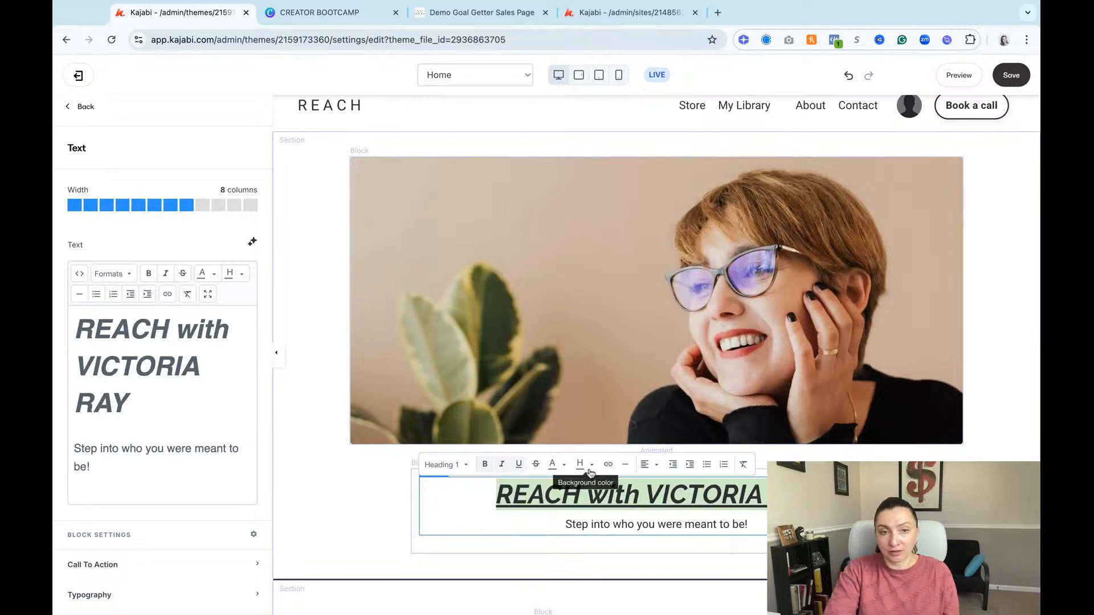
{"action": "left_click", "coordinate": [545, 466]}
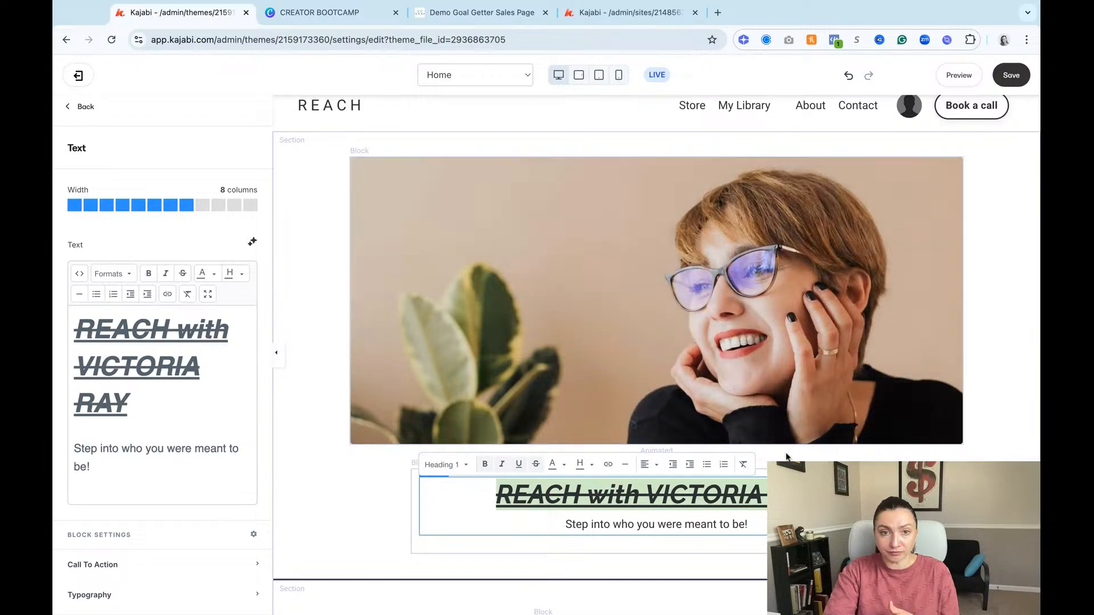
Step: Set the hero heading's text color to dark orange and its highlight color to dark brown
{"action": "left_click", "coordinate": [565, 467]}
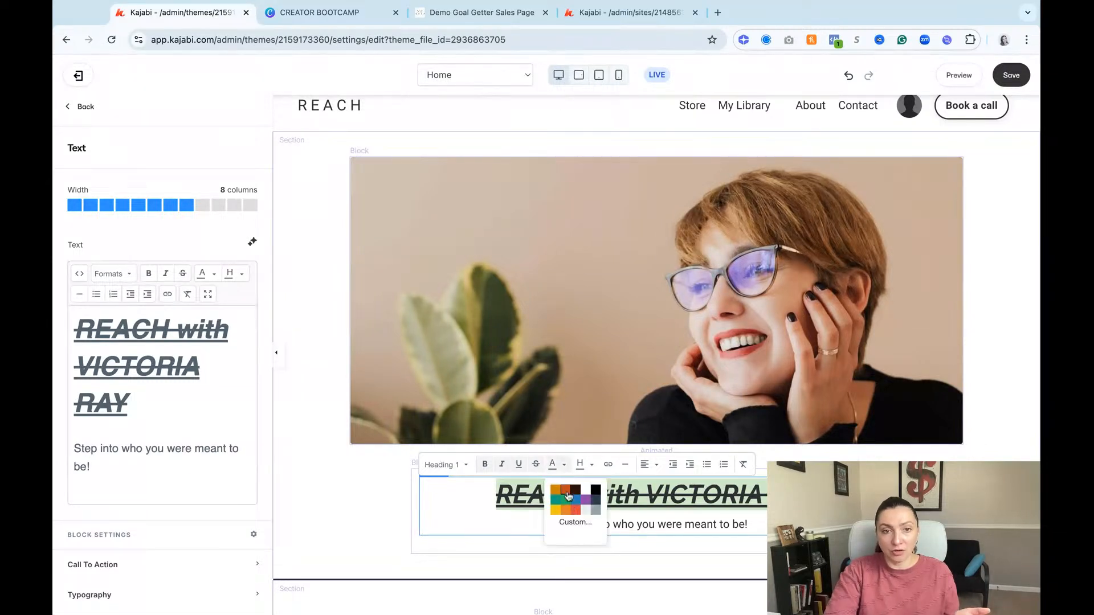
{"action": "left_click", "coordinate": [565, 489]}
{"action": "left_click", "coordinate": [591, 465]}
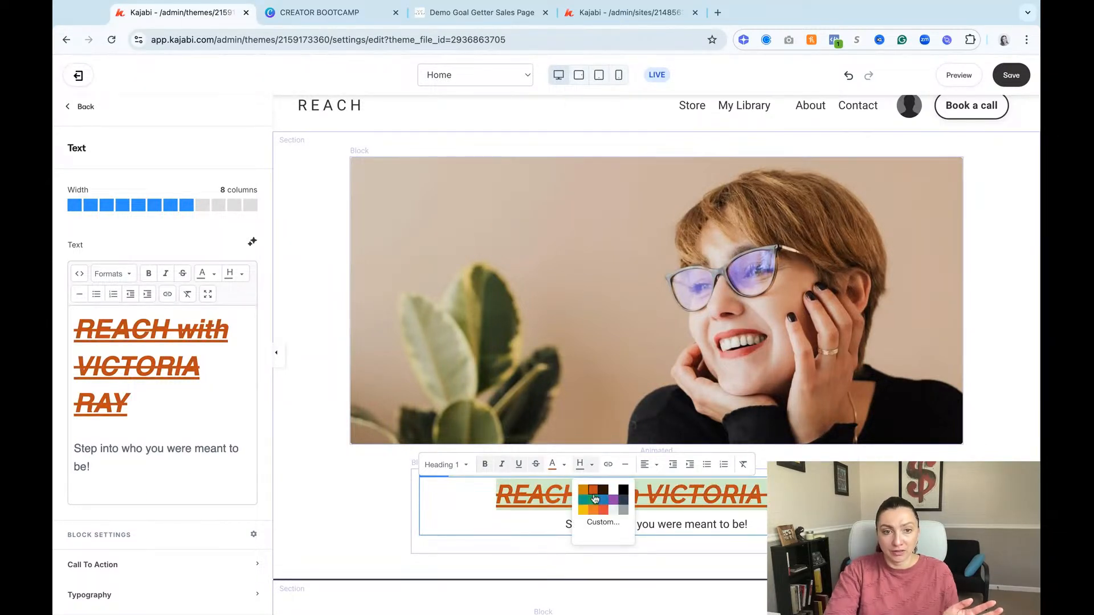
{"action": "left_click", "coordinate": [615, 490]}
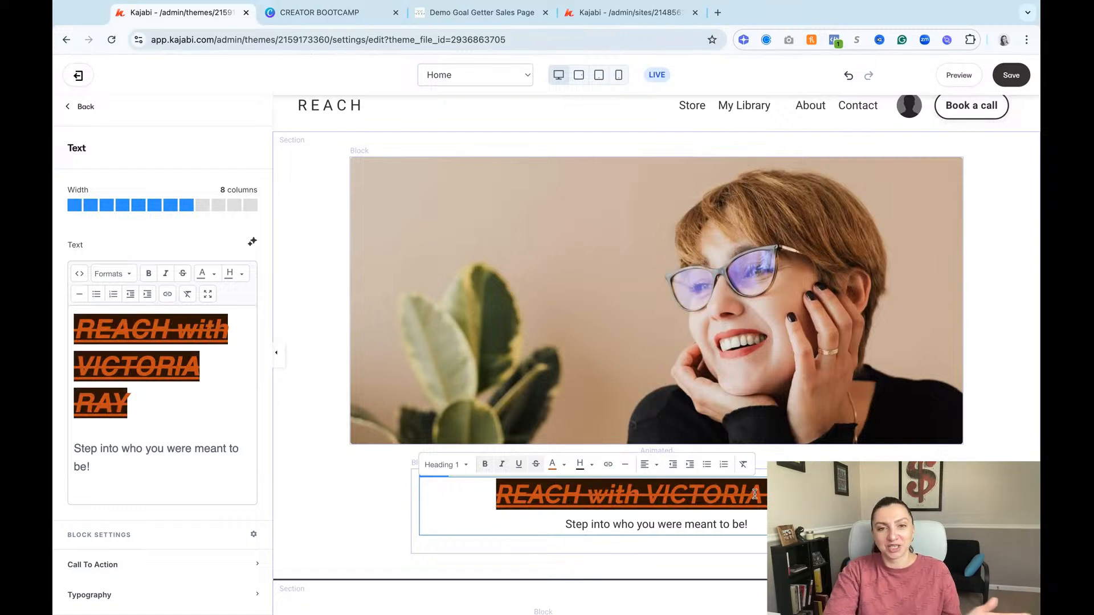
{"action": "scroll", "coordinate": [513, 399], "scroll_direction": "down", "scroll_amount": 2}
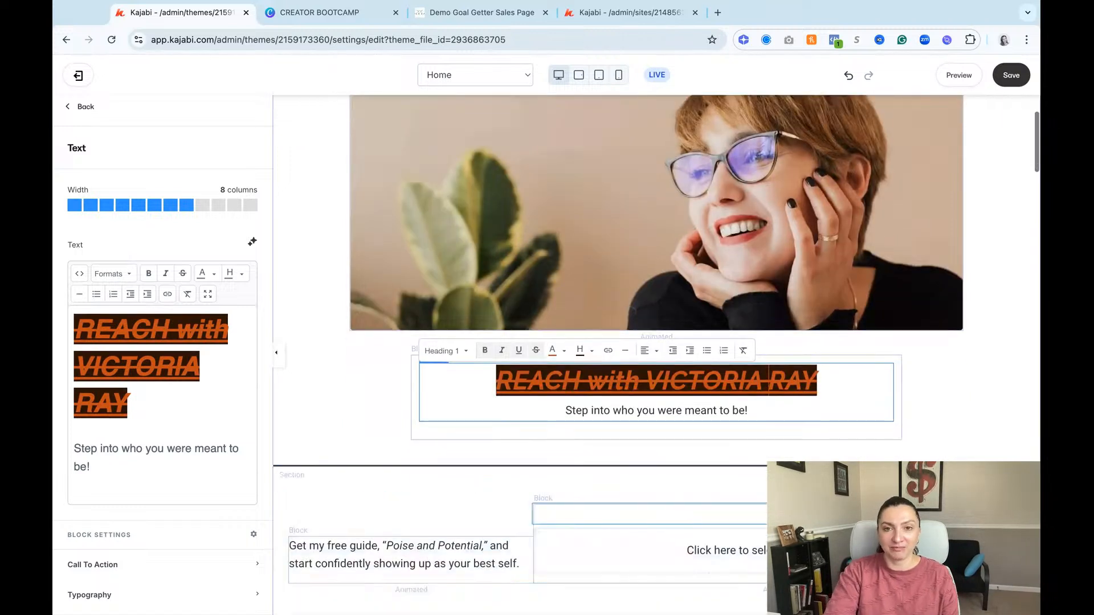
Step: Clear all text formatting from the entire hero heading below the image
{"action": "left_click", "coordinate": [502, 350]}
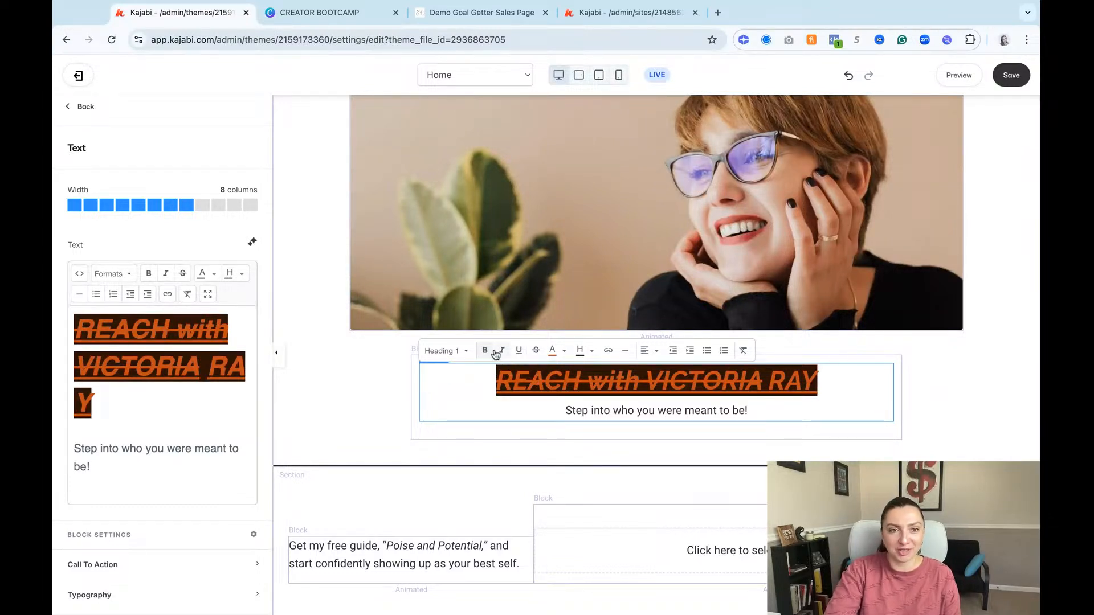
{"action": "left_click_drag", "start_coordinate": [495, 381], "coordinate": [834, 380]}
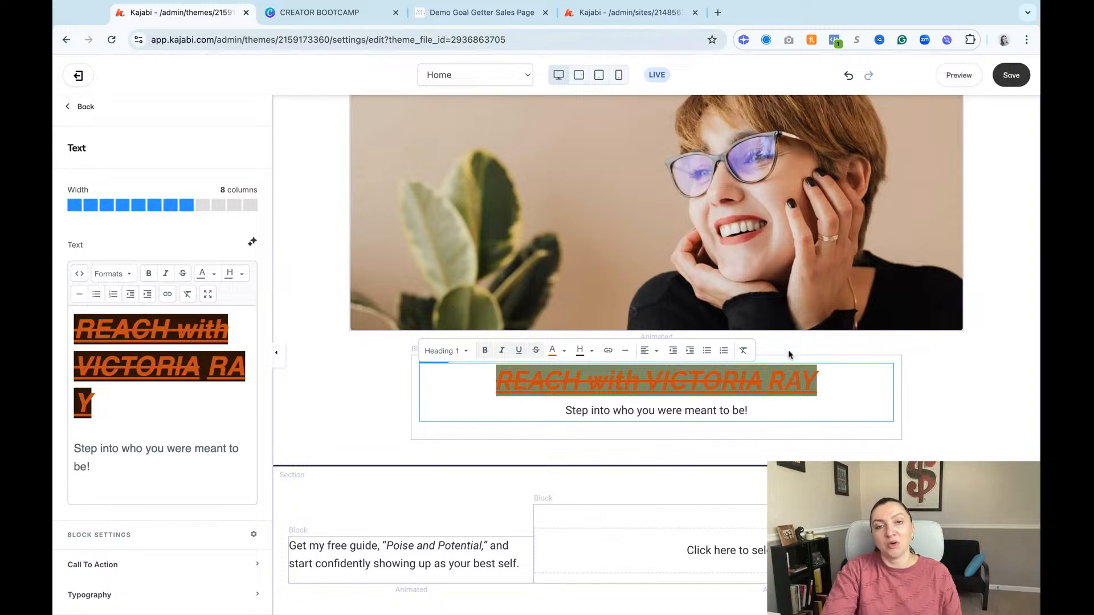
{"action": "left_click", "coordinate": [742, 350]}
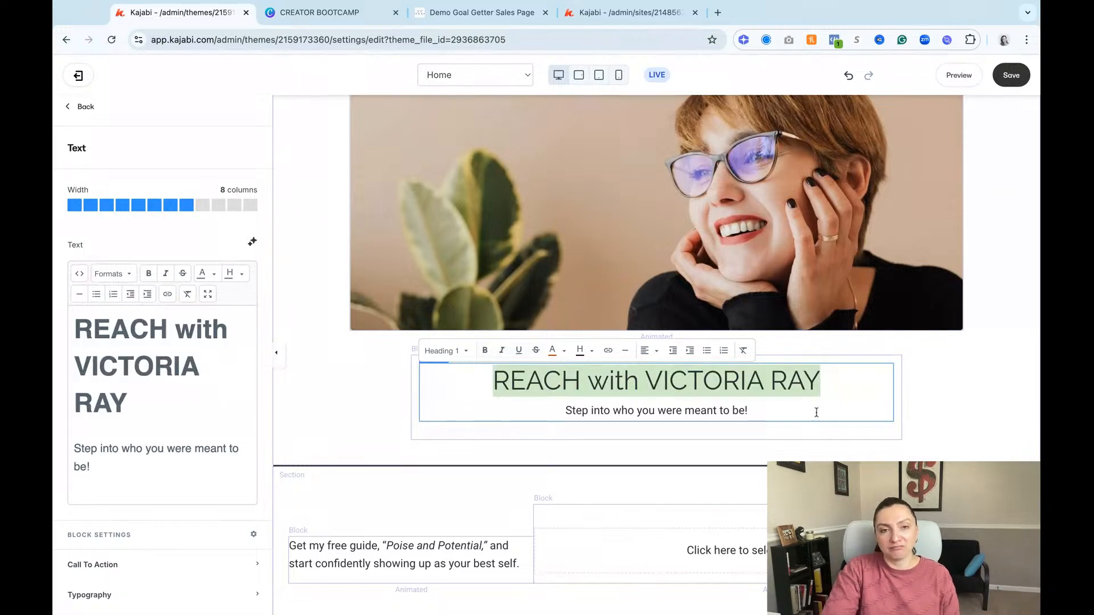
{"action": "scroll", "coordinate": [854, 413], "scroll_direction": "up", "scroll_amount": 1}
{"action": "left_click", "coordinate": [850, 405]}
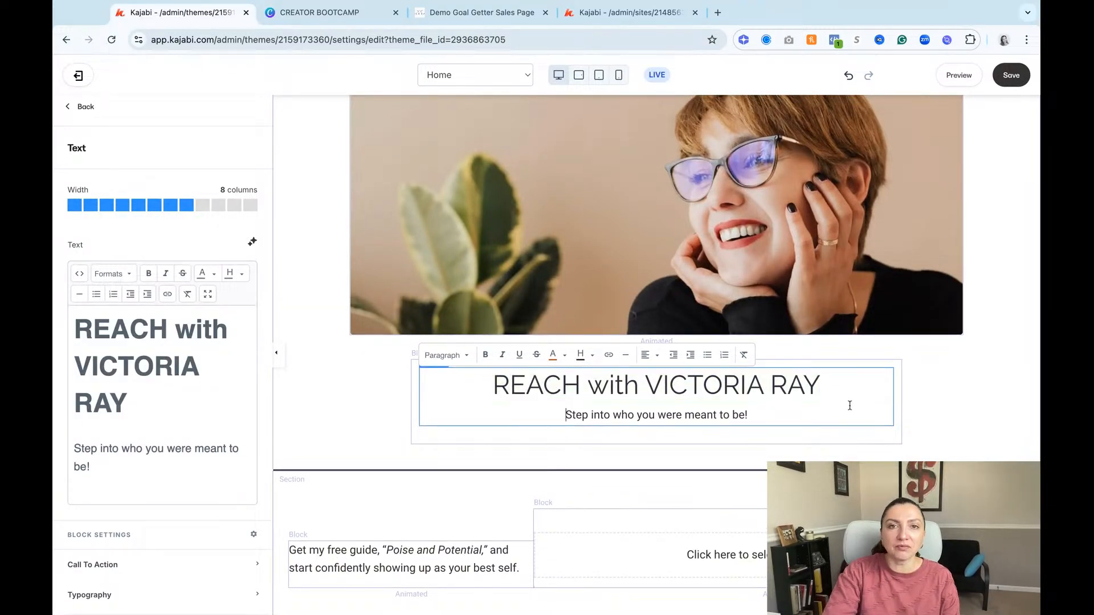
Step: Choose checkout banner.jpg as the new file for the hero image and open it in the upload editor
{"action": "scroll", "coordinate": [850, 405], "scroll_direction": "up", "scroll_amount": 3}
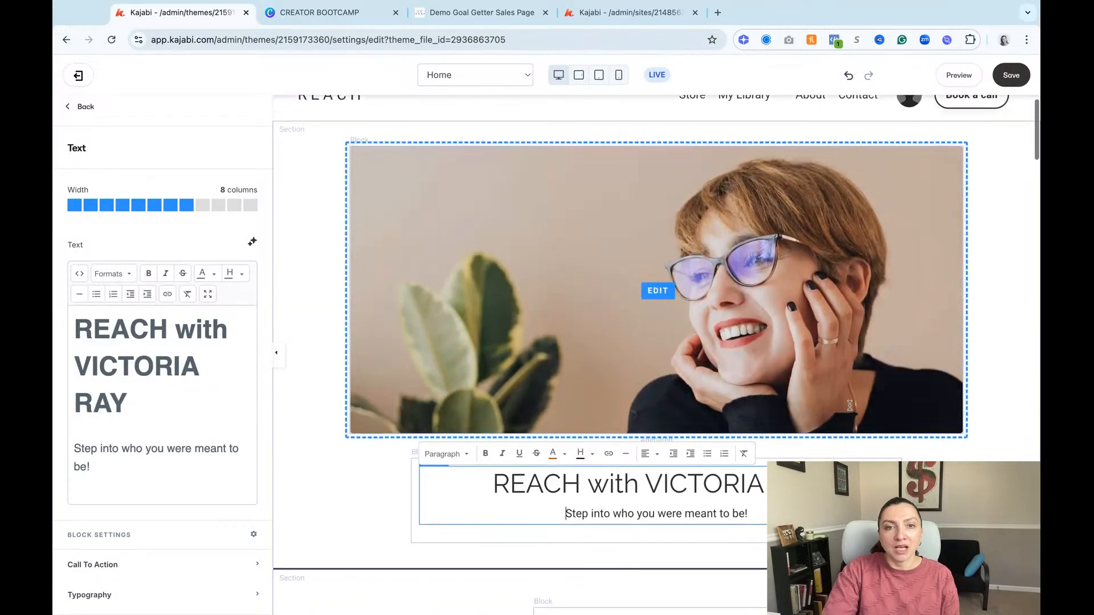
{"action": "left_click", "coordinate": [667, 309]}
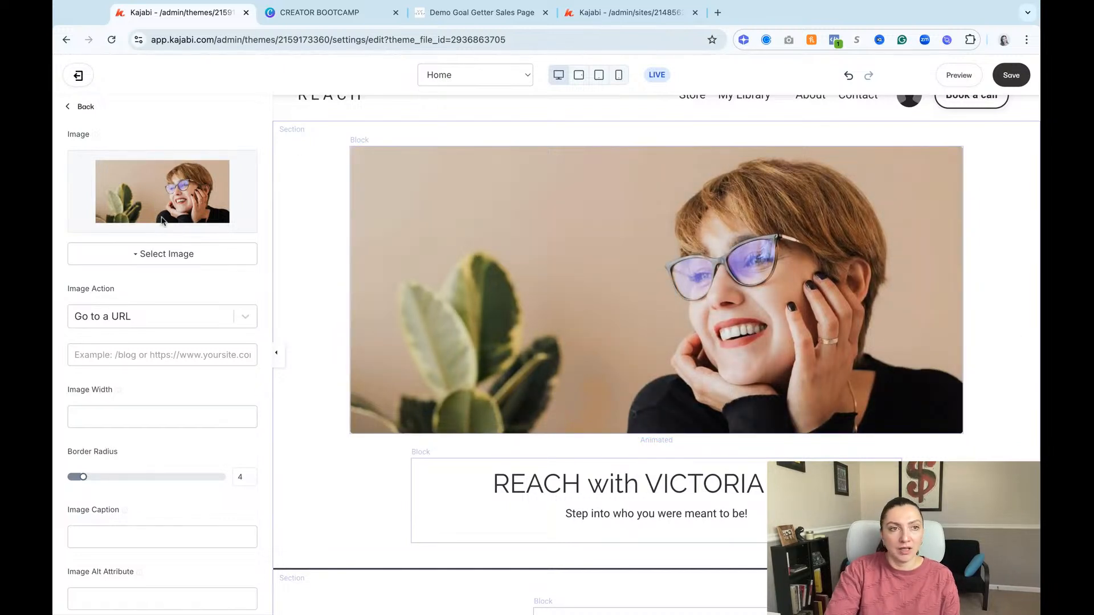
{"action": "left_click", "coordinate": [181, 254]}
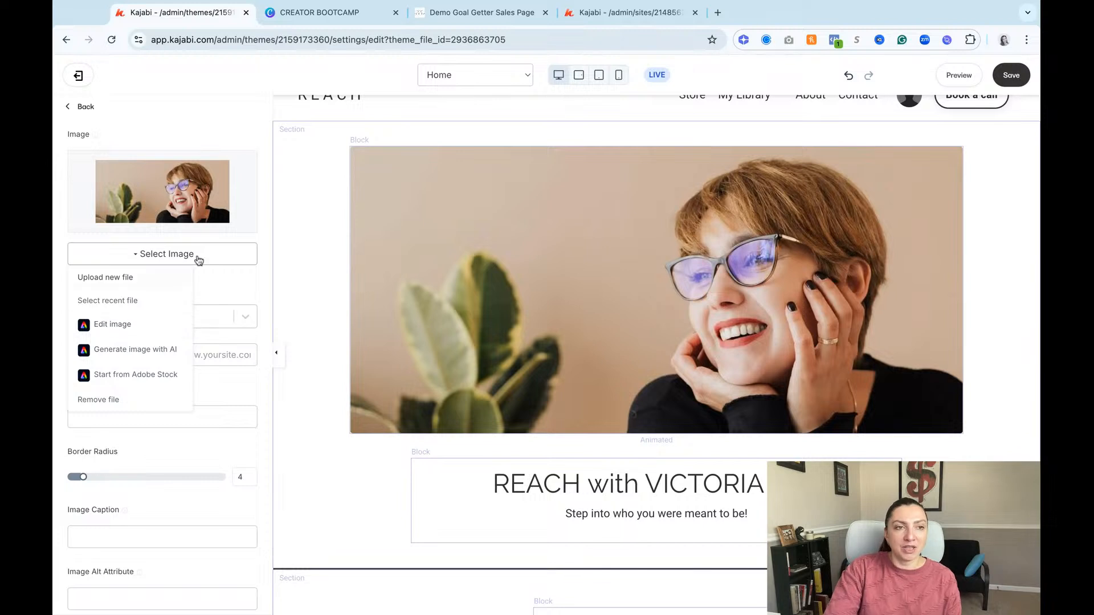
{"action": "left_click", "coordinate": [139, 281]}
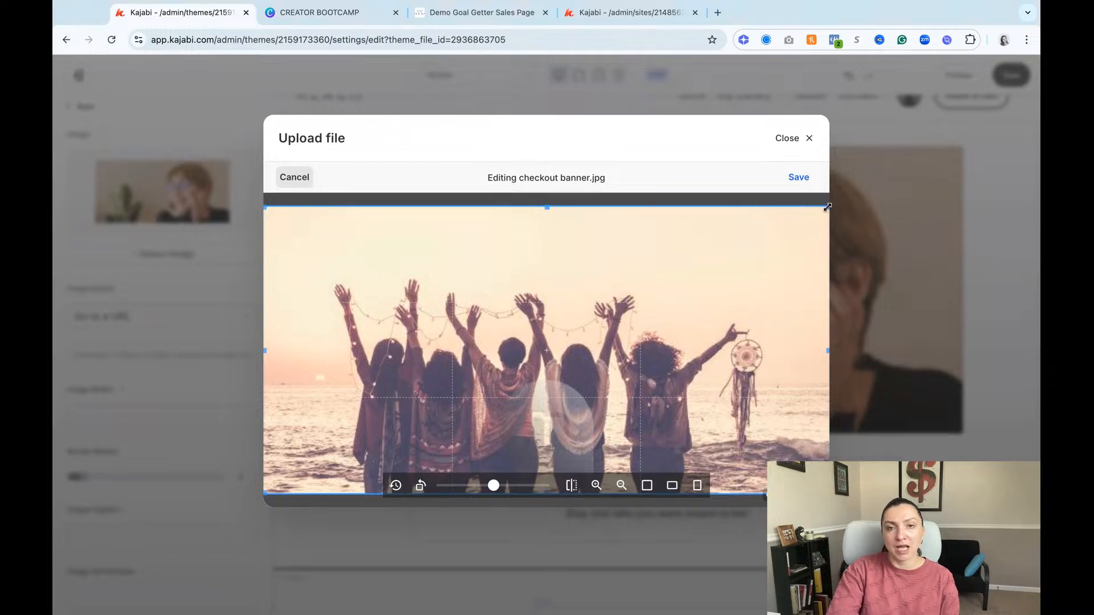
Step: Try the square, landscape and portrait crops on checkout banner.jpg, shifting the portrait crop area over the image
{"action": "mouse_move", "coordinate": [828, 207]}
{"action": "left_mouse_down"}
{"action": "mouse_move", "coordinate": [793, 229]}
{"action": "mouse_move", "coordinate": [828, 208]}
{"action": "left_mouse_up"}
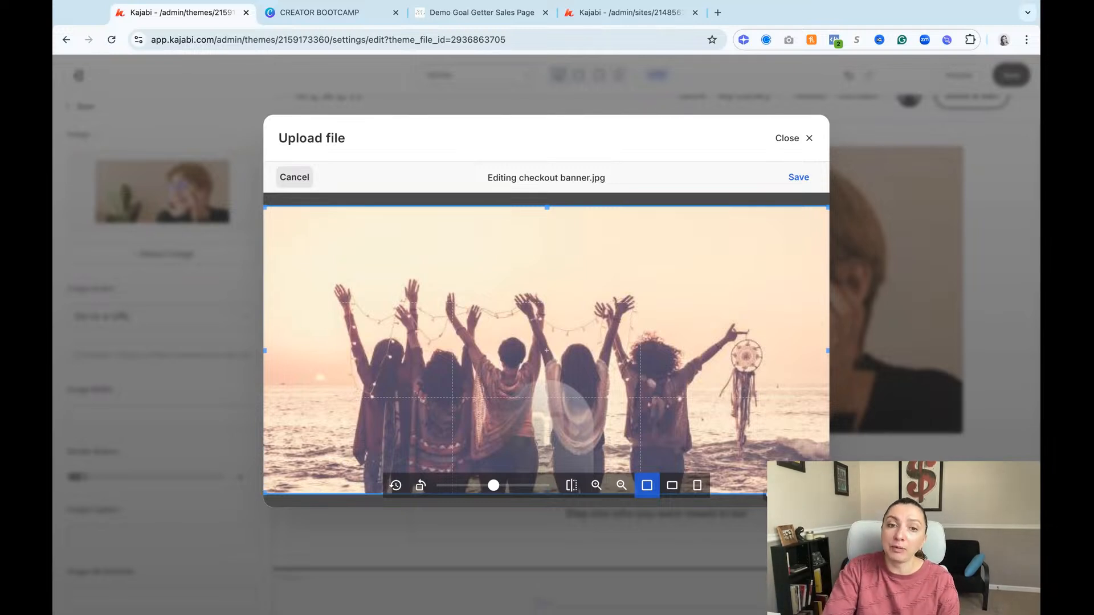
{"action": "left_click", "coordinate": [646, 486]}
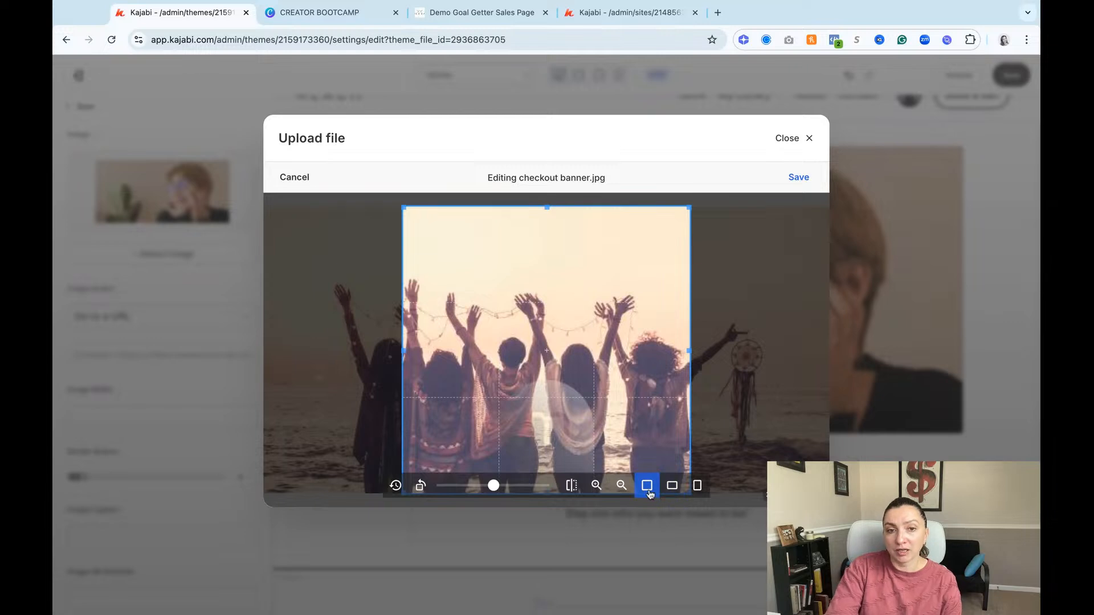
{"action": "mouse_move", "coordinate": [630, 411]}
{"action": "left_mouse_down"}
{"action": "mouse_move", "coordinate": [536, 412]}
{"action": "mouse_move", "coordinate": [631, 411]}
{"action": "left_mouse_up"}
{"action": "left_click", "coordinate": [671, 486]}
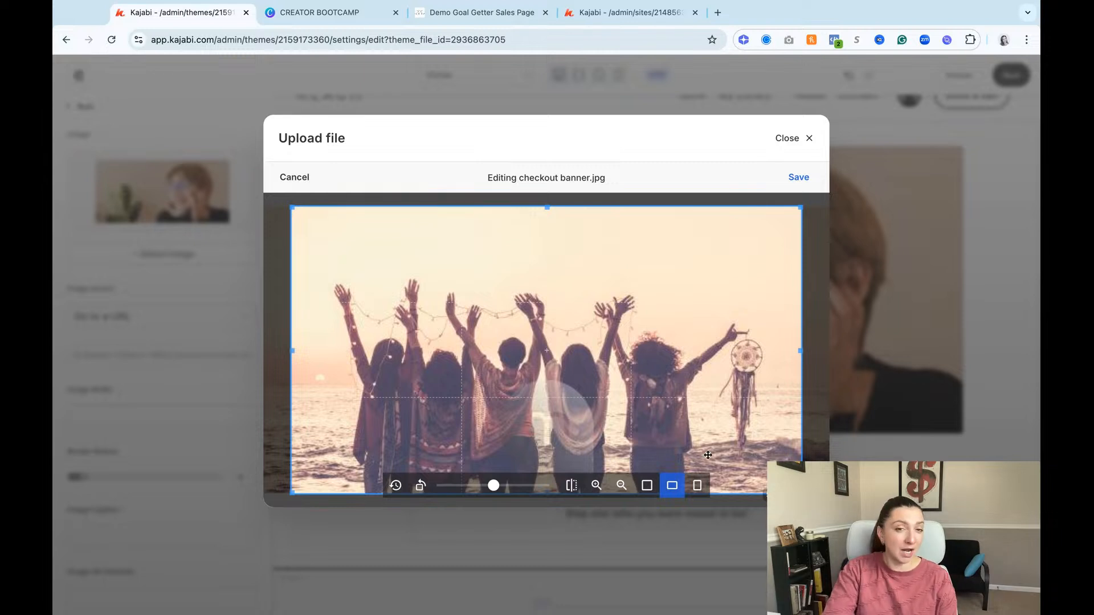
{"action": "left_click", "coordinate": [697, 486]}
{"action": "left_click_drag", "start_coordinate": [587, 385], "coordinate": [614, 368]}
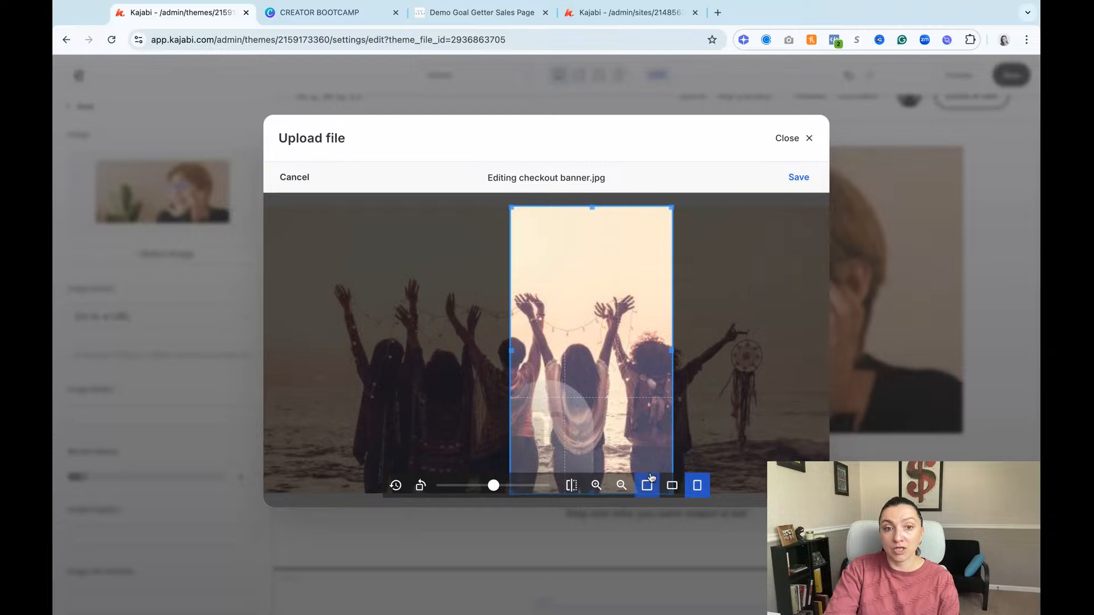
Step: Try zooming, horizontally flipping and rotating the banner image, resetting the edits after the flip and after the rotation
{"action": "left_click", "coordinate": [598, 489]}
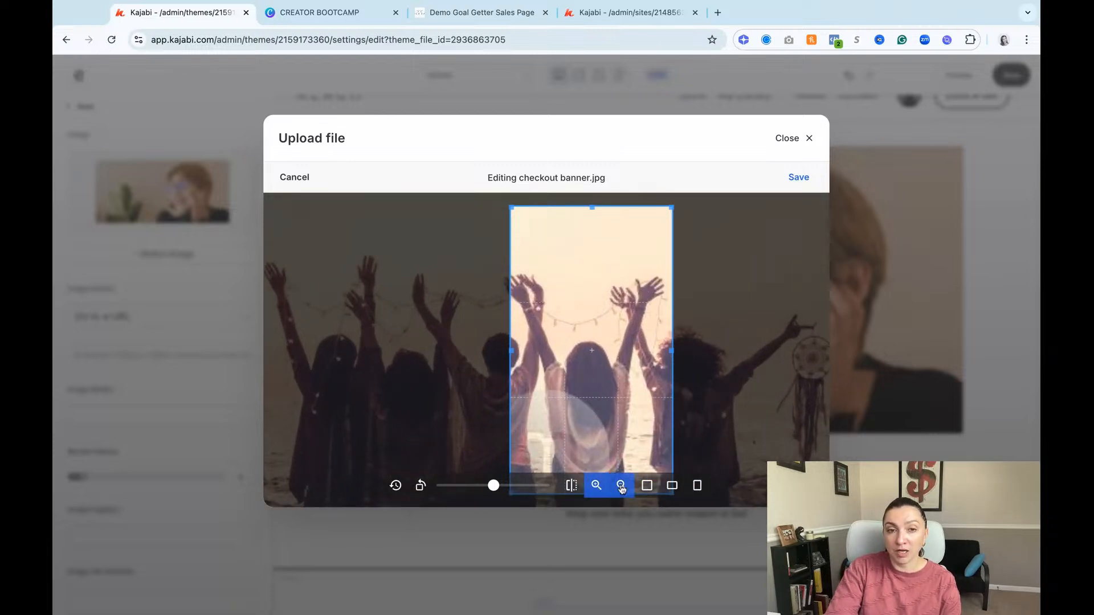
{"action": "left_click", "coordinate": [622, 486]}
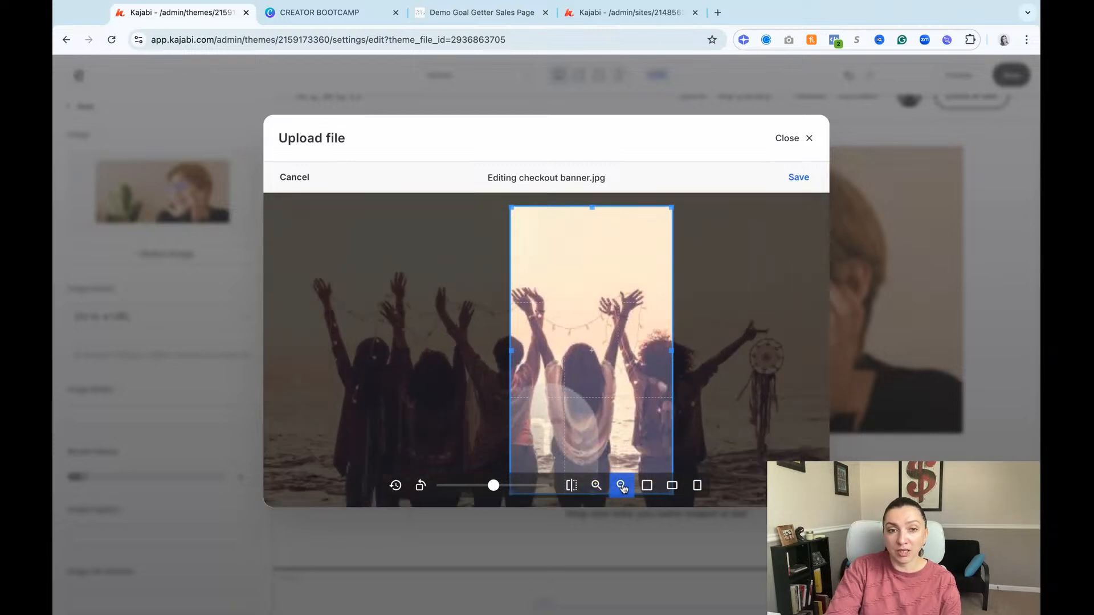
{"action": "left_click", "coordinate": [573, 486]}
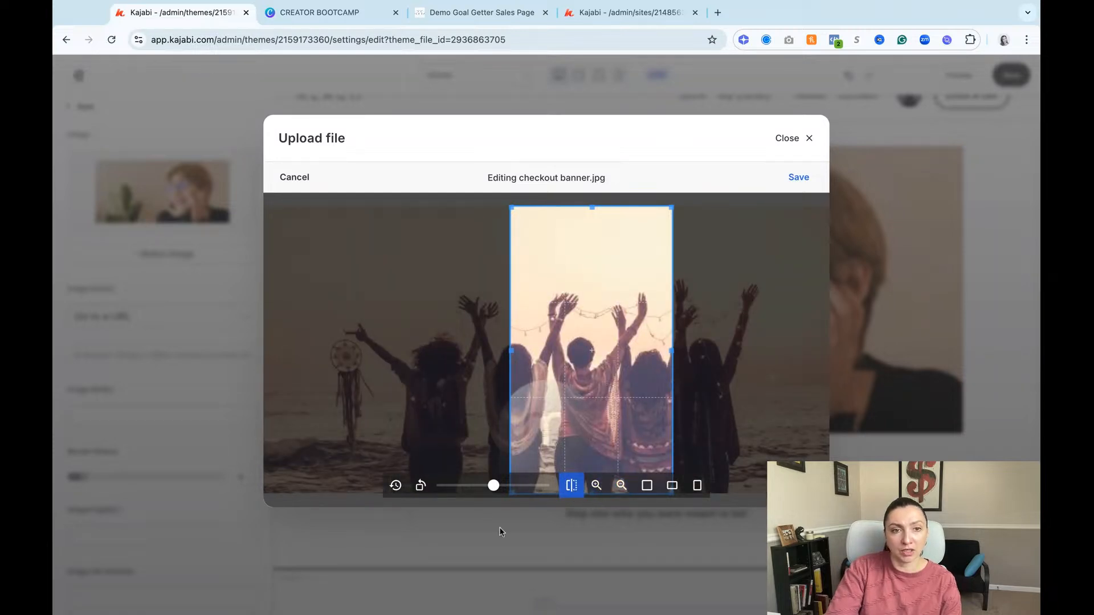
{"action": "left_click", "coordinate": [396, 485]}
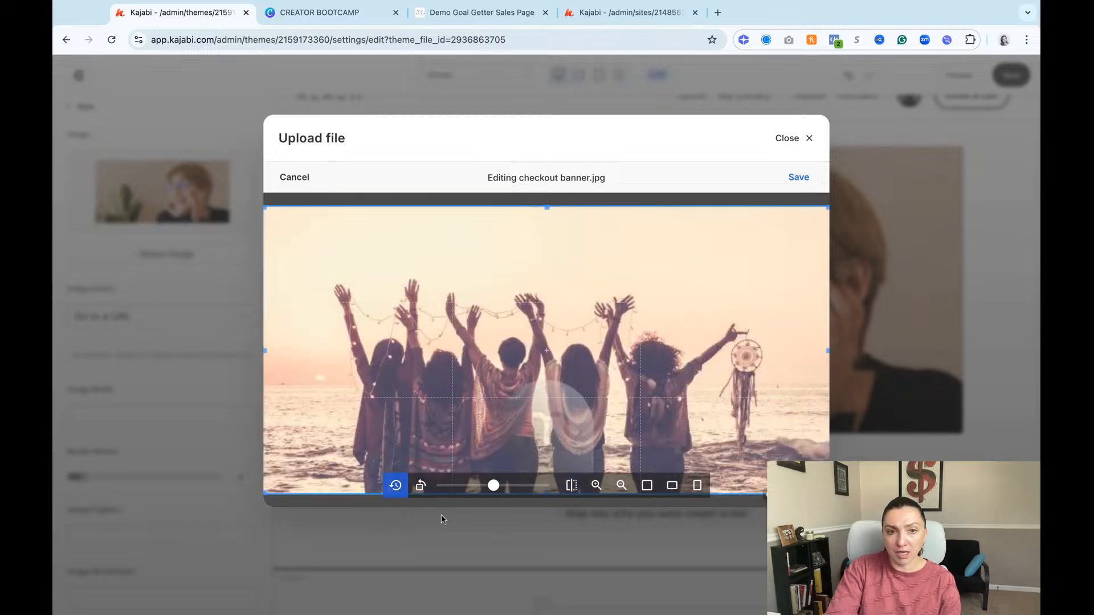
{"action": "mouse_move", "coordinate": [493, 486]}
{"action": "left_mouse_down"}
{"action": "mouse_move", "coordinate": [517, 486]}
{"action": "mouse_move", "coordinate": [444, 489]}
{"action": "mouse_move", "coordinate": [540, 489]}
{"action": "mouse_move", "coordinate": [474, 492]}
{"action": "left_mouse_up"}
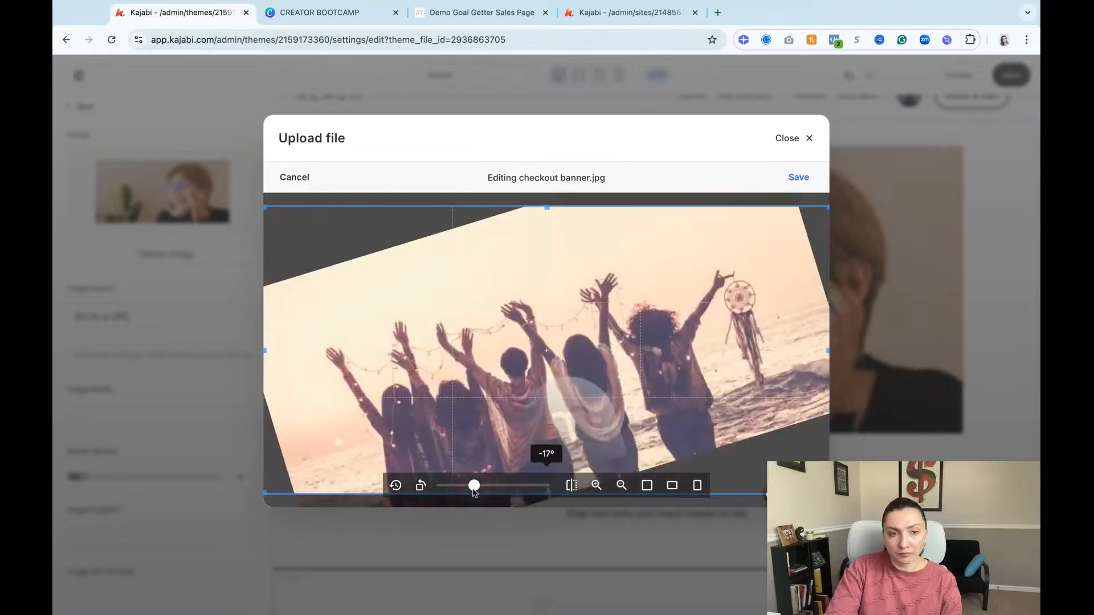
{"action": "left_click", "coordinate": [396, 485]}
Step: Save the uncropped checkout banner.jpg and upload it as the hero image
{"action": "left_click", "coordinate": [671, 485]}
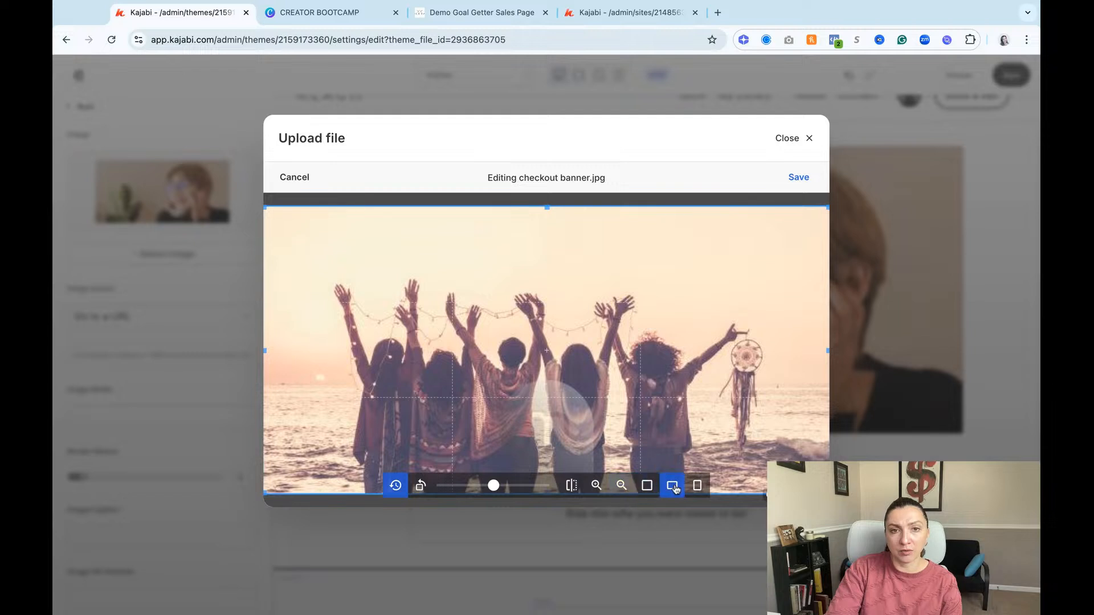
{"action": "left_click", "coordinate": [797, 179]}
{"action": "left_click", "coordinate": [314, 488]}
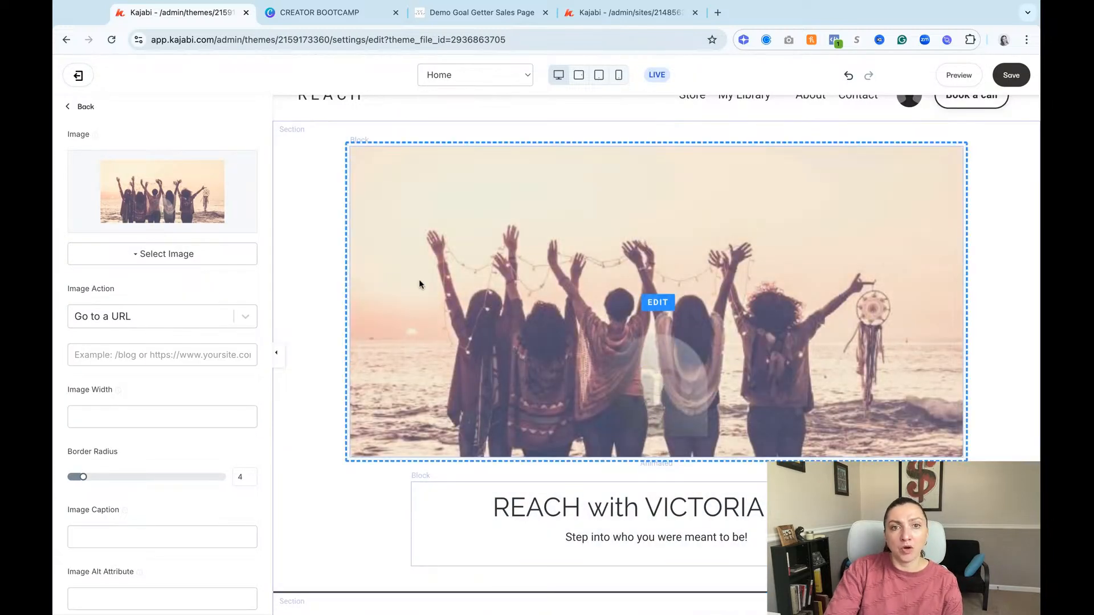
Step: Set the hero section's background color to a pale cream with RGB values 255, 241, 213
{"action": "scroll", "coordinate": [568, 346], "scroll_direction": "up", "scroll_amount": 1}
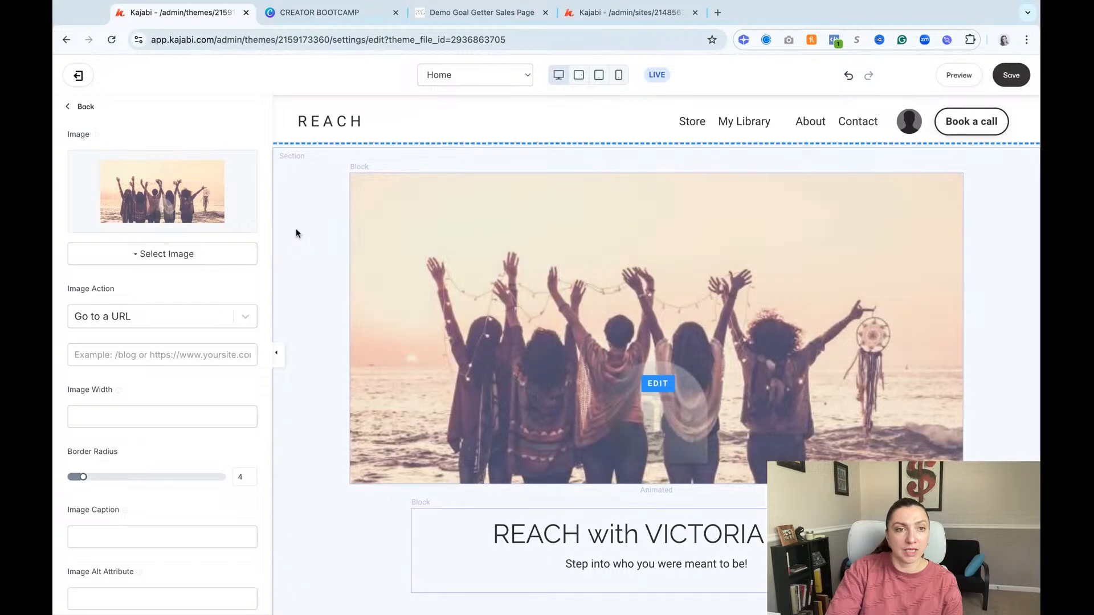
{"action": "left_click", "coordinate": [316, 230]}
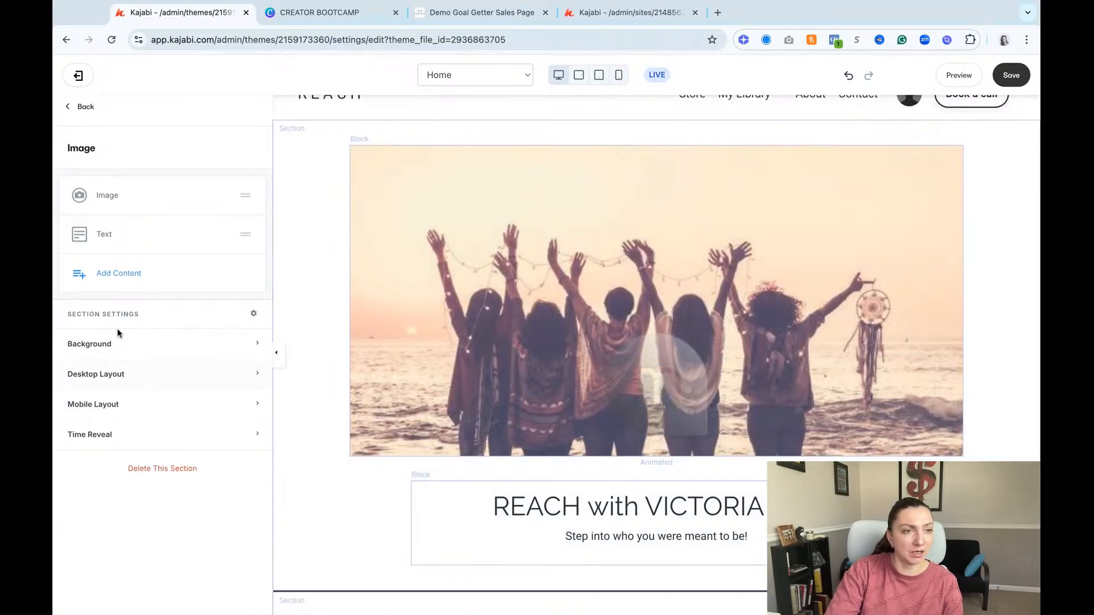
{"action": "left_click", "coordinate": [84, 342]}
{"action": "scroll", "coordinate": [90, 444], "scroll_direction": "down", "scroll_amount": 8}
{"action": "left_click", "coordinate": [73, 462]}
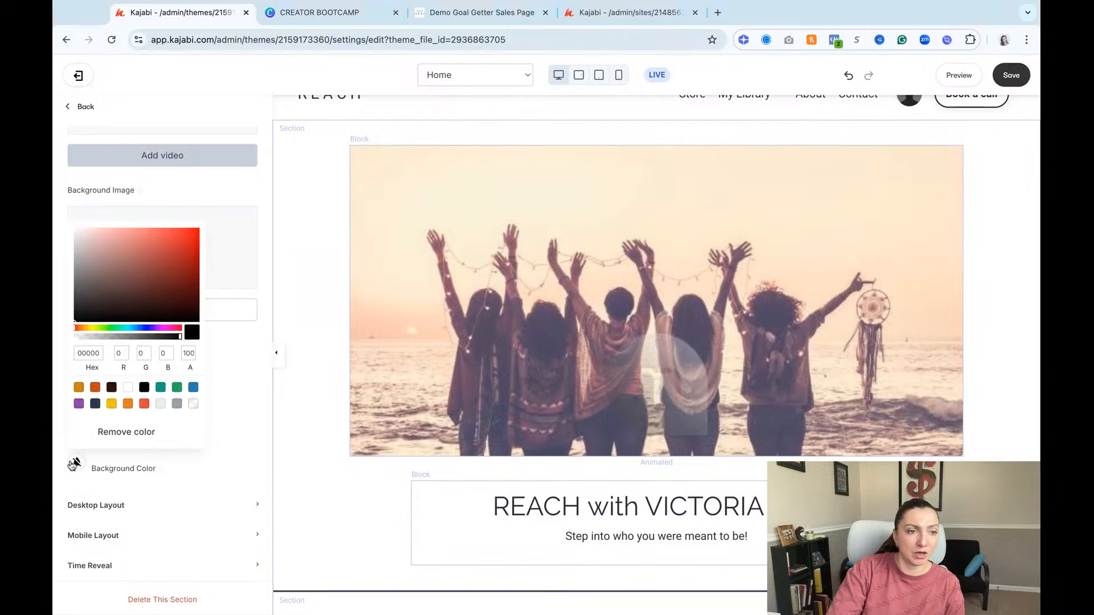
{"action": "left_click", "coordinate": [79, 388]}
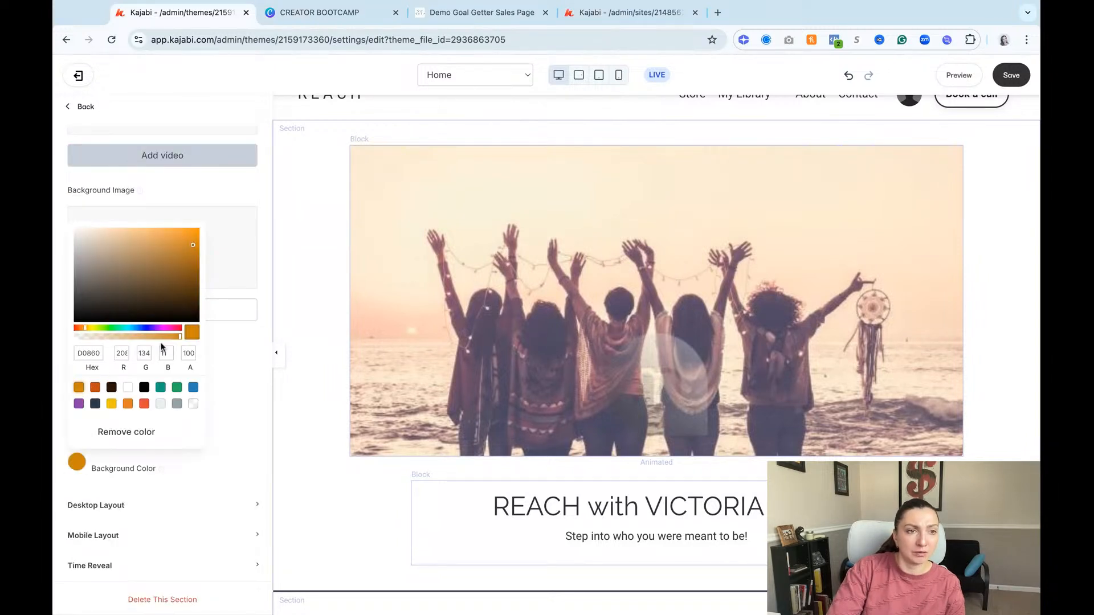
{"action": "left_click_drag", "start_coordinate": [193, 245], "coordinate": [94, 228]}
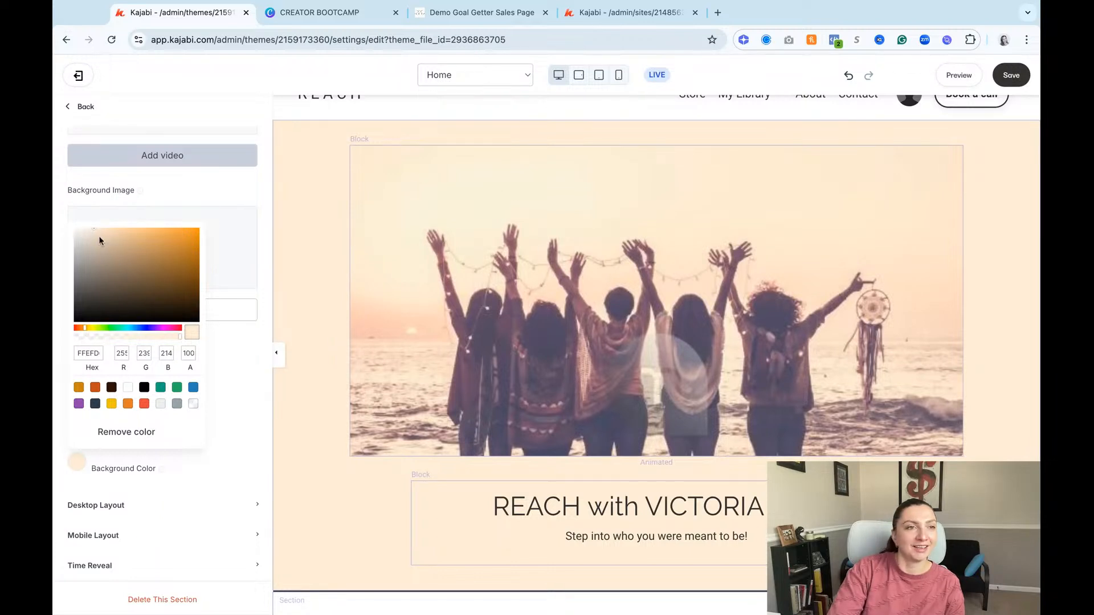
{"action": "left_click_drag", "start_coordinate": [93, 228], "coordinate": [114, 248]}
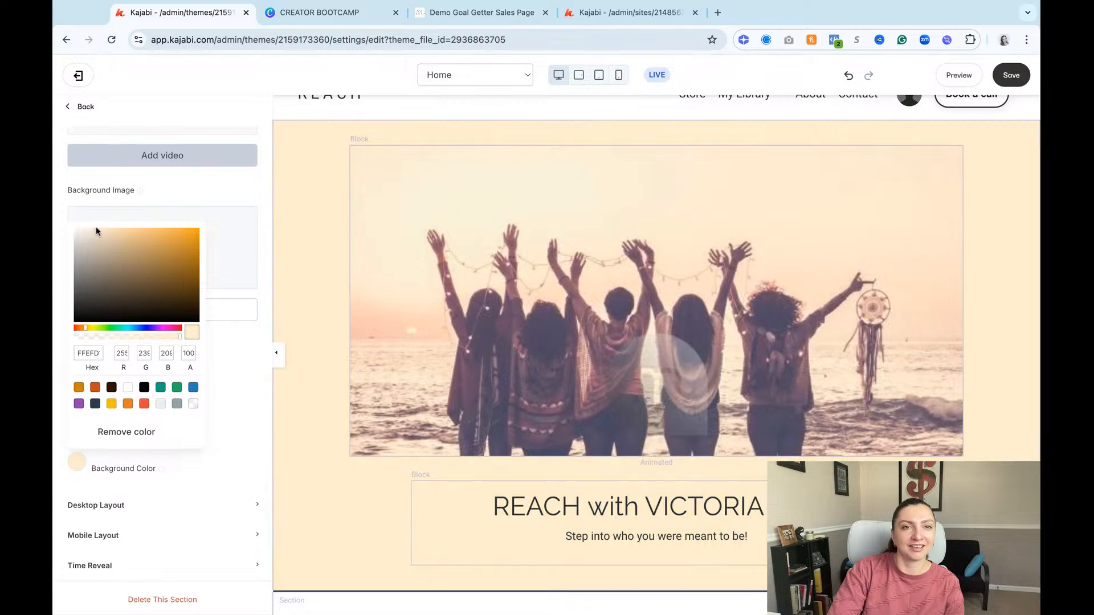
{"action": "left_click_drag", "start_coordinate": [94, 229], "coordinate": [94, 228]}
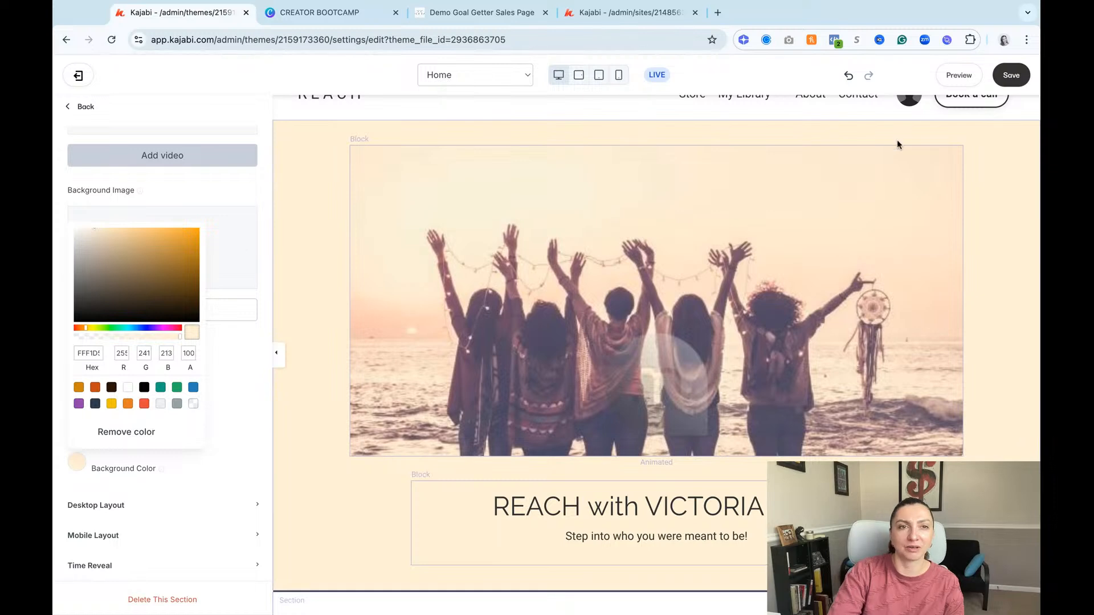
{"action": "left_click", "coordinate": [180, 194]}
{"action": "scroll", "coordinate": [589, 511], "scroll_direction": "up", "scroll_amount": 1}
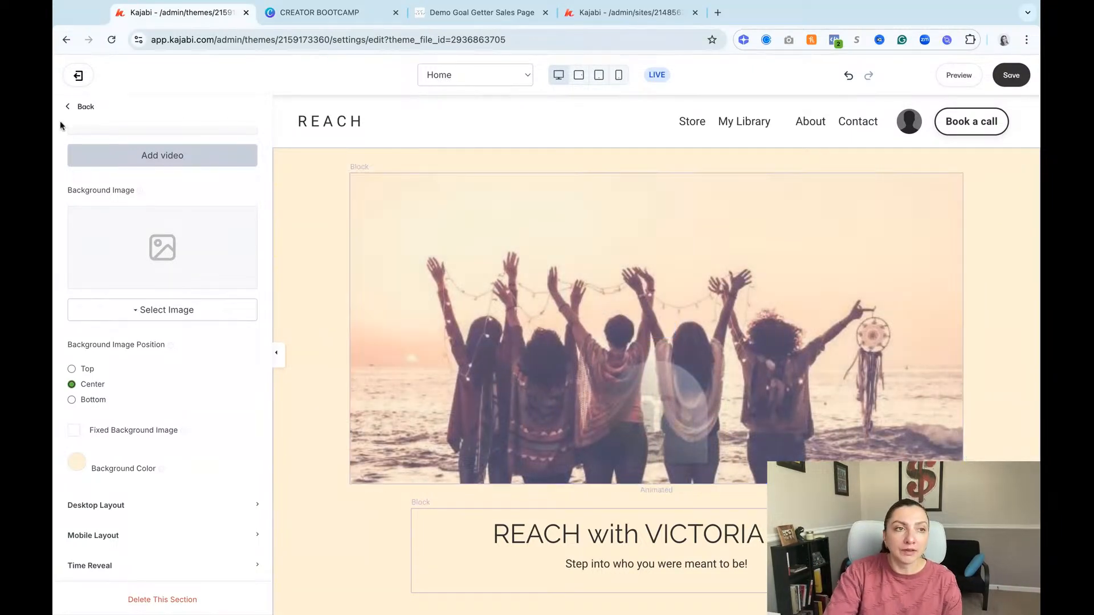
Step: Set the theme's primary color to dark orange in the Style Guide settings
{"action": "left_click", "coordinate": [89, 111]}
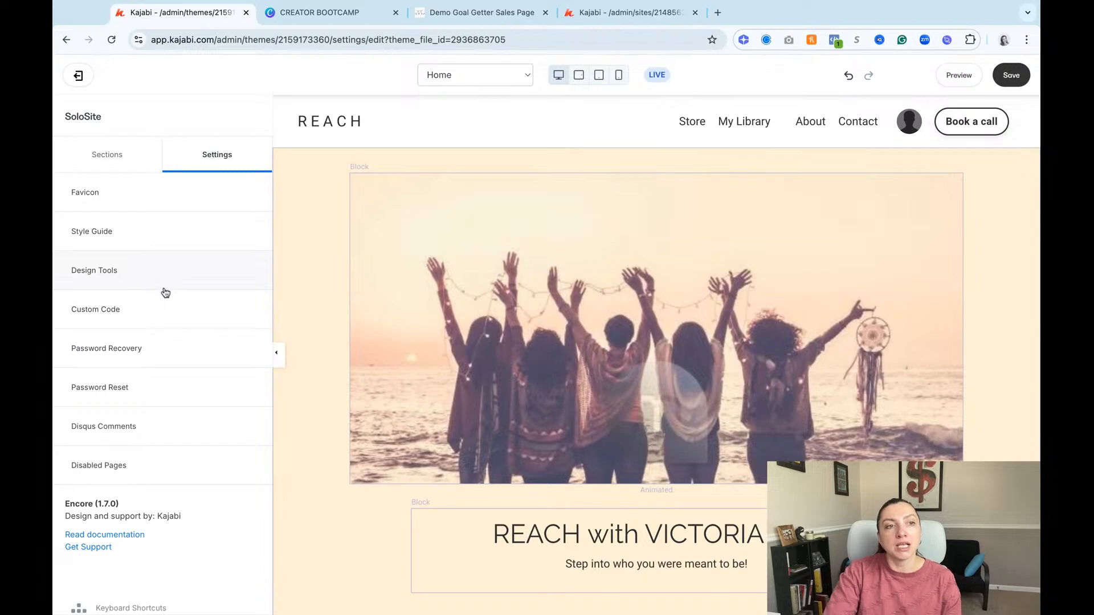
{"action": "left_click", "coordinate": [103, 235]}
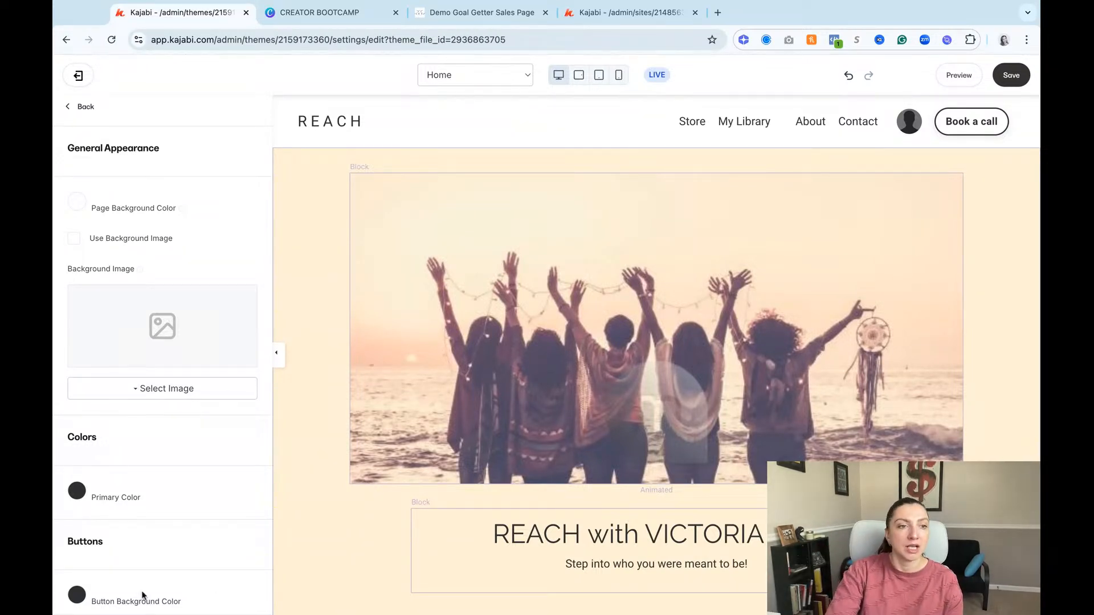
{"action": "scroll", "coordinate": [145, 561], "scroll_direction": "down", "scroll_amount": 3}
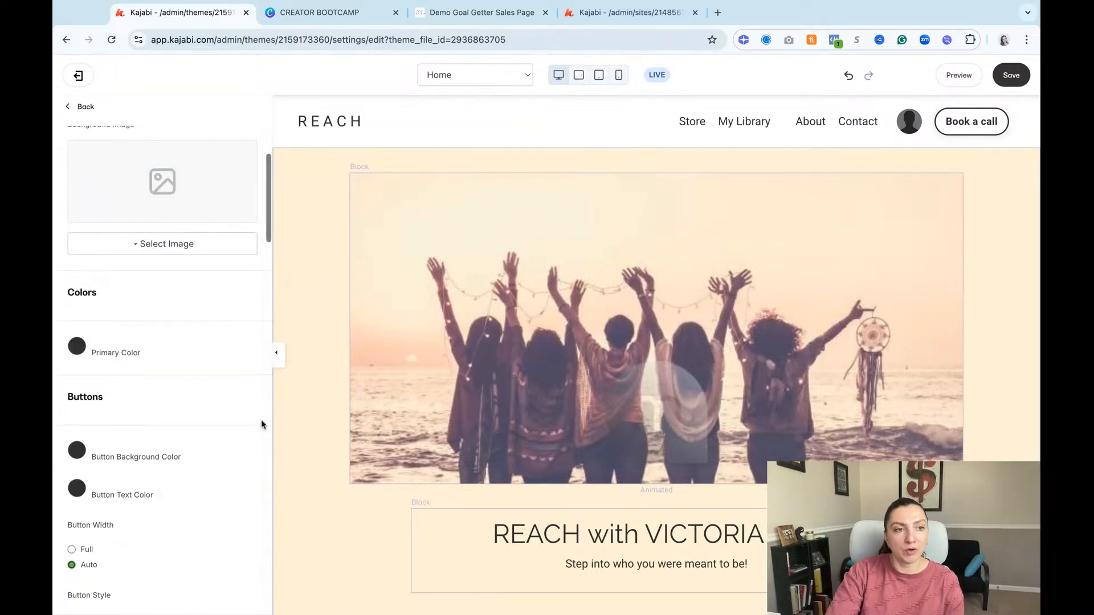
{"action": "left_click", "coordinate": [77, 346]}
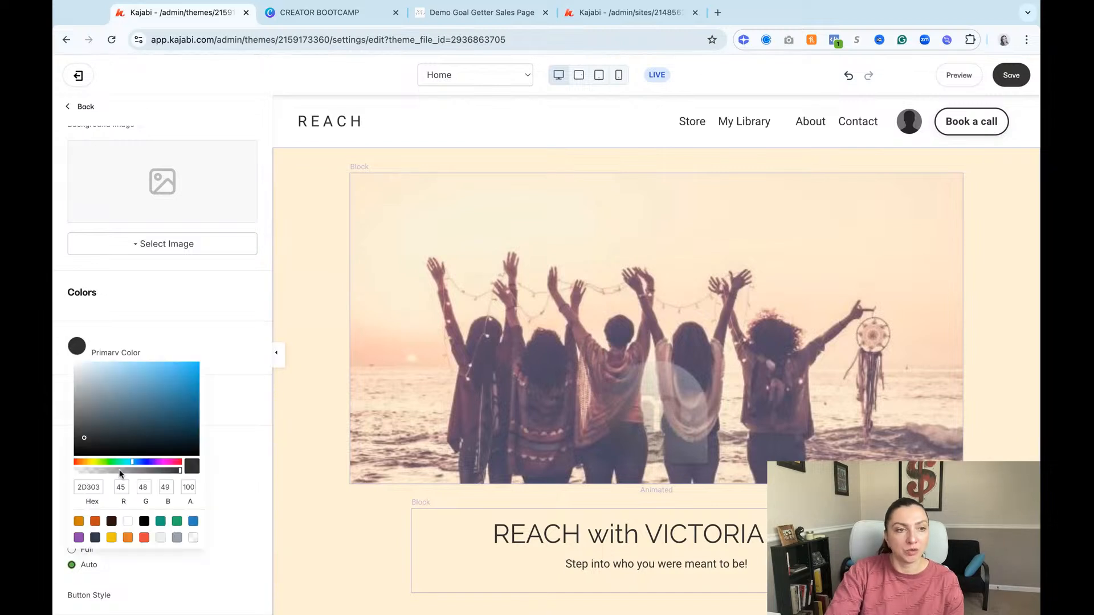
{"action": "left_click", "coordinate": [96, 521]}
{"action": "left_click", "coordinate": [138, 298]}
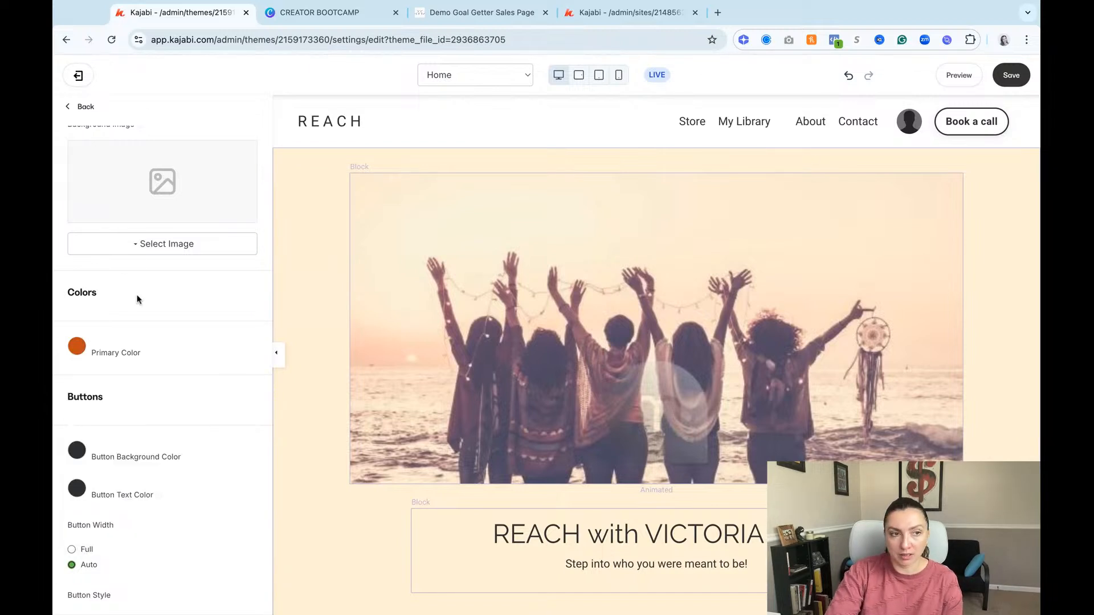
Step: Set the theme's button background color to golden orange with RGB values 208, 134, 11 and the button text color to white
{"action": "left_click", "coordinate": [77, 451]}
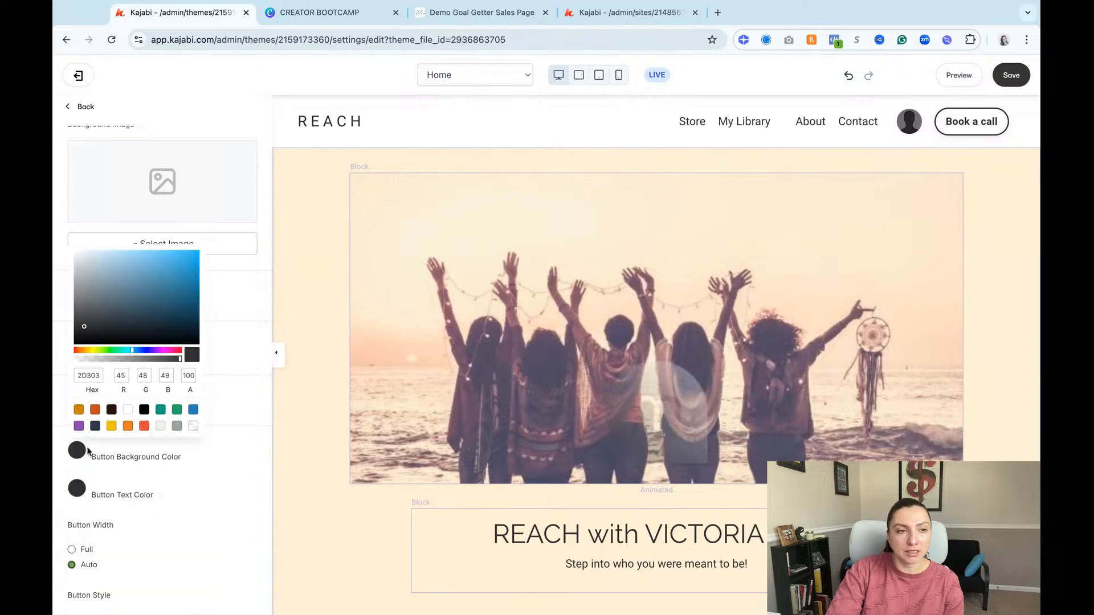
{"action": "left_click", "coordinate": [79, 409]}
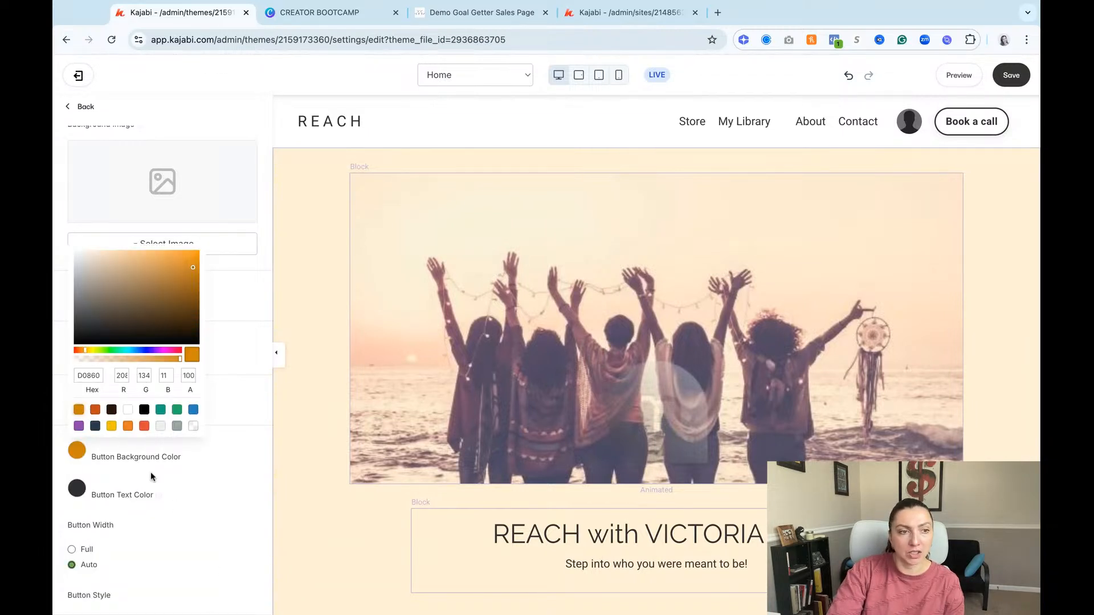
{"action": "left_click", "coordinate": [78, 490]}
{"action": "left_click", "coordinate": [78, 491]}
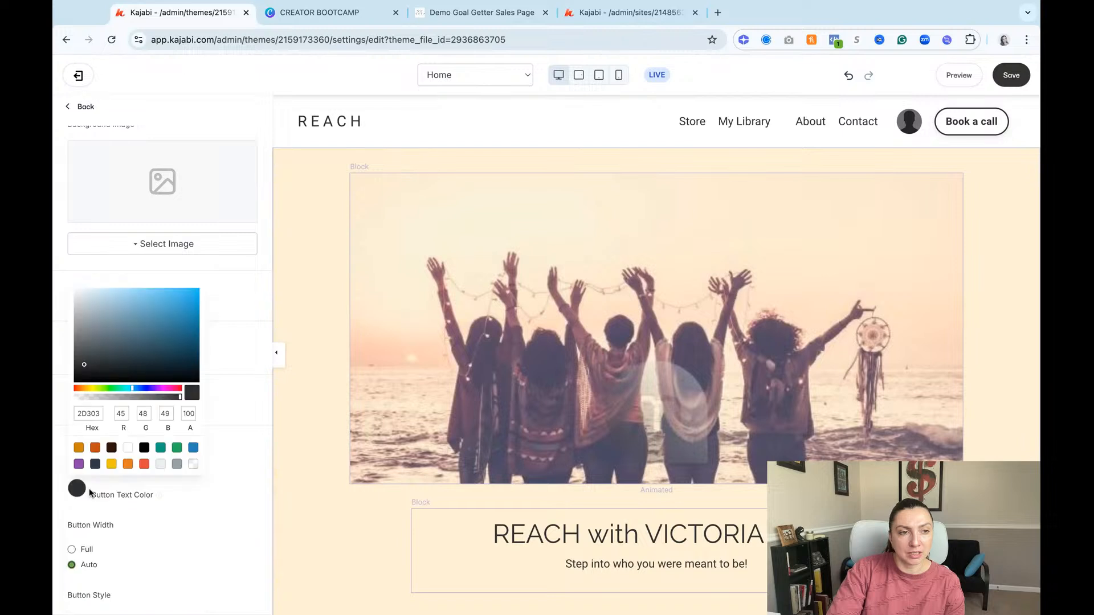
{"action": "left_click", "coordinate": [128, 448]}
{"action": "left_click", "coordinate": [227, 376]}
Step: Set the theme's button size to Medium and the button border radius to 0
{"action": "scroll", "coordinate": [212, 458], "scroll_direction": "down", "scroll_amount": 4}
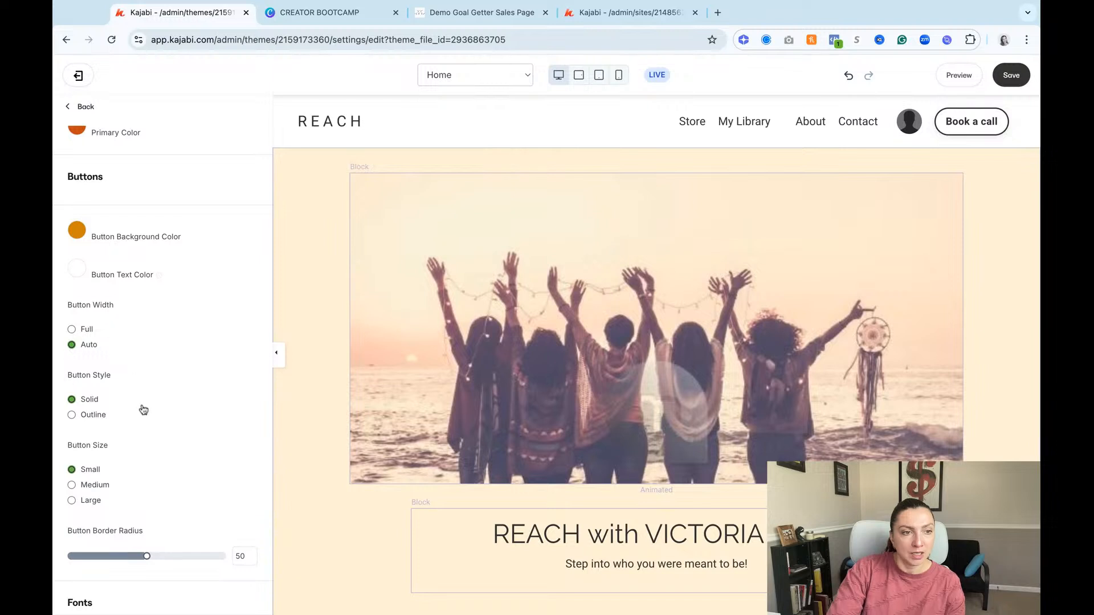
{"action": "left_click", "coordinate": [72, 485]}
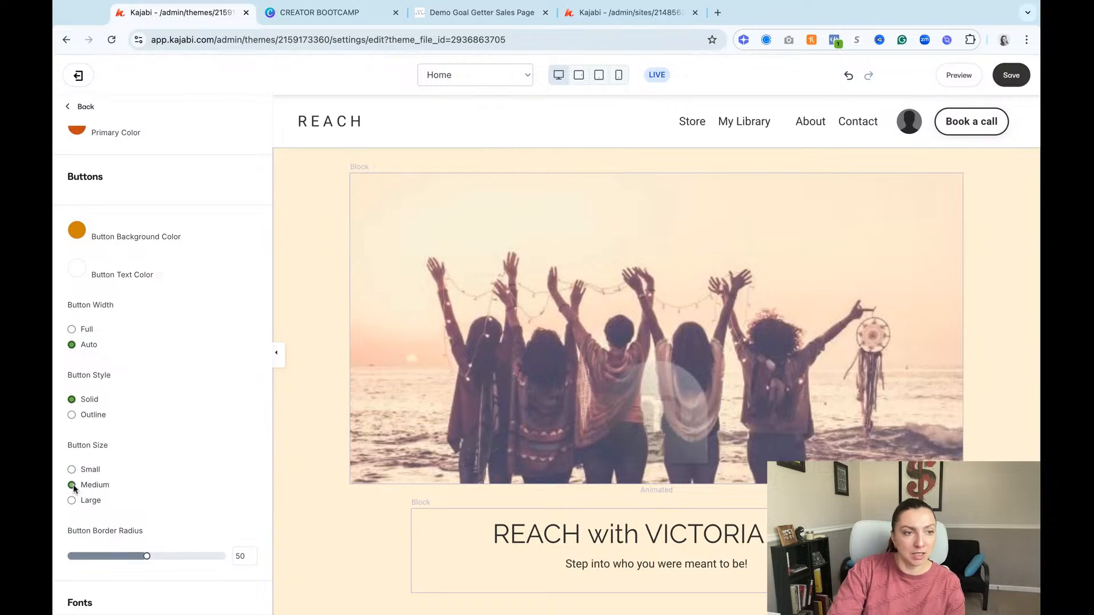
{"action": "left_click_drag", "start_coordinate": [146, 556], "coordinate": [55, 562]}
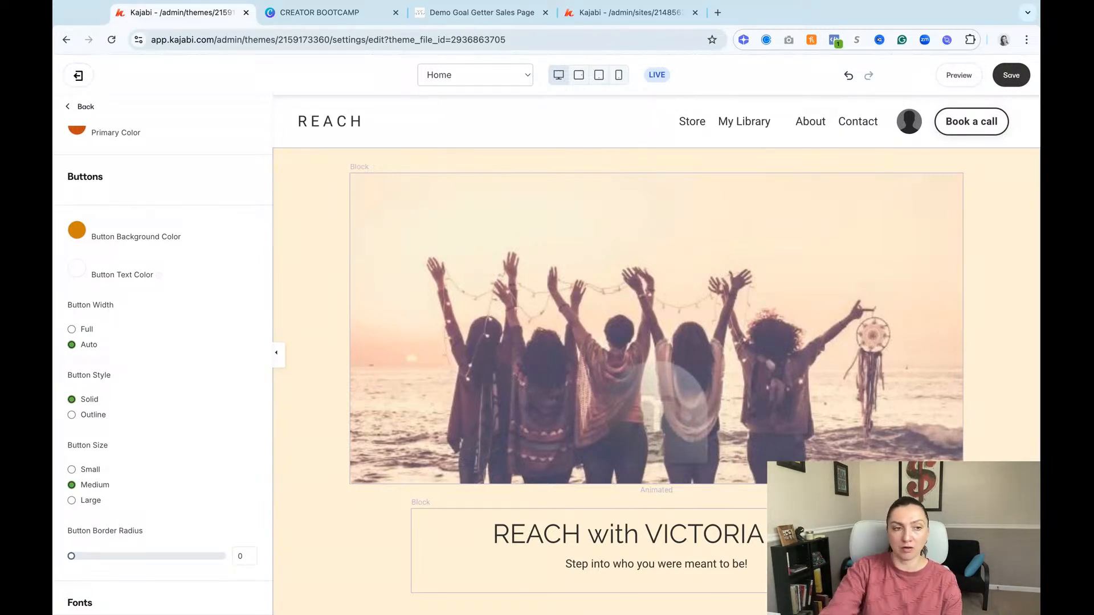
Step: Examine the opt-in section's paragraph and the hero heading as examples of the page's body and heading text
{"action": "scroll", "coordinate": [655, 331], "scroll_direction": "down", "scroll_amount": 5}
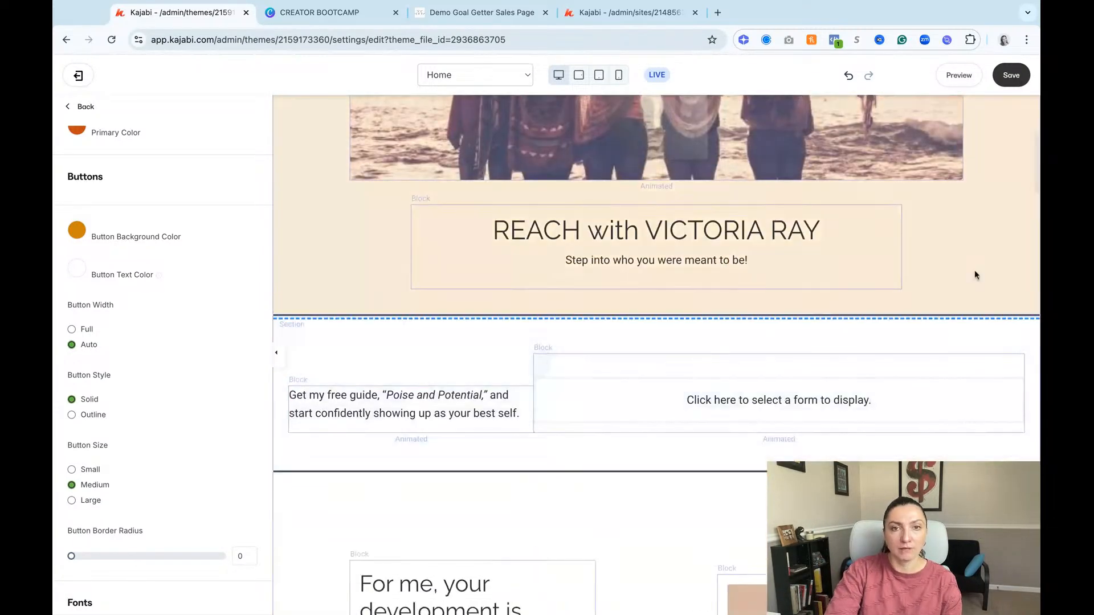
{"action": "scroll", "coordinate": [250, 507], "scroll_direction": "down", "scroll_amount": 5}
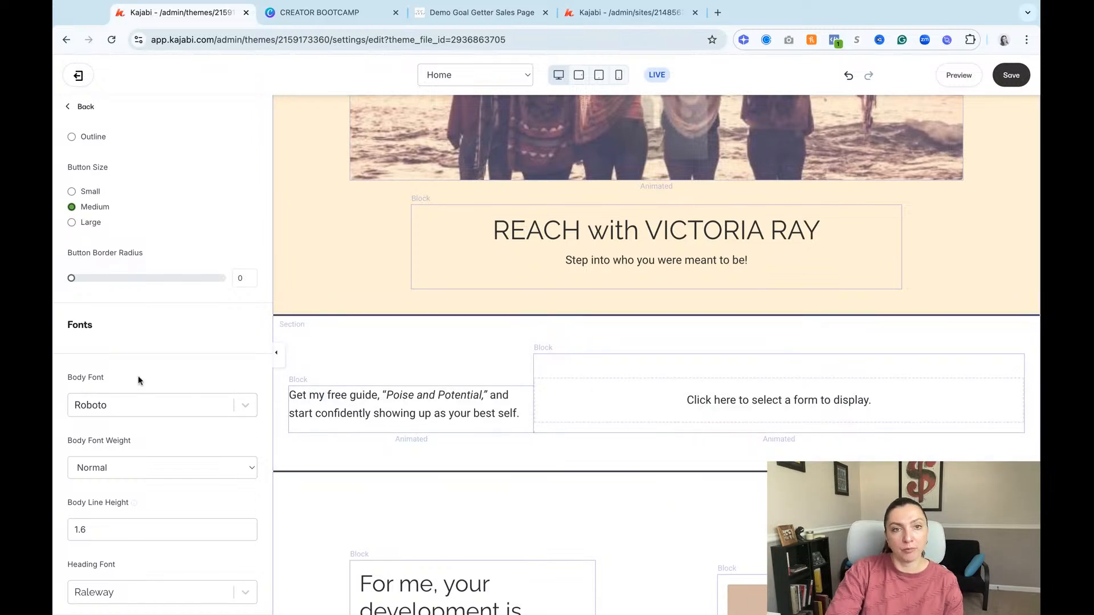
{"action": "left_click_drag", "start_coordinate": [393, 395], "coordinate": [497, 415]}
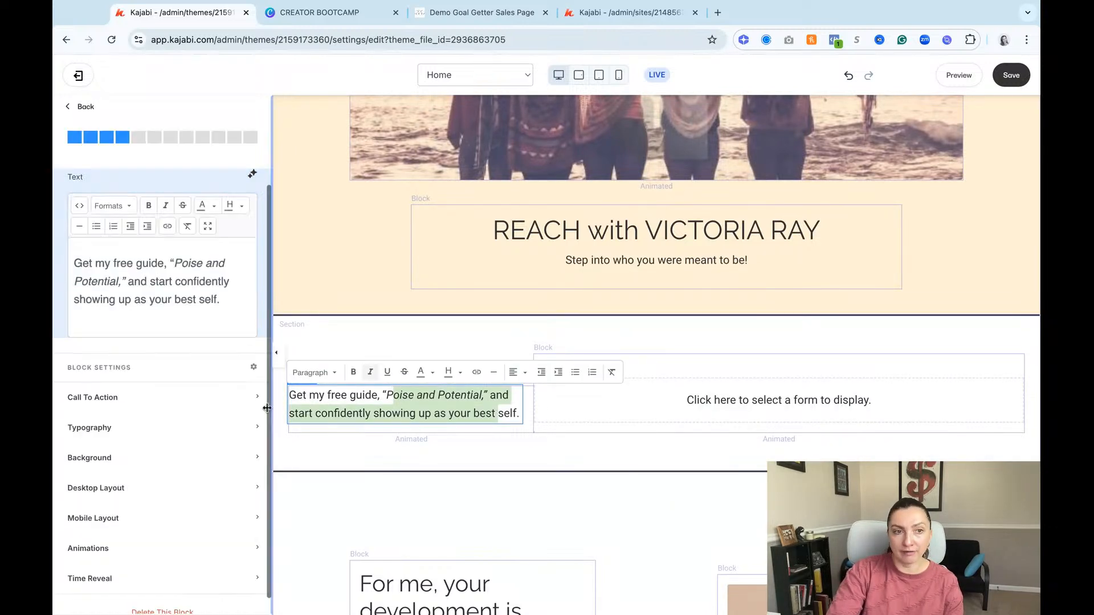
{"action": "left_click", "coordinate": [67, 107]}
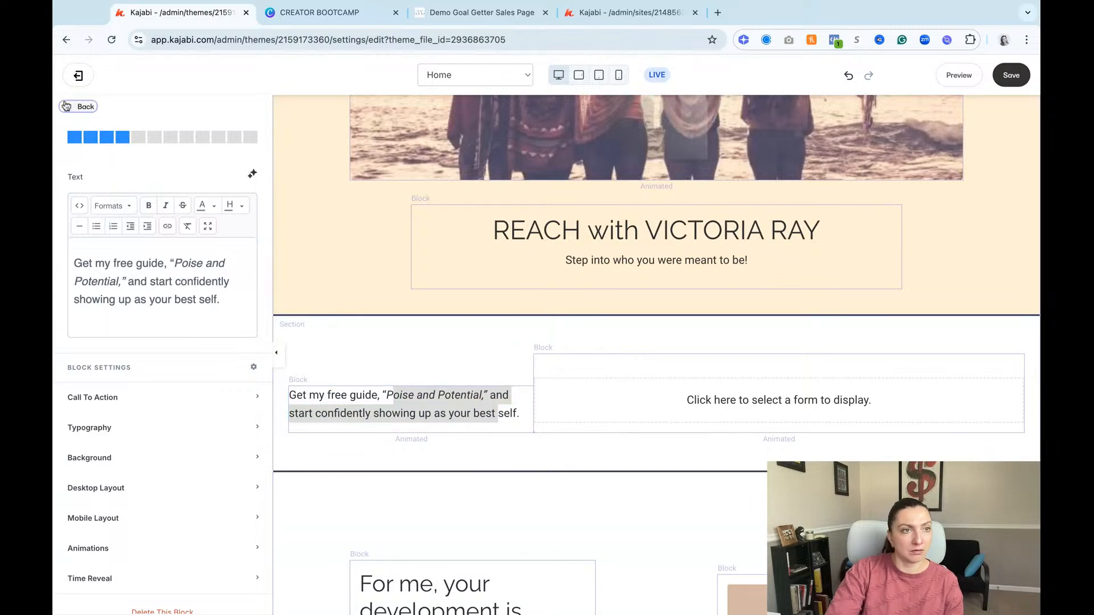
{"action": "triple_click", "coordinate": [489, 227]}
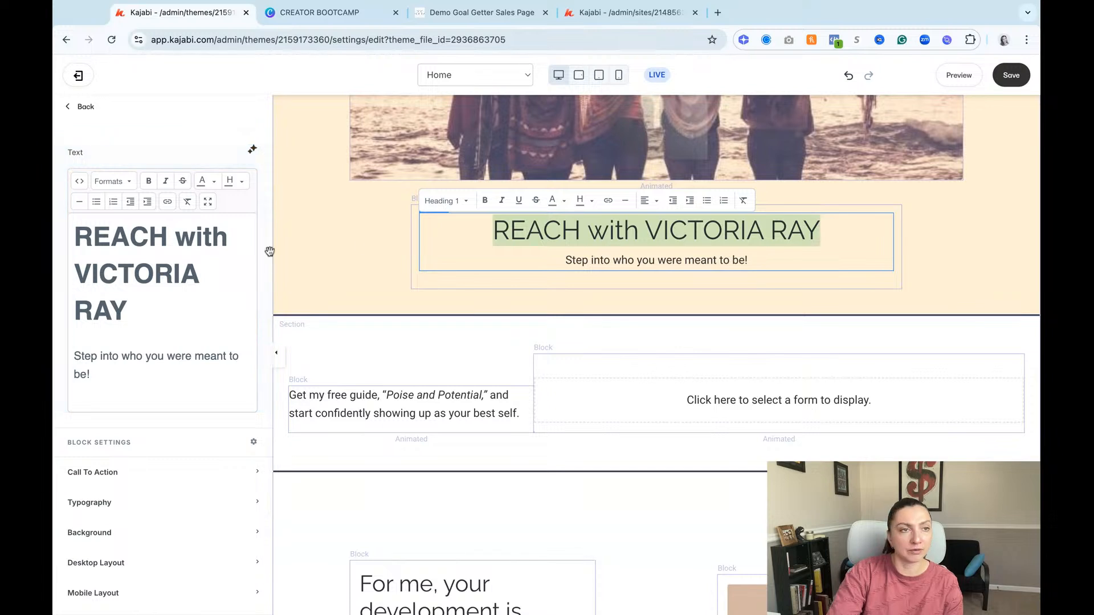
{"action": "left_click", "coordinate": [82, 108]}
{"action": "left_click", "coordinate": [82, 108]}
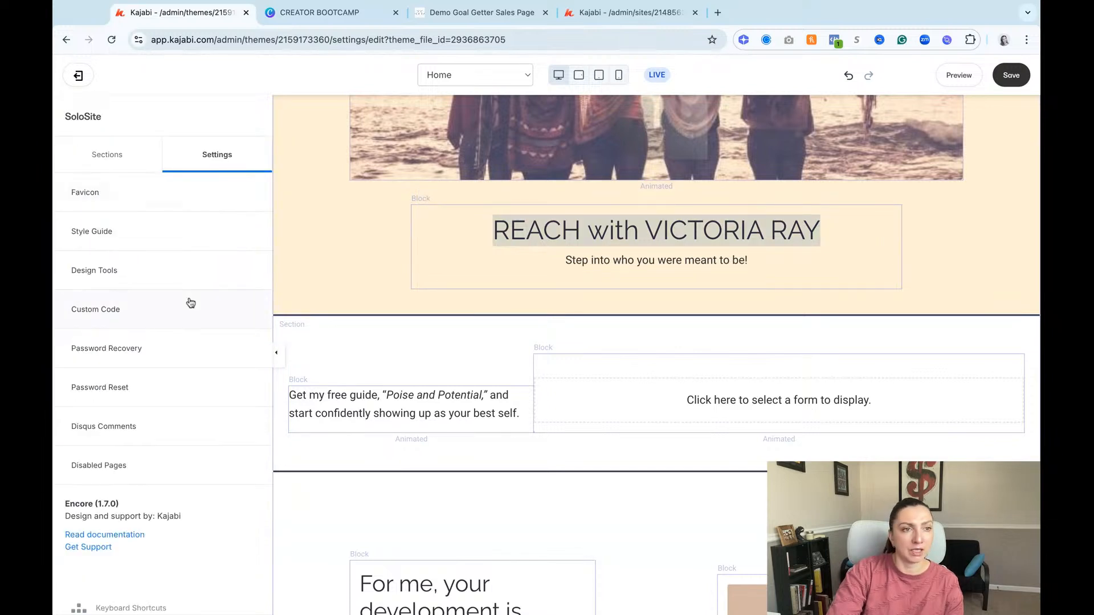
Step: Set the theme's body font to Montserrat in the Style Guide settings
{"action": "left_click", "coordinate": [159, 259]}
{"action": "scroll", "coordinate": [236, 452], "scroll_direction": "down", "scroll_amount": 5}
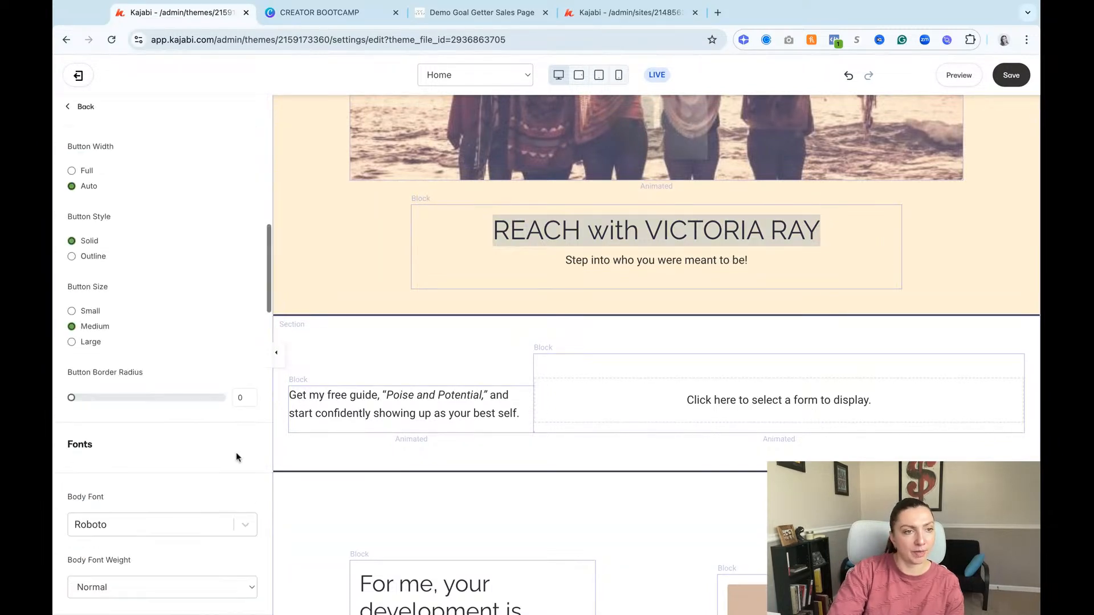
{"action": "scroll", "coordinate": [236, 453], "scroll_direction": "down", "scroll_amount": 1}
{"action": "left_click", "coordinate": [208, 474]}
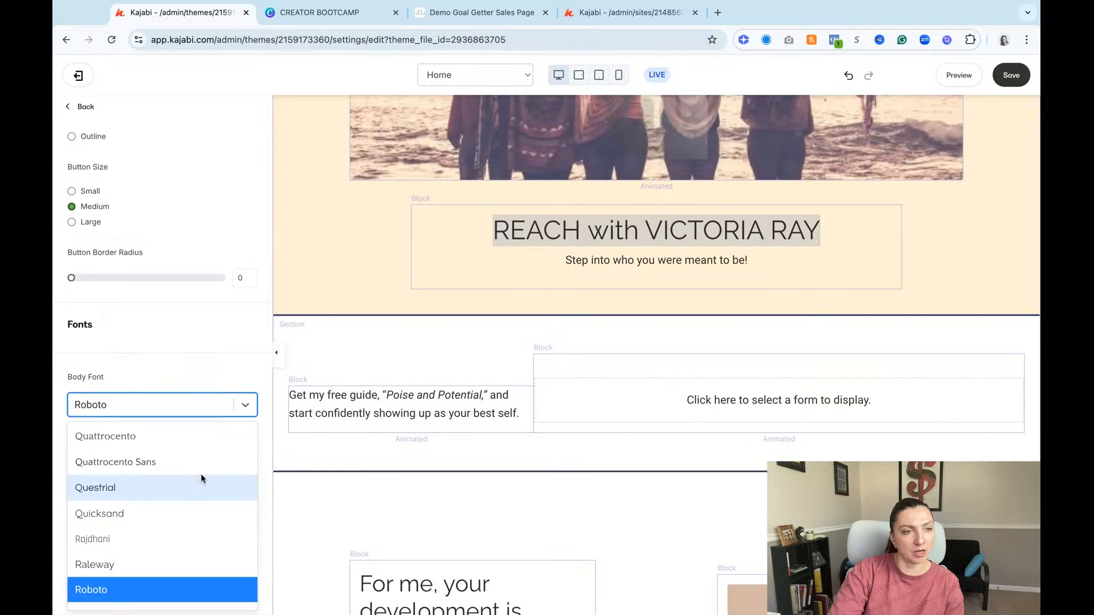
{"action": "scroll", "coordinate": [202, 476], "scroll_direction": "down", "scroll_amount": 4}
{"action": "scroll", "coordinate": [201, 484], "scroll_direction": "down", "scroll_amount": 3}
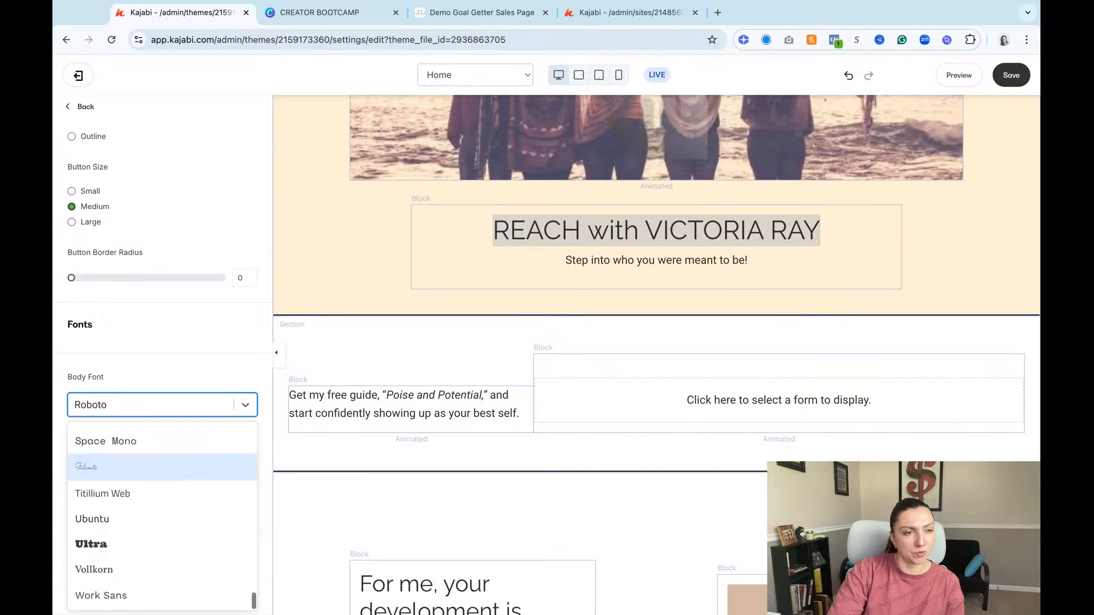
{"action": "scroll", "coordinate": [204, 521], "scroll_direction": "up", "scroll_amount": 4}
{"action": "scroll", "coordinate": [165, 561], "scroll_direction": "up", "scroll_amount": 10}
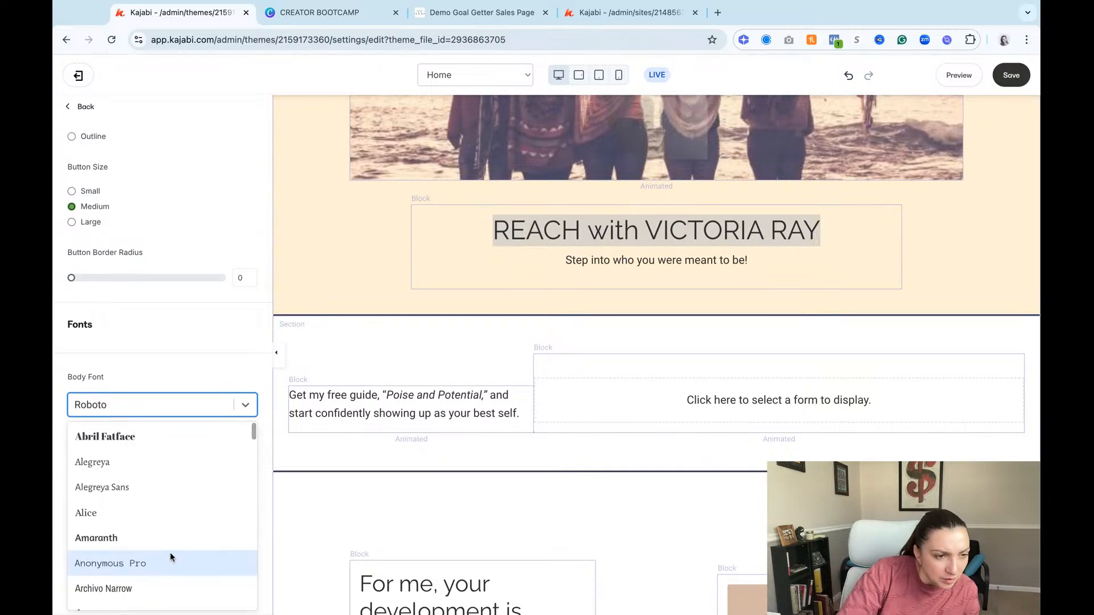
{"action": "scroll", "coordinate": [170, 552], "scroll_direction": "down", "scroll_amount": 3}
{"action": "type", "text": "mo"}
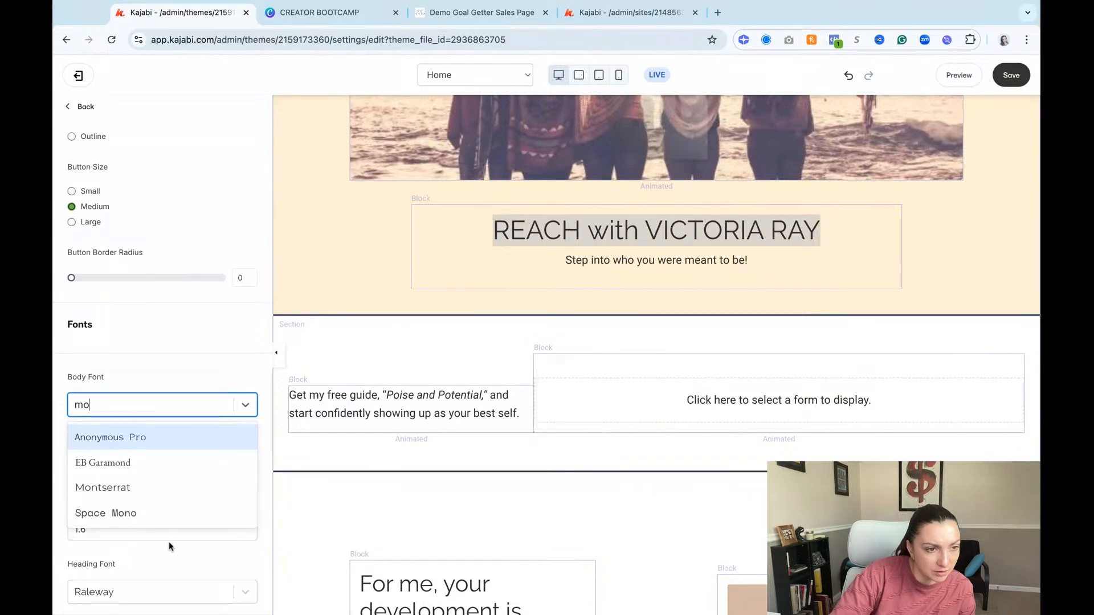
{"action": "left_click", "coordinate": [125, 490]}
Step: Set the theme's heading font to Cantata One and save the changes
{"action": "scroll", "coordinate": [159, 444], "scroll_direction": "down", "scroll_amount": 3}
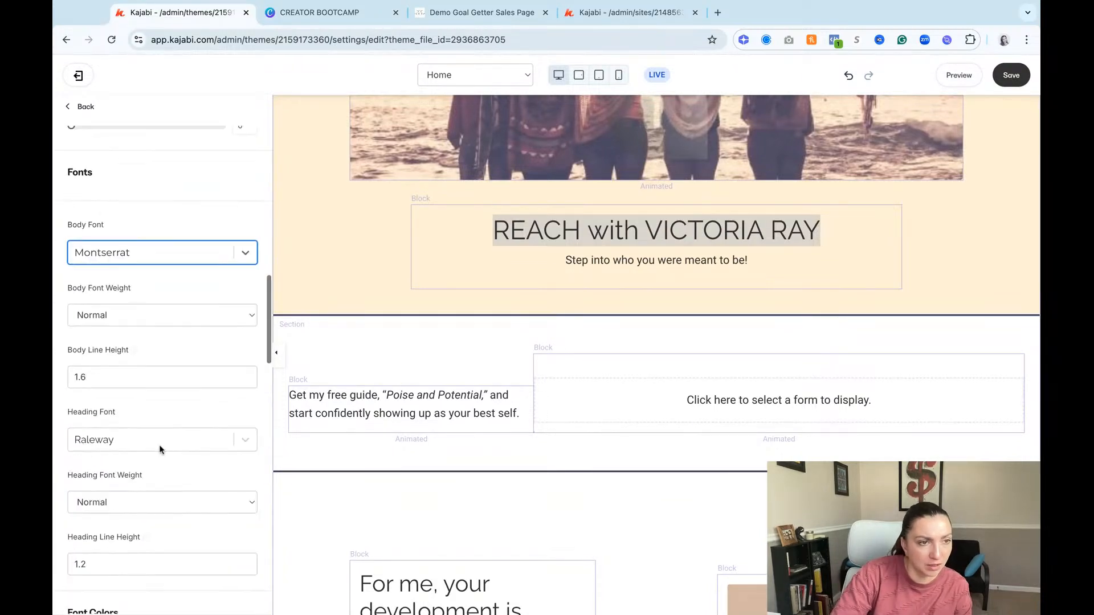
{"action": "left_click", "coordinate": [151, 442]}
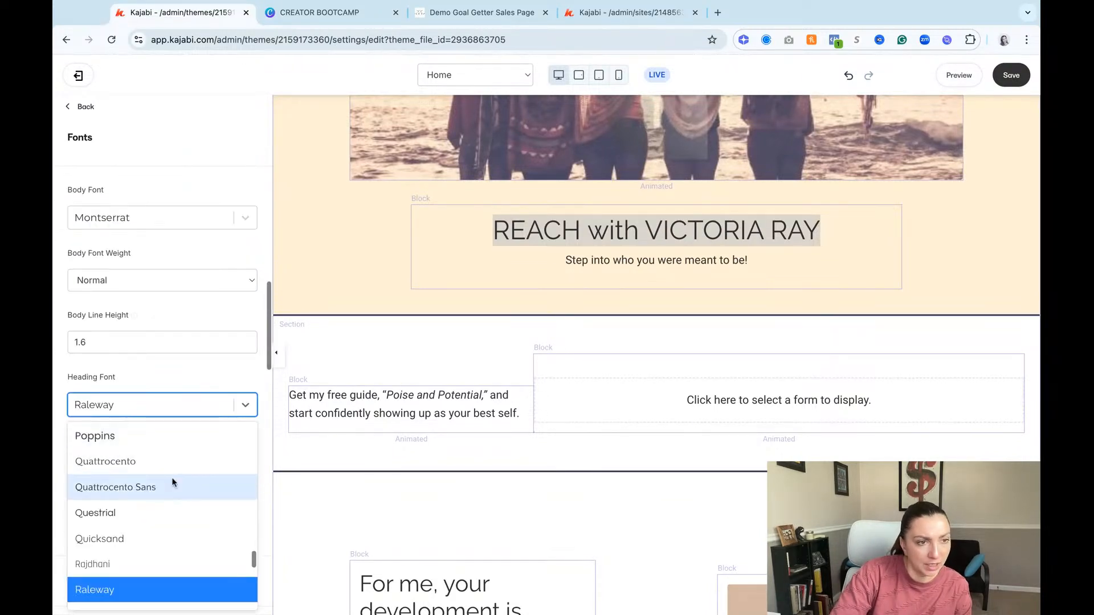
{"action": "scroll", "coordinate": [171, 480], "scroll_direction": "down", "scroll_amount": 10}
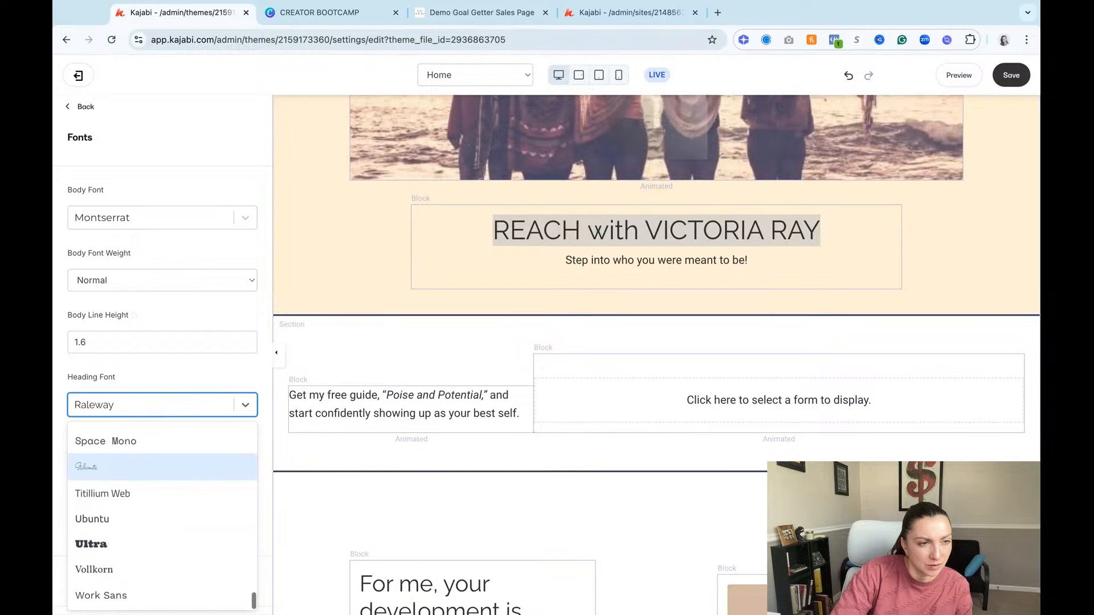
{"action": "scroll", "coordinate": [171, 482], "scroll_direction": "up", "scroll_amount": 8}
{"action": "scroll", "coordinate": [143, 487], "scroll_direction": "up", "scroll_amount": 6}
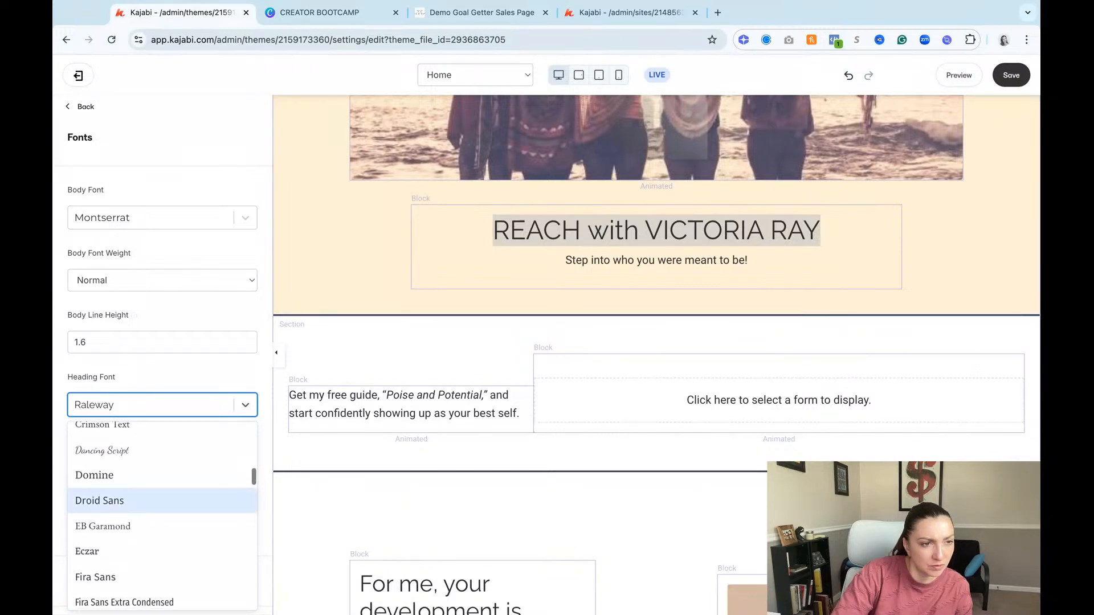
{"action": "scroll", "coordinate": [121, 524], "scroll_direction": "up", "scroll_amount": 3}
{"action": "scroll", "coordinate": [109, 544], "scroll_direction": "up", "scroll_amount": 1}
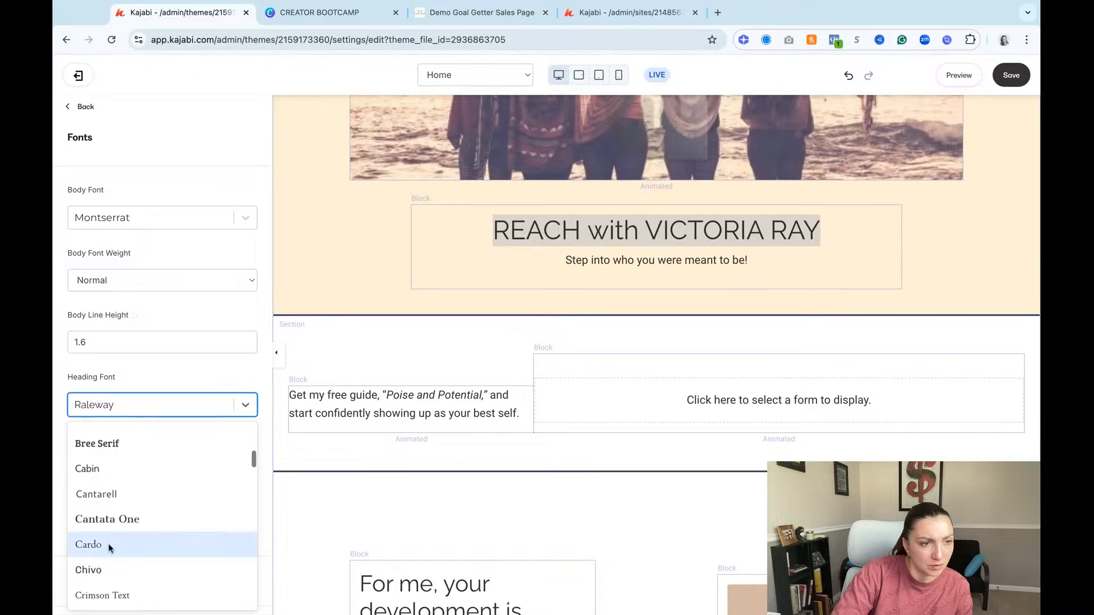
{"action": "left_click", "coordinate": [114, 524]}
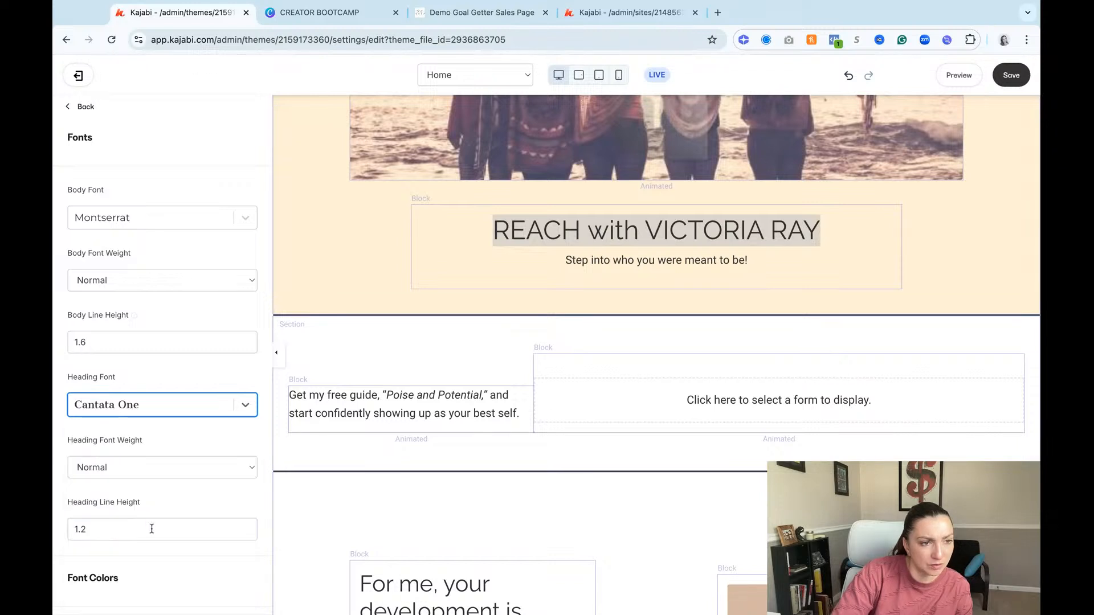
{"action": "left_click", "coordinate": [1016, 81]}
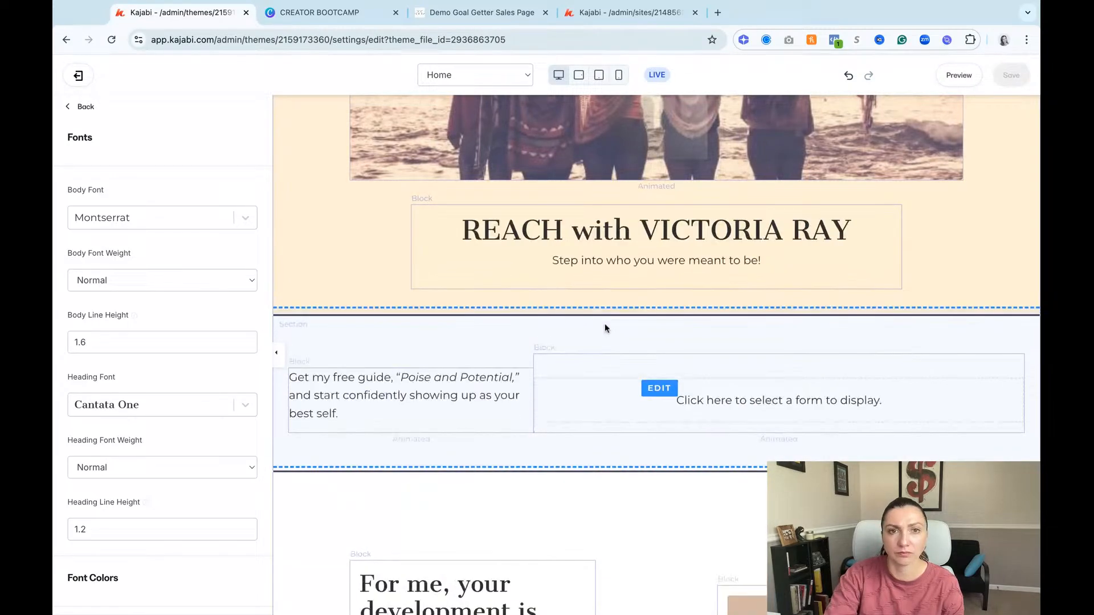
Step: Change the text color of the entire hero heading to dark orange
{"action": "left_click_drag", "start_coordinate": [449, 228], "coordinate": [863, 231]}
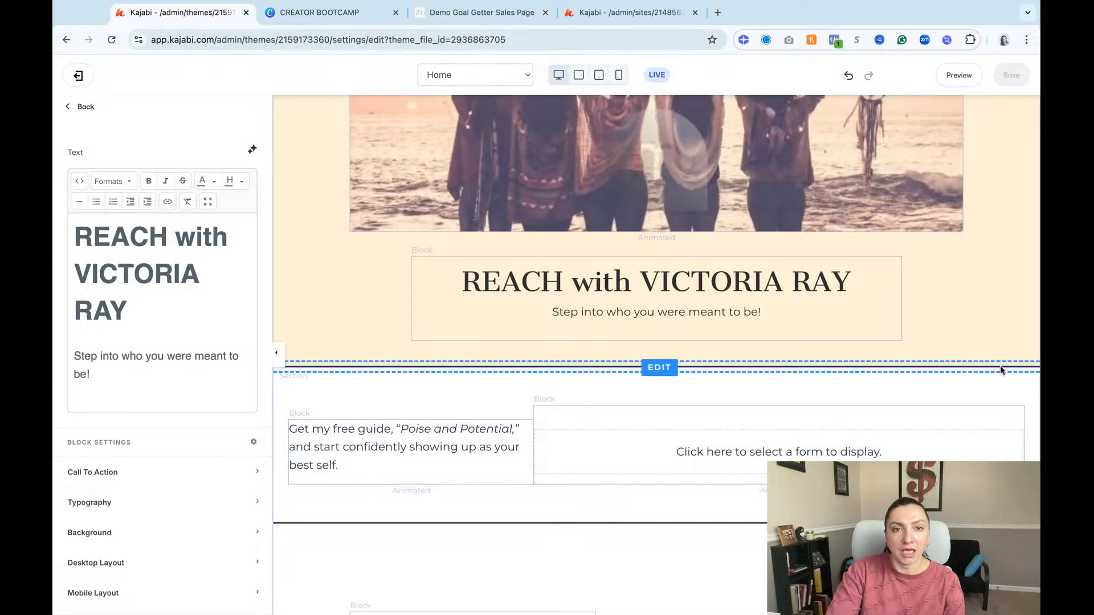
{"action": "scroll", "coordinate": [845, 354], "scroll_direction": "up", "scroll_amount": 2}
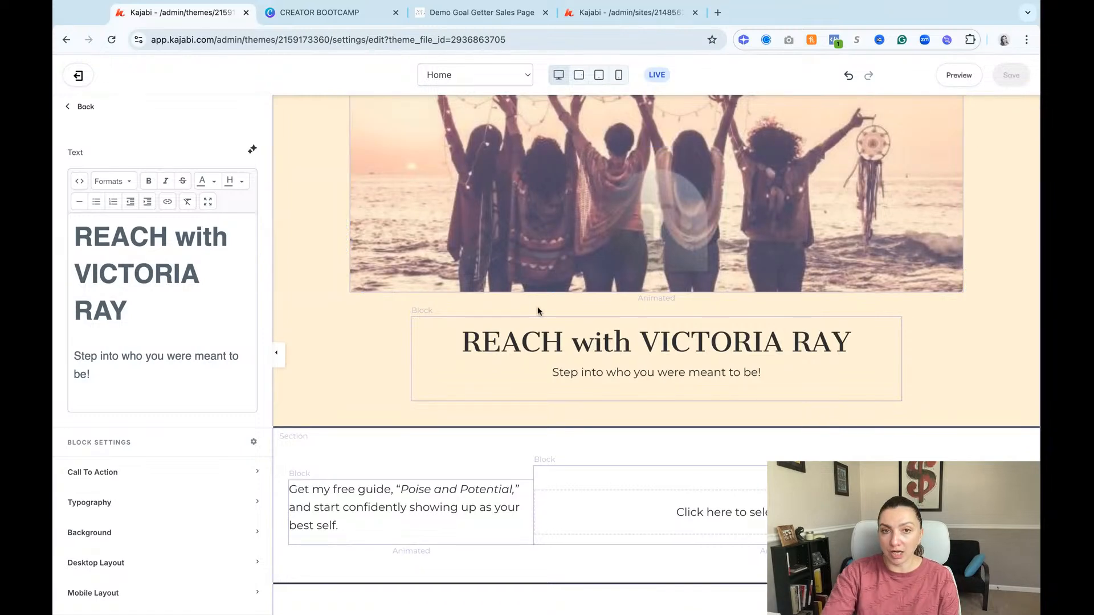
{"action": "scroll", "coordinate": [538, 310], "scroll_direction": "down", "scroll_amount": 5}
{"action": "scroll", "coordinate": [544, 277], "scroll_direction": "up", "scroll_amount": 3}
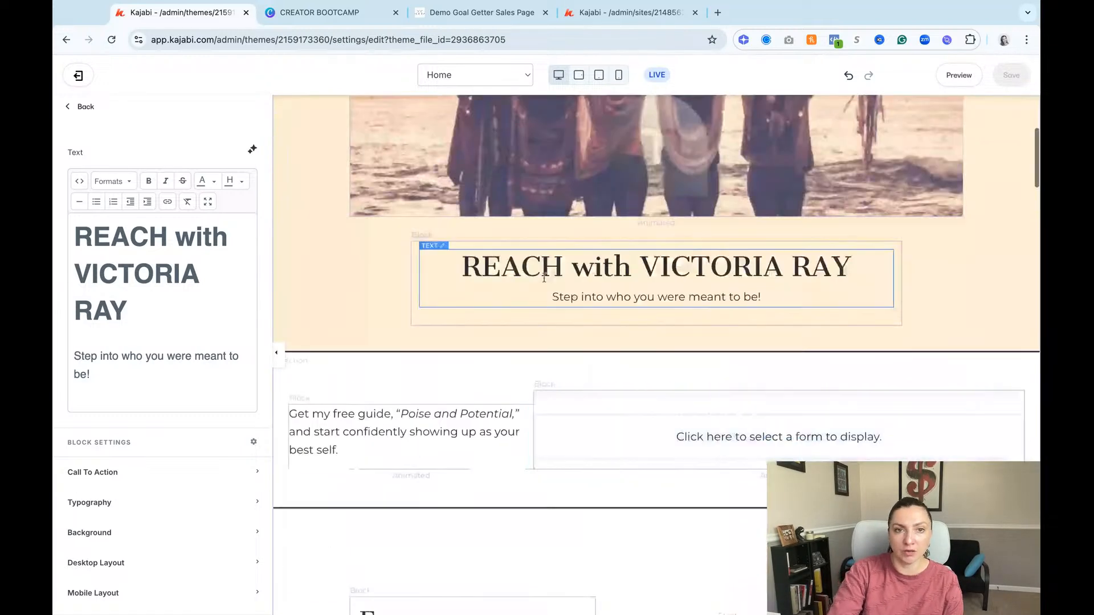
{"action": "left_click", "coordinate": [544, 278]}
{"action": "left_click_drag", "start_coordinate": [464, 263], "coordinate": [852, 266]}
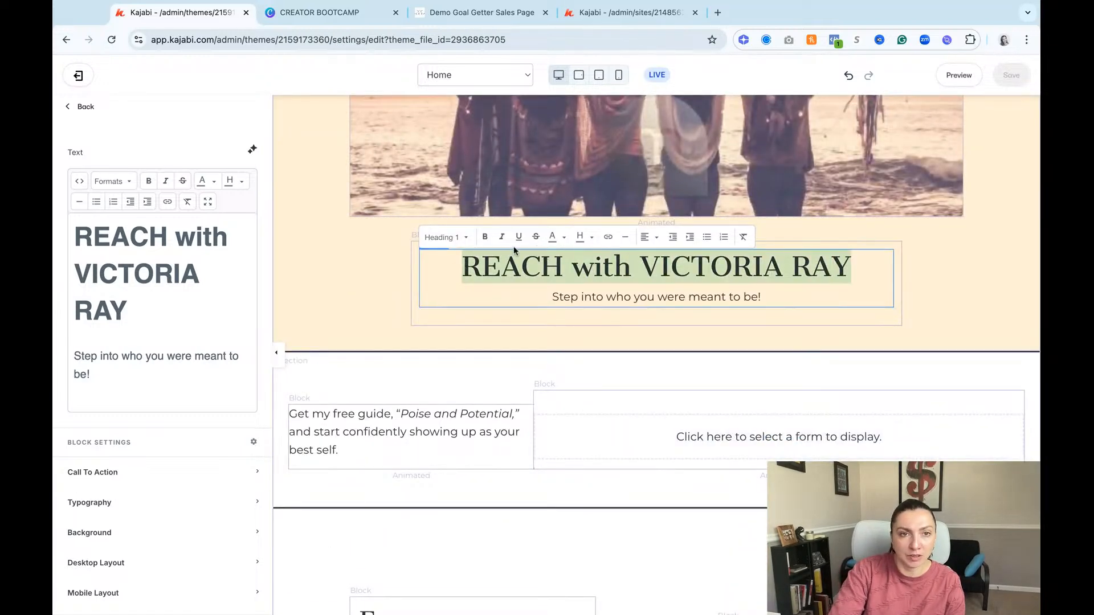
{"action": "left_click", "coordinate": [562, 240]}
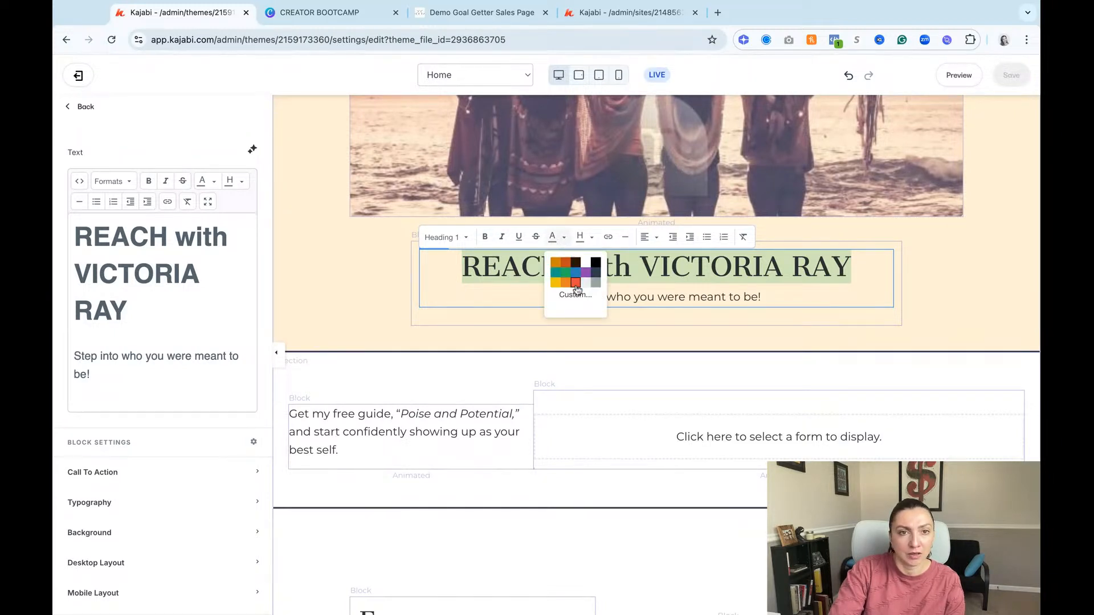
{"action": "left_click", "coordinate": [565, 263]}
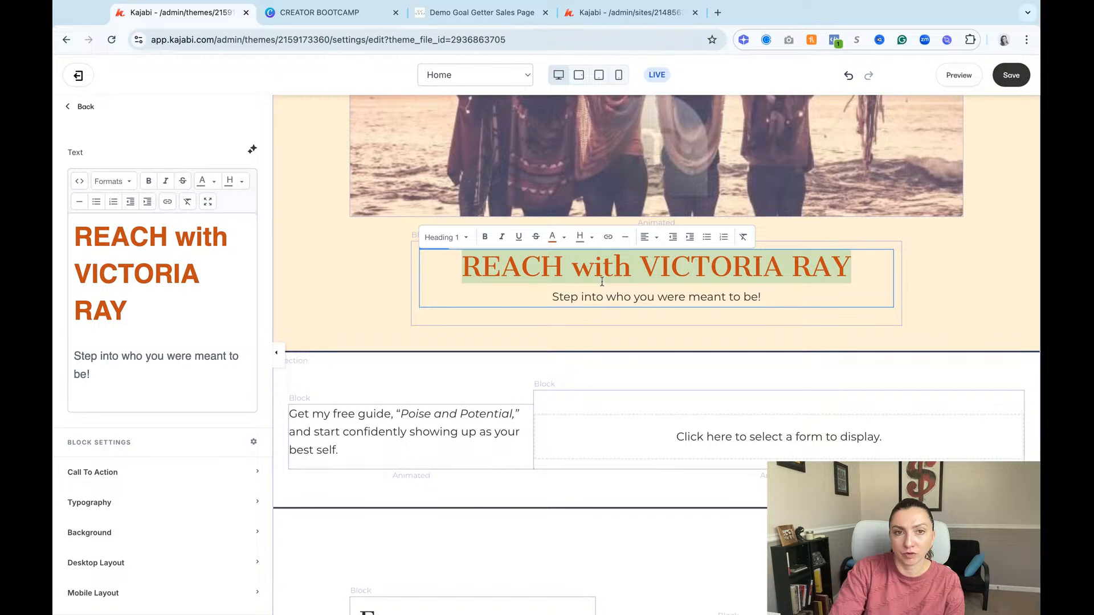
{"action": "left_click", "coordinate": [602, 279]}
Step: Highlight the word REACH in the hero heading with golden yellow
{"action": "left_click_drag", "start_coordinate": [561, 264], "coordinate": [461, 268]}
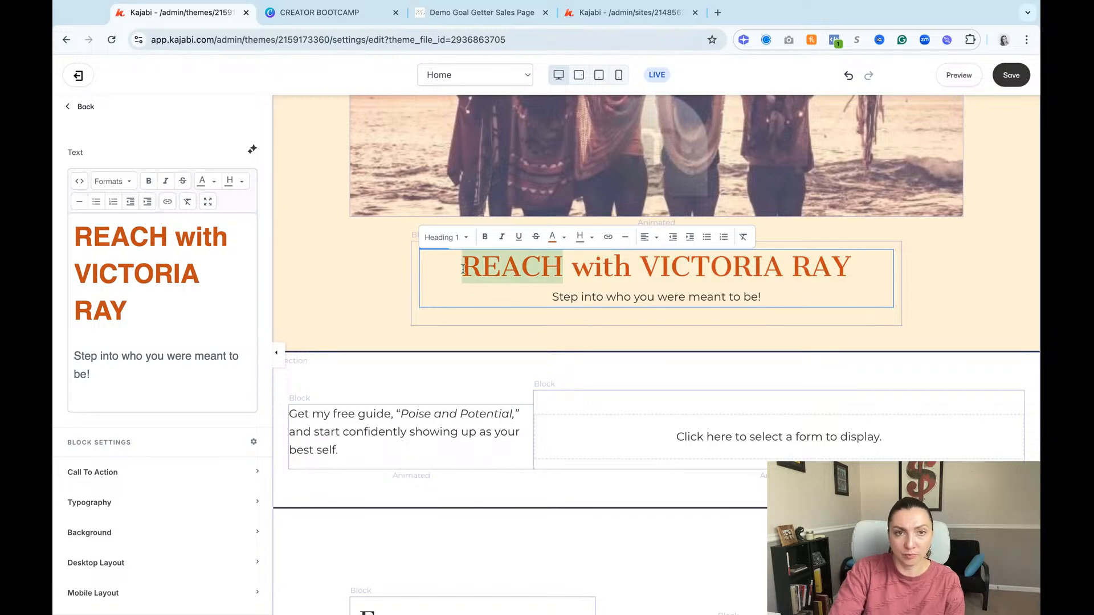
{"action": "left_click", "coordinate": [592, 238]}
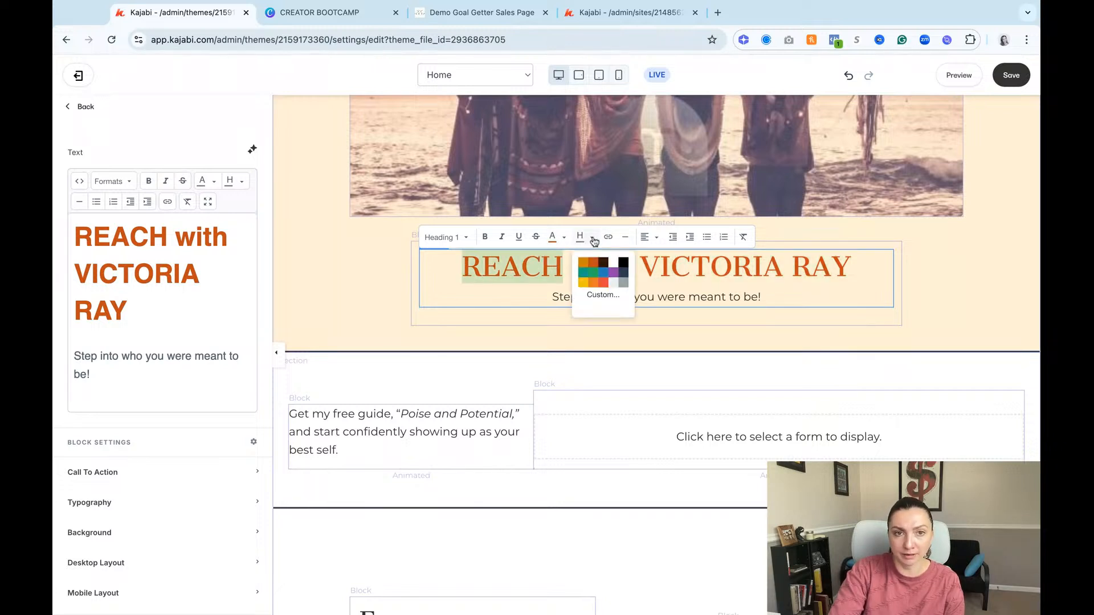
{"action": "left_click", "coordinate": [584, 272]}
{"action": "left_click", "coordinate": [619, 284]}
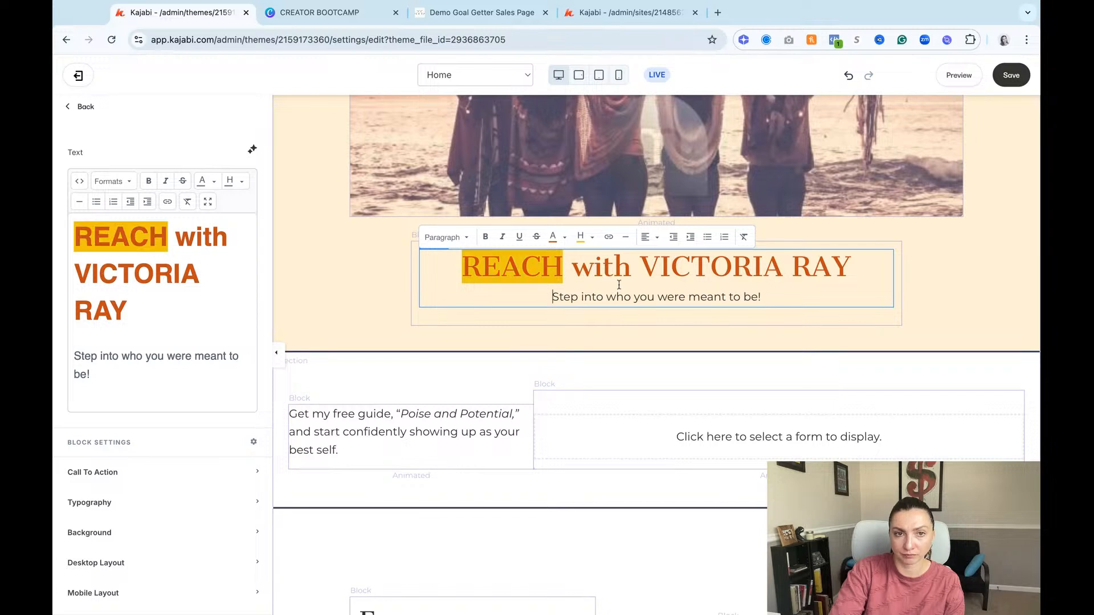
Step: Apply the golden yellow highlight to the whole hero heading
{"action": "left_click", "coordinate": [594, 268]}
{"action": "left_click", "coordinate": [477, 266]}
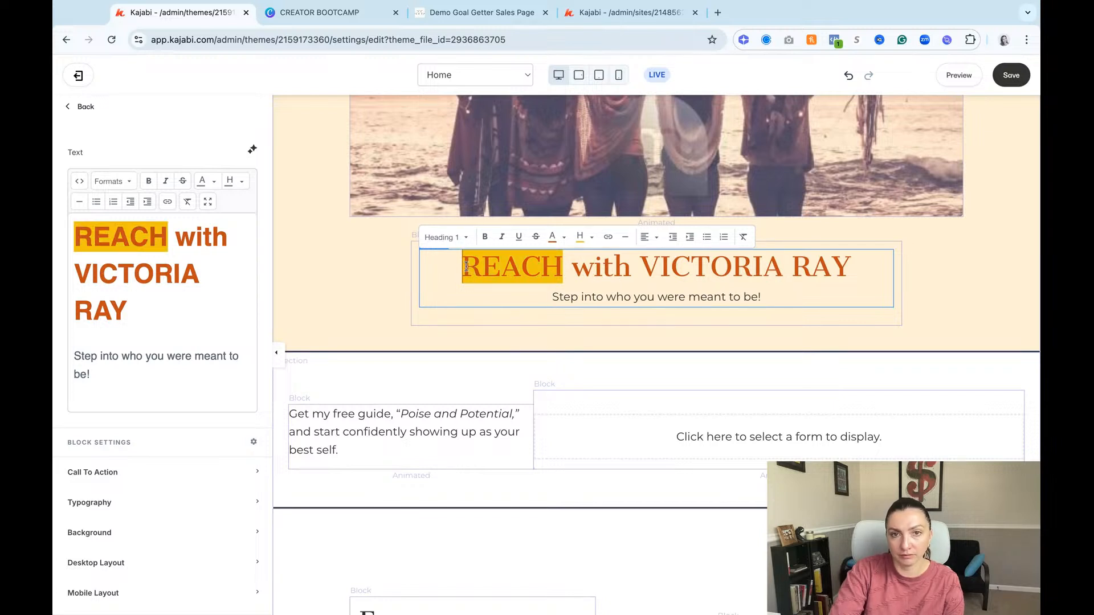
{"action": "triple_click", "coordinate": [466, 267]}
{"action": "left_click", "coordinate": [580, 237]}
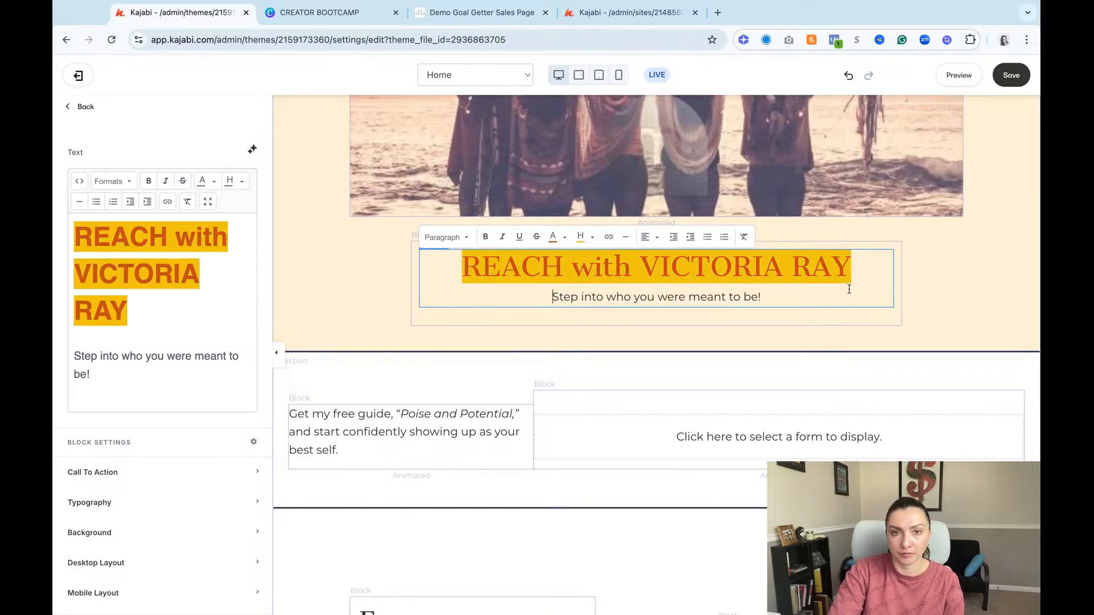
Step: Save the hero heading changes and look over the home page sections beneath the hero
{"action": "left_click", "coordinate": [1012, 76]}
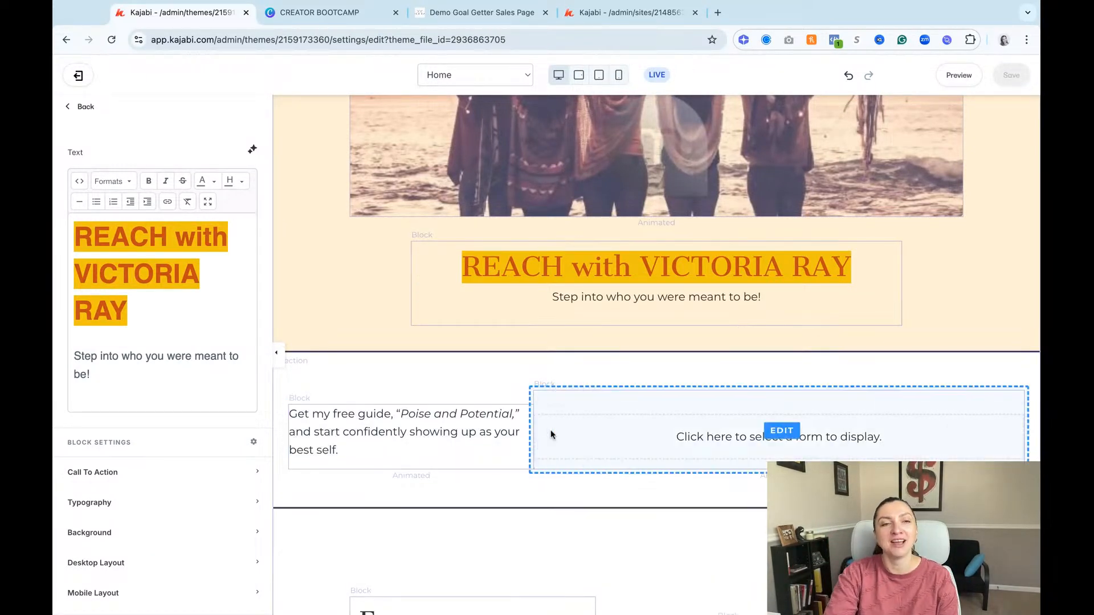
{"action": "scroll", "coordinate": [550, 435], "scroll_direction": "down", "scroll_amount": 3}
{"action": "scroll", "coordinate": [551, 435], "scroll_direction": "down", "scroll_amount": 5}
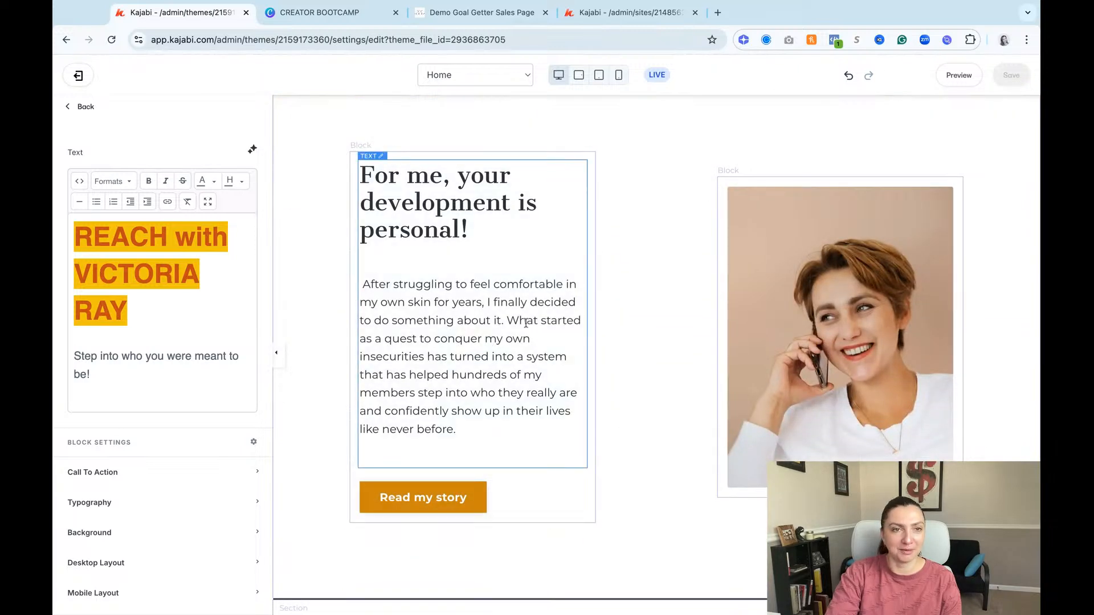
{"action": "scroll", "coordinate": [522, 317], "scroll_direction": "up", "scroll_amount": 3}
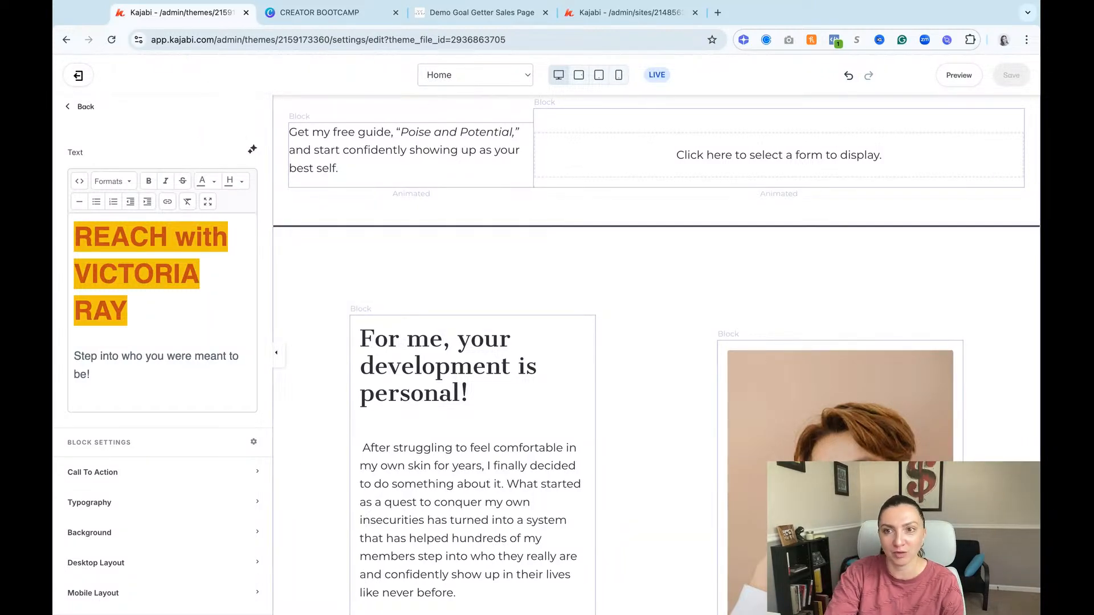
{"action": "scroll", "coordinate": [547, 274], "scroll_direction": "down", "scroll_amount": 2}
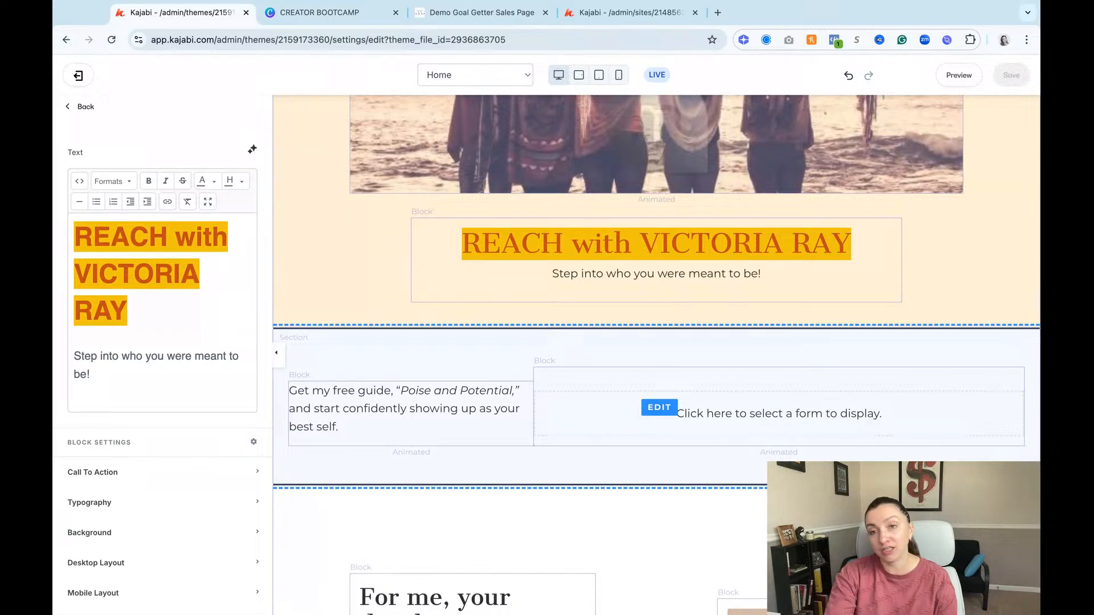
Step: Delete the Opt-in Form section and the extra divider beneath the hero section
{"action": "left_click", "coordinate": [655, 354]}
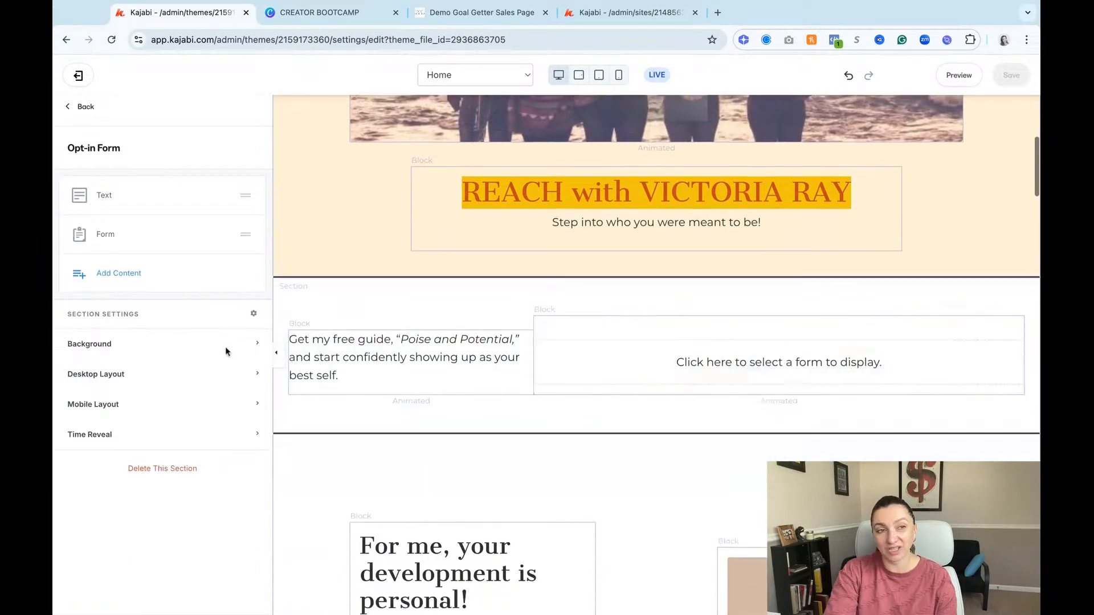
{"action": "left_click", "coordinate": [158, 469]}
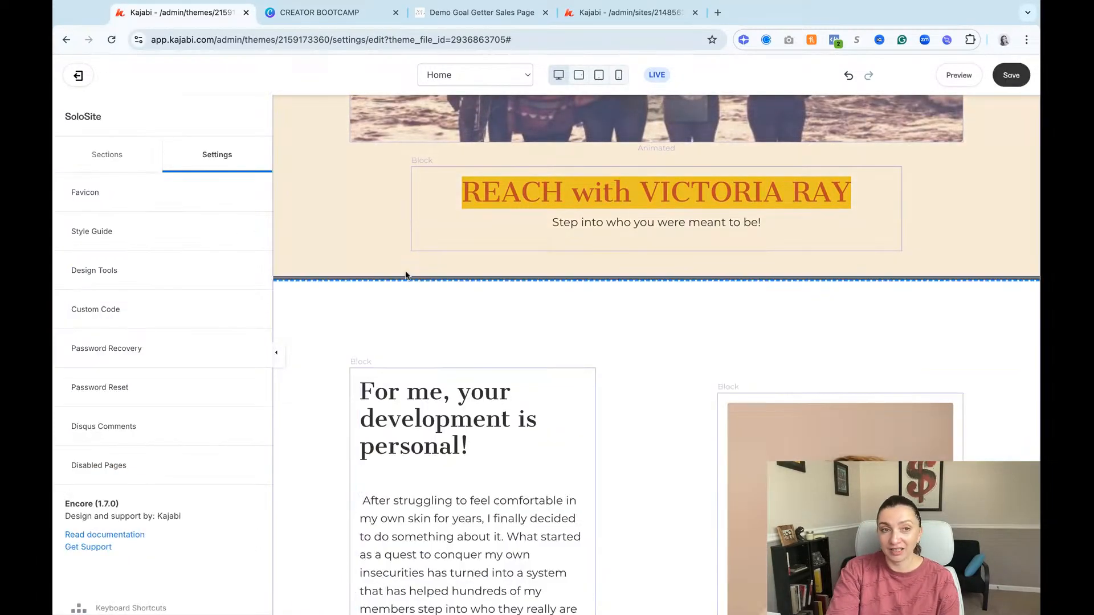
{"action": "left_click", "coordinate": [412, 276]}
{"action": "left_click", "coordinate": [162, 393]}
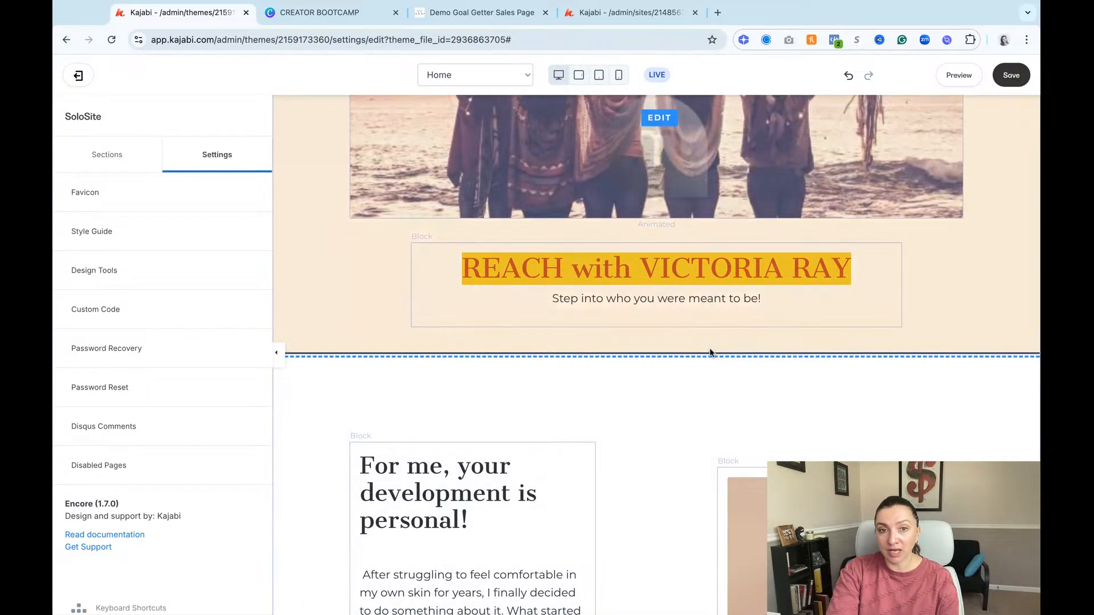
Step: Set the top desktop section padding of the divider beneath the hero to 9
{"action": "mouse_move", "coordinate": [711, 354]}
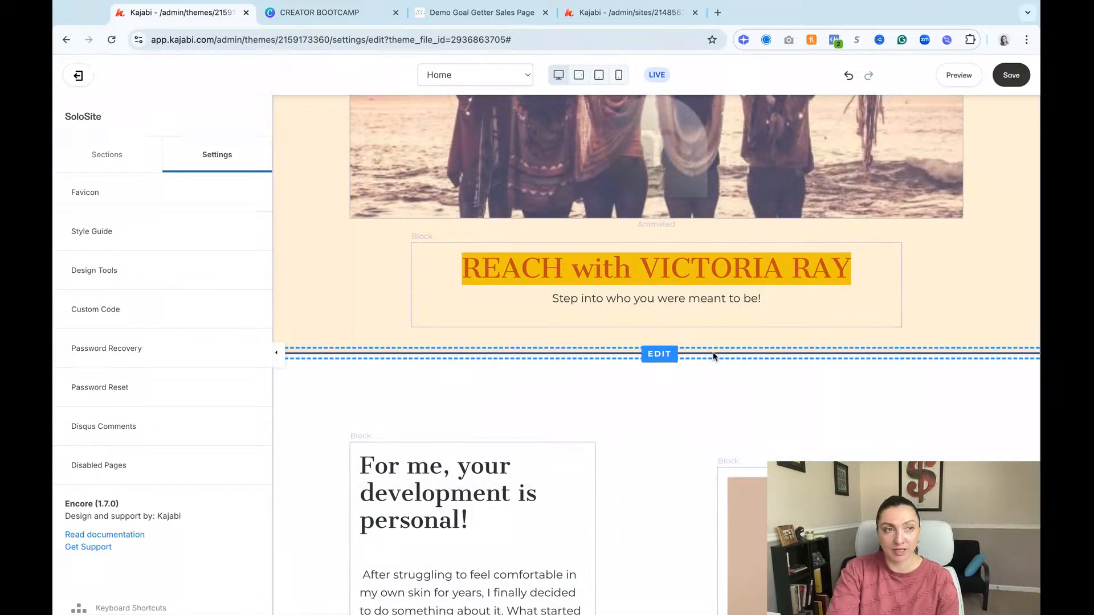
{"action": "left_click", "coordinate": [713, 357]}
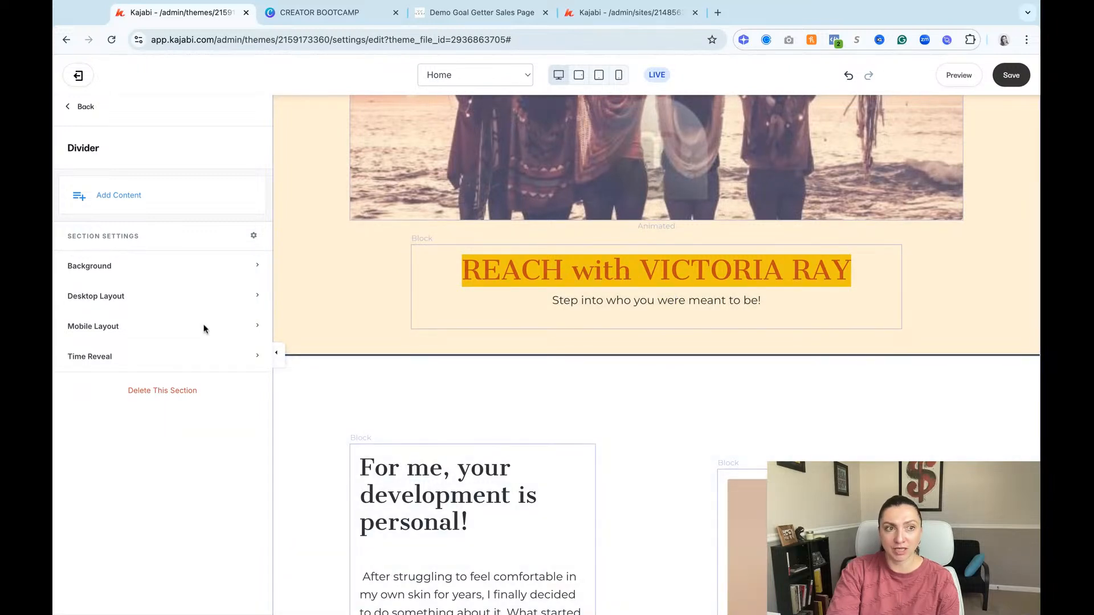
{"action": "left_click", "coordinate": [139, 295]}
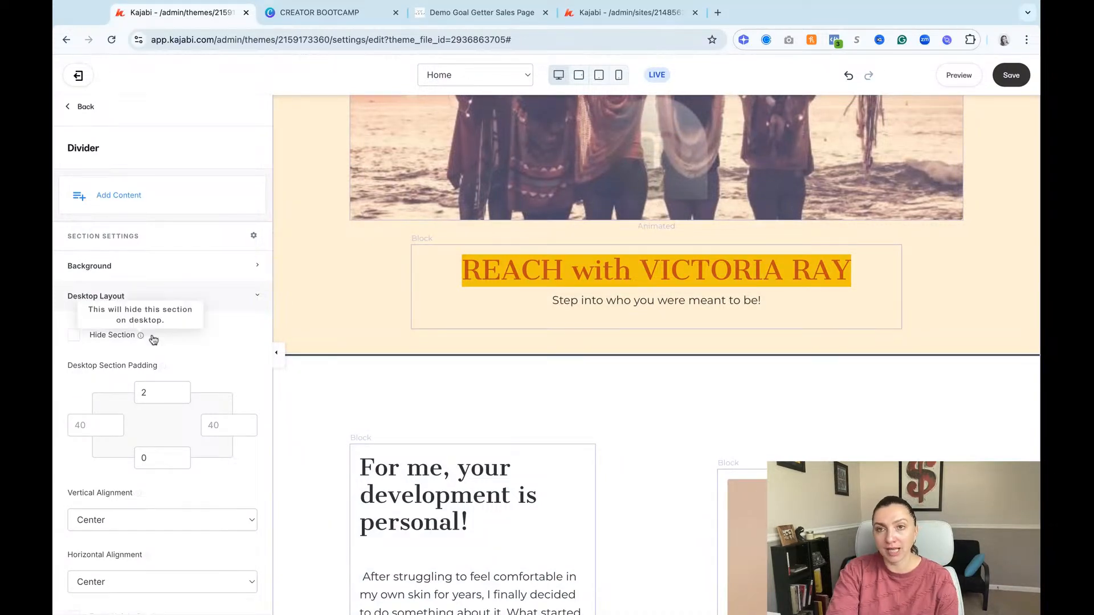
{"action": "left_click", "coordinate": [179, 390]}
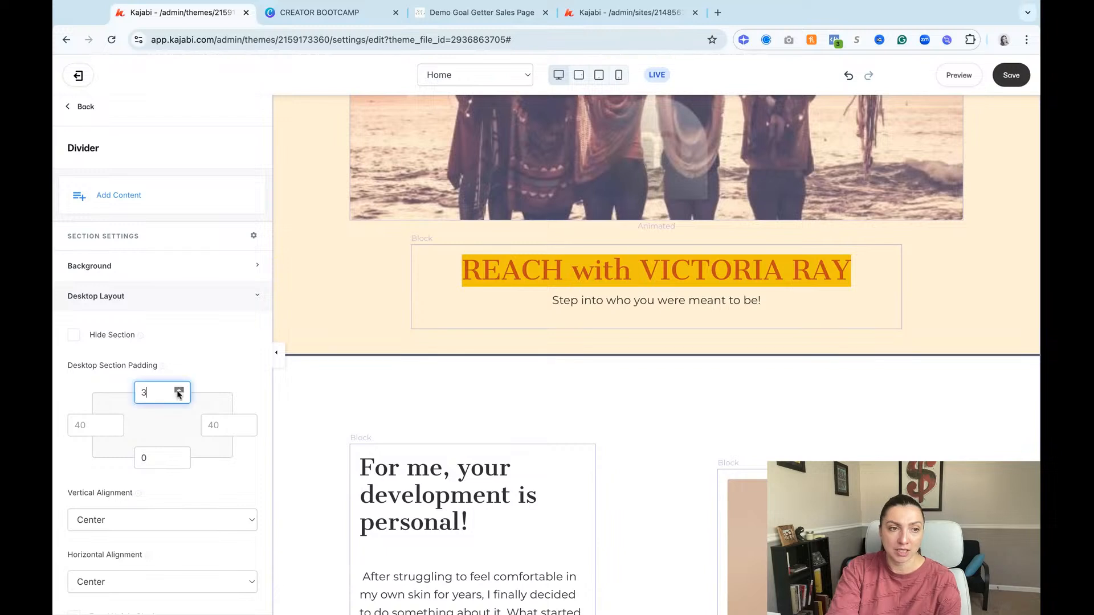
{"action": "left_click", "coordinate": [179, 391]}
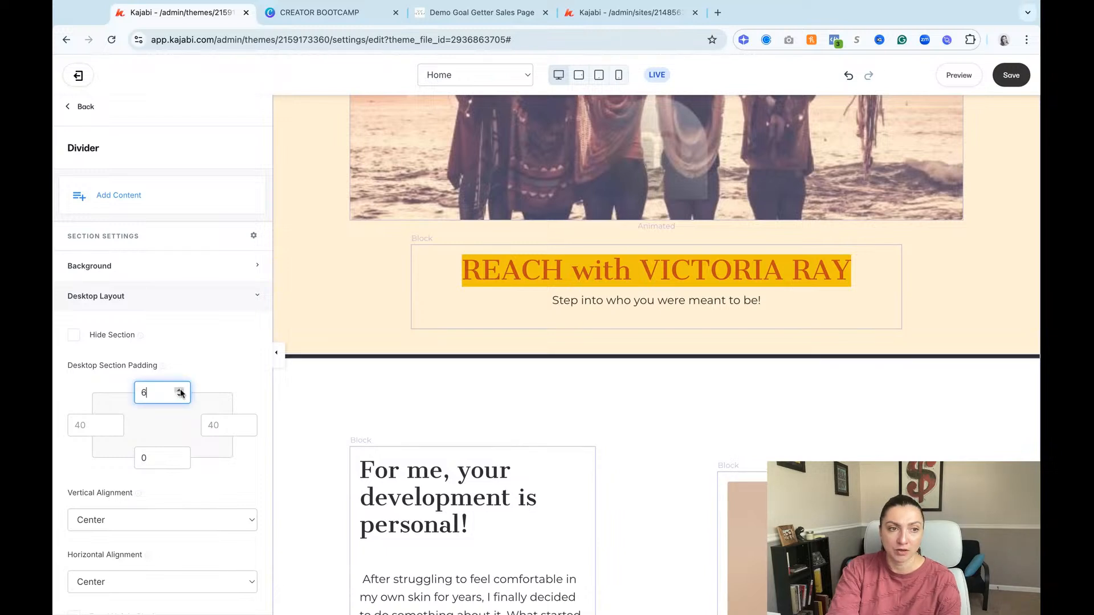
{"action": "left_click", "coordinate": [179, 391]}
{"action": "left_click", "coordinate": [179, 391]}
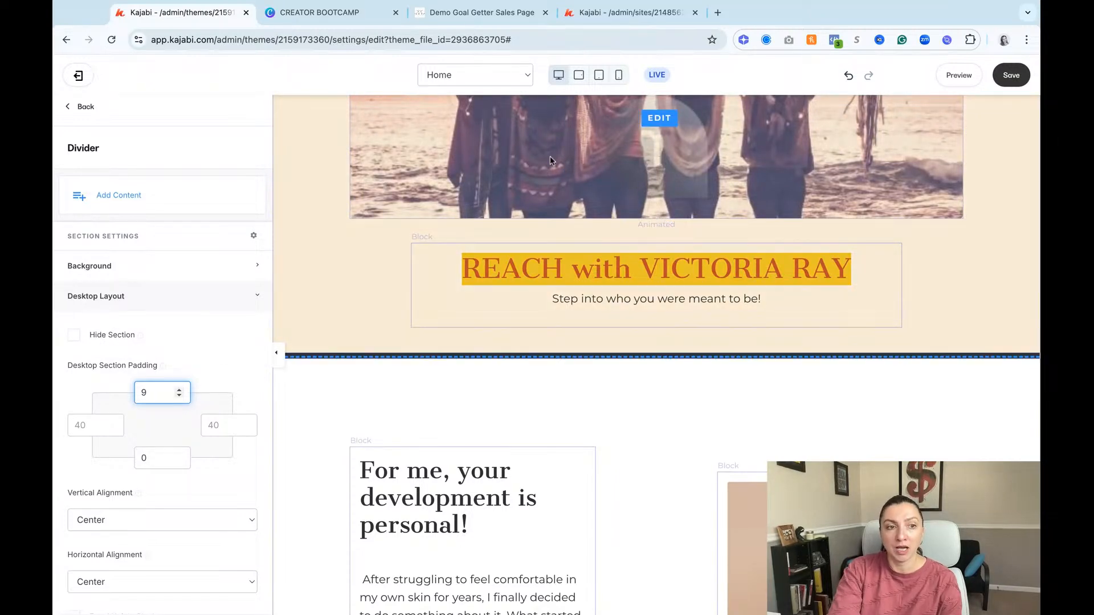
{"action": "left_click", "coordinate": [206, 354]}
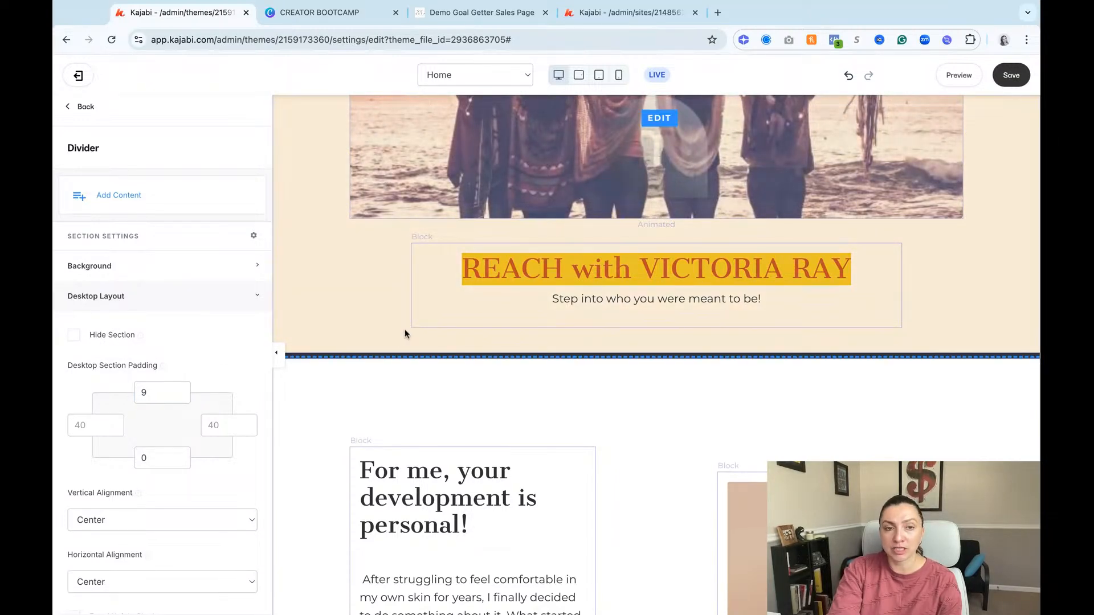
Step: Switch to the phone preview and center the mobile text alignment of the hero text block
{"action": "left_click", "coordinate": [619, 79]}
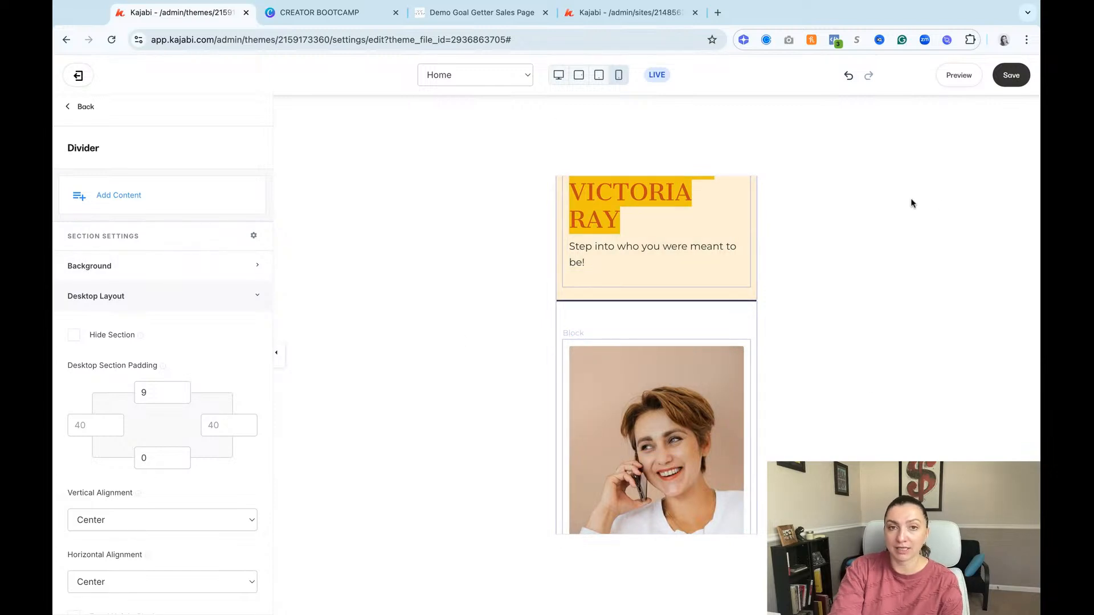
{"action": "left_click", "coordinate": [710, 217]}
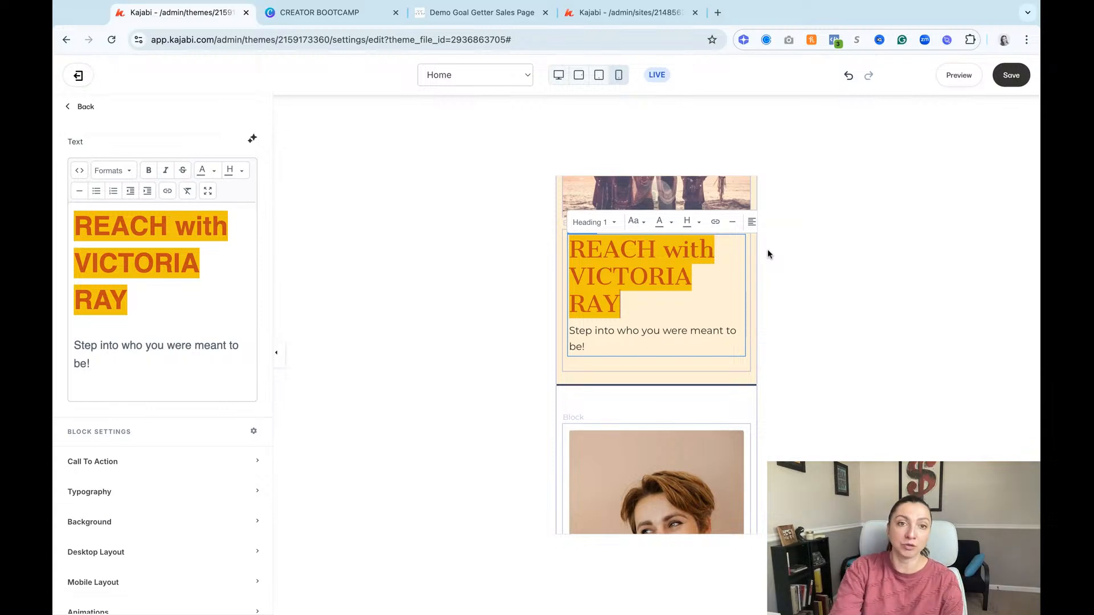
{"action": "scroll", "coordinate": [178, 479], "scroll_direction": "down", "scroll_amount": 3}
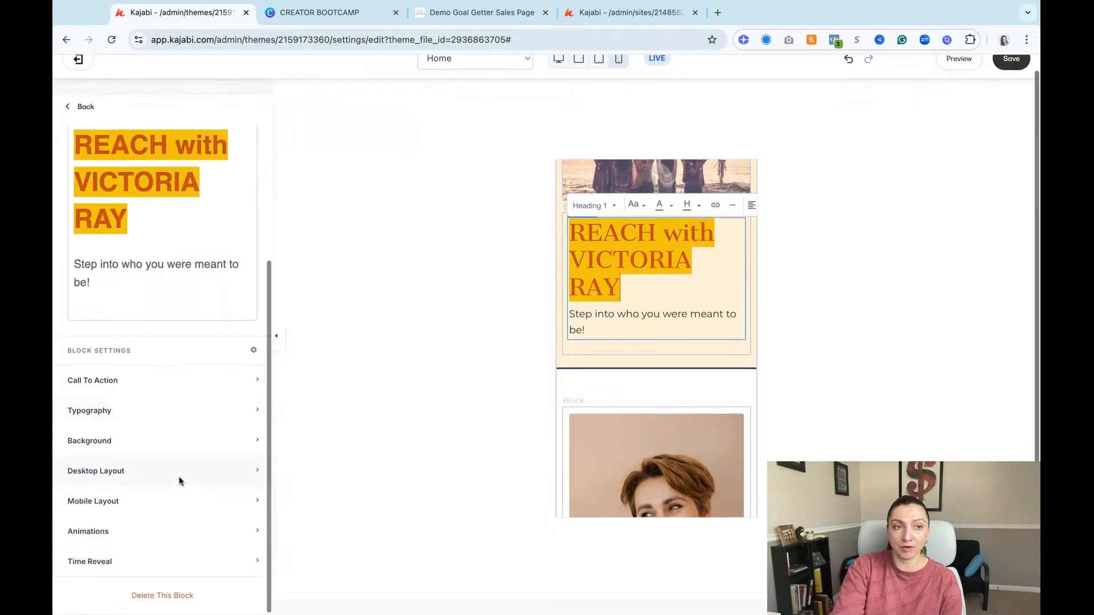
{"action": "left_click_drag", "start_coordinate": [624, 239], "coordinate": [681, 315]}
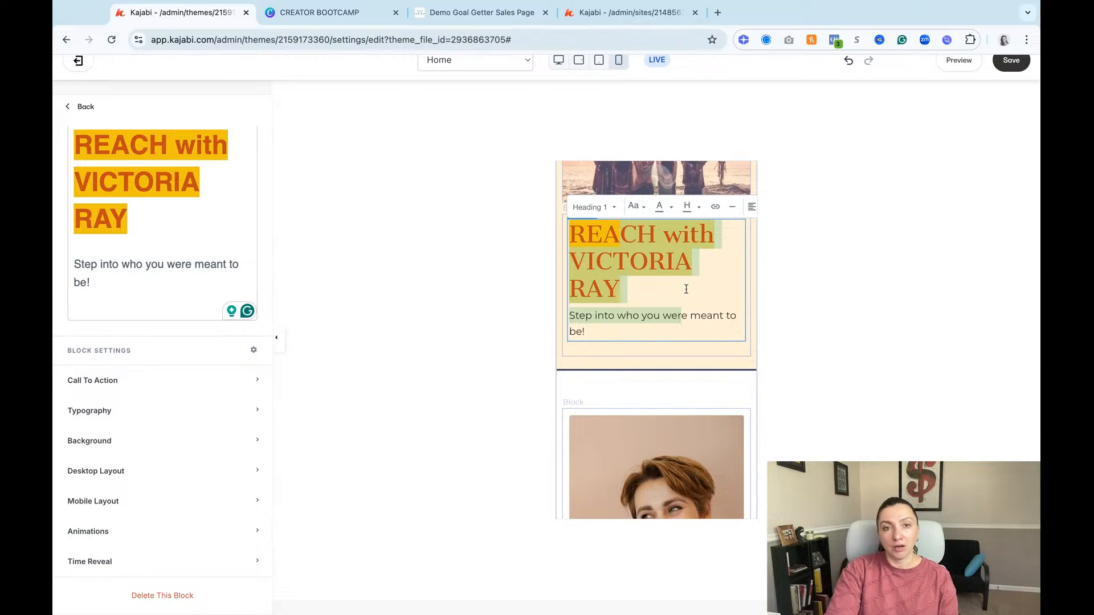
{"action": "left_click", "coordinate": [686, 317]}
{"action": "triple_click", "coordinate": [611, 328]}
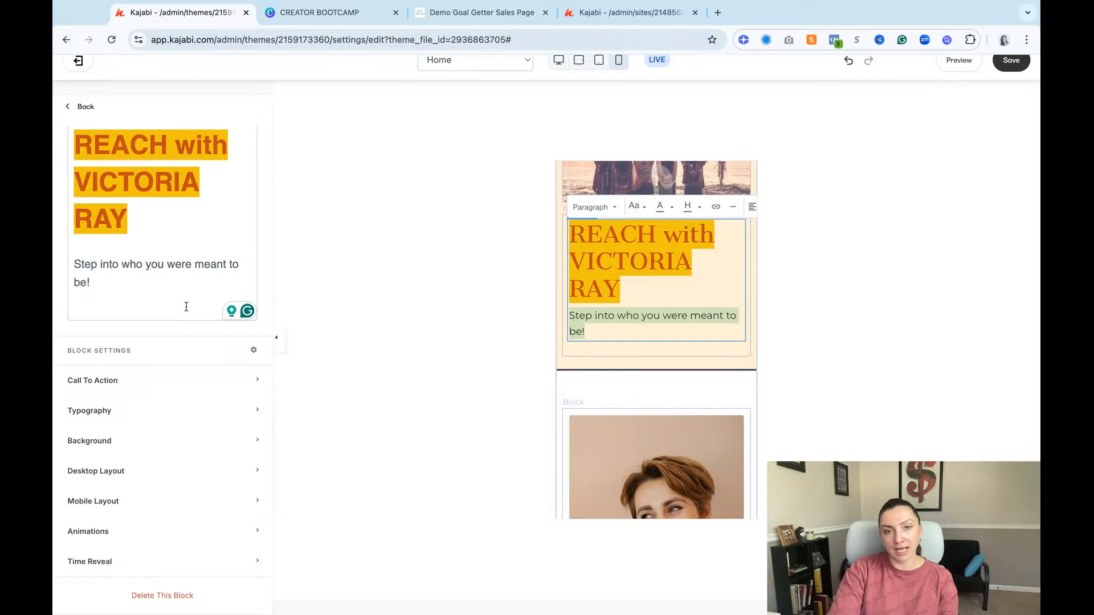
{"action": "left_click", "coordinate": [686, 281]}
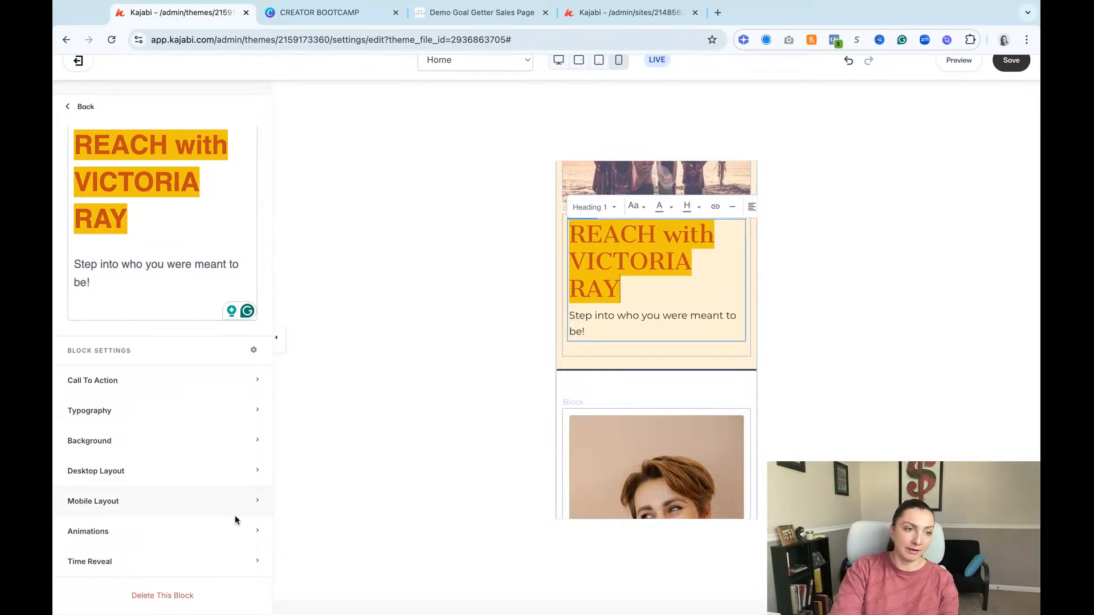
{"action": "left_click", "coordinate": [119, 500]}
{"action": "scroll", "coordinate": [119, 500], "scroll_direction": "down", "scroll_amount": 3}
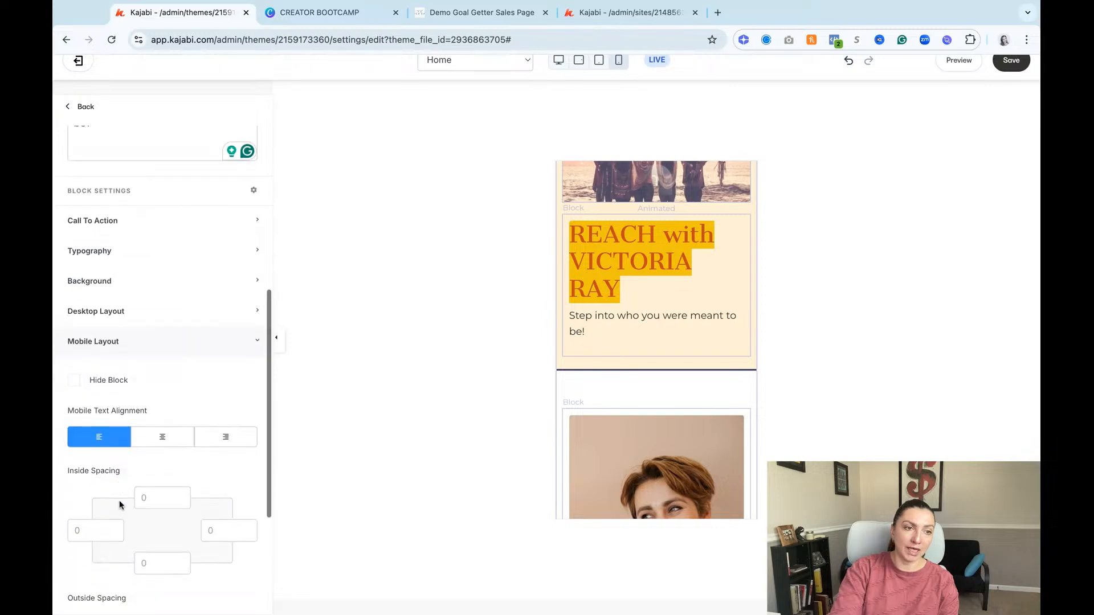
{"action": "left_click", "coordinate": [163, 442]}
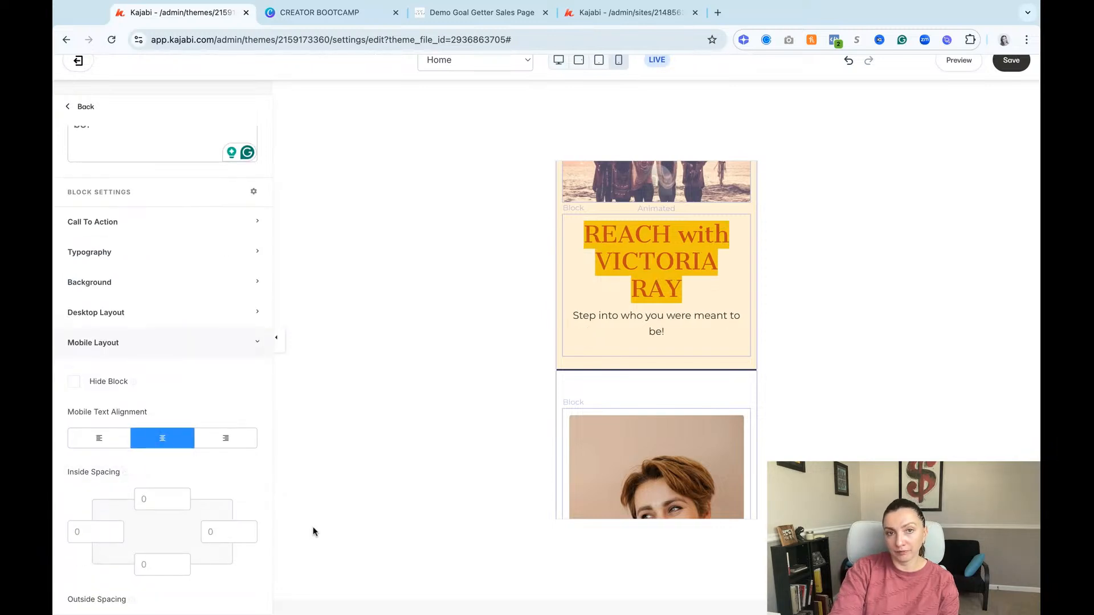
Step: Set the top mobile section padding of the divider beneath the hero to 8 and save the page
{"action": "scroll", "coordinate": [694, 313], "scroll_direction": "down", "scroll_amount": 2}
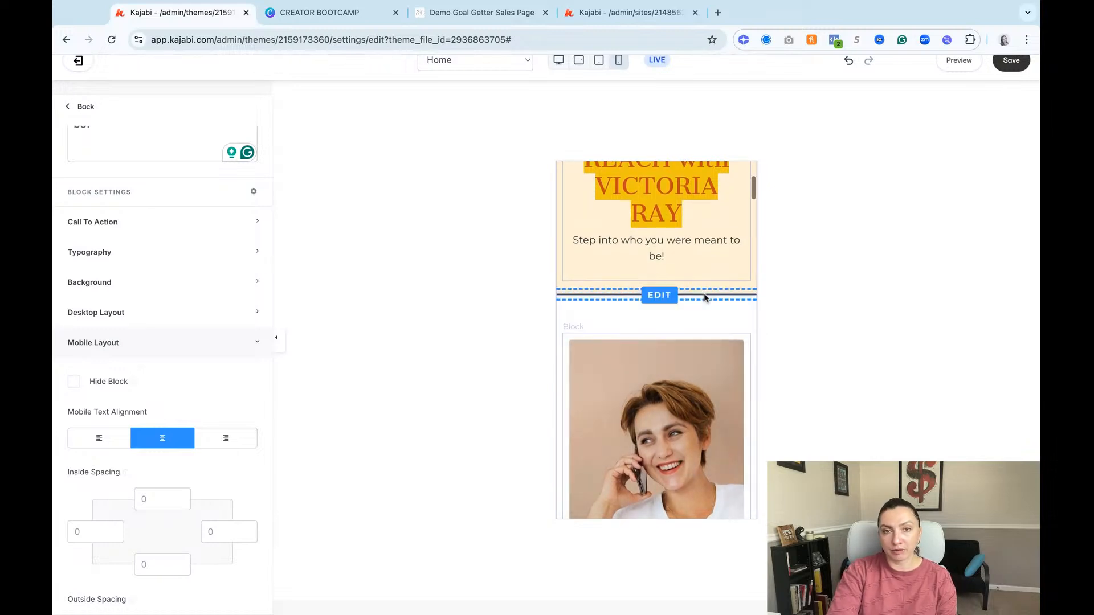
{"action": "left_click", "coordinate": [703, 294]}
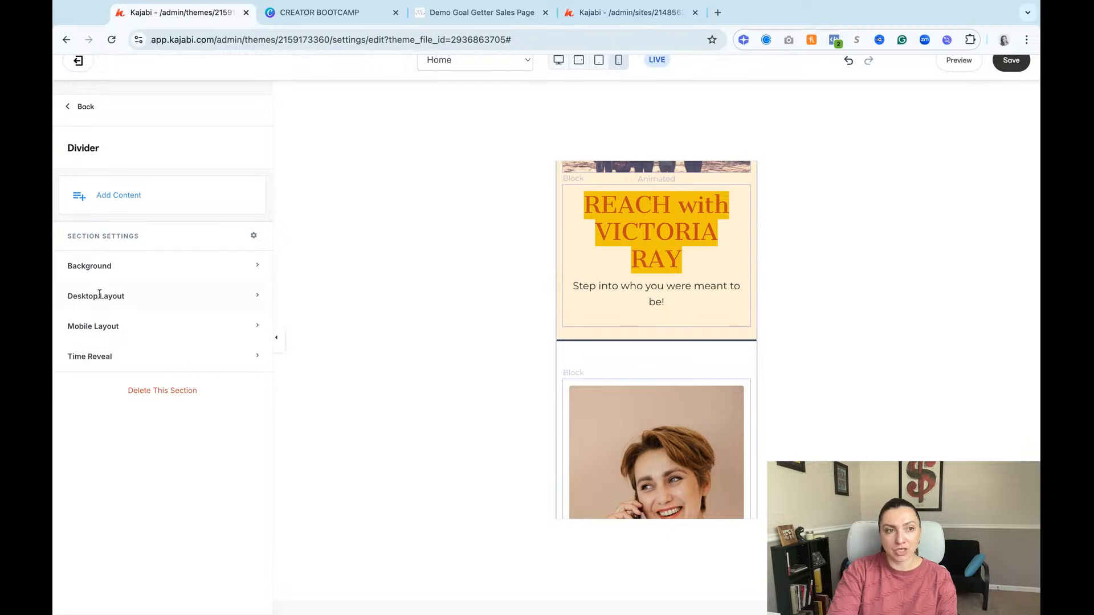
{"action": "left_click", "coordinate": [83, 330]}
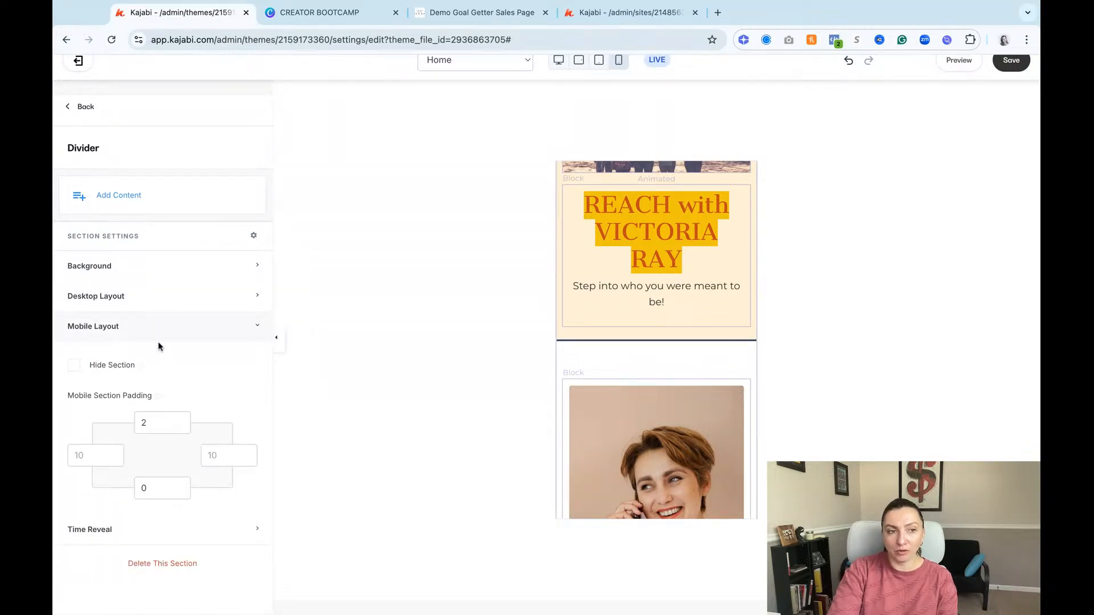
{"action": "left_click", "coordinate": [181, 421]}
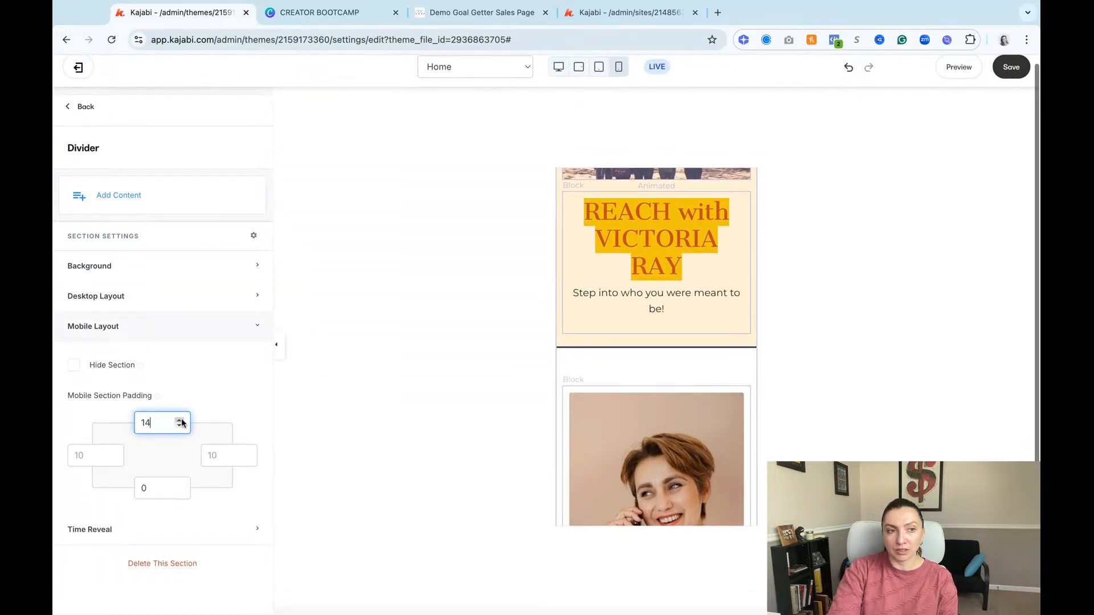
{"action": "left_click", "coordinate": [182, 426]}
{"action": "left_click", "coordinate": [182, 426]}
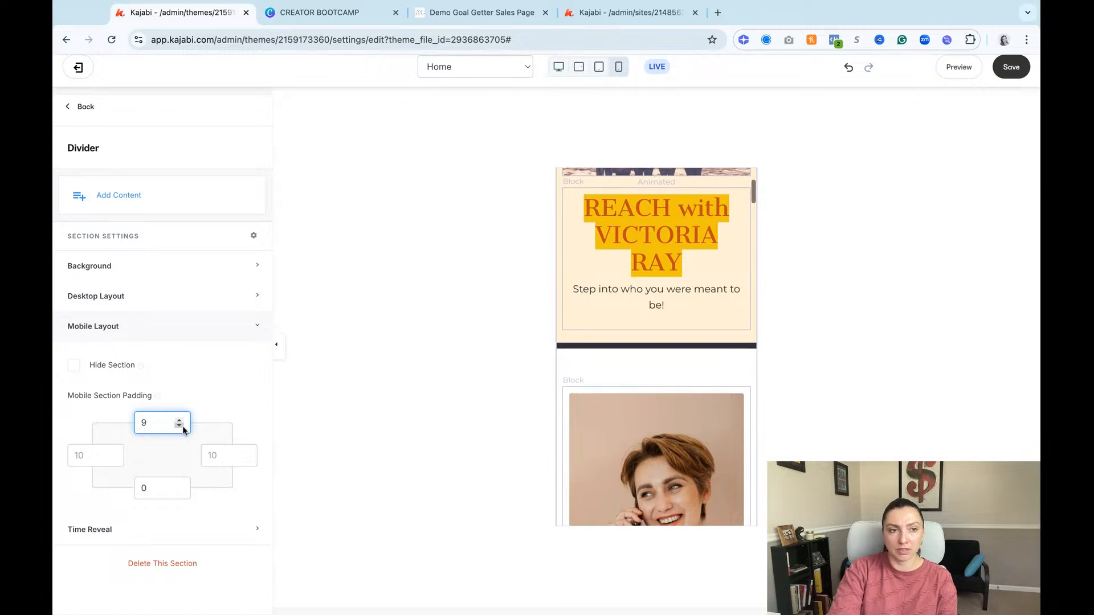
{"action": "left_click", "coordinate": [182, 426]}
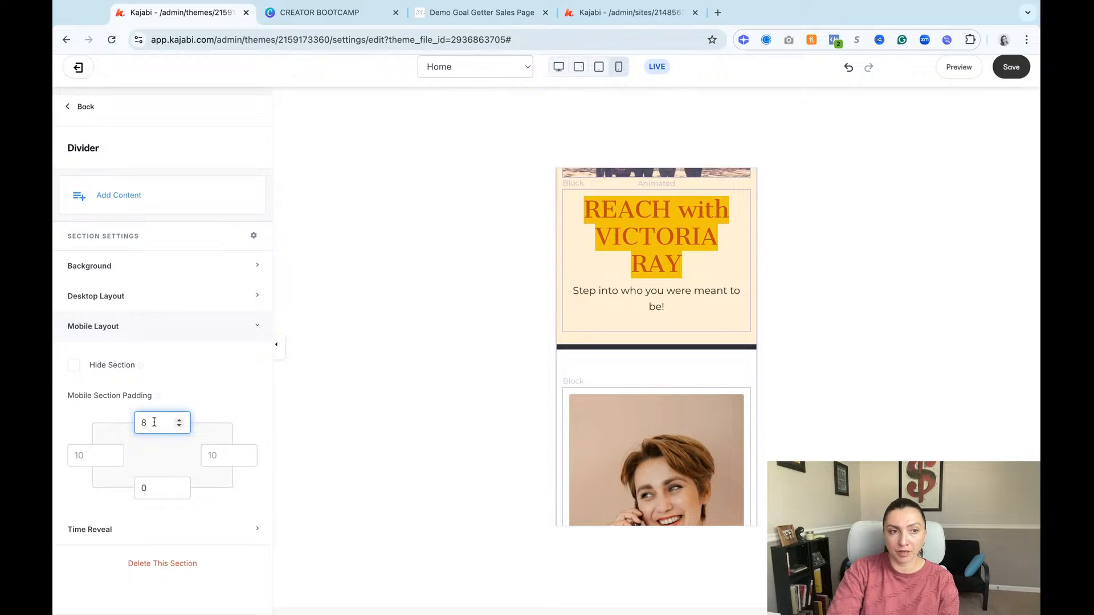
{"action": "left_click", "coordinate": [211, 387]}
{"action": "left_click", "coordinate": [1011, 69]}
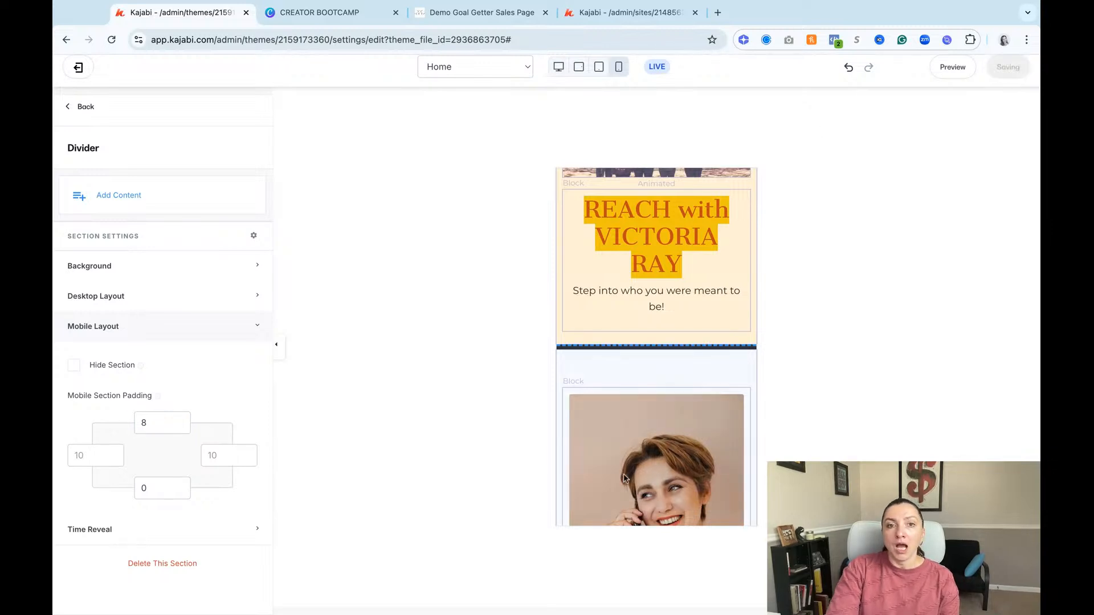
Step: Set the top mobile section padding of the About section beneath the divider to 20
{"action": "scroll", "coordinate": [656, 501], "scroll_direction": "down", "scroll_amount": 3}
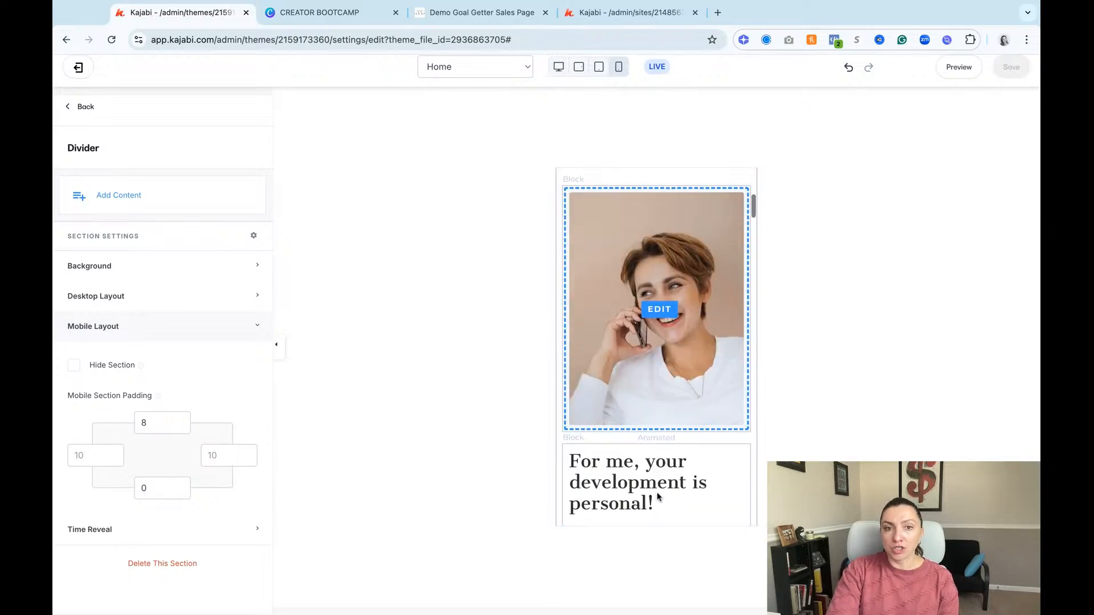
{"action": "scroll", "coordinate": [654, 493], "scroll_direction": "up", "scroll_amount": 2}
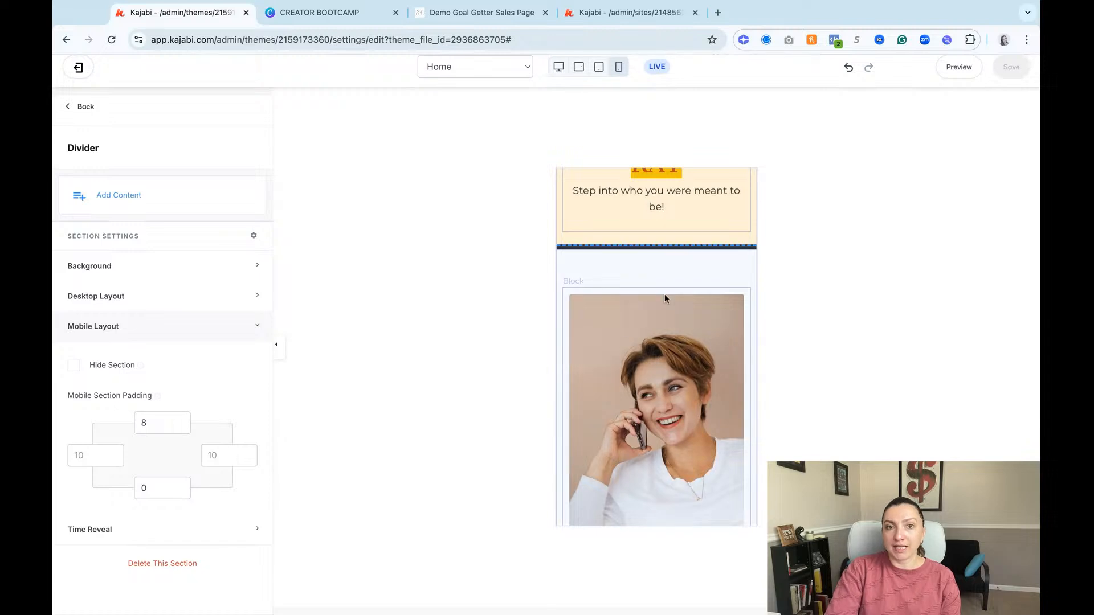
{"action": "scroll", "coordinate": [667, 353], "scroll_direction": "up", "scroll_amount": 1}
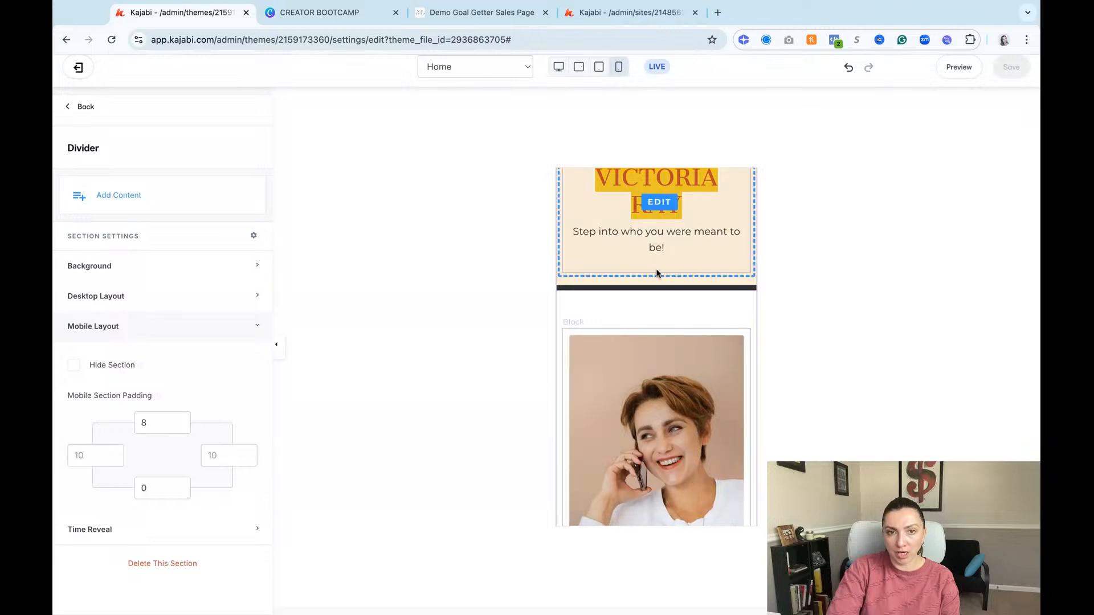
{"action": "left_click", "coordinate": [692, 318]}
{"action": "scroll", "coordinate": [694, 302], "scroll_direction": "up", "scroll_amount": 2}
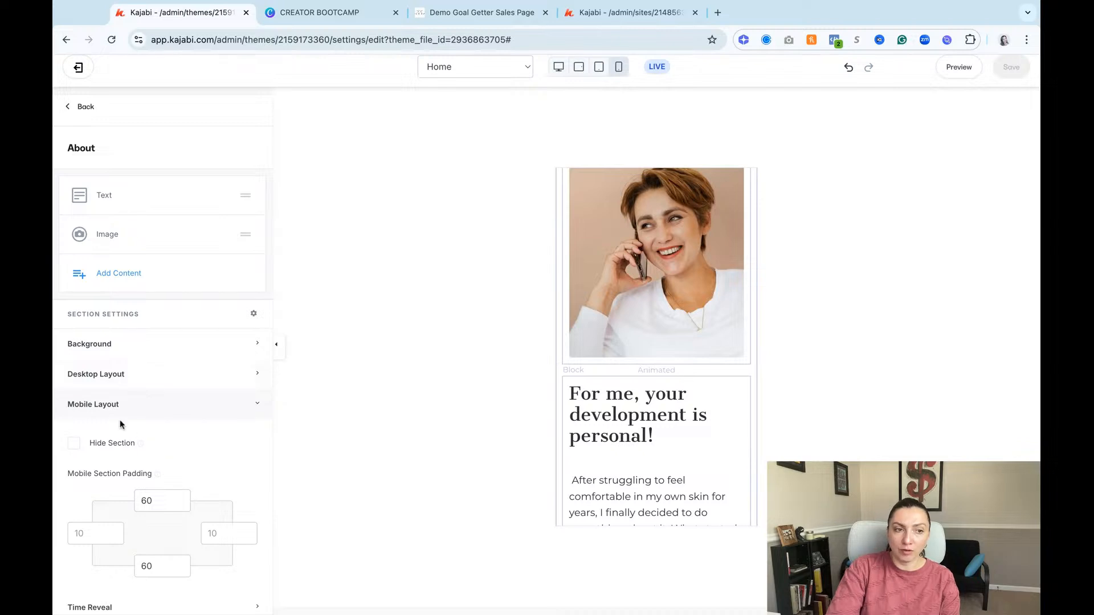
{"action": "triple_click", "coordinate": [67, 475]}
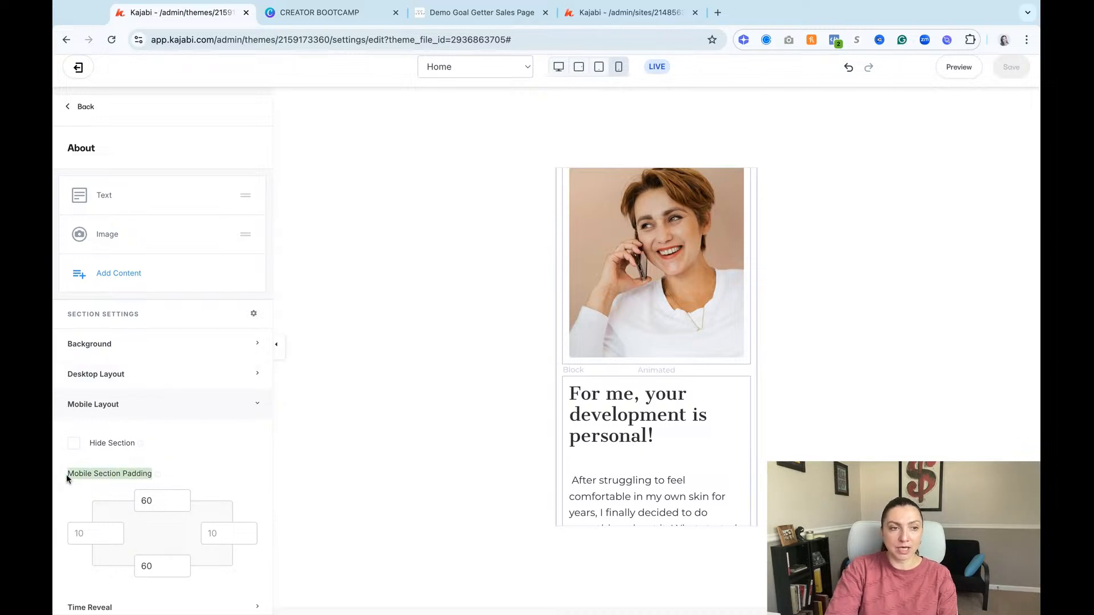
{"action": "scroll", "coordinate": [650, 365], "scroll_direction": "up", "scroll_amount": 2}
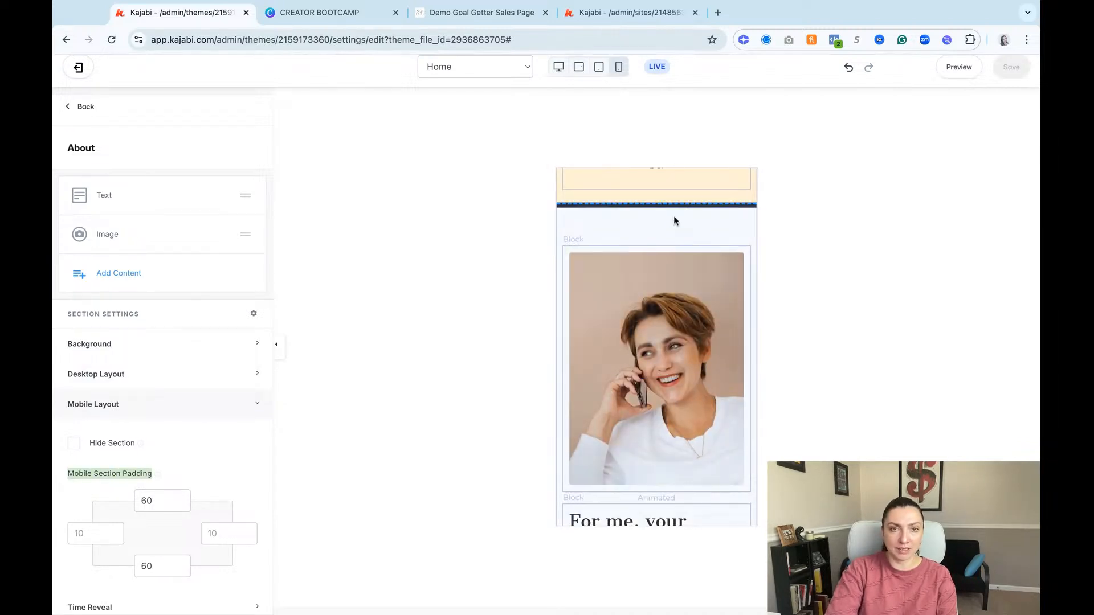
{"action": "double_click", "coordinate": [161, 501]}
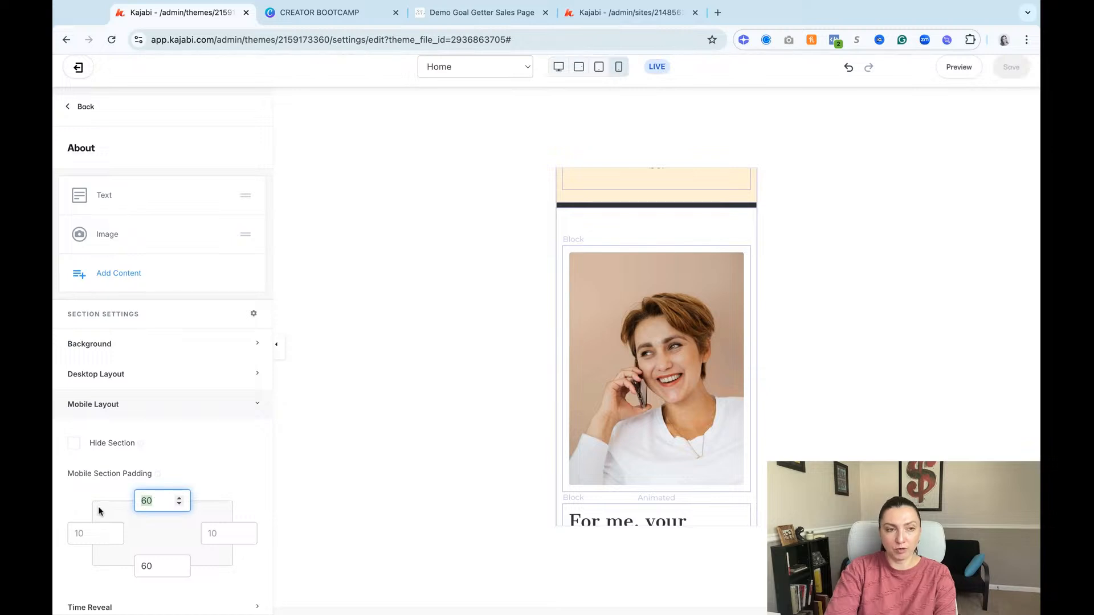
{"action": "key", "text": "BackSpace"}
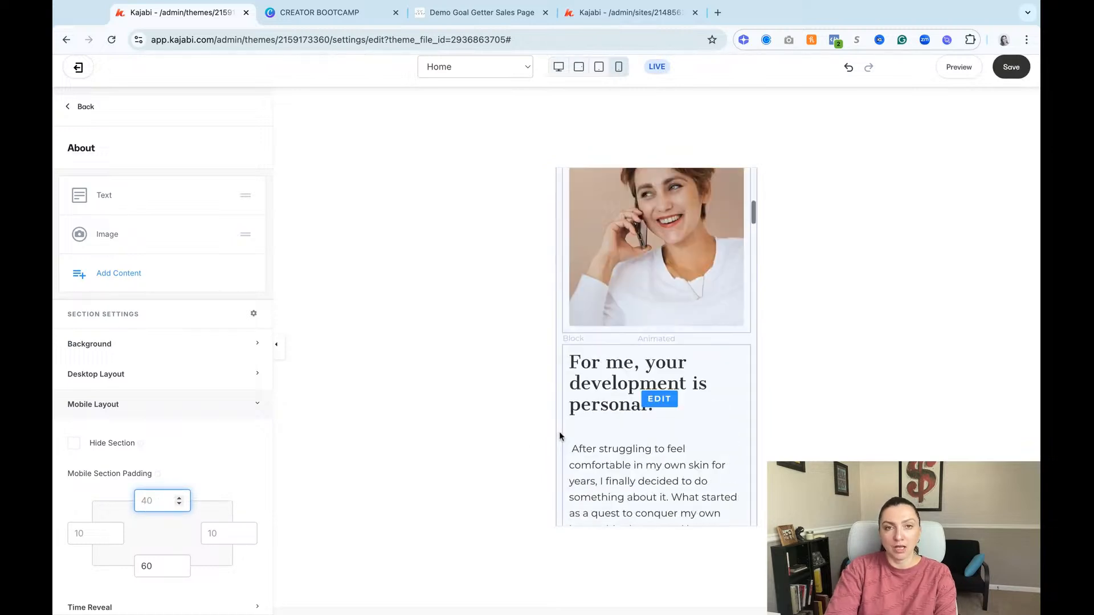
{"action": "scroll", "coordinate": [560, 436], "scroll_direction": "up", "scroll_amount": 2}
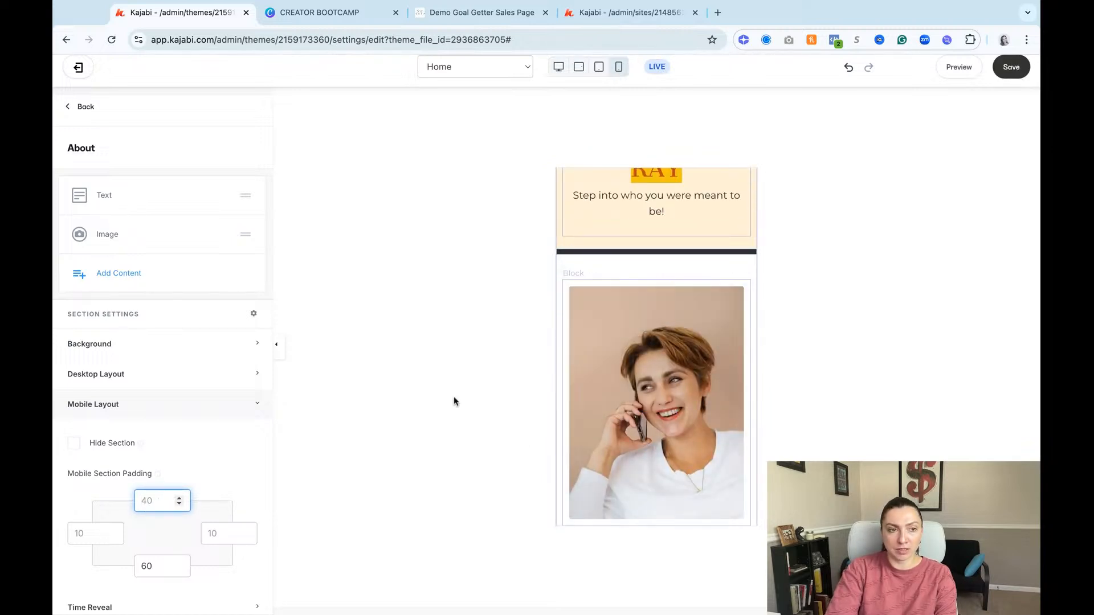
{"action": "type", "text": "20"}
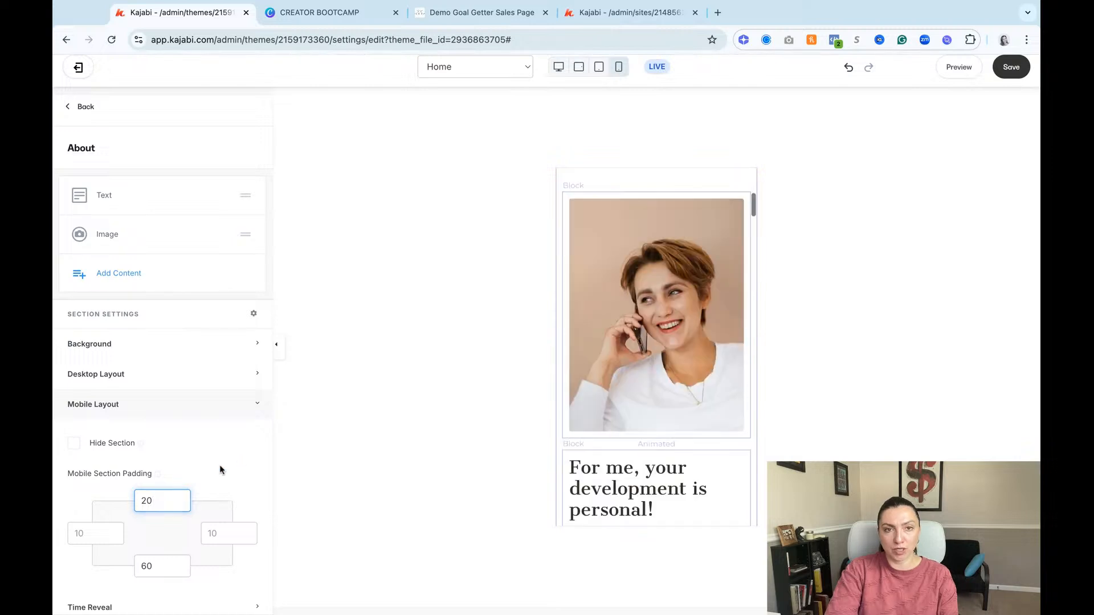
{"action": "left_click", "coordinate": [222, 469]}
{"action": "scroll", "coordinate": [698, 357], "scroll_direction": "up", "scroll_amount": 1}
{"action": "scroll", "coordinate": [698, 357], "scroll_direction": "up", "scroll_amount": 4}
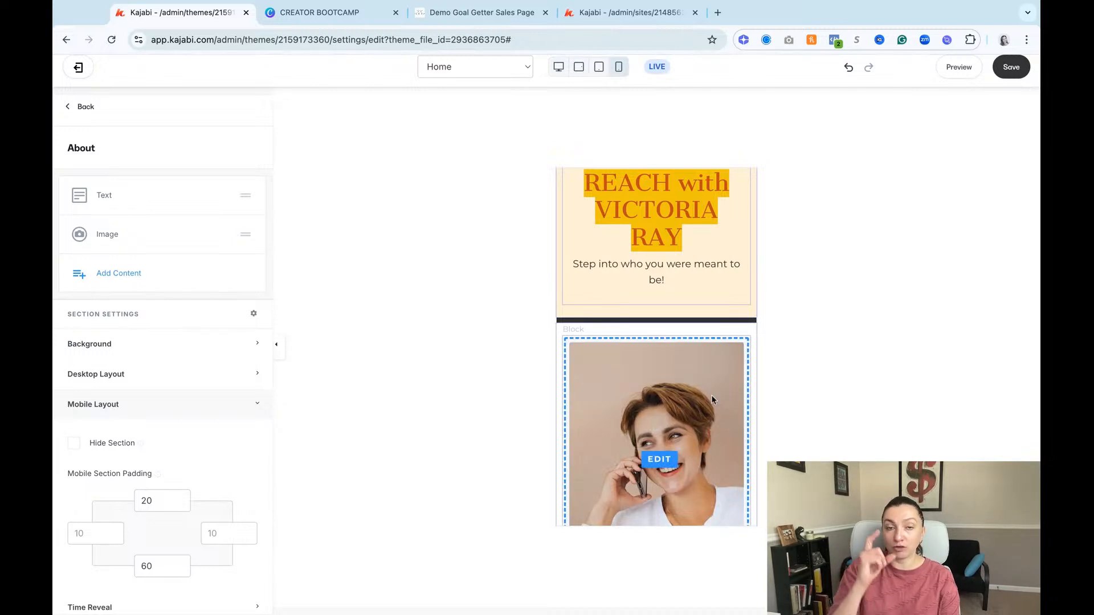
Step: Shrink the About section's portrait image on mobile by setting its left and right inside spacing to 50
{"action": "scroll", "coordinate": [656, 348], "scroll_direction": "down", "scroll_amount": 1}
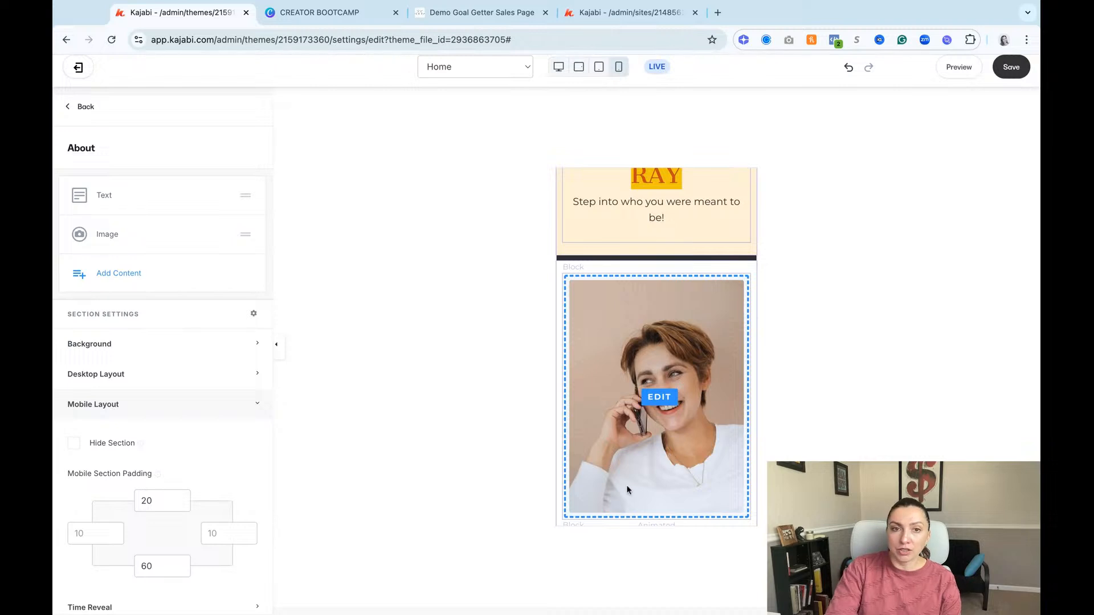
{"action": "left_click", "coordinate": [648, 339]}
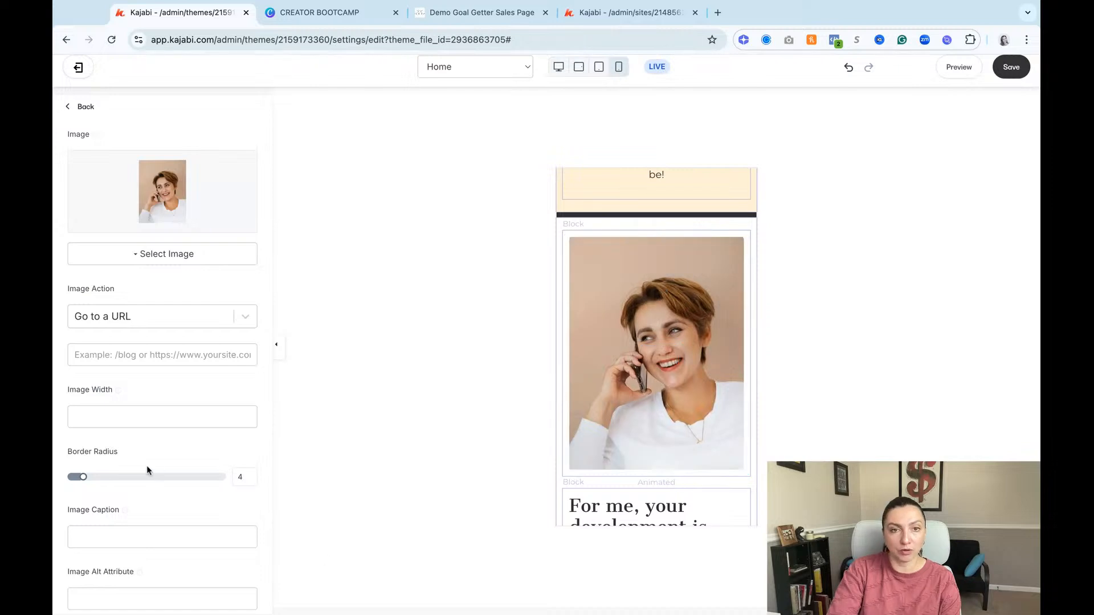
{"action": "scroll", "coordinate": [145, 470], "scroll_direction": "down", "scroll_amount": 5}
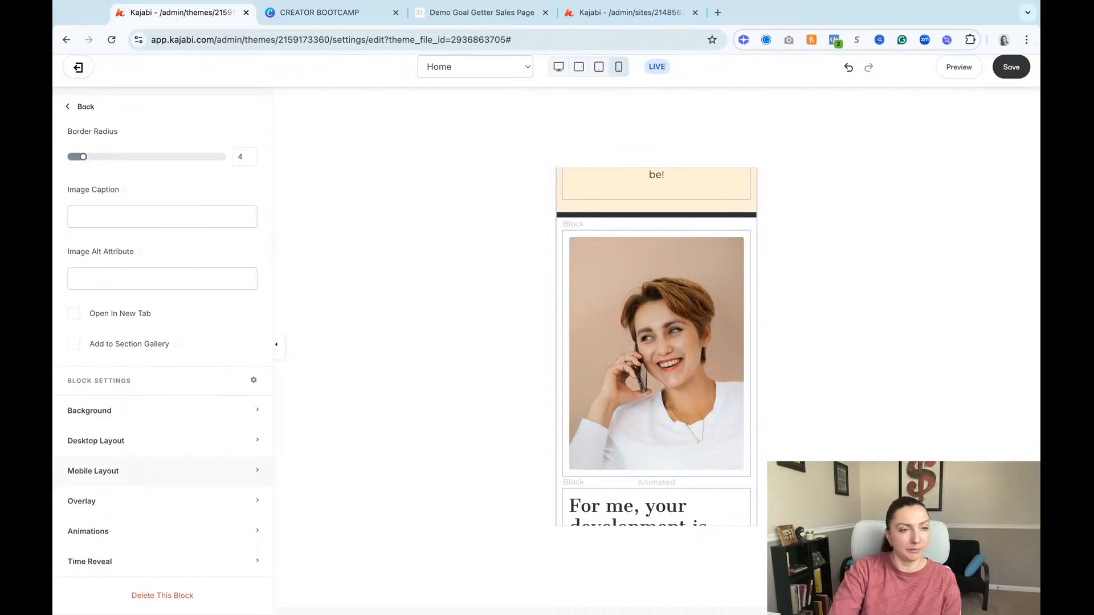
{"action": "left_click", "coordinate": [162, 471]}
{"action": "scroll", "coordinate": [163, 471], "scroll_direction": "down", "scroll_amount": 3}
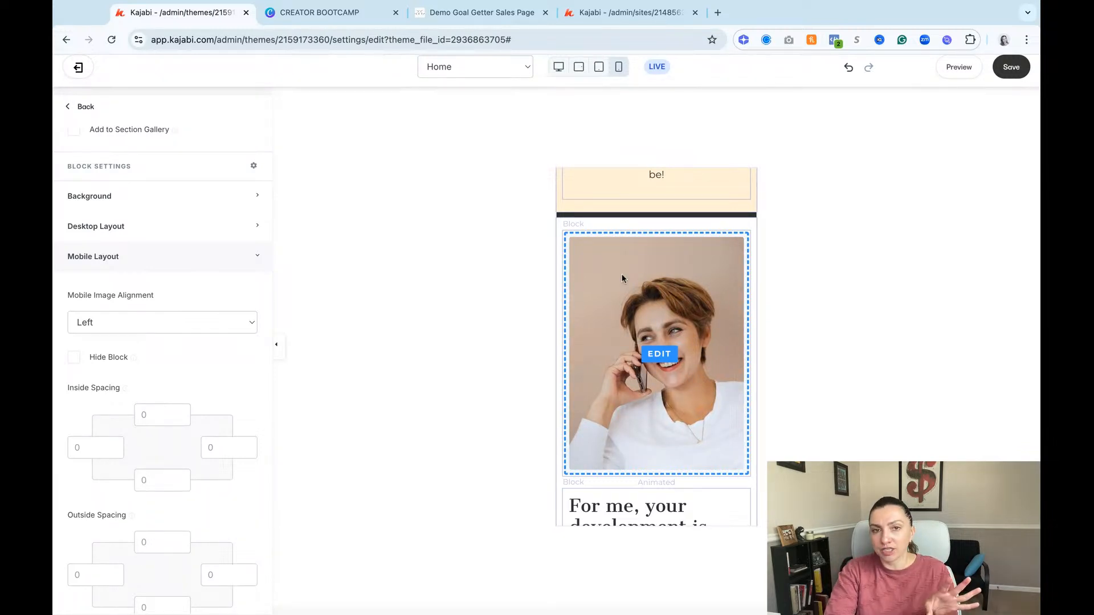
{"action": "left_click", "coordinate": [86, 448]}
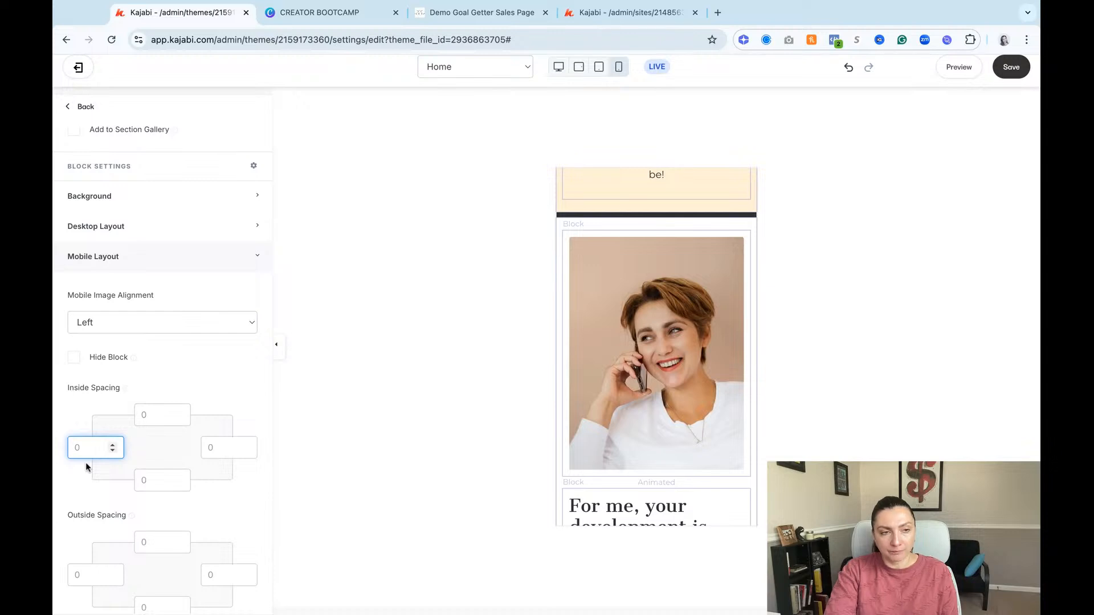
{"action": "type", "text": "5"}
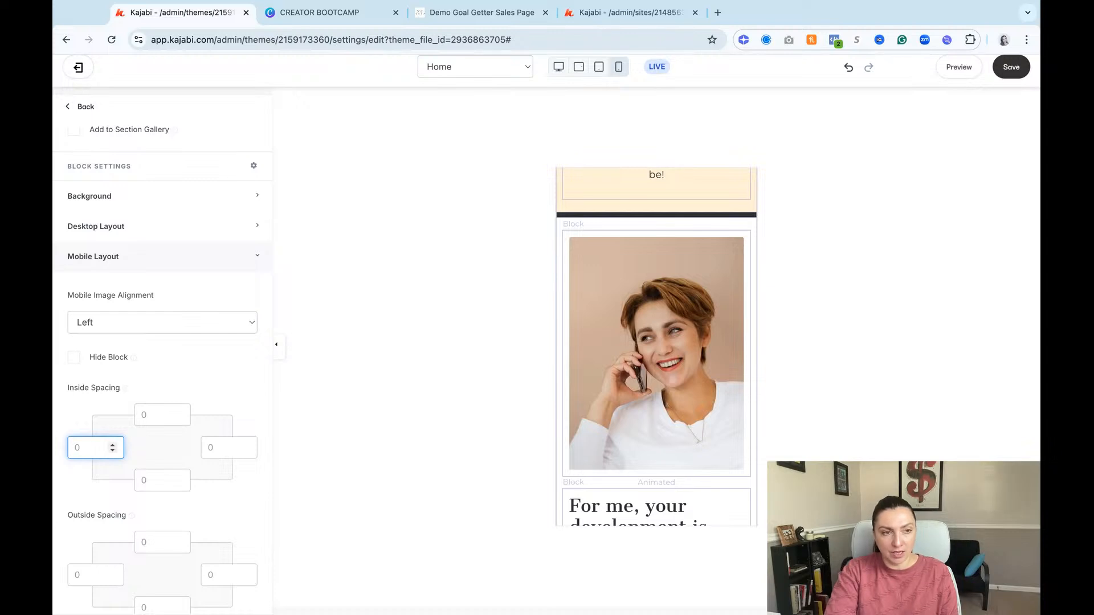
{"action": "type", "text": "0"}
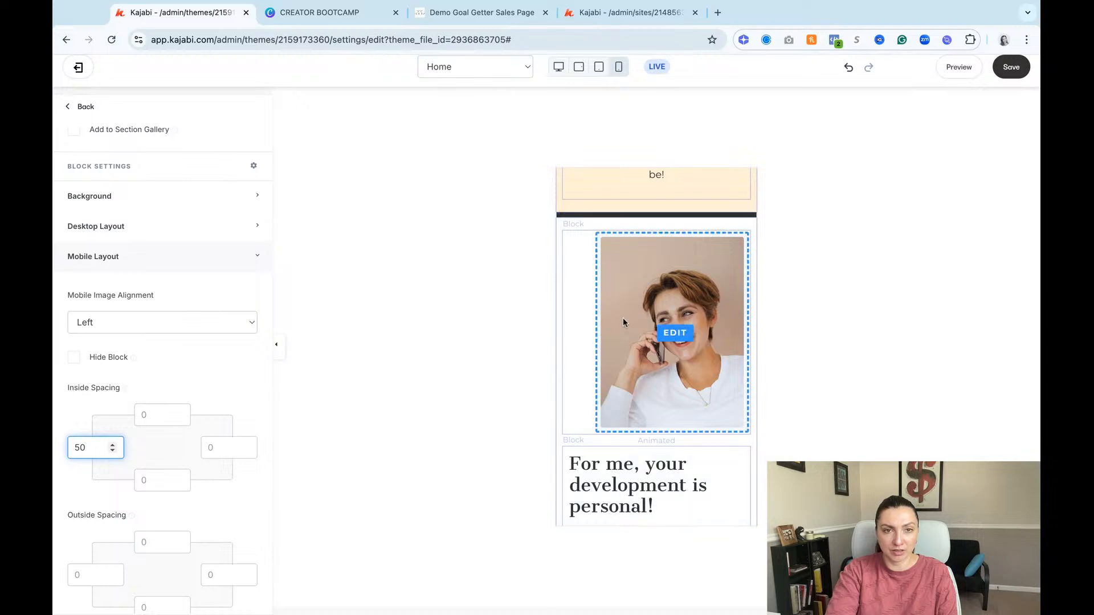
{"action": "left_click", "coordinate": [227, 447]}
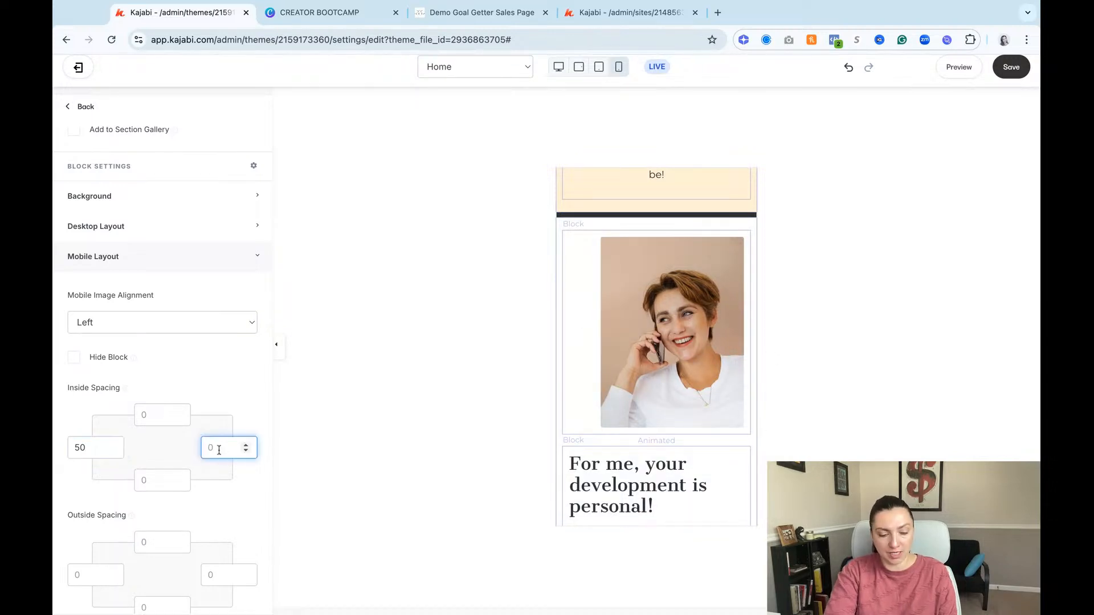
{"action": "type", "text": "50"}
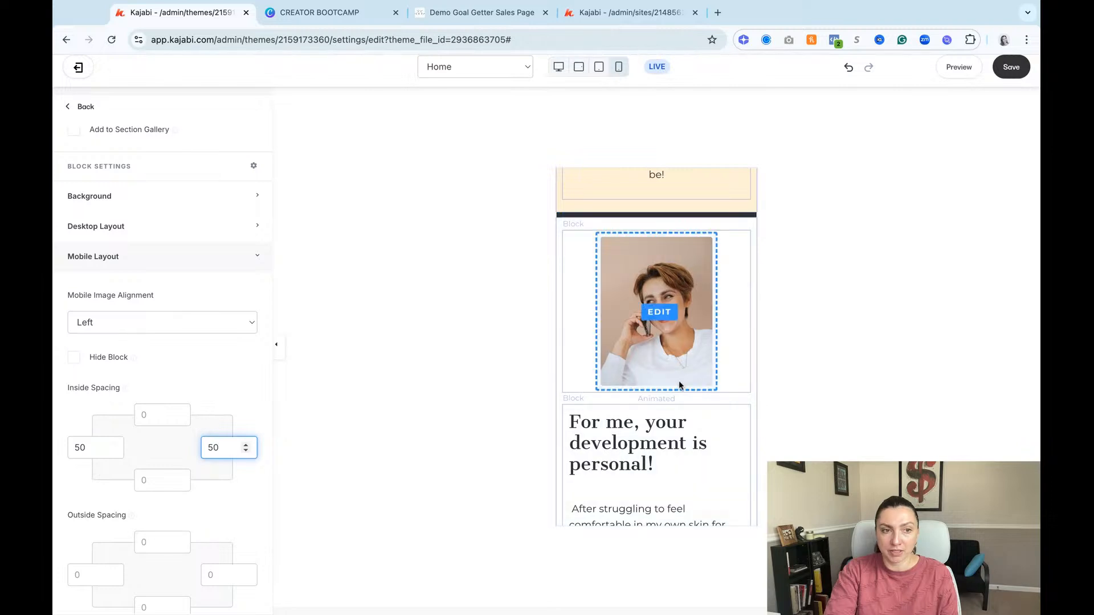
Step: Center the mobile text alignment of the "For me, your development is personal!" text block and save the page
{"action": "scroll", "coordinate": [701, 433], "scroll_direction": "down", "scroll_amount": 3}
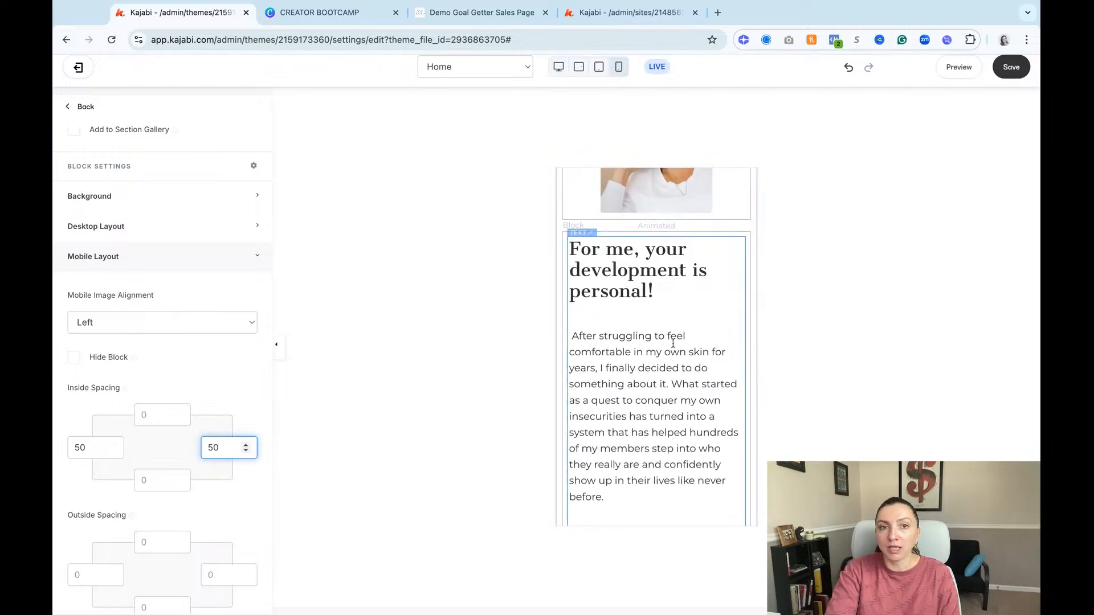
{"action": "left_click", "coordinate": [724, 378]}
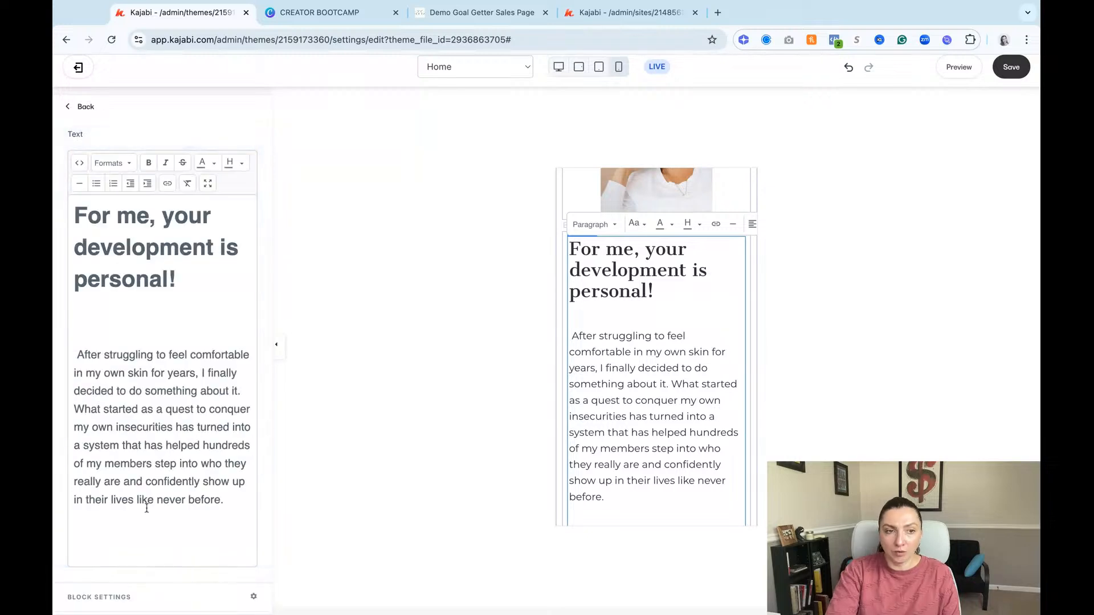
{"action": "scroll", "coordinate": [147, 505], "scroll_direction": "down", "scroll_amount": 5}
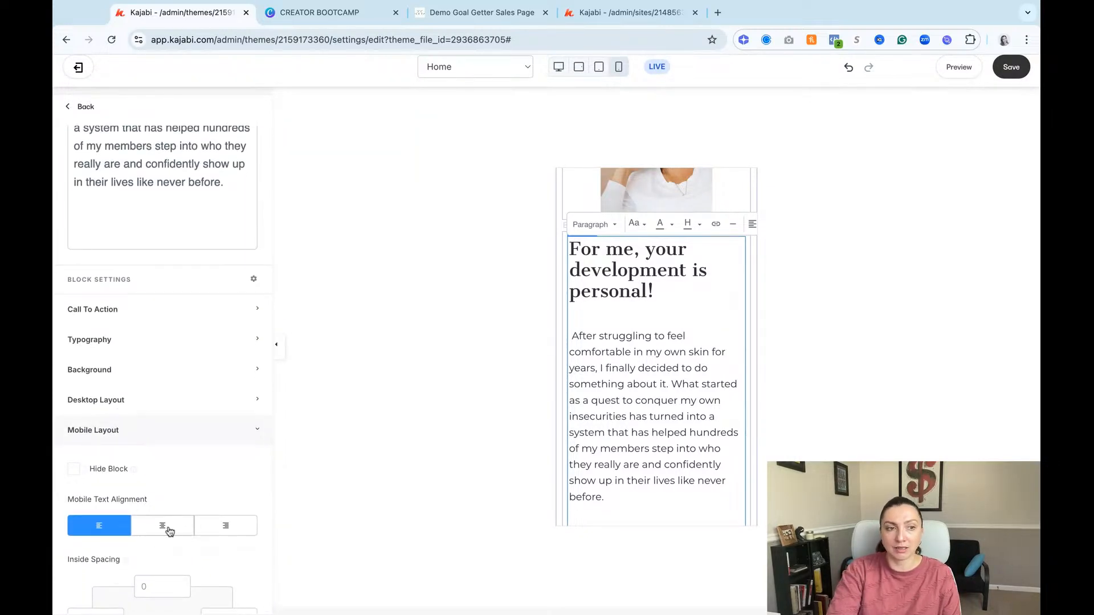
{"action": "left_click", "coordinate": [163, 525]}
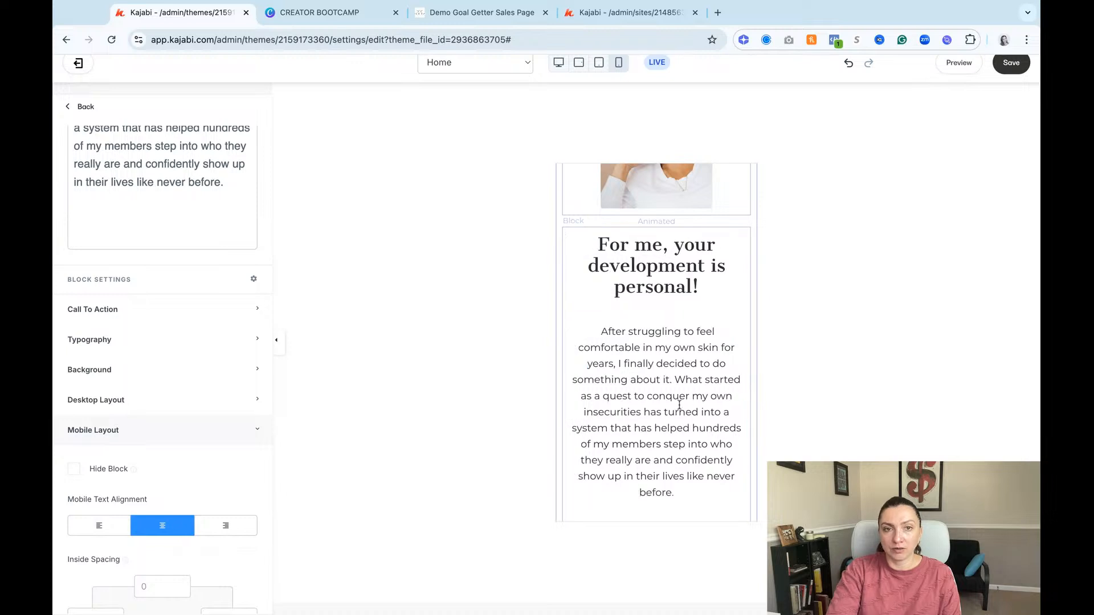
{"action": "scroll", "coordinate": [206, 551], "scroll_direction": "down", "scroll_amount": 2}
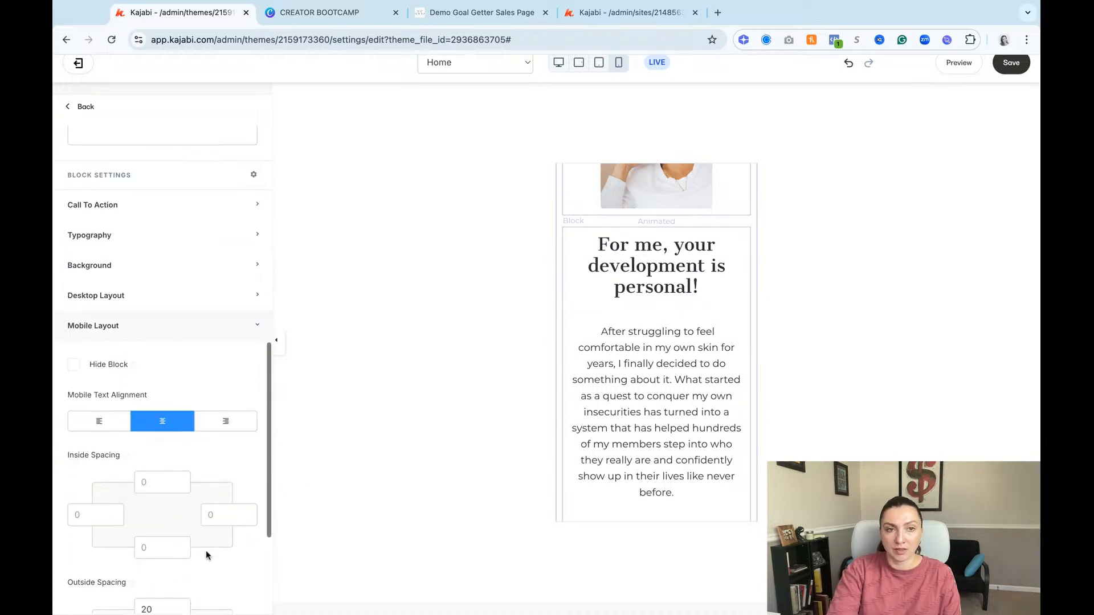
{"action": "left_click", "coordinate": [1011, 62]}
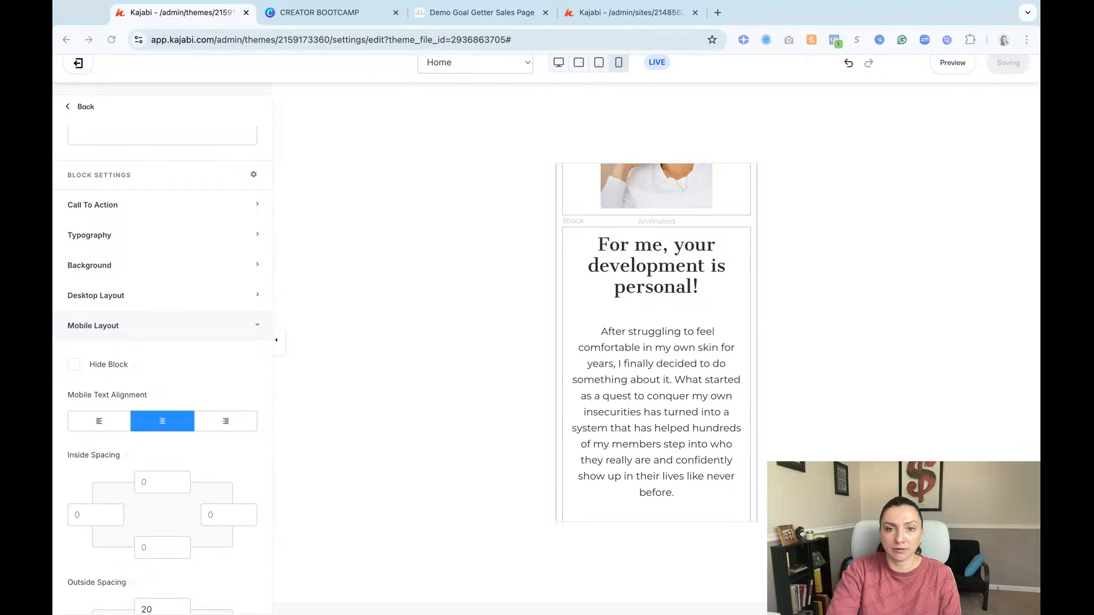
Step: Switch the page preview back to desktop view and review the About section there
{"action": "scroll", "coordinate": [658, 210], "scroll_direction": "down", "scroll_amount": 1}
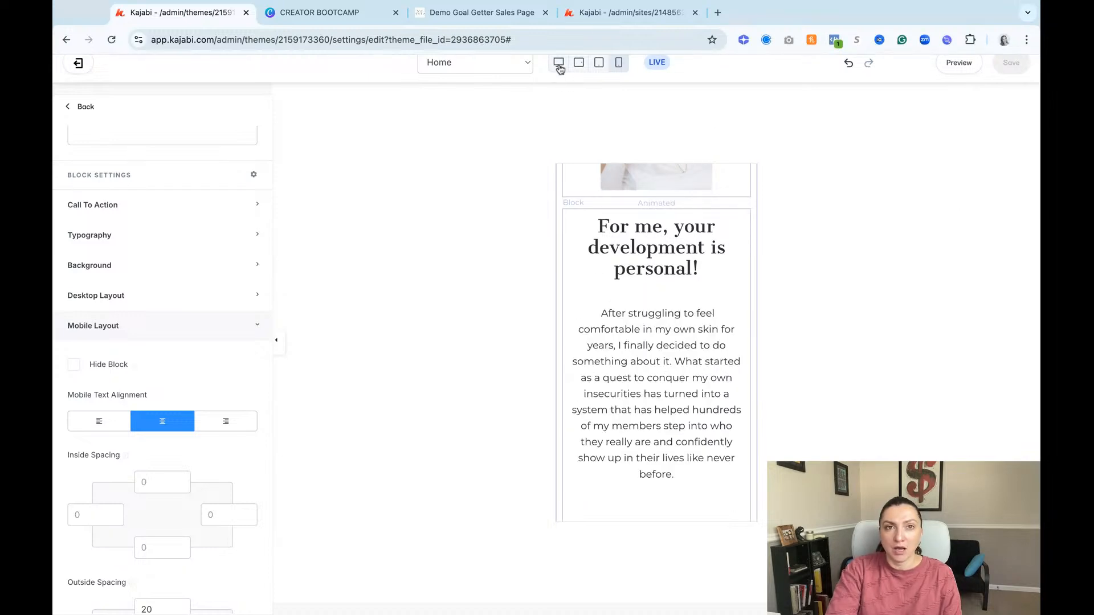
{"action": "left_click", "coordinate": [559, 69]}
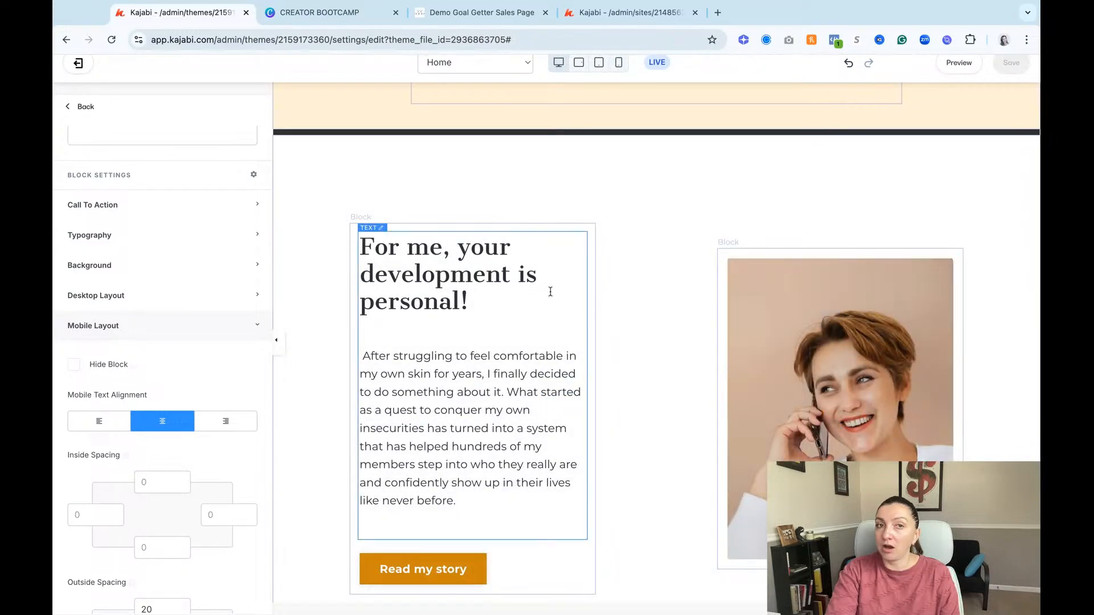
{"action": "scroll", "coordinate": [613, 316], "scroll_direction": "down", "scroll_amount": 4}
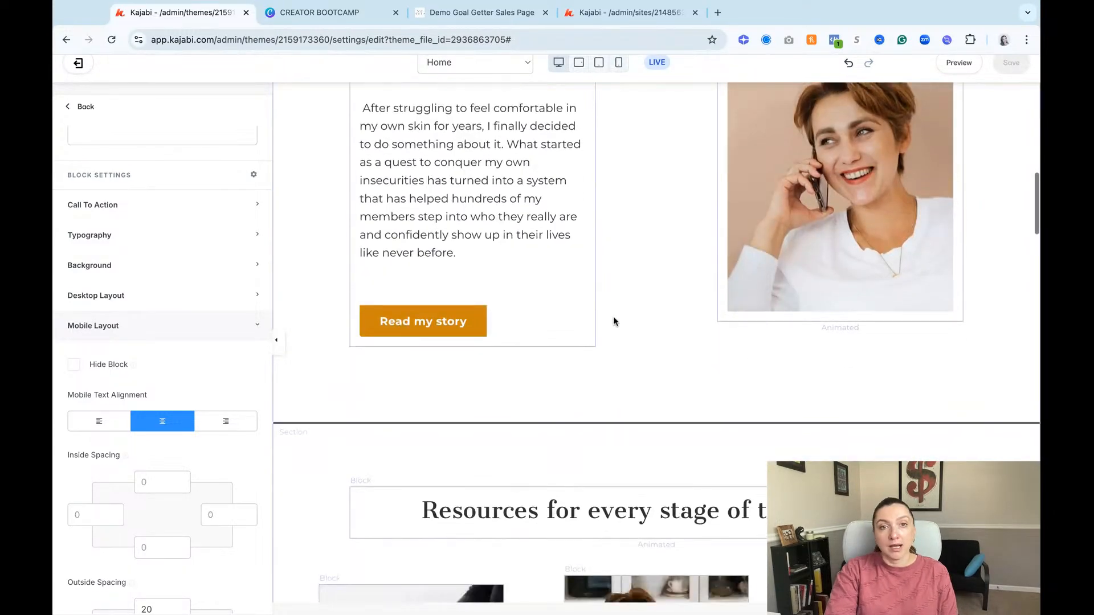
{"action": "scroll", "coordinate": [613, 316], "scroll_direction": "up", "scroll_amount": 1}
{"action": "scroll", "coordinate": [684, 232], "scroll_direction": "up", "scroll_amount": 5}
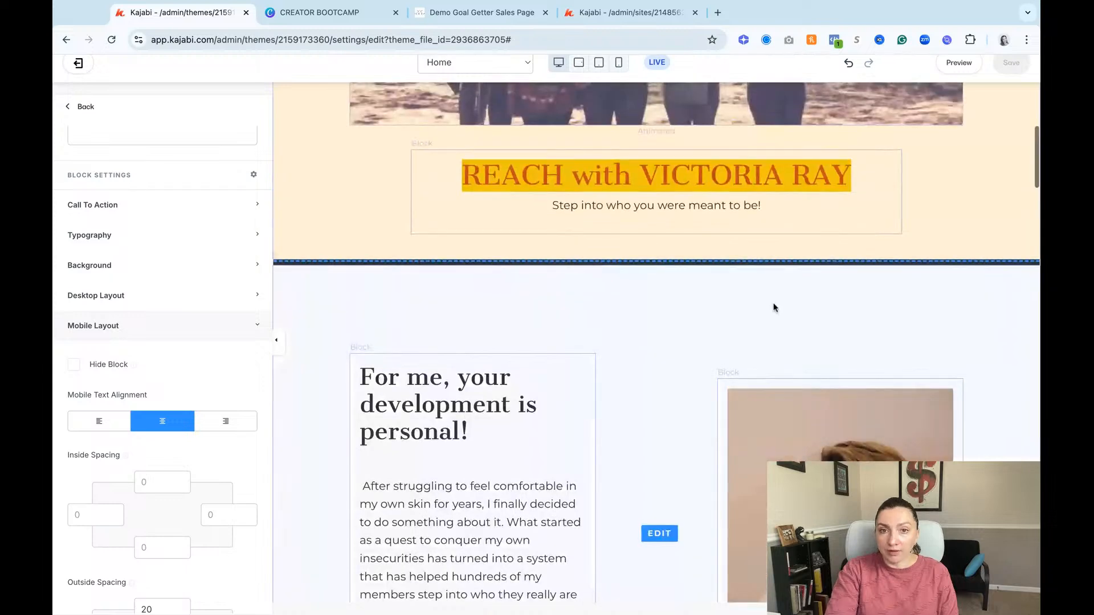
Step: Set the top desktop section padding of the About section to 50
{"action": "left_click", "coordinate": [767, 306]}
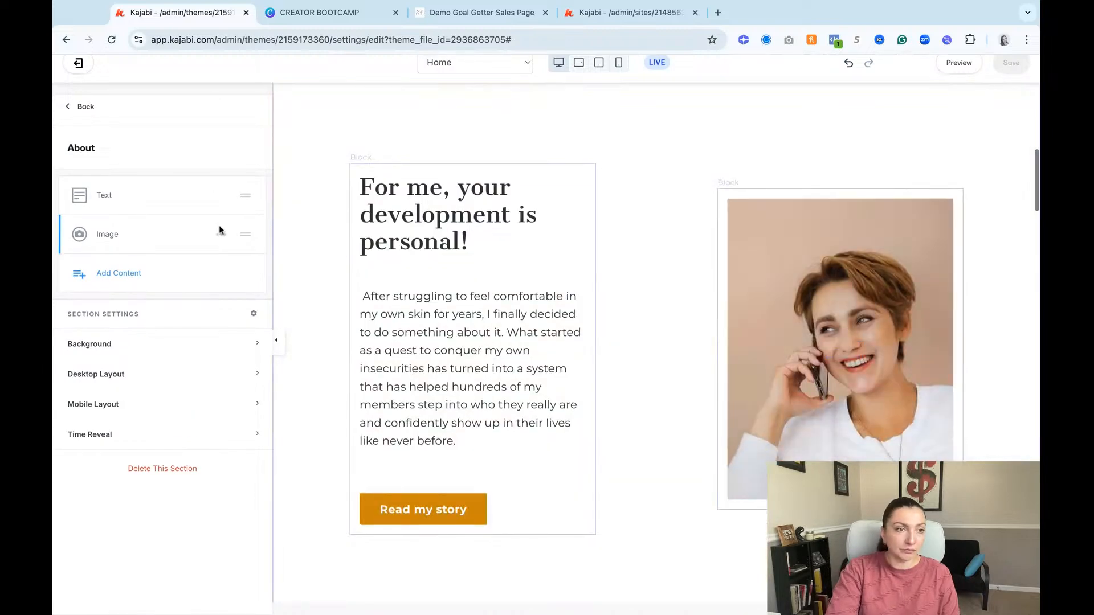
{"action": "left_click", "coordinate": [143, 378]}
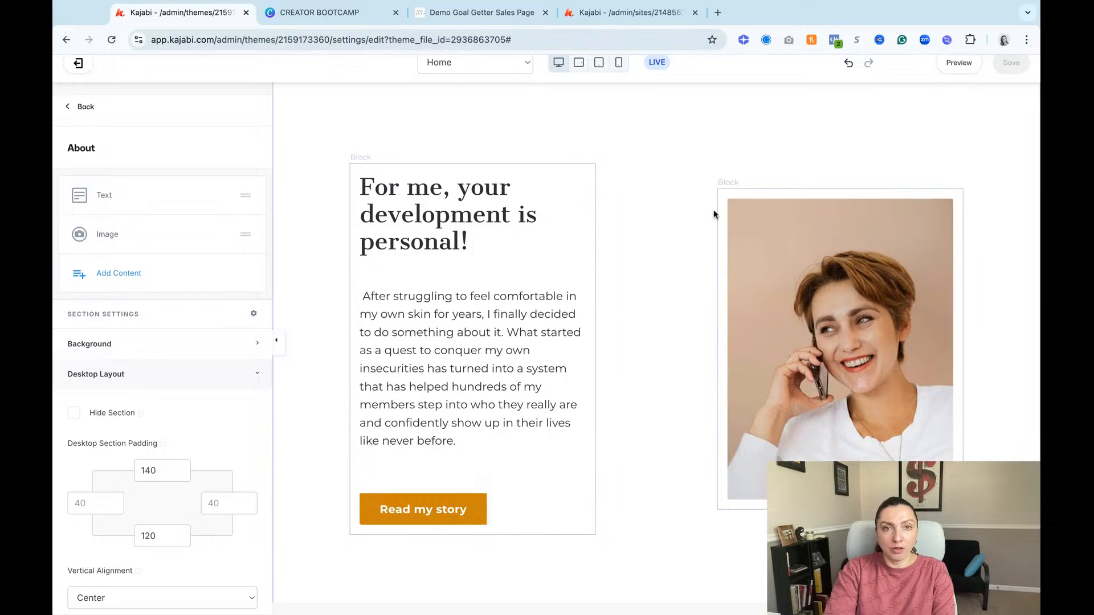
{"action": "scroll", "coordinate": [559, 227], "scroll_direction": "up", "scroll_amount": 2}
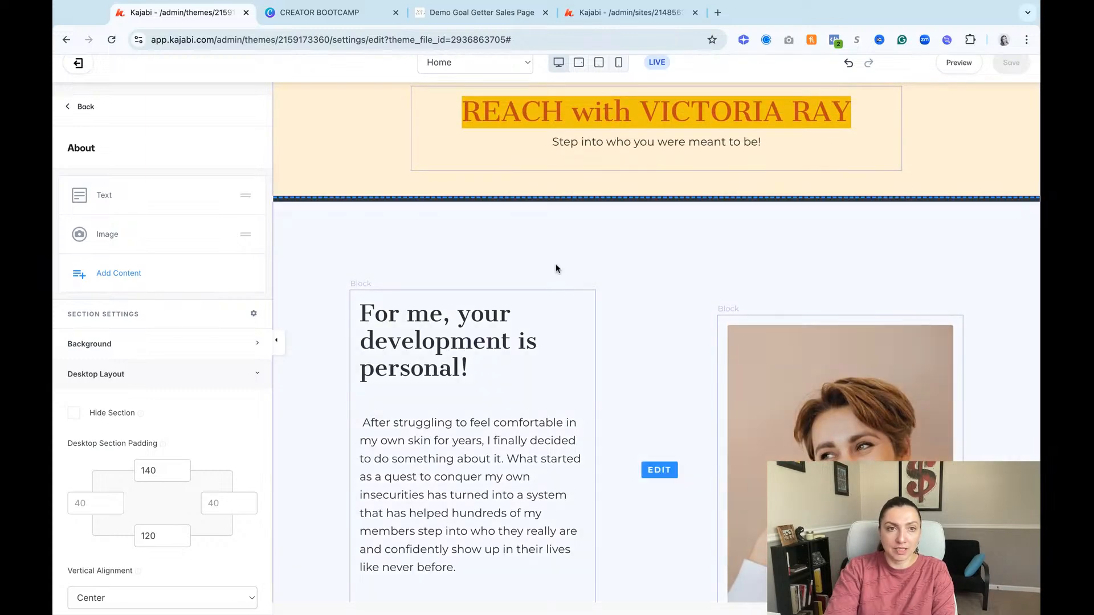
{"action": "scroll", "coordinate": [558, 251], "scroll_direction": "down", "scroll_amount": 4}
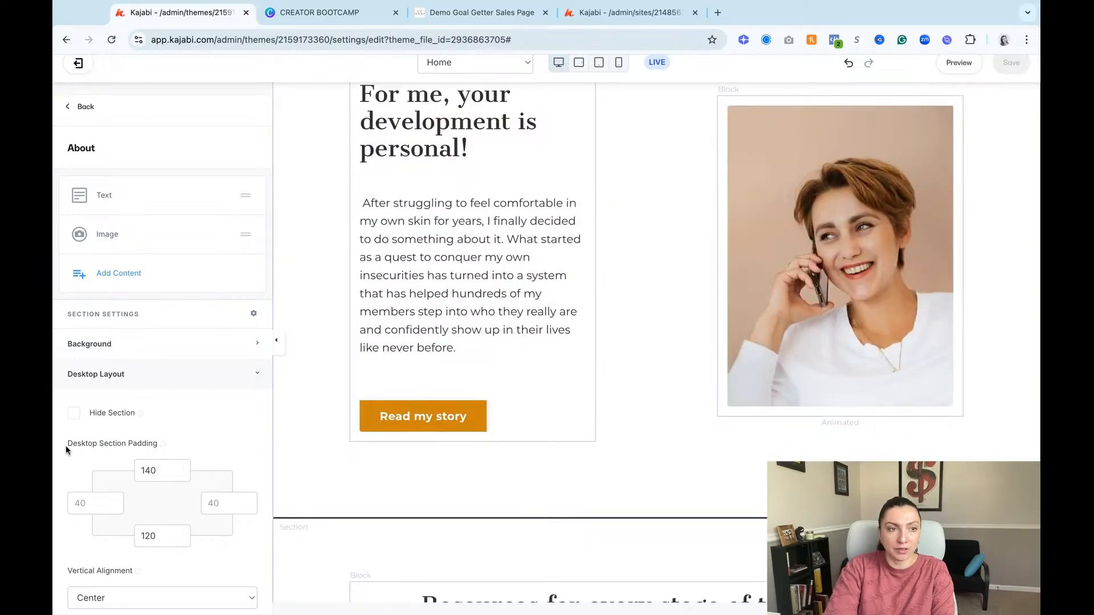
{"action": "left_click_drag", "start_coordinate": [66, 450], "coordinate": [160, 445]}
{"action": "double_click", "coordinate": [162, 471]}
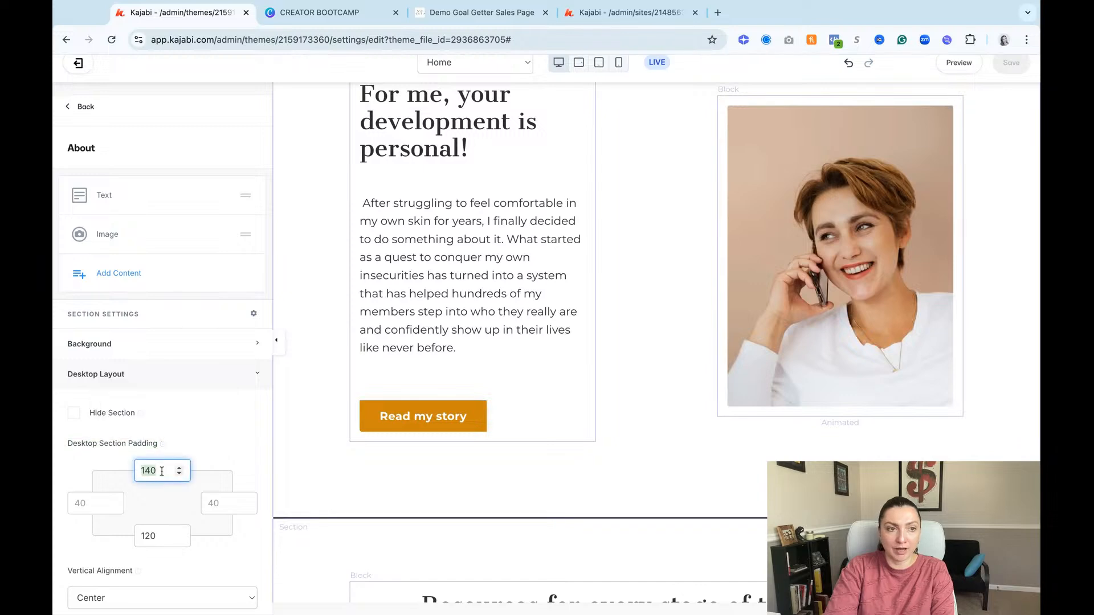
{"action": "key", "text": "BackSpace"}
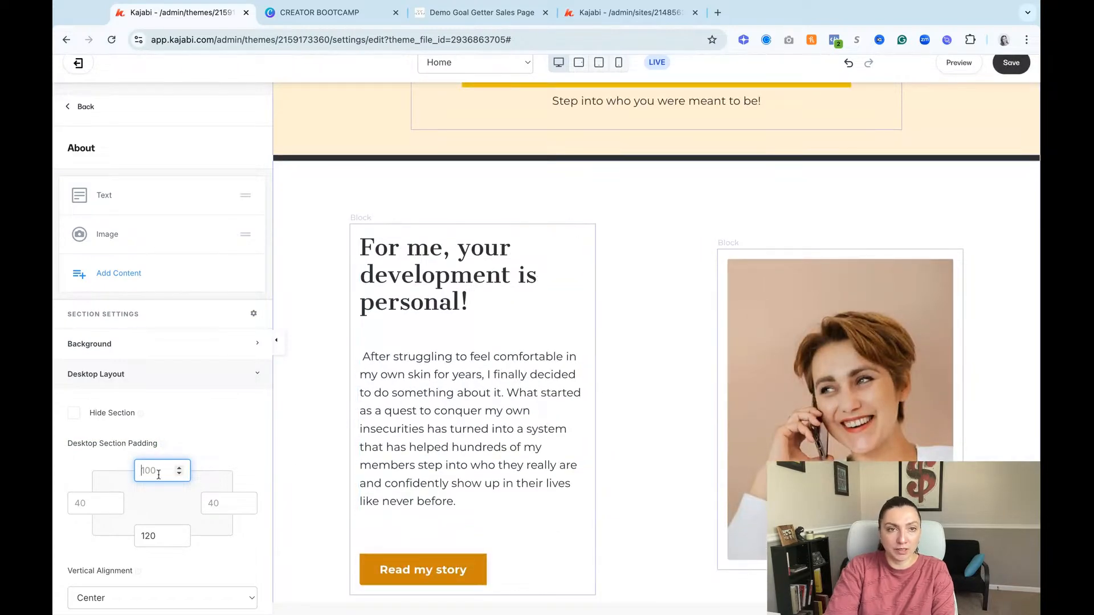
{"action": "type", "text": "5"}
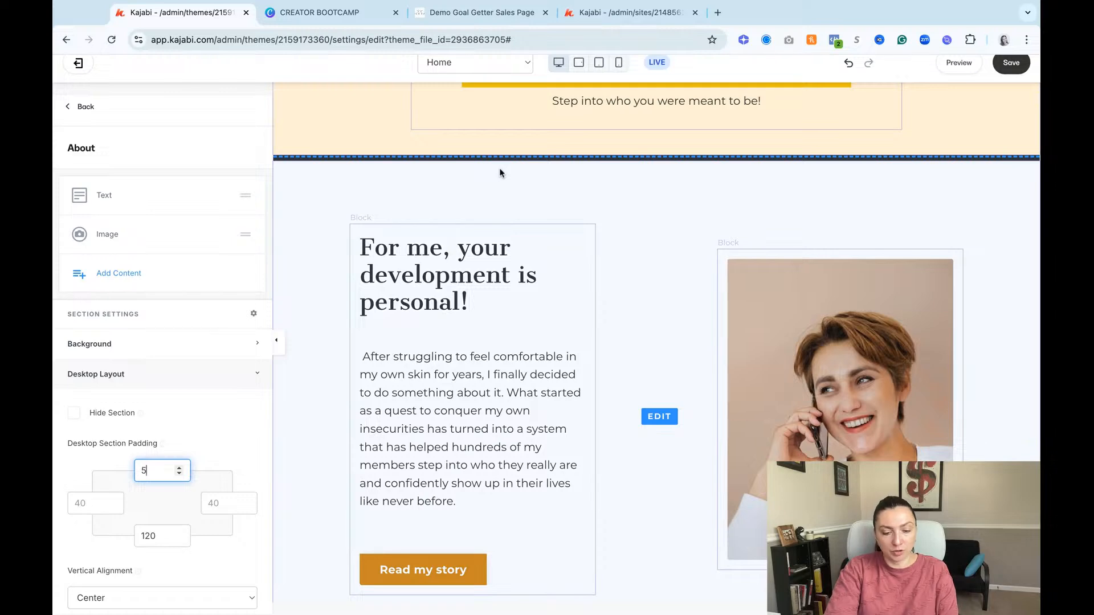
{"action": "type", "text": "0"}
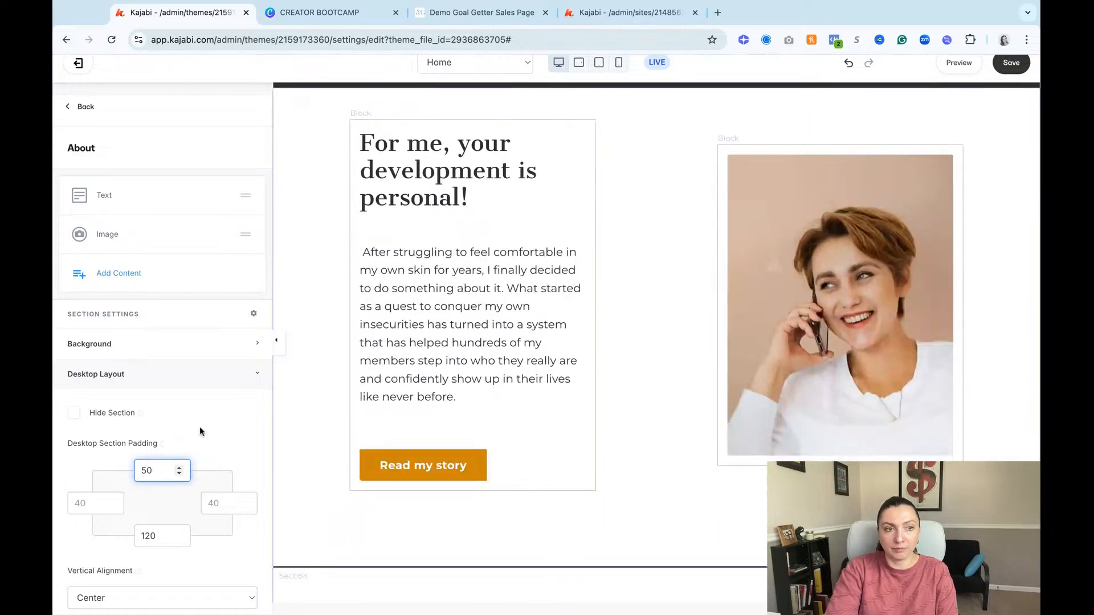
Step: Set the bottom desktop section padding of the About section to 50
{"action": "left_click", "coordinate": [160, 534]}
{"action": "double_click", "coordinate": [159, 534]}
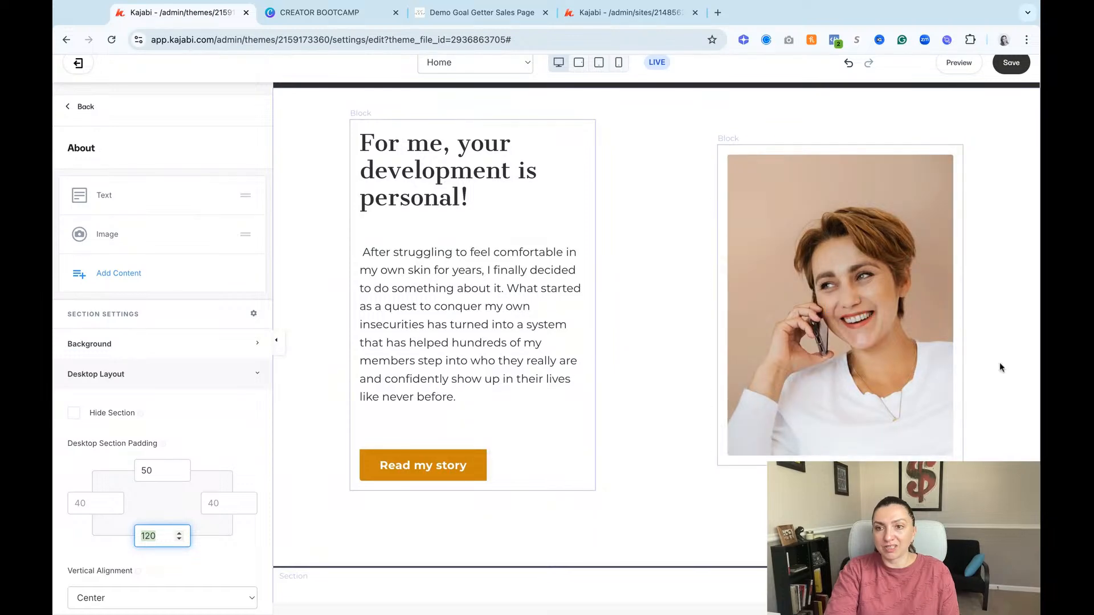
{"action": "scroll", "coordinate": [707, 253], "scroll_direction": "up", "scroll_amount": 3}
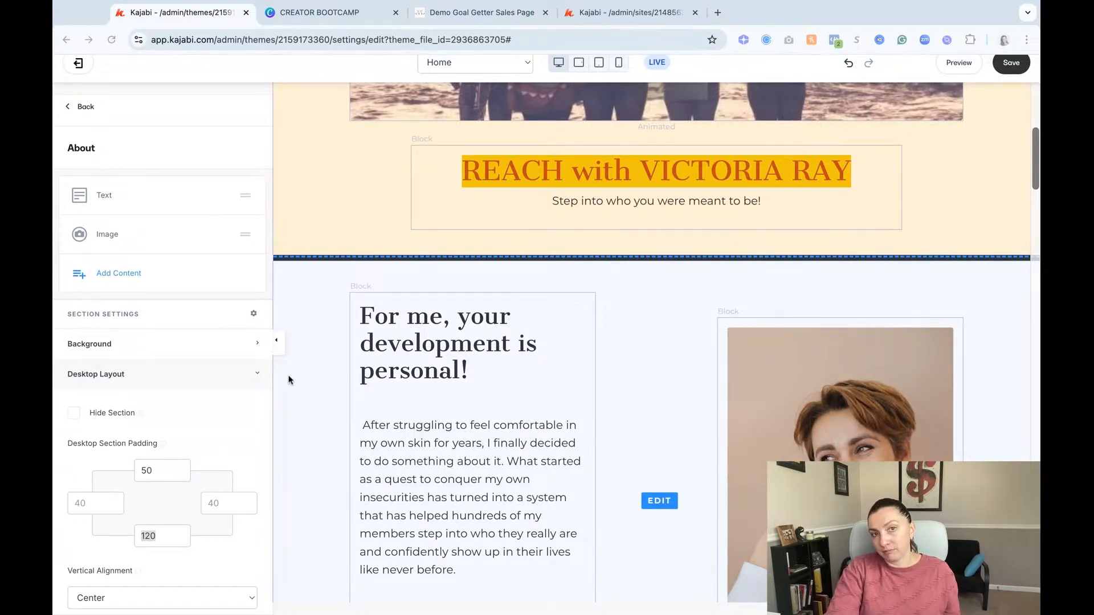
{"action": "left_click", "coordinate": [223, 448]}
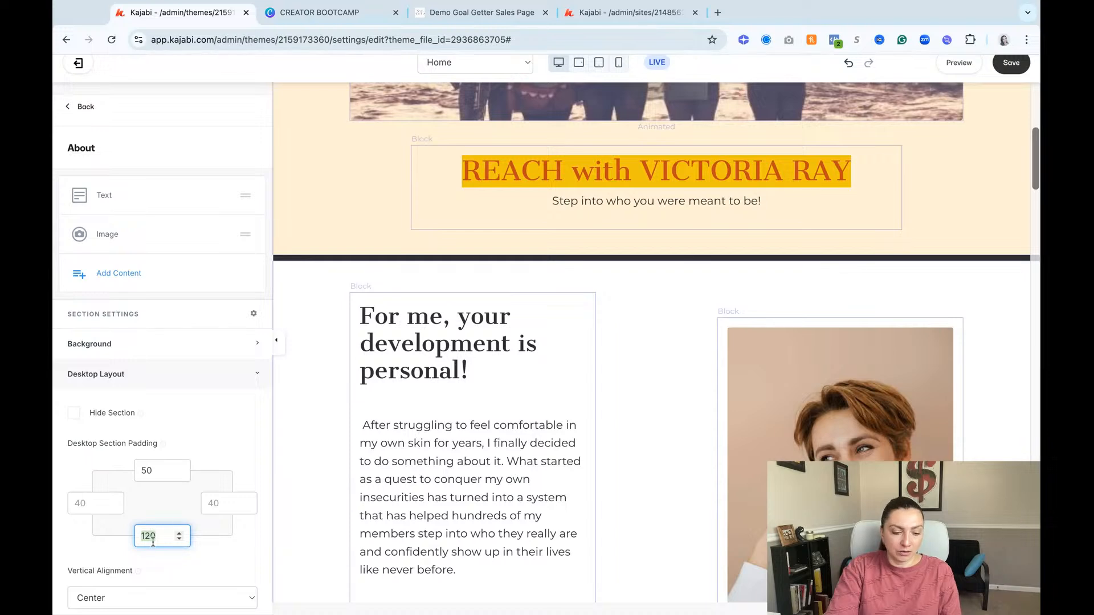
{"action": "type", "text": "50"}
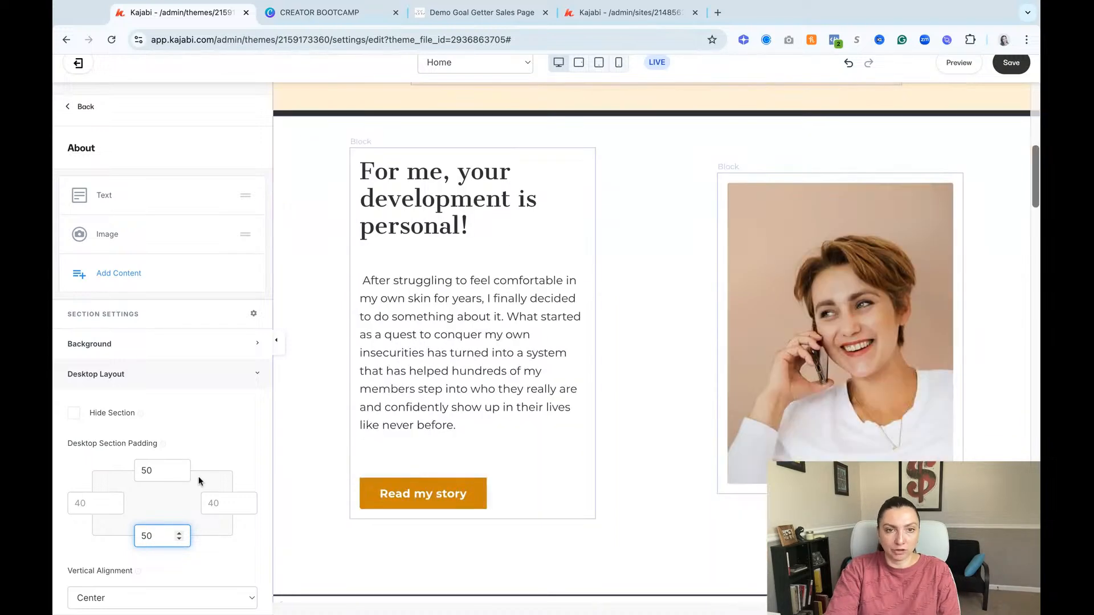
{"action": "left_click", "coordinate": [217, 453]}
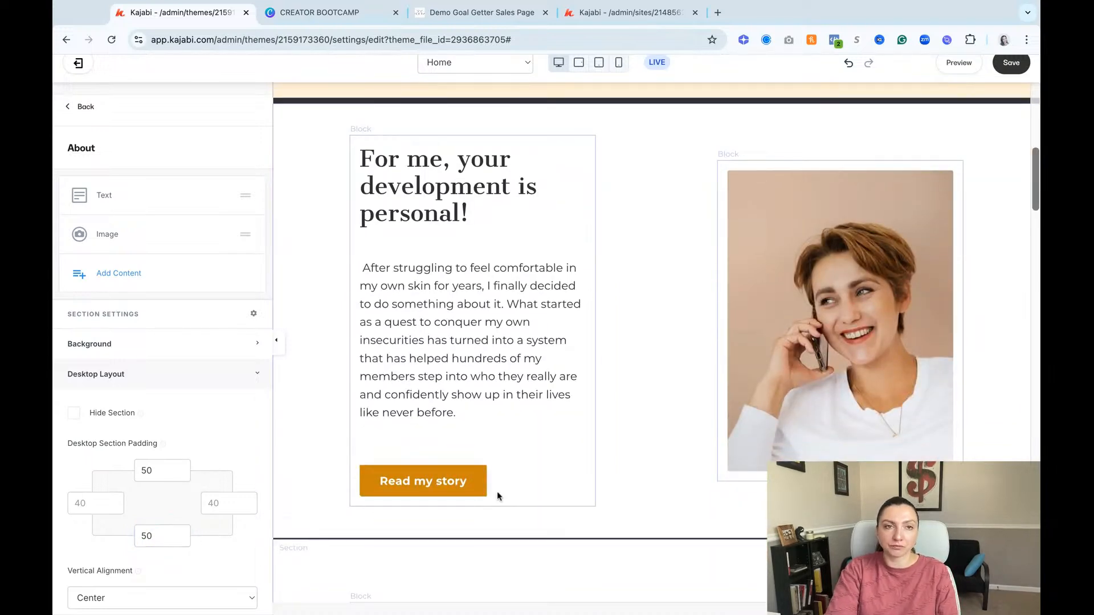
{"action": "scroll", "coordinate": [531, 468], "scroll_direction": "up", "scroll_amount": 1}
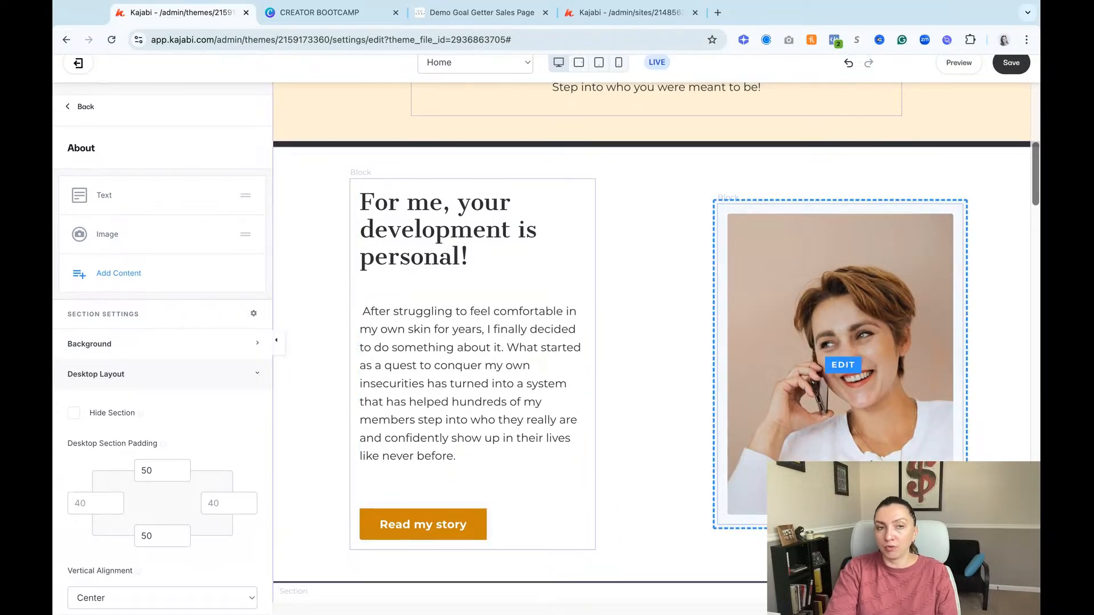
Step: Set the About section's text block to a width of 3 columns and its portrait image to 5 columns
{"action": "scroll", "coordinate": [617, 520], "scroll_direction": "up", "scroll_amount": 2}
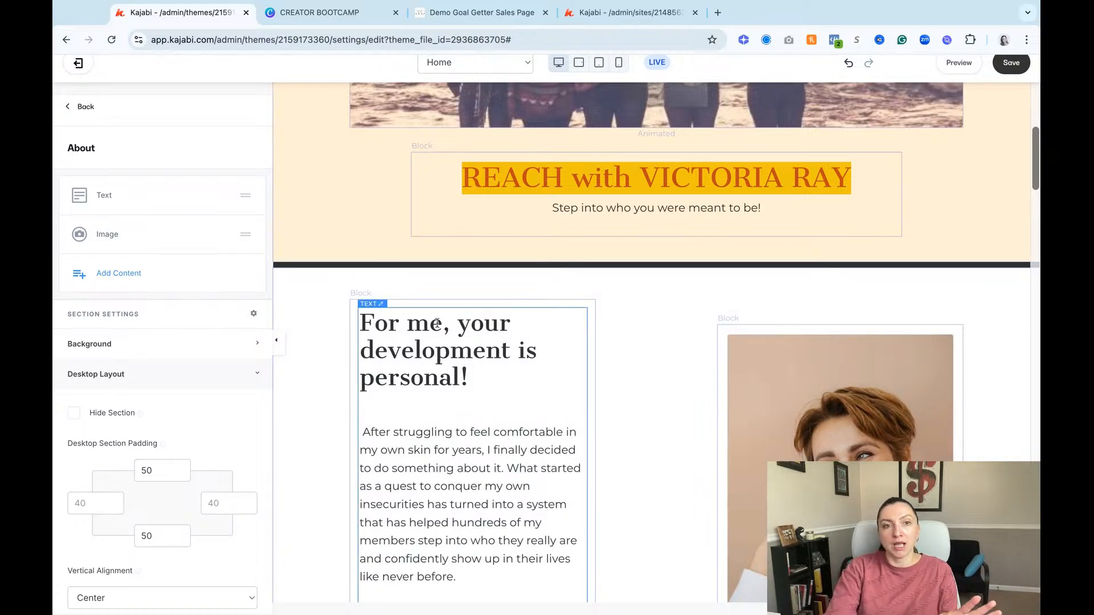
{"action": "left_click", "coordinate": [505, 374]}
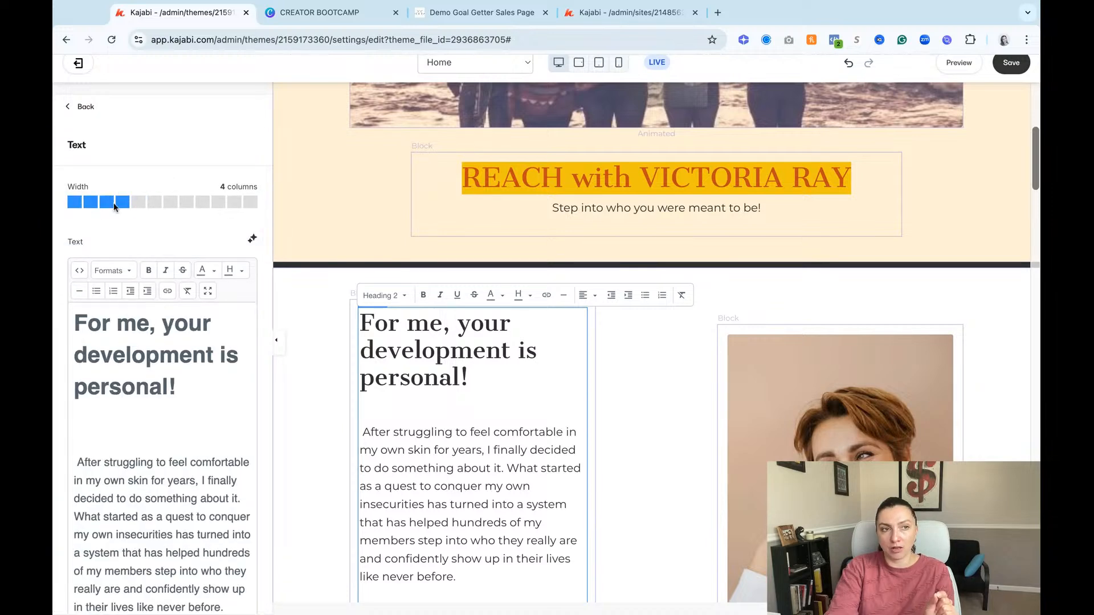
{"action": "left_click", "coordinate": [139, 203]}
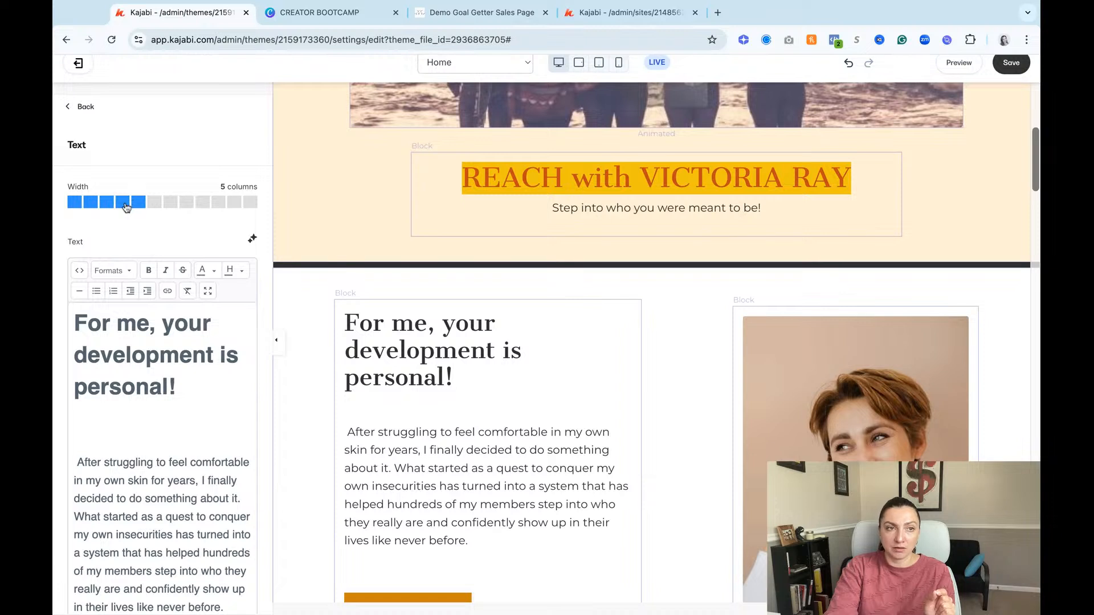
{"action": "left_click", "coordinate": [108, 205]}
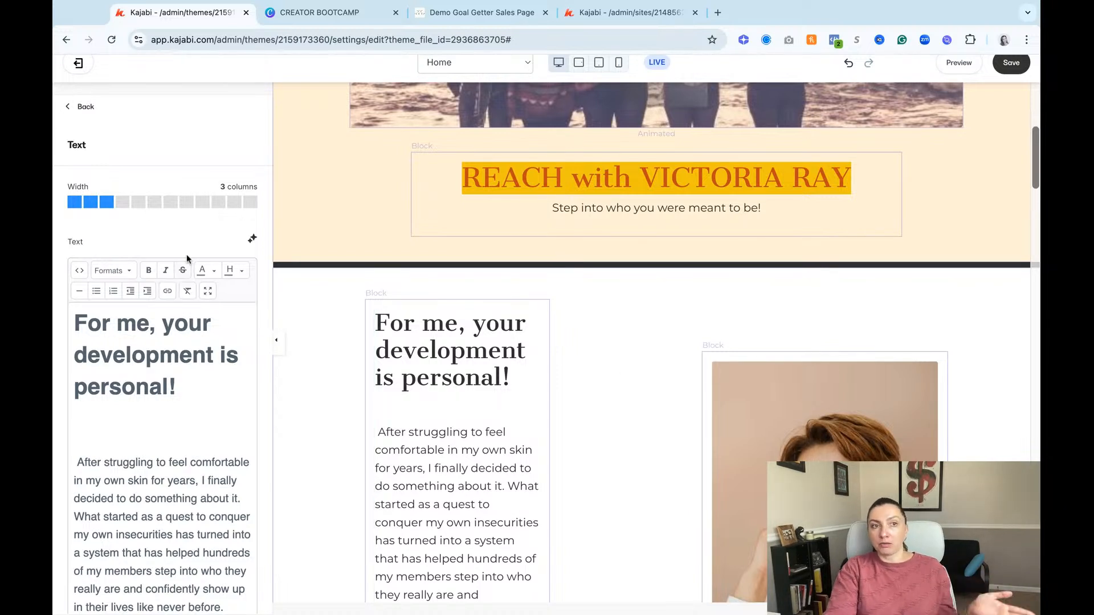
{"action": "left_click", "coordinate": [747, 463]}
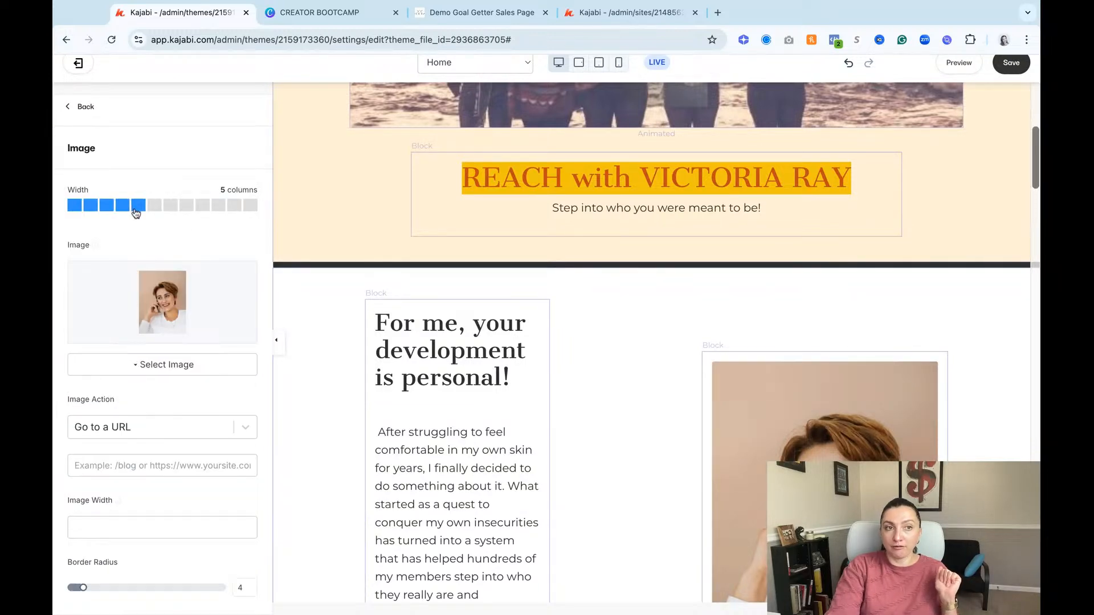
{"action": "left_click", "coordinate": [137, 206]}
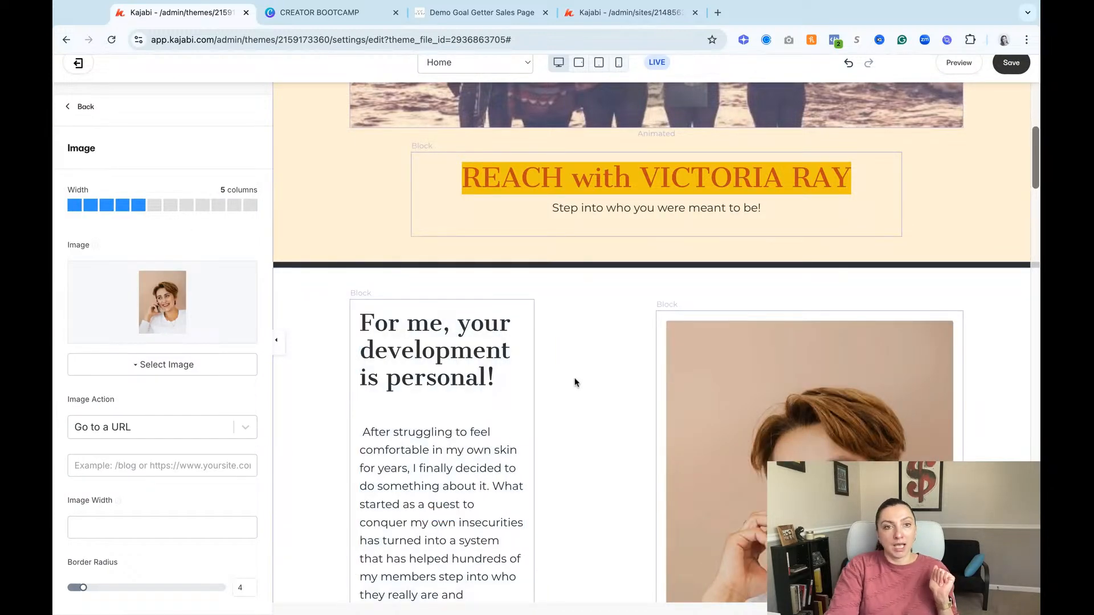
Step: Duplicate the text block in the About section
{"action": "left_click", "coordinate": [574, 382]}
{"action": "left_click", "coordinate": [221, 196]}
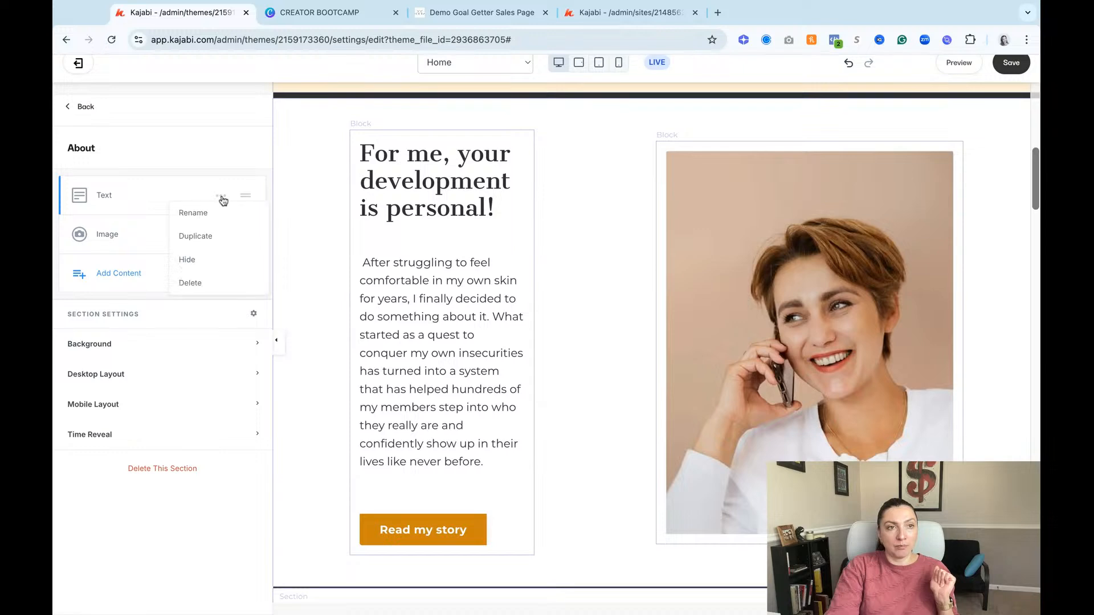
{"action": "left_click", "coordinate": [213, 239]}
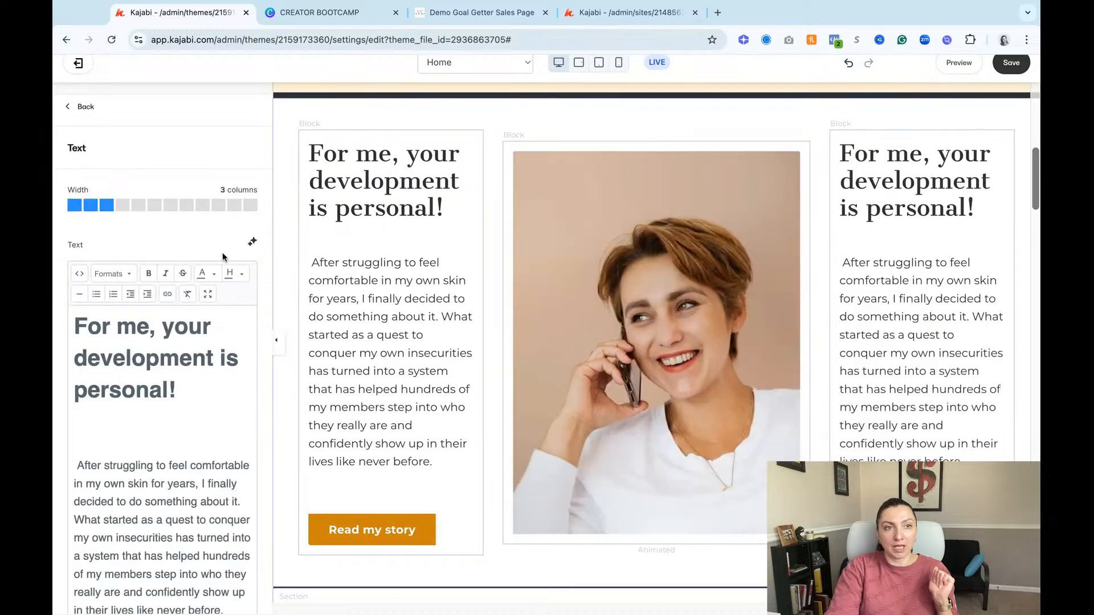
Step: Check the column widths of the two About text blocks and the portrait image between them
{"action": "scroll", "coordinate": [624, 298], "scroll_direction": "up", "scroll_amount": 2}
{"action": "scroll", "coordinate": [623, 298], "scroll_direction": "up", "scroll_amount": 1}
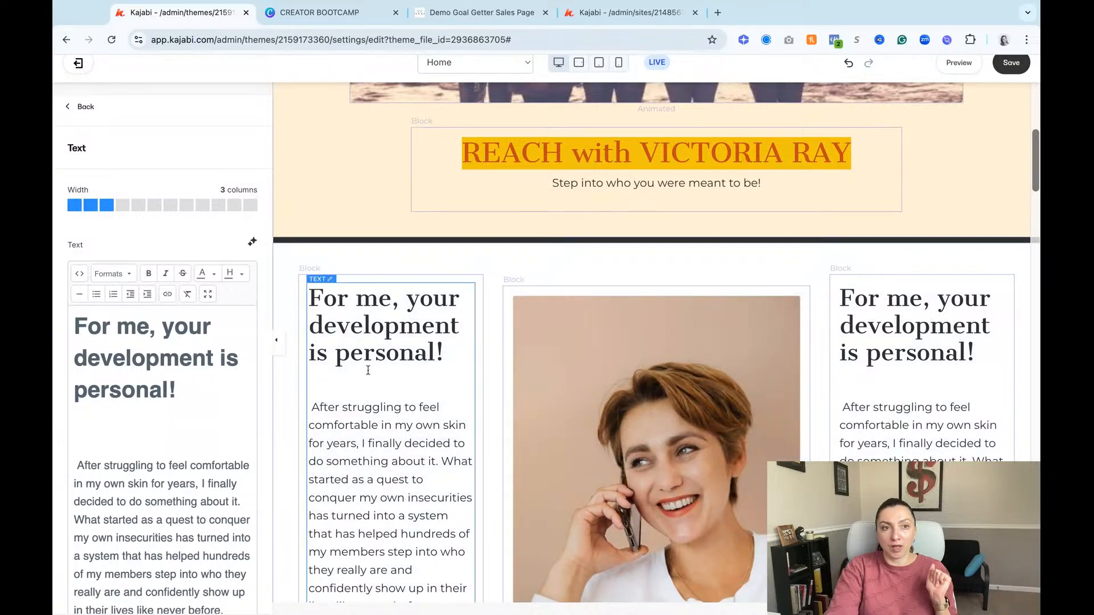
{"action": "left_click", "coordinate": [335, 376]}
{"action": "scroll", "coordinate": [151, 274], "scroll_direction": "up", "scroll_amount": 1}
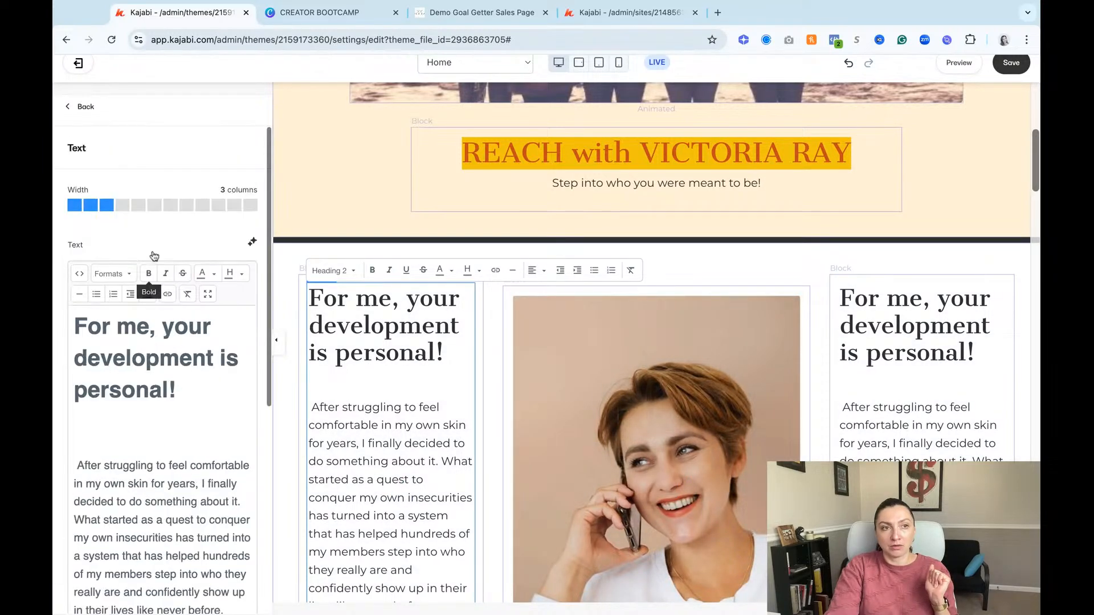
{"action": "left_click", "coordinate": [557, 371]}
{"action": "scroll", "coordinate": [217, 320], "scroll_direction": "up", "scroll_amount": 2}
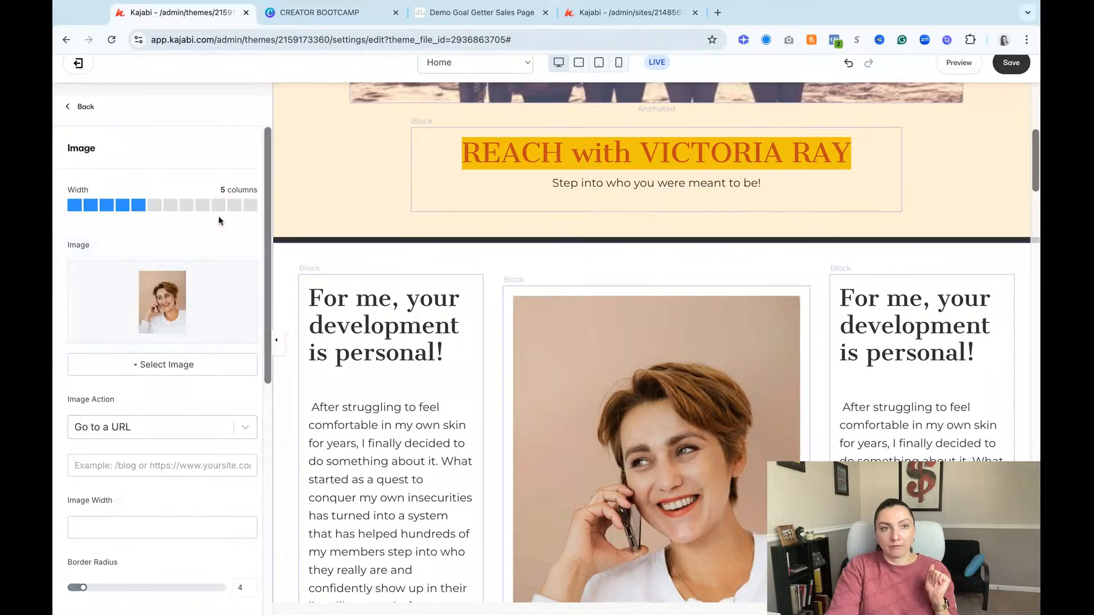
{"action": "left_click", "coordinate": [905, 393]}
{"action": "scroll", "coordinate": [84, 434], "scroll_direction": "up", "scroll_amount": 2}
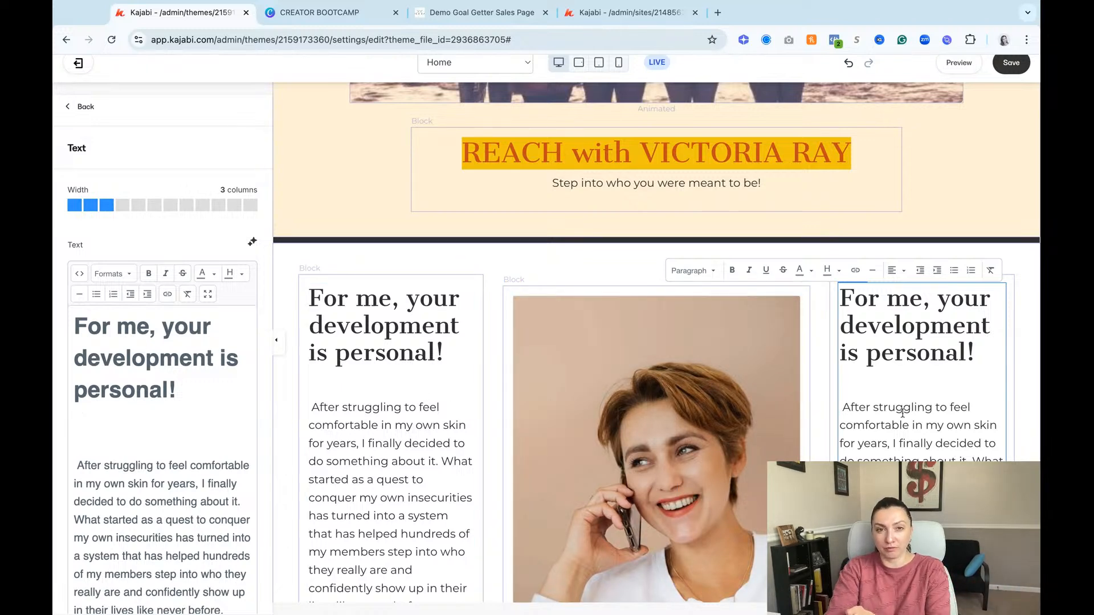
Step: Add a new Image block to the About section beneath the text blocks and portrait image
{"action": "scroll", "coordinate": [902, 413], "scroll_direction": "down", "scroll_amount": 3}
{"action": "left_click", "coordinate": [387, 550]}
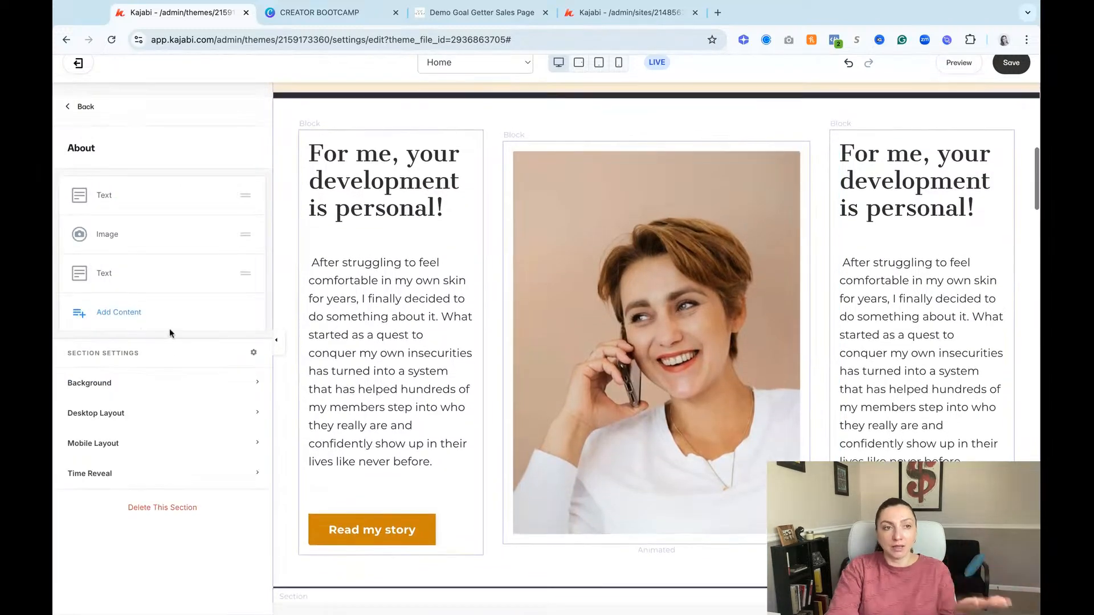
{"action": "left_click", "coordinate": [137, 314]}
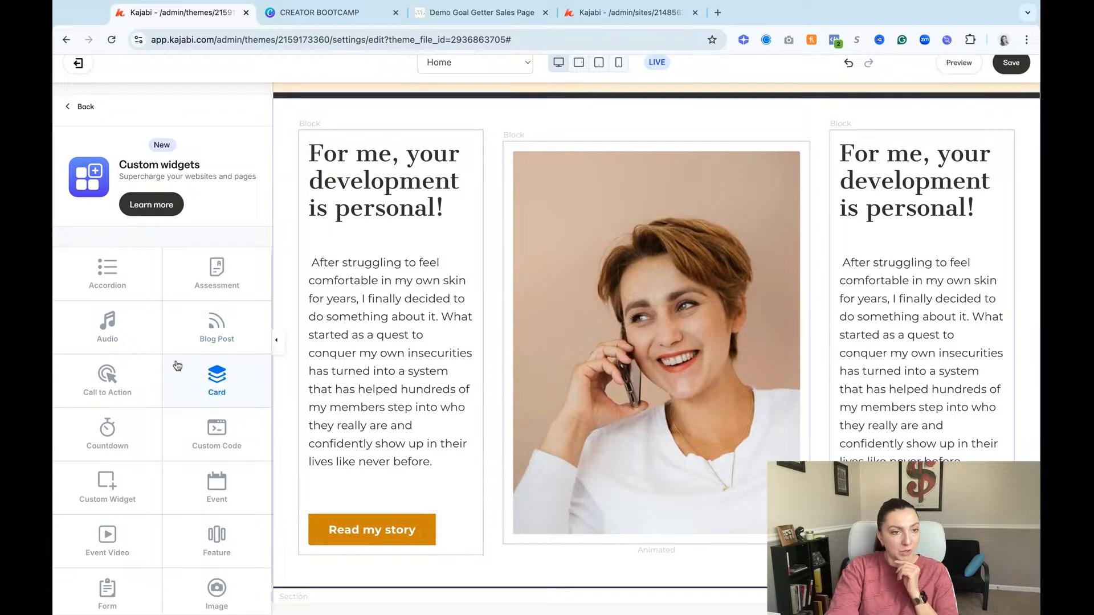
{"action": "scroll", "coordinate": [177, 365], "scroll_direction": "down", "scroll_amount": 5}
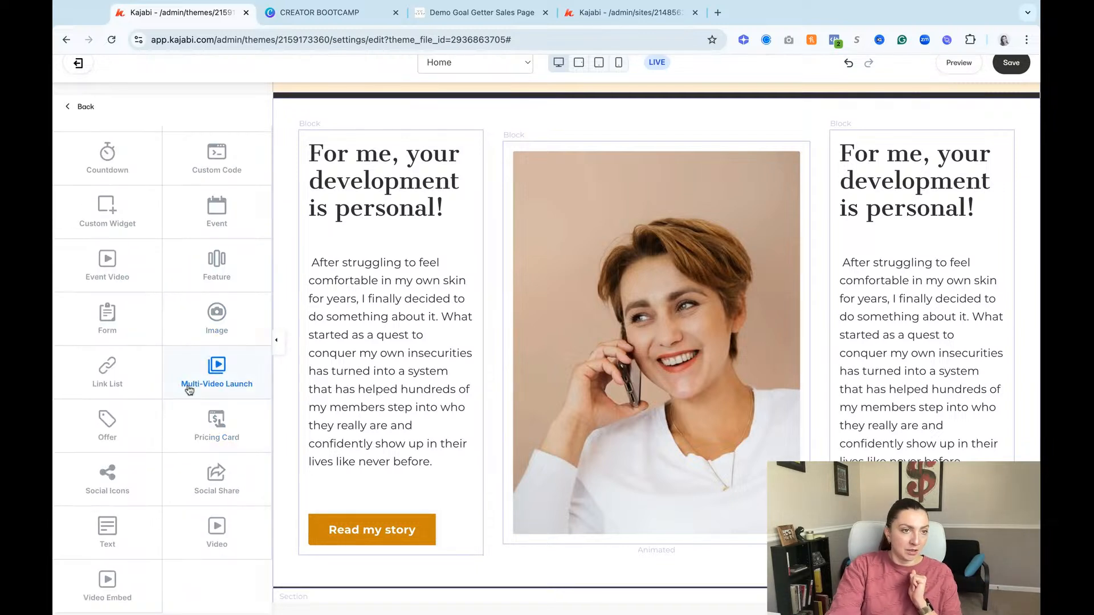
{"action": "left_click", "coordinate": [219, 326]}
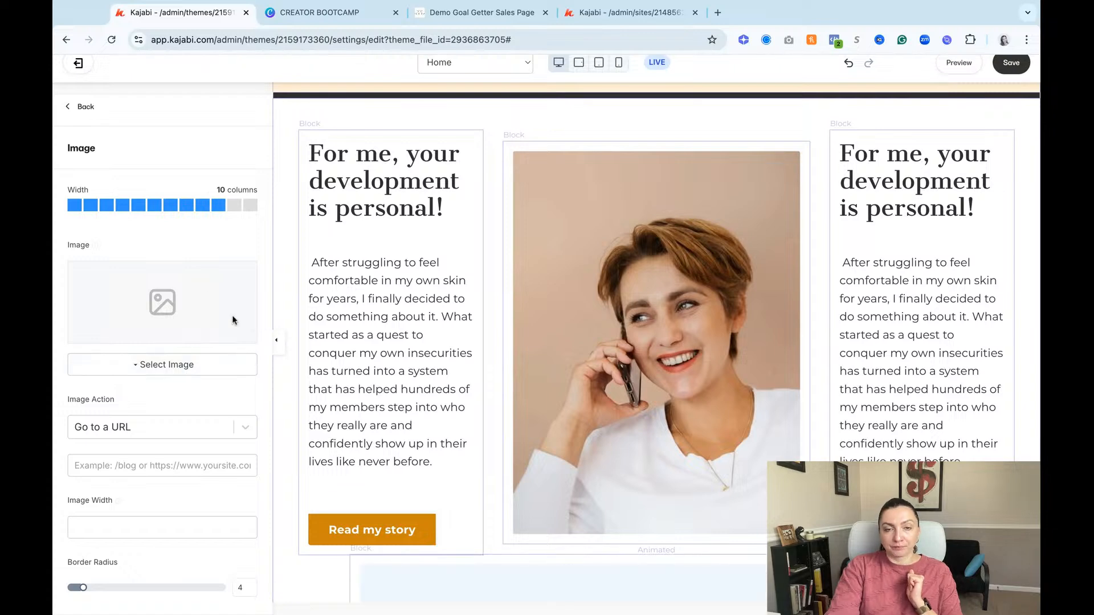
{"action": "scroll", "coordinate": [719, 439], "scroll_direction": "down", "scroll_amount": 5}
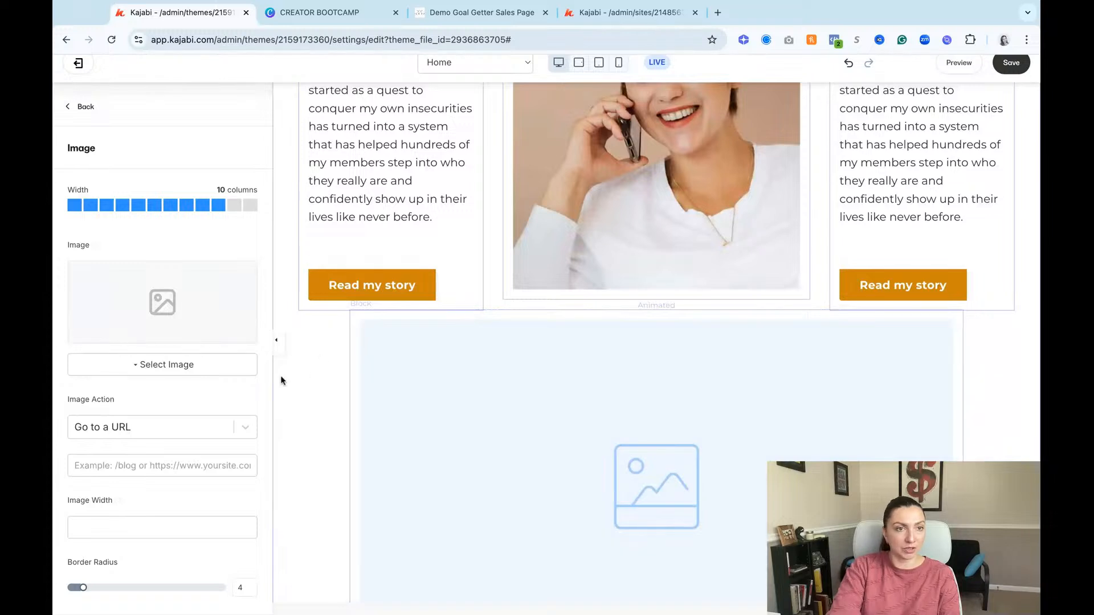
Step: Upload the checkout banner PNG into the new Image block, cropping off the blank strips on both sides of the landscape
{"action": "left_click", "coordinate": [200, 368]}
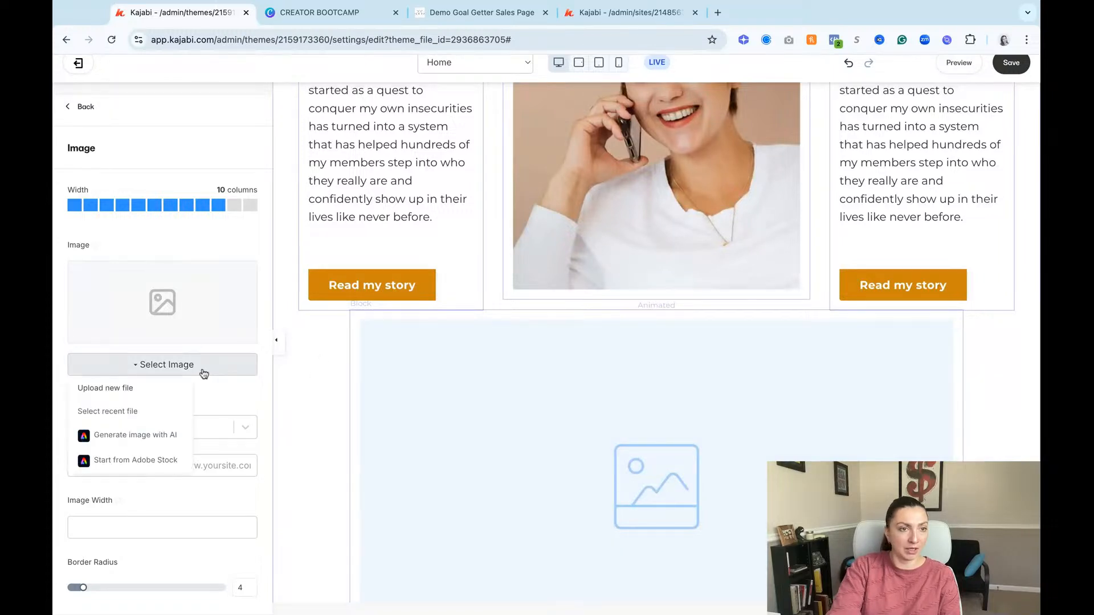
{"action": "left_click", "coordinate": [112, 387]}
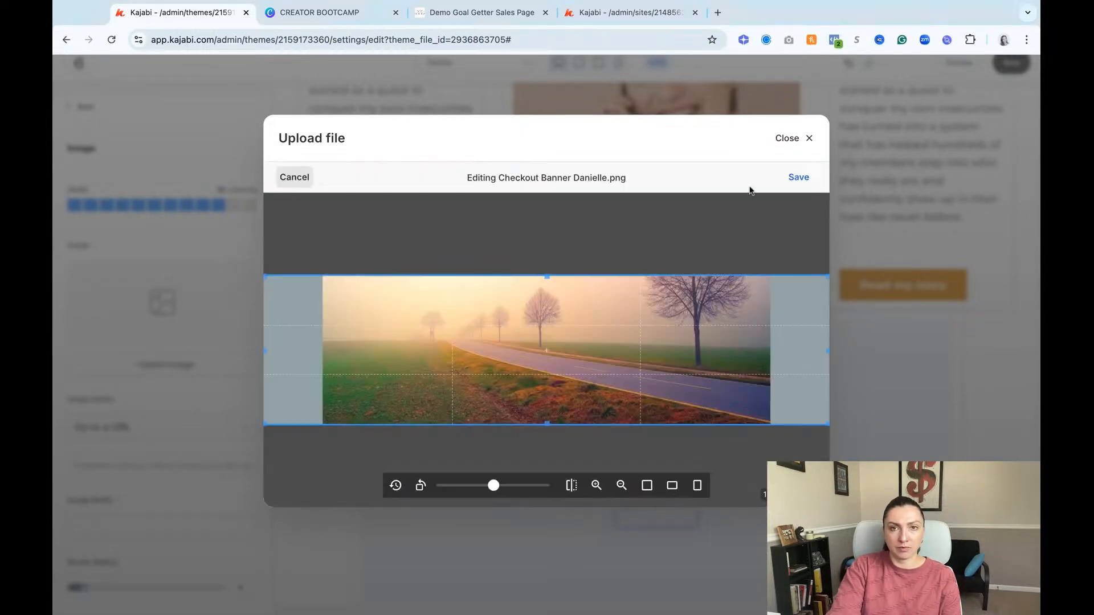
{"action": "left_click_drag", "start_coordinate": [828, 353], "coordinate": [768, 352]}
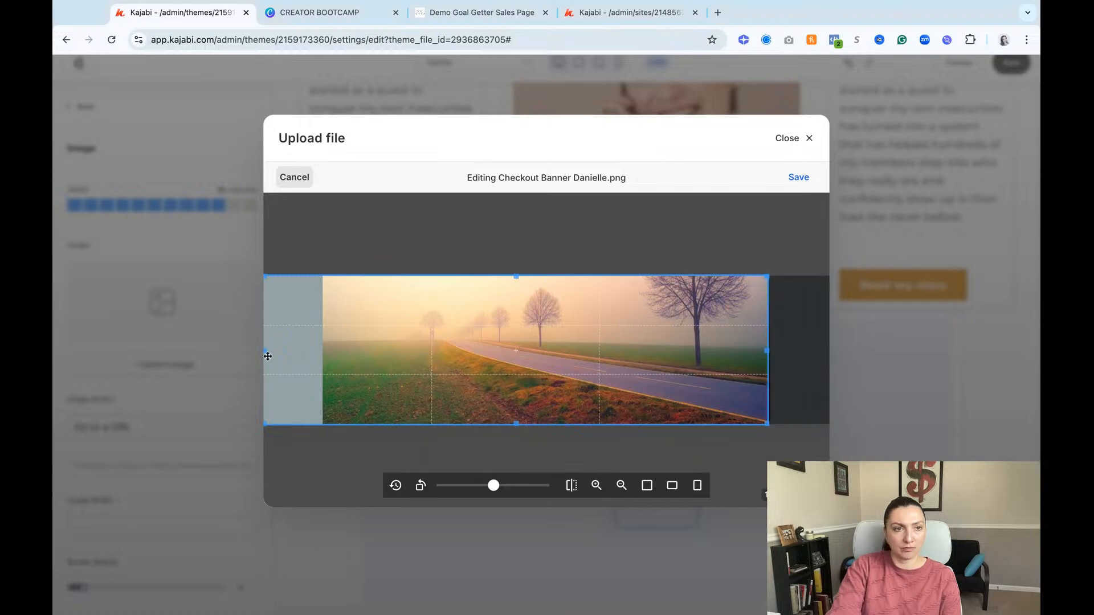
{"action": "left_click_drag", "start_coordinate": [265, 353], "coordinate": [326, 352]}
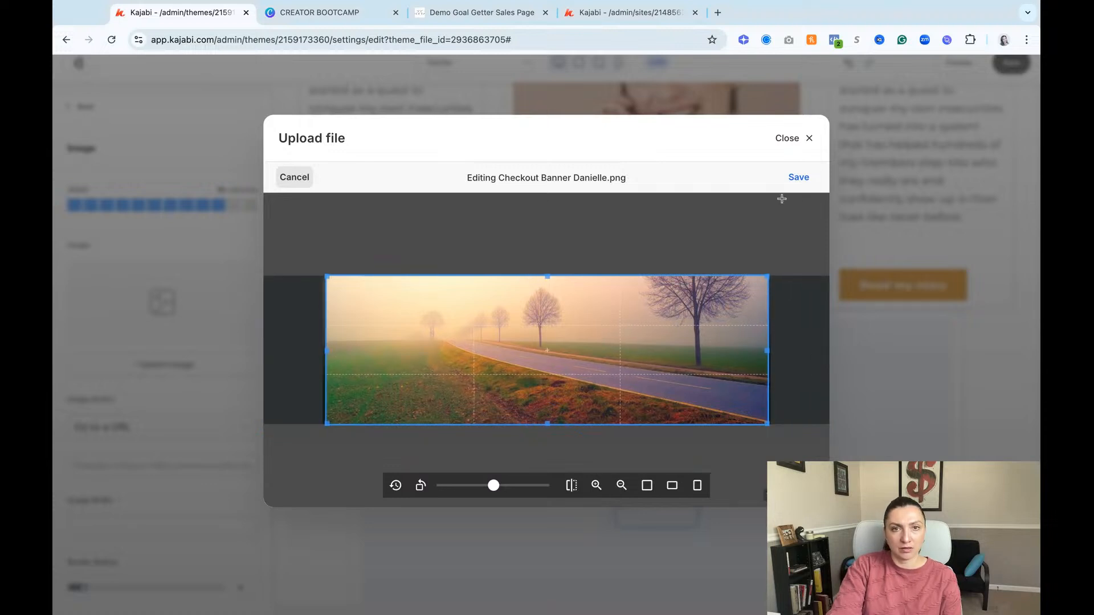
{"action": "left_click", "coordinate": [800, 179]}
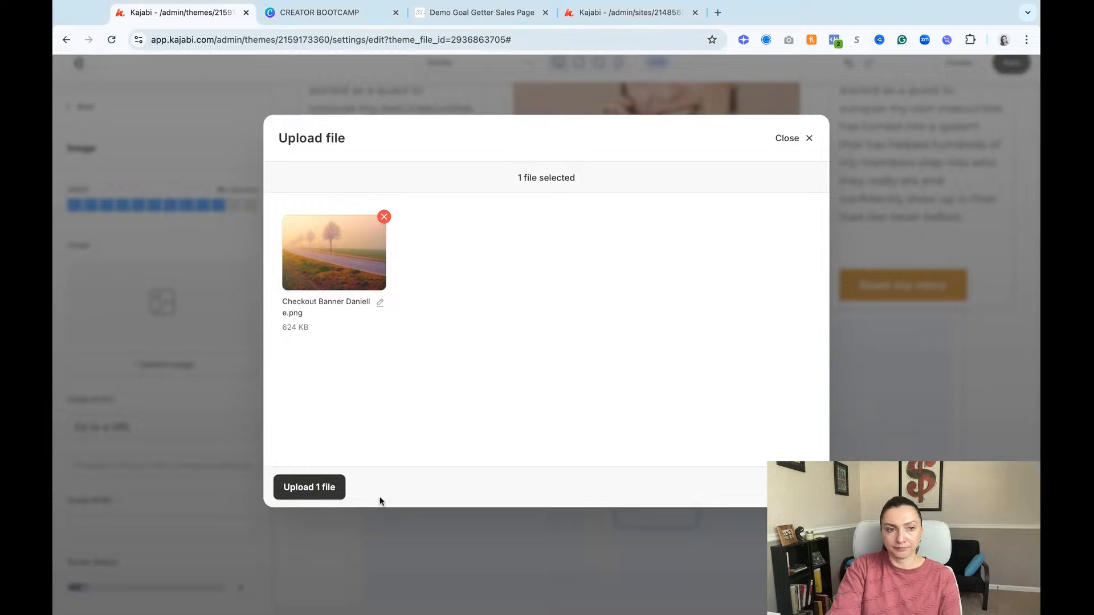
{"action": "left_click", "coordinate": [311, 497]}
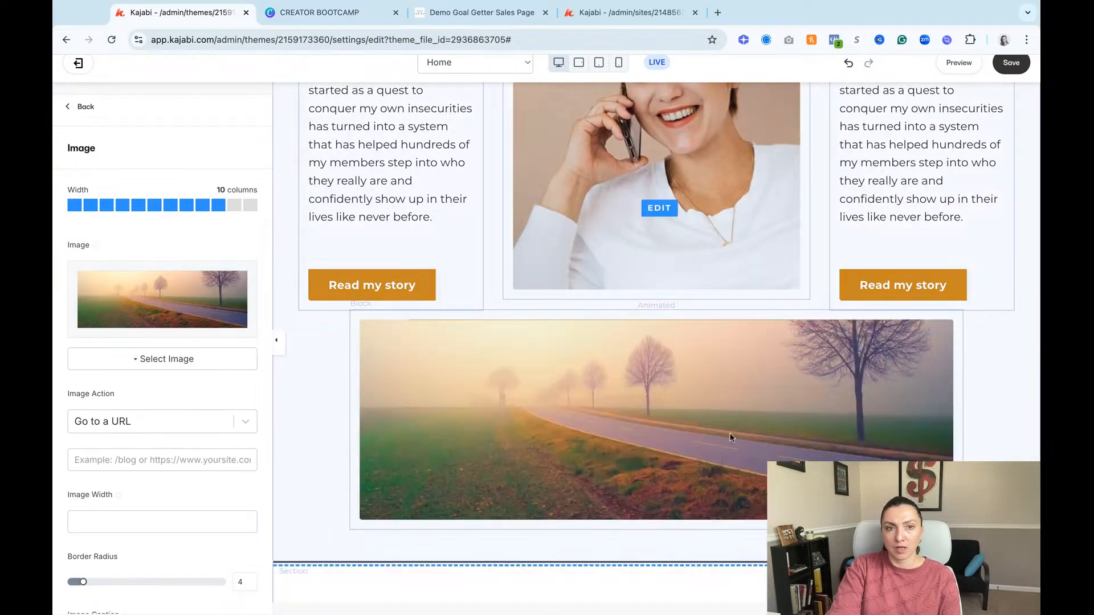
Step: Set the landscape banner block's desktop outside spacing to 30 above the image
{"action": "scroll", "coordinate": [731, 437], "scroll_direction": "up", "scroll_amount": 2}
{"action": "scroll", "coordinate": [732, 412], "scroll_direction": "up", "scroll_amount": 3}
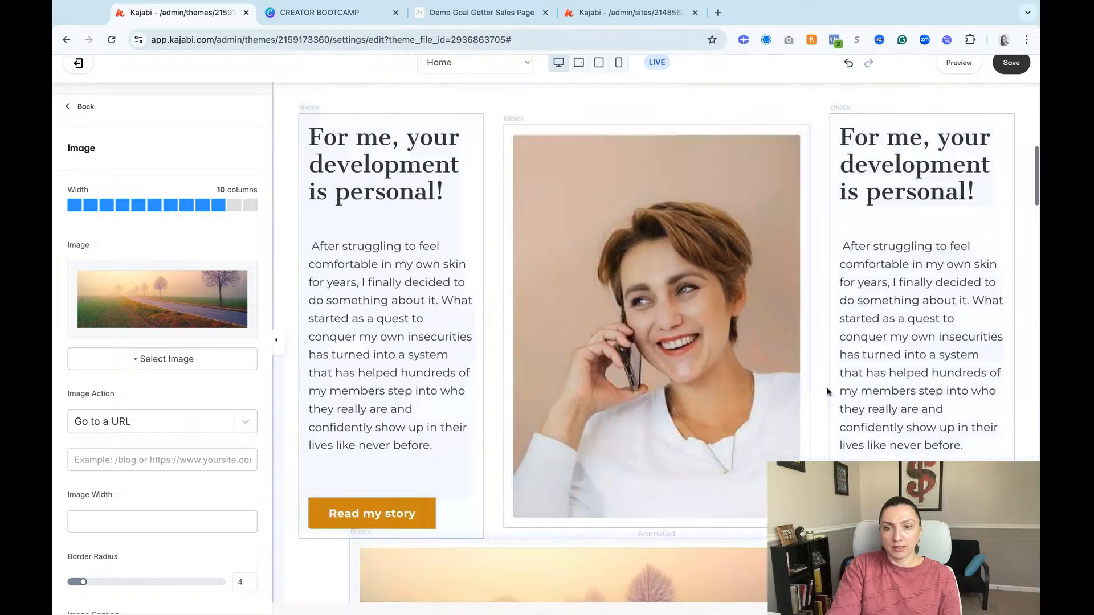
{"action": "scroll", "coordinate": [709, 365], "scroll_direction": "down", "scroll_amount": 4}
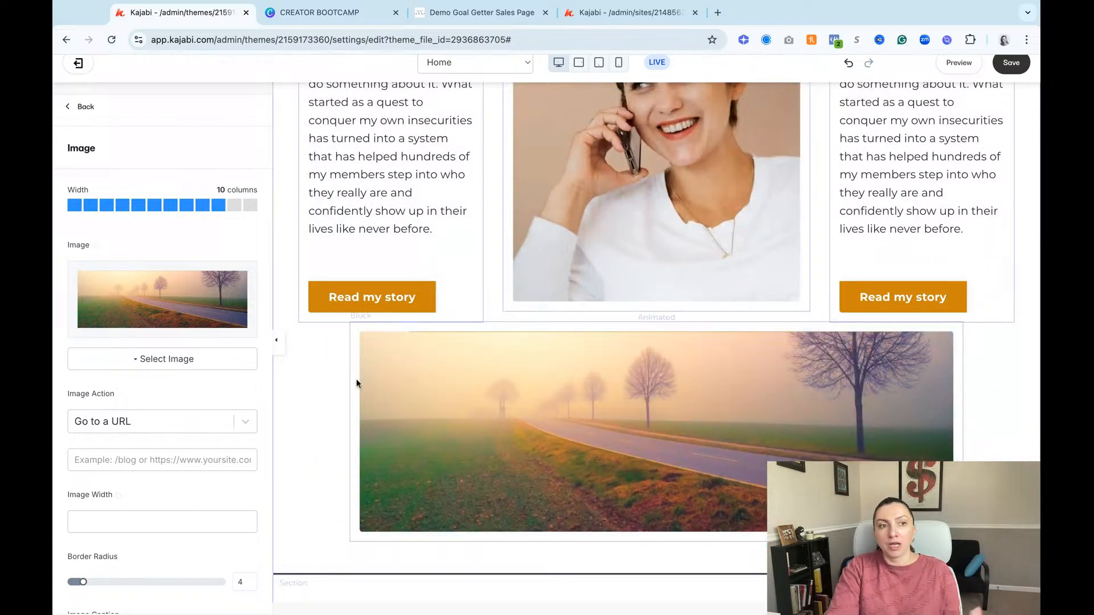
{"action": "scroll", "coordinate": [215, 456], "scroll_direction": "down", "scroll_amount": 2}
{"action": "scroll", "coordinate": [216, 456], "scroll_direction": "down", "scroll_amount": 4}
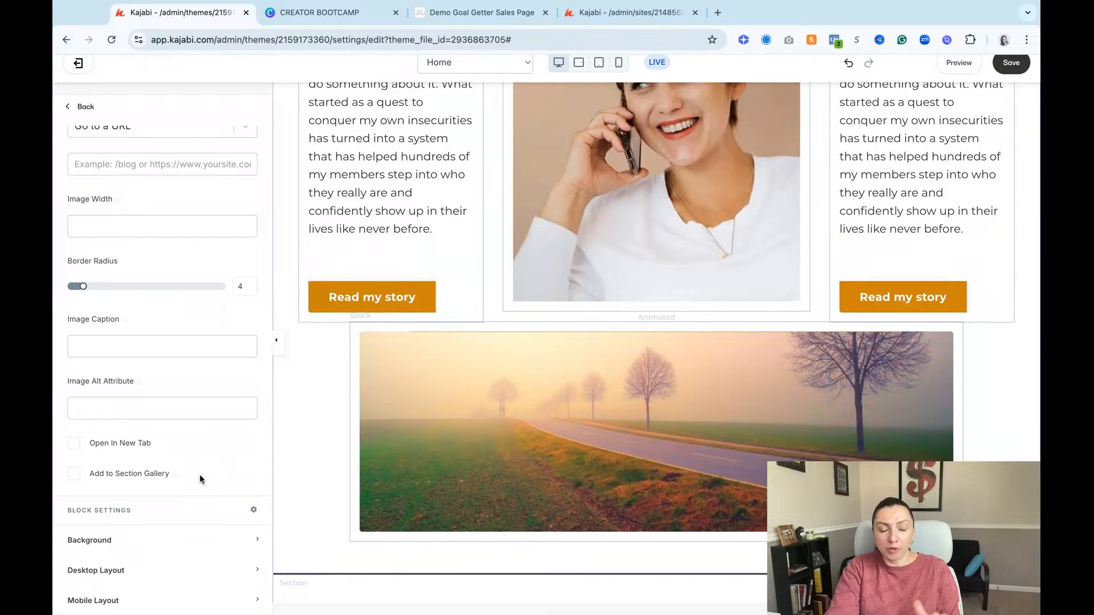
{"action": "scroll", "coordinate": [199, 474], "scroll_direction": "down", "scroll_amount": 3}
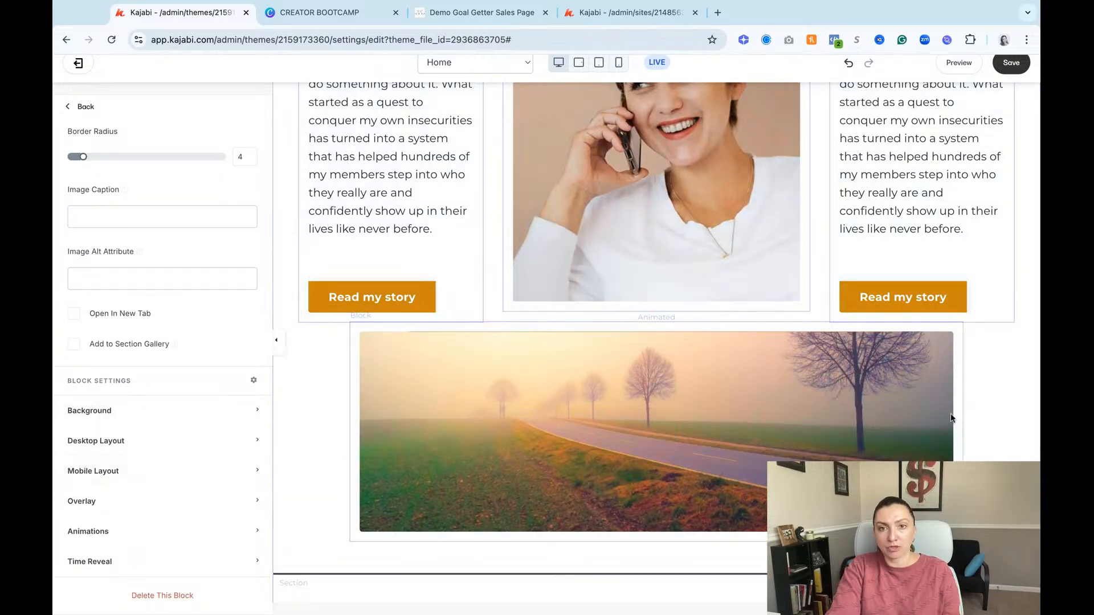
{"action": "left_click", "coordinate": [712, 404]}
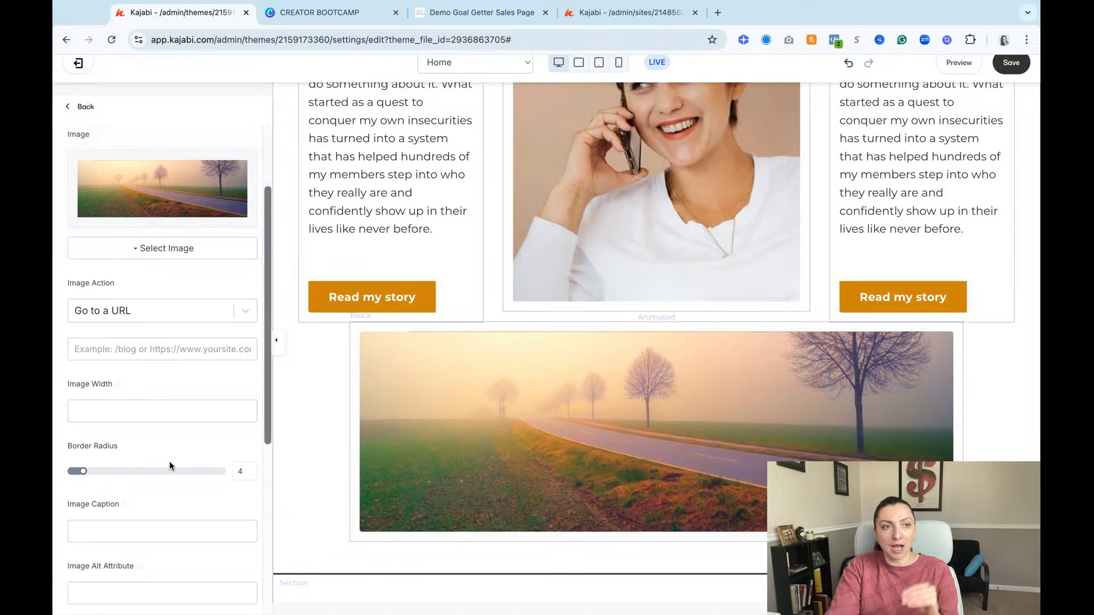
{"action": "scroll", "coordinate": [166, 457], "scroll_direction": "down", "scroll_amount": 7}
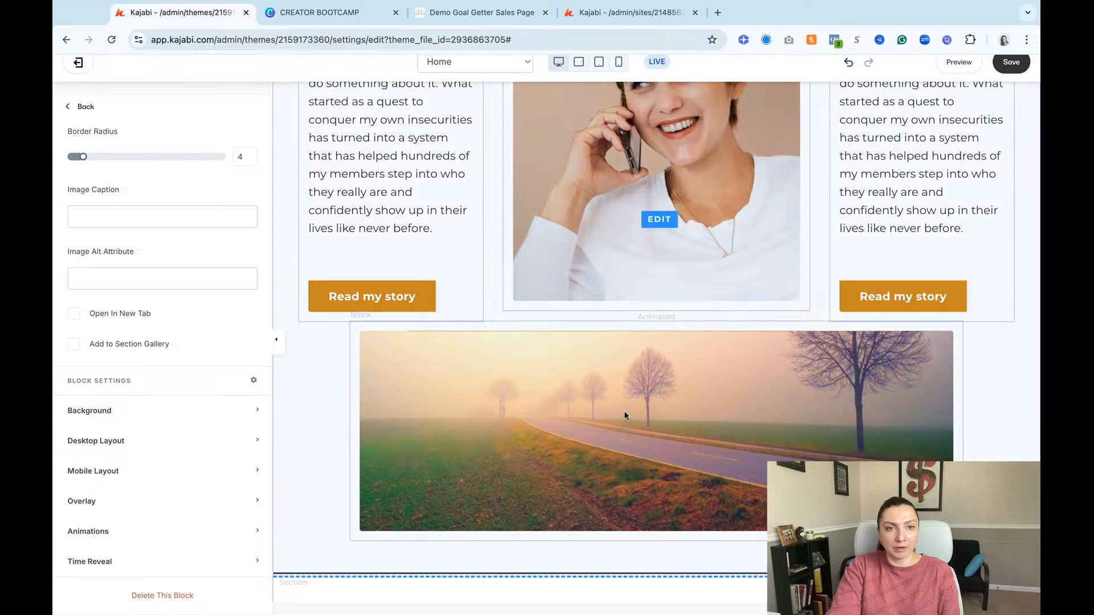
{"action": "left_click", "coordinate": [85, 447]}
{"action": "scroll", "coordinate": [169, 520], "scroll_direction": "down", "scroll_amount": 3}
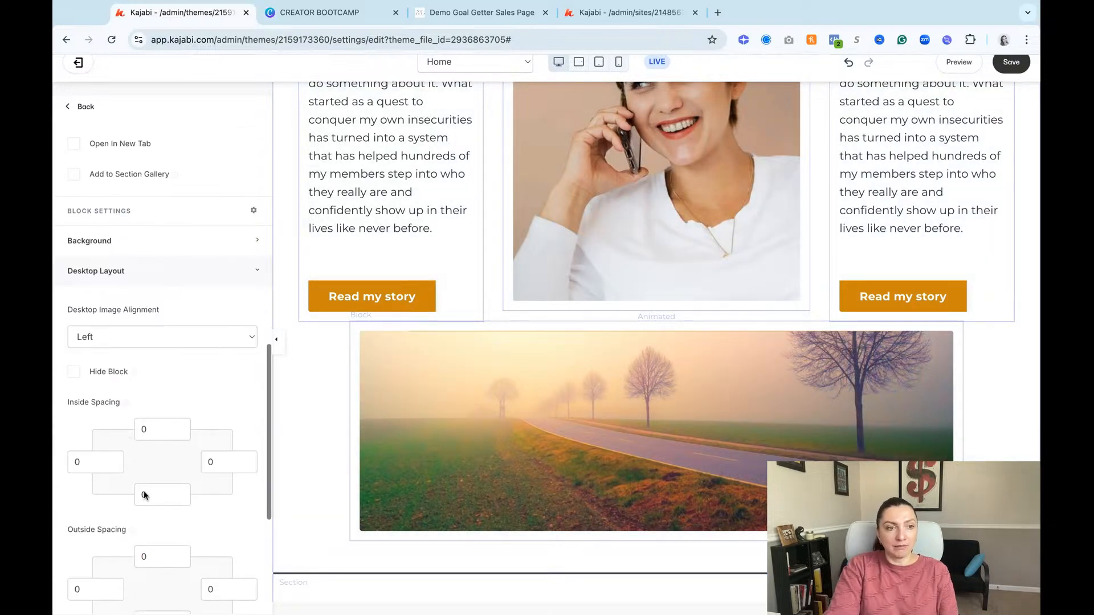
{"action": "scroll", "coordinate": [144, 494], "scroll_direction": "down", "scroll_amount": 3}
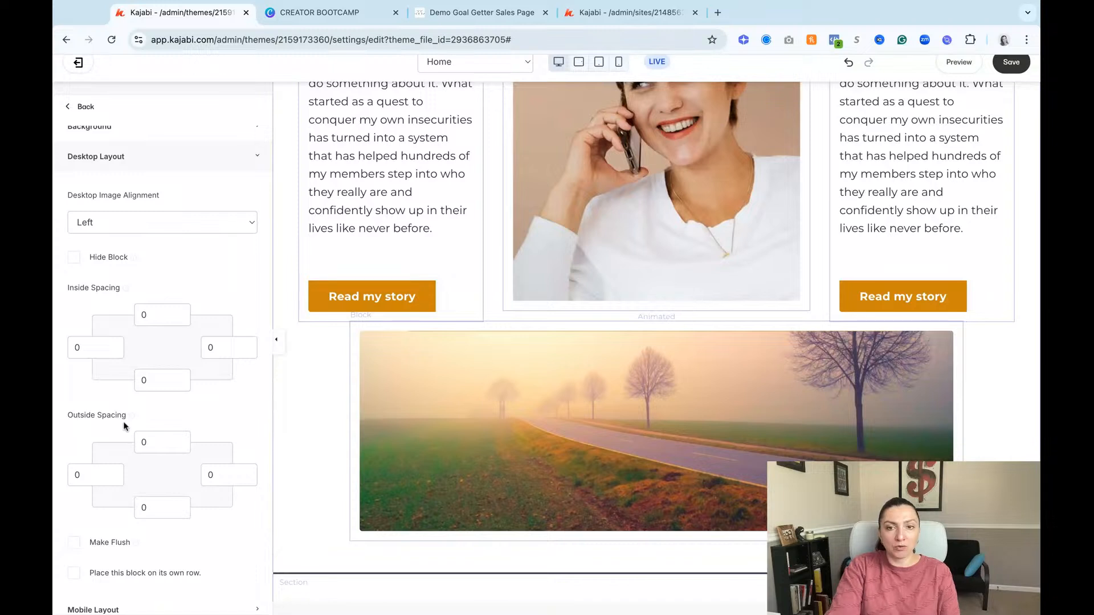
{"action": "left_click", "coordinate": [135, 442]}
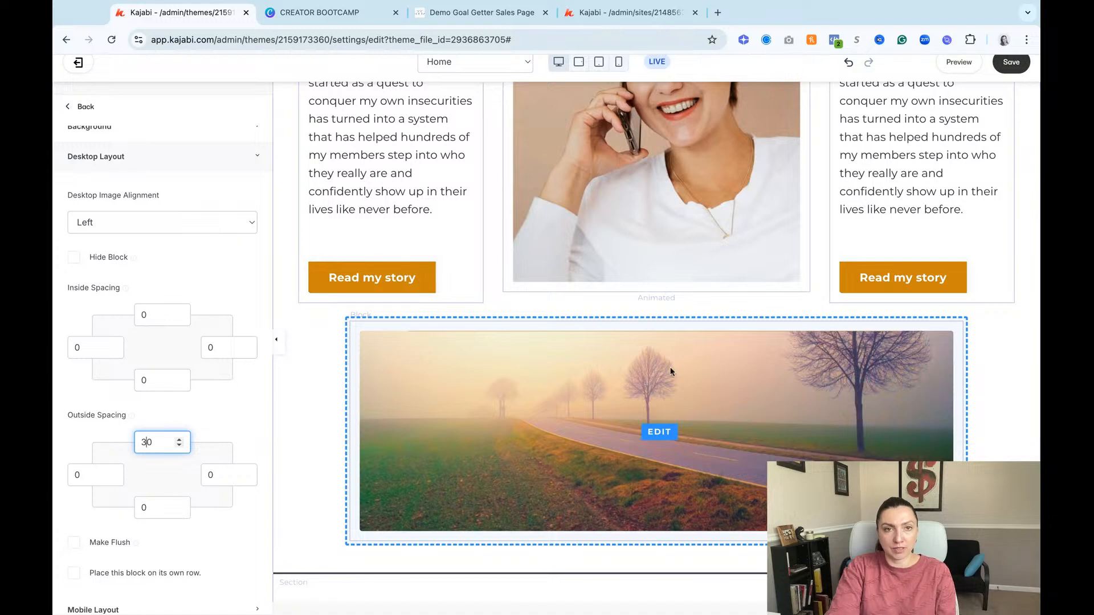
Step: Set the About portrait image block's desktop outside spacing to 50 below the image
{"action": "scroll", "coordinate": [763, 311], "scroll_direction": "up", "scroll_amount": 1}
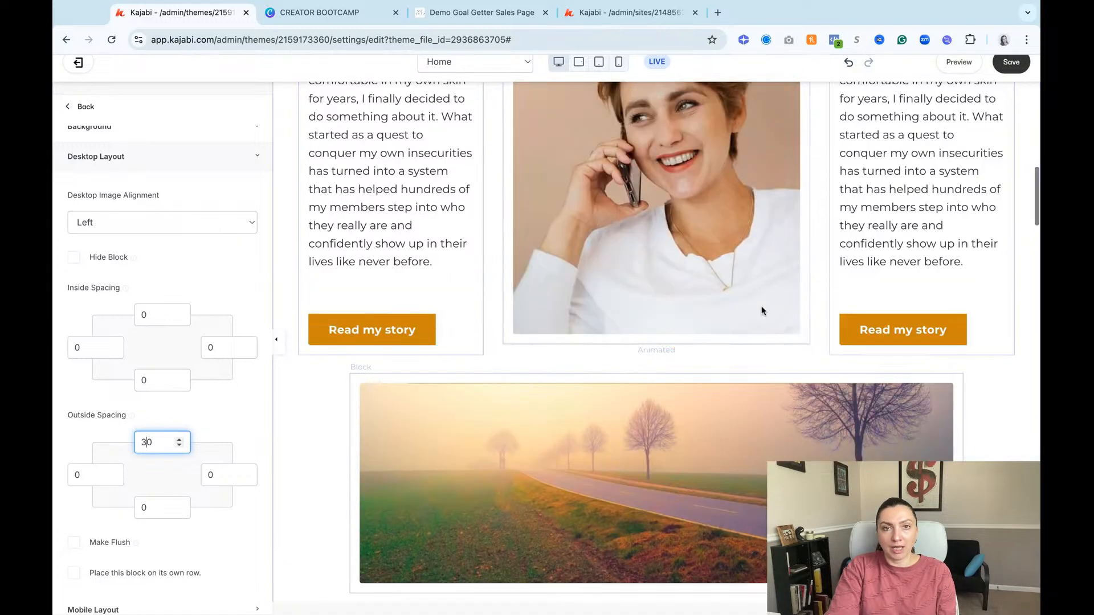
{"action": "scroll", "coordinate": [763, 311], "scroll_direction": "up", "scroll_amount": 3}
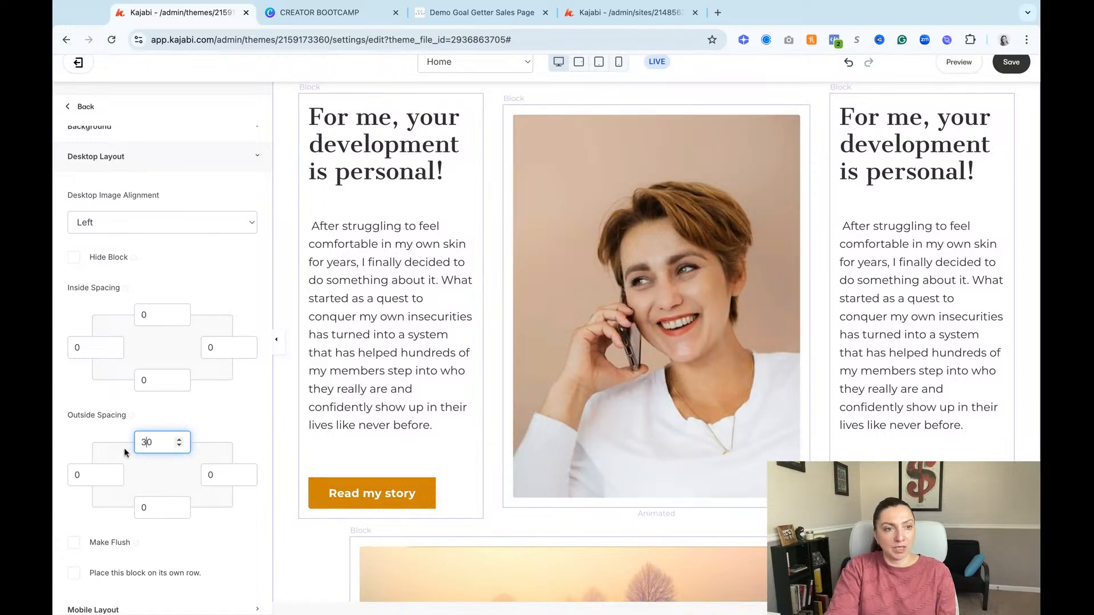
{"action": "left_click", "coordinate": [551, 412]}
{"action": "scroll", "coordinate": [114, 437], "scroll_direction": "down", "scroll_amount": 10}
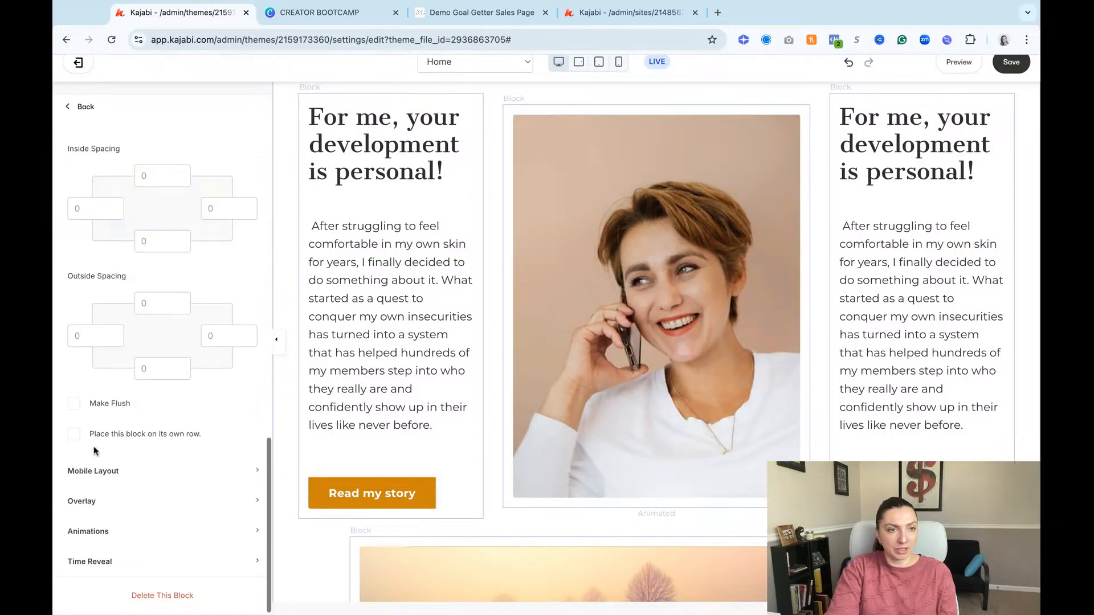
{"action": "left_click", "coordinate": [155, 369]}
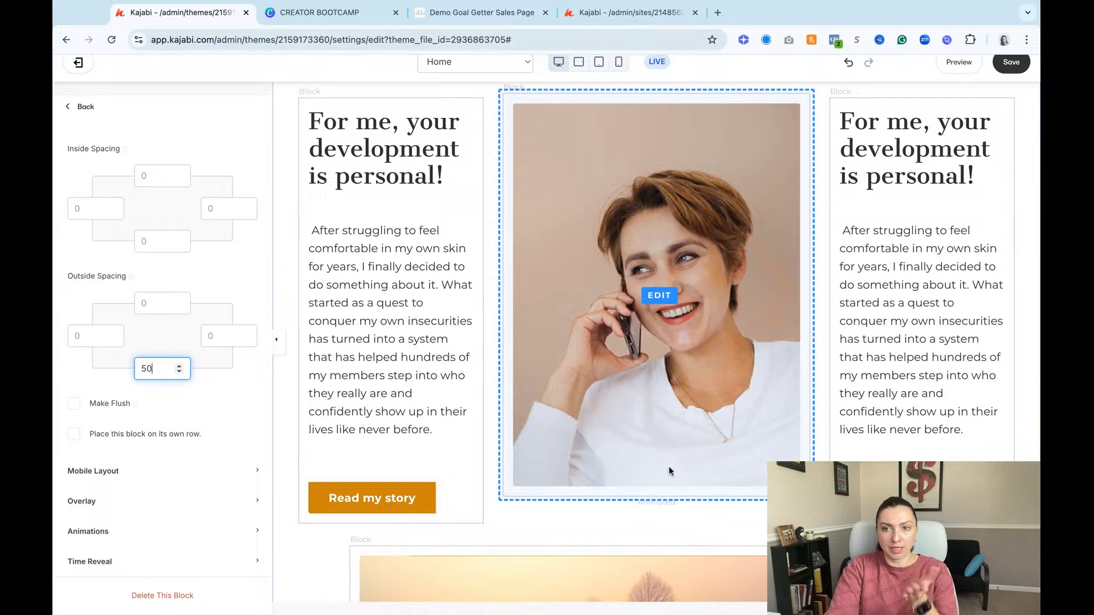
Step: Open the settings of the Features section headed "Resources for every stage of the journey"
{"action": "scroll", "coordinate": [859, 422], "scroll_direction": "down", "scroll_amount": 5}
{"action": "scroll", "coordinate": [858, 422], "scroll_direction": "down", "scroll_amount": 2}
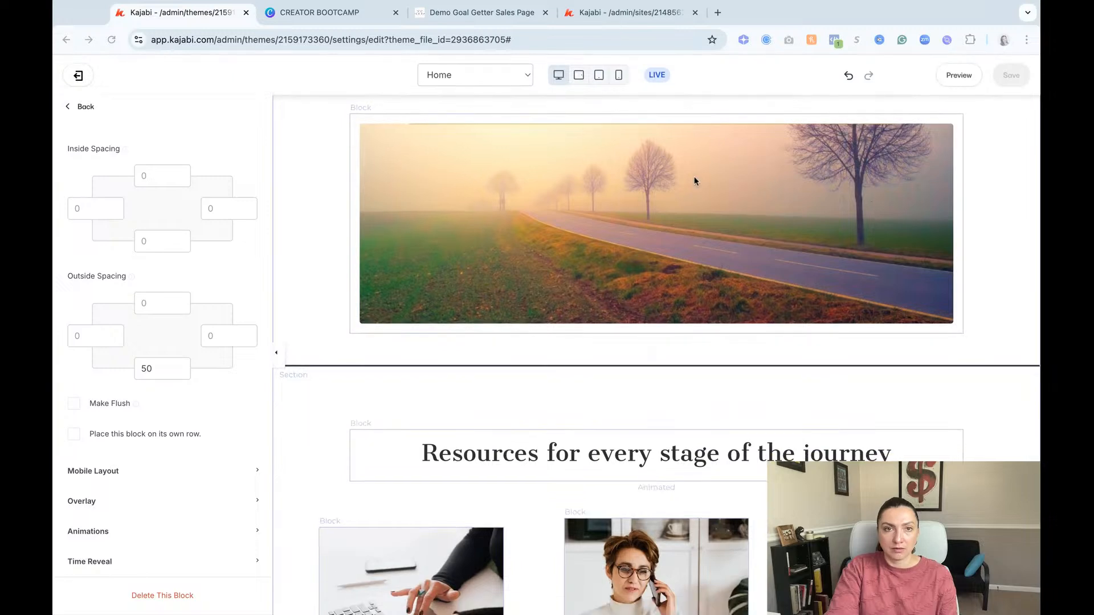
{"action": "scroll", "coordinate": [747, 392], "scroll_direction": "down", "scroll_amount": 2}
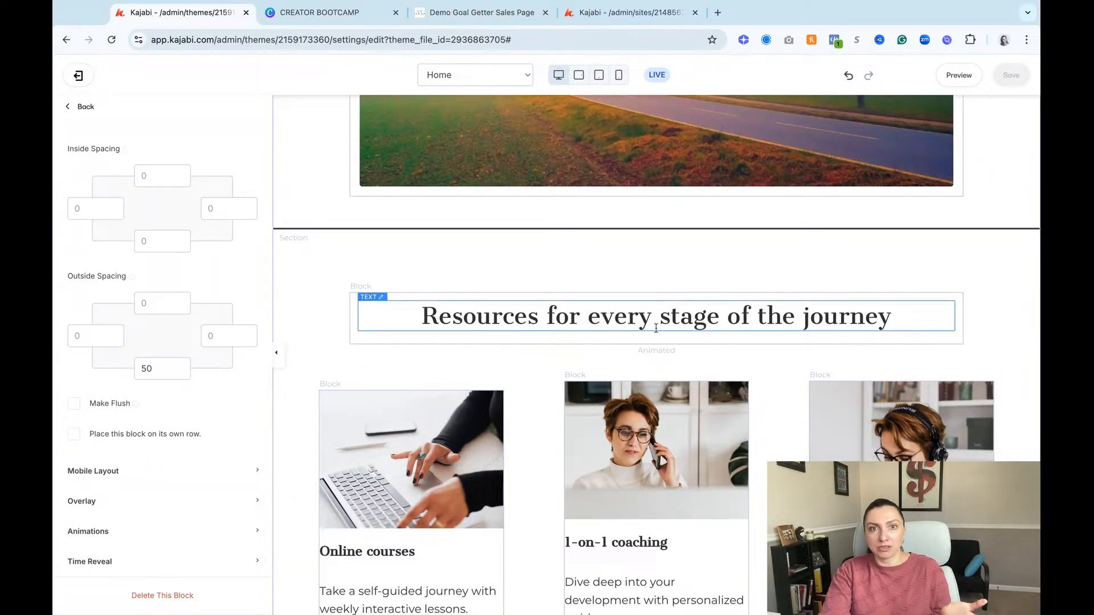
{"action": "left_click", "coordinate": [696, 242]}
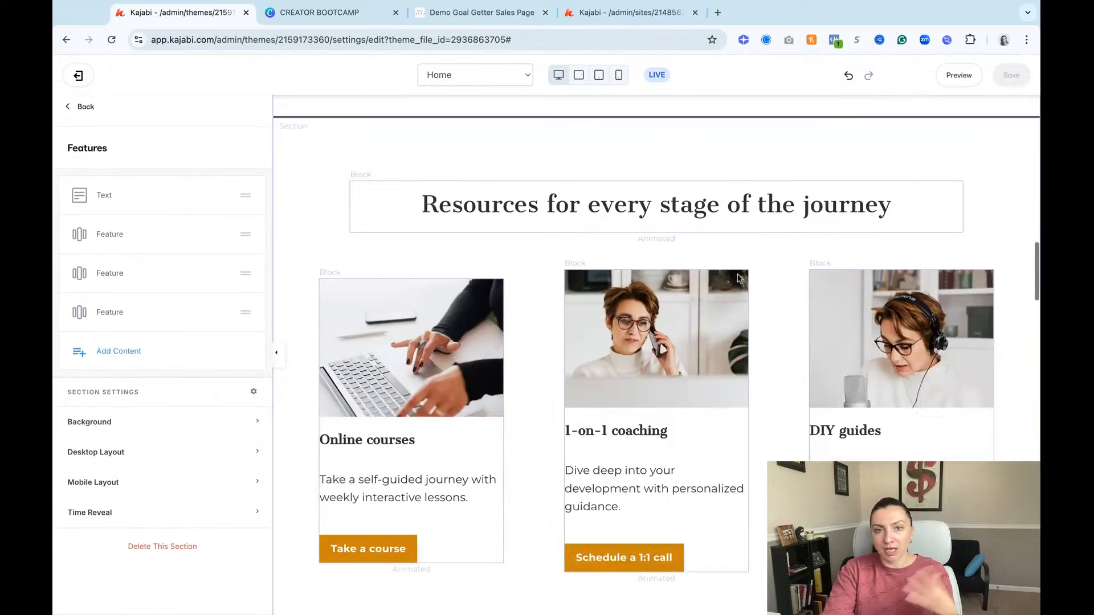
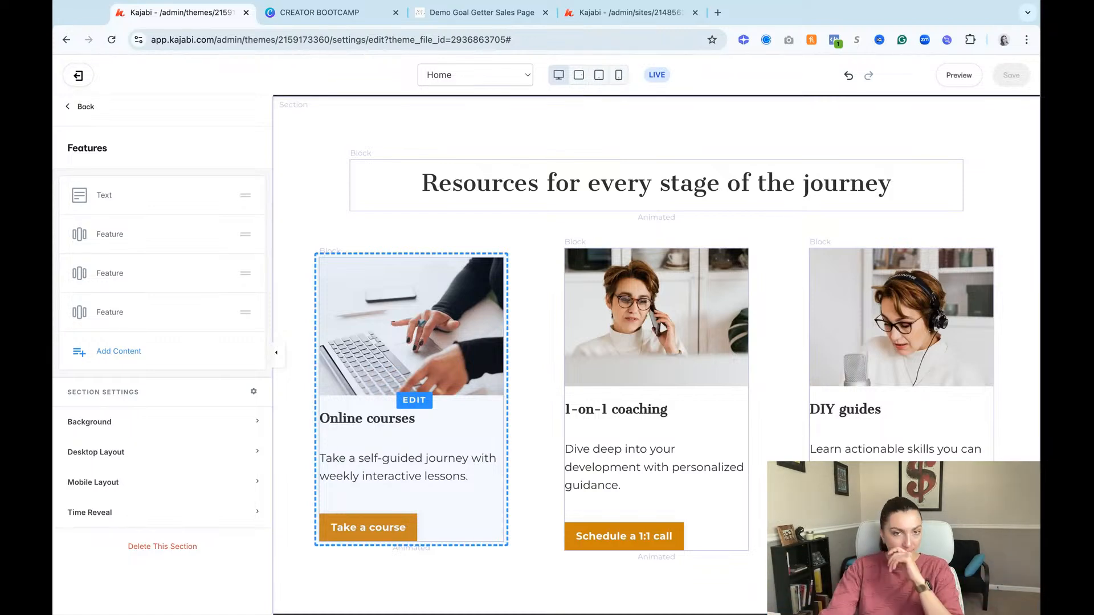
Step: Delete the first testimonial section below Features, with the quote "My life will never be the same and it's all thanks to Victoria!"
{"action": "scroll", "coordinate": [705, 379], "scroll_direction": "down", "scroll_amount": 10}
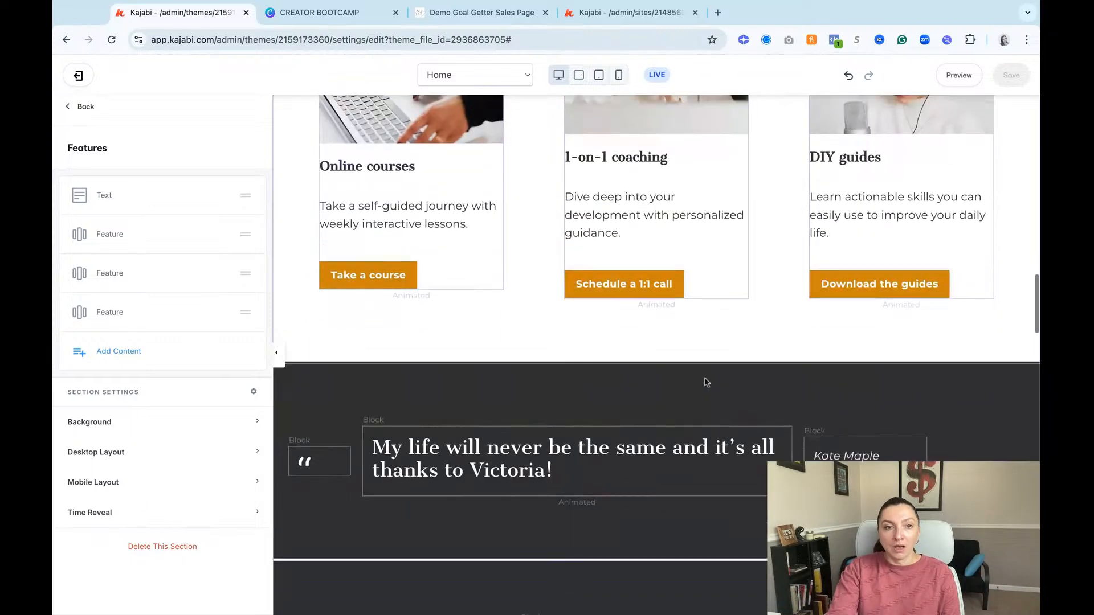
{"action": "scroll", "coordinate": [705, 382], "scroll_direction": "down", "scroll_amount": 6}
{"action": "scroll", "coordinate": [706, 381], "scroll_direction": "up", "scroll_amount": 8}
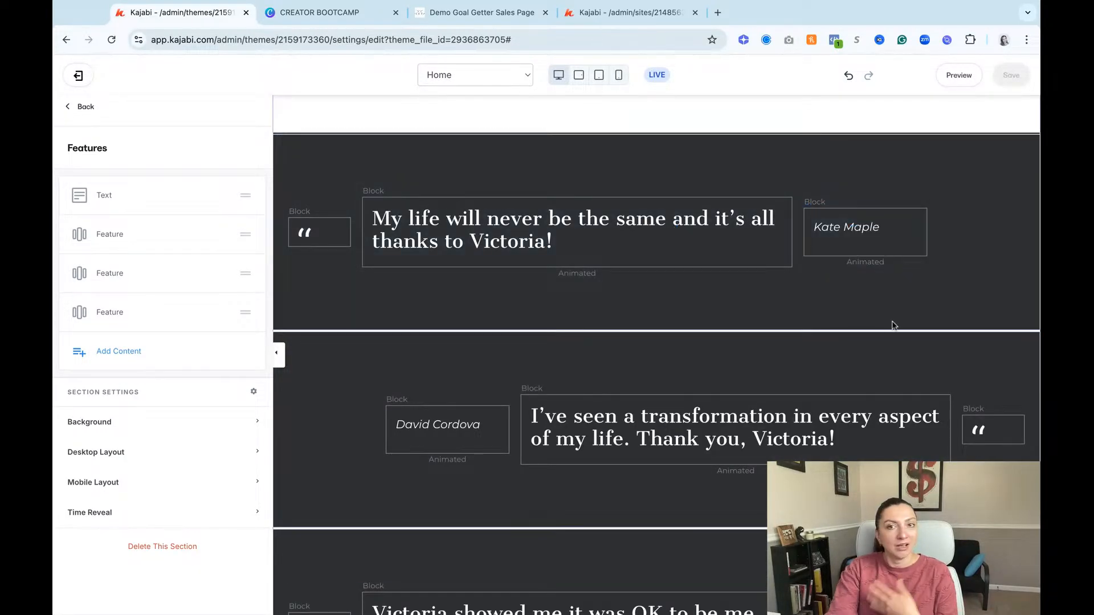
{"action": "left_click", "coordinate": [897, 316]}
{"action": "scroll", "coordinate": [946, 325], "scroll_direction": "up", "scroll_amount": 2}
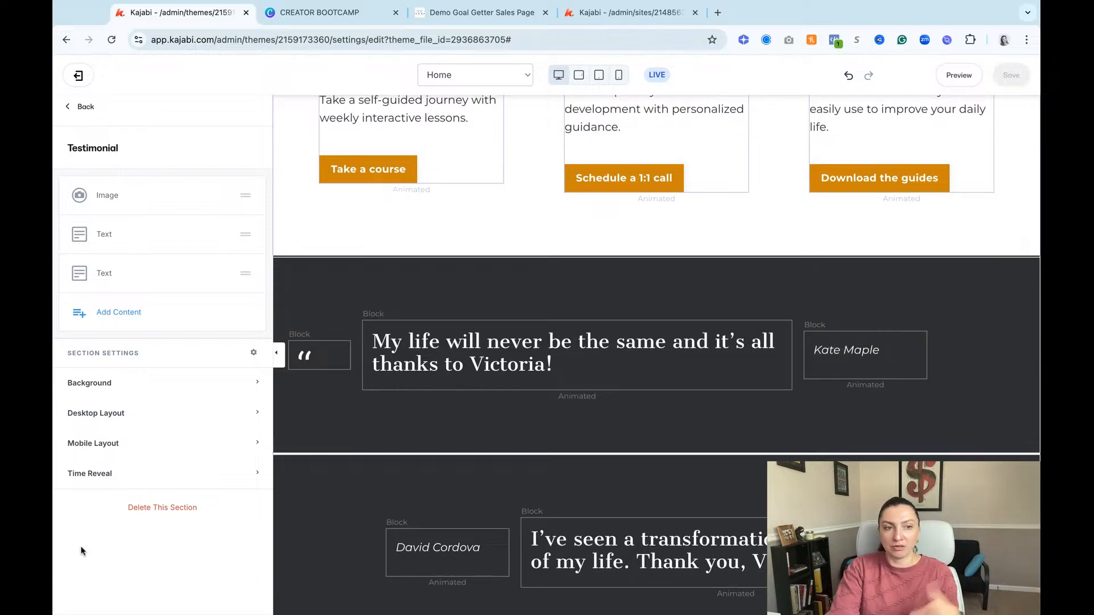
{"action": "left_click", "coordinate": [154, 513]}
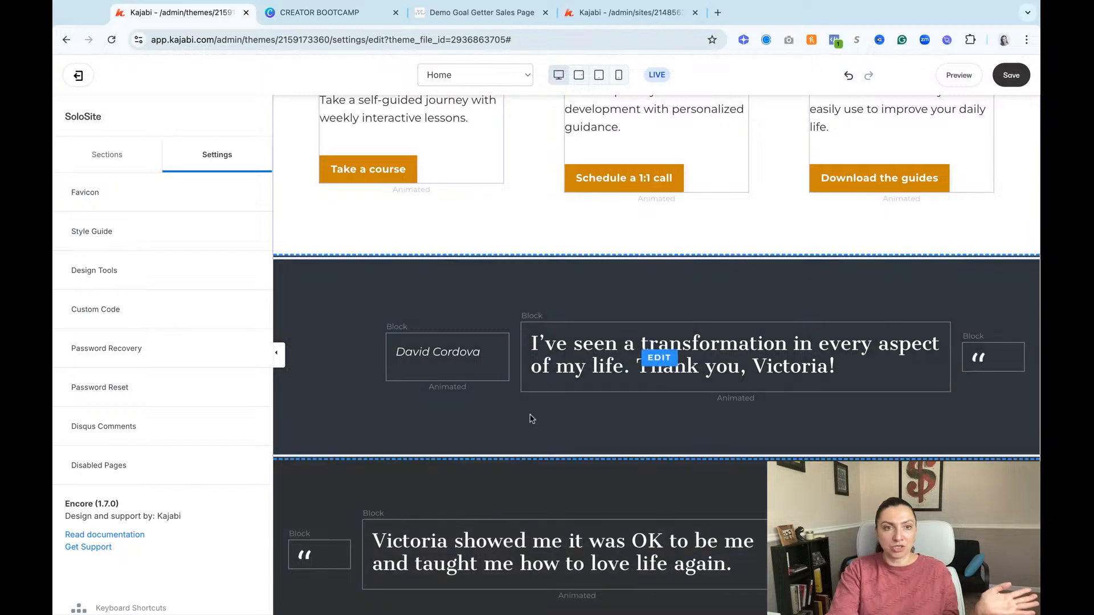
Step: Delete the author name text block from the "I've seen a transformation" testimonial and return to the page's section list
{"action": "left_click", "coordinate": [469, 354]}
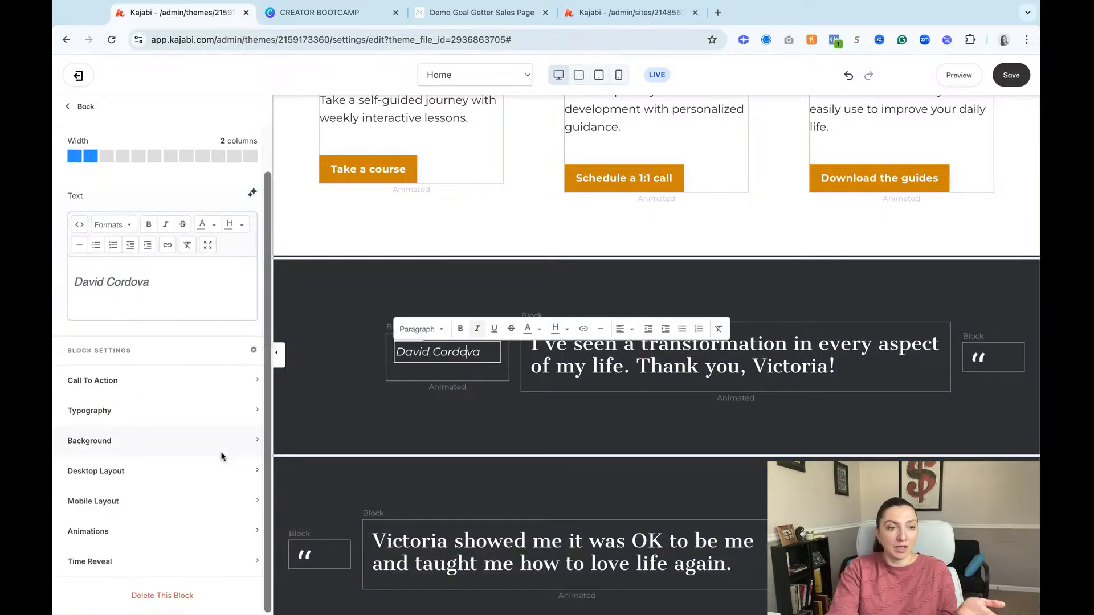
{"action": "left_click", "coordinate": [186, 596]}
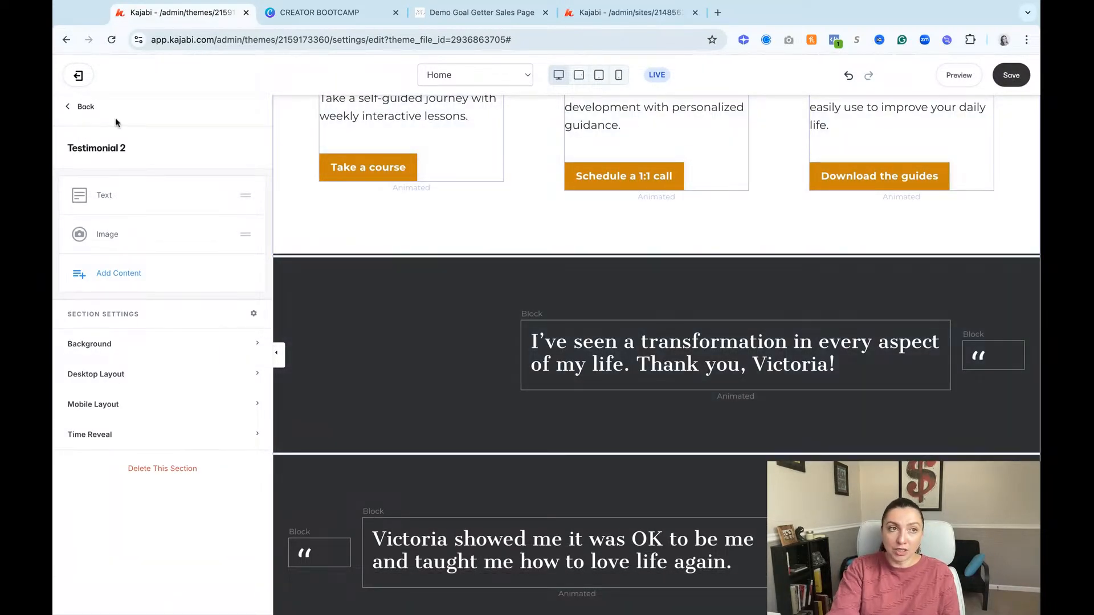
{"action": "left_click", "coordinate": [73, 109]}
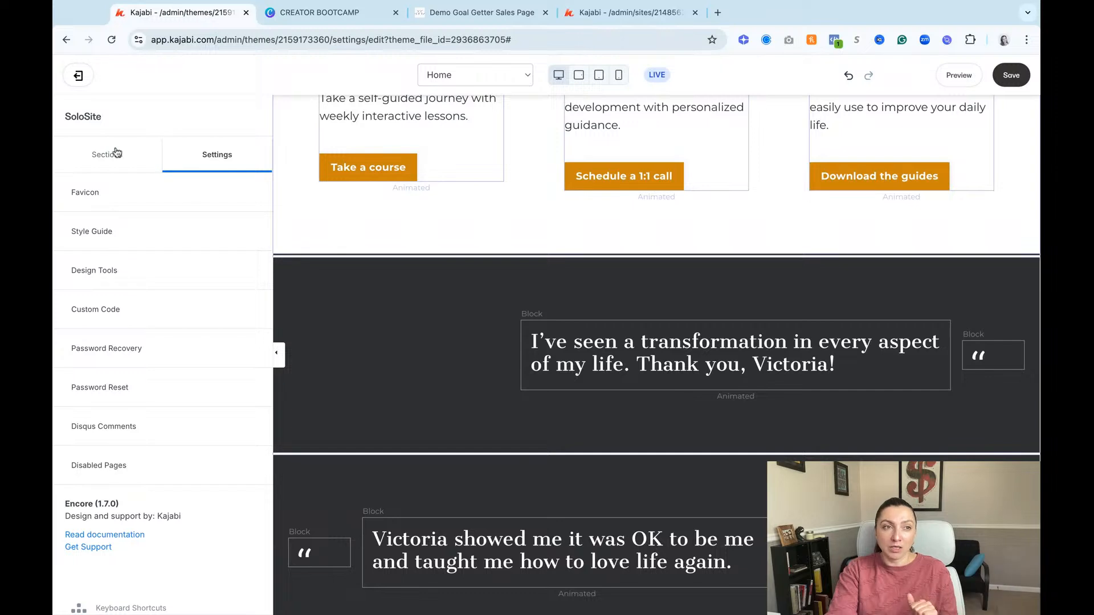
{"action": "left_click", "coordinate": [106, 155]}
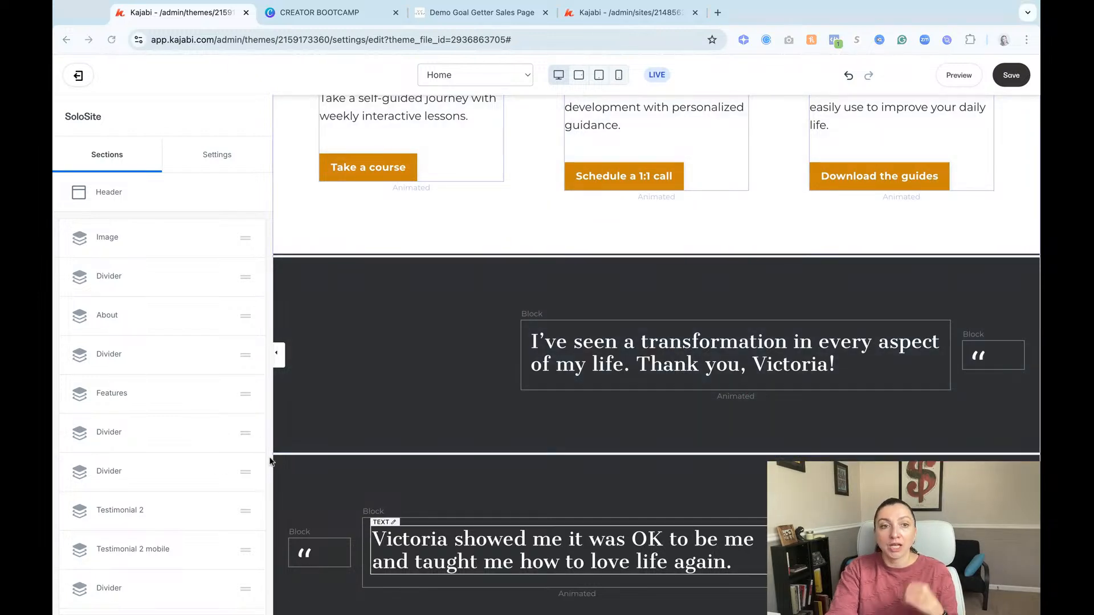
Step: Identify the section holding the "I've seen a transformation" quote and hide that Testimonial 2 section
{"action": "left_click", "coordinate": [439, 302]}
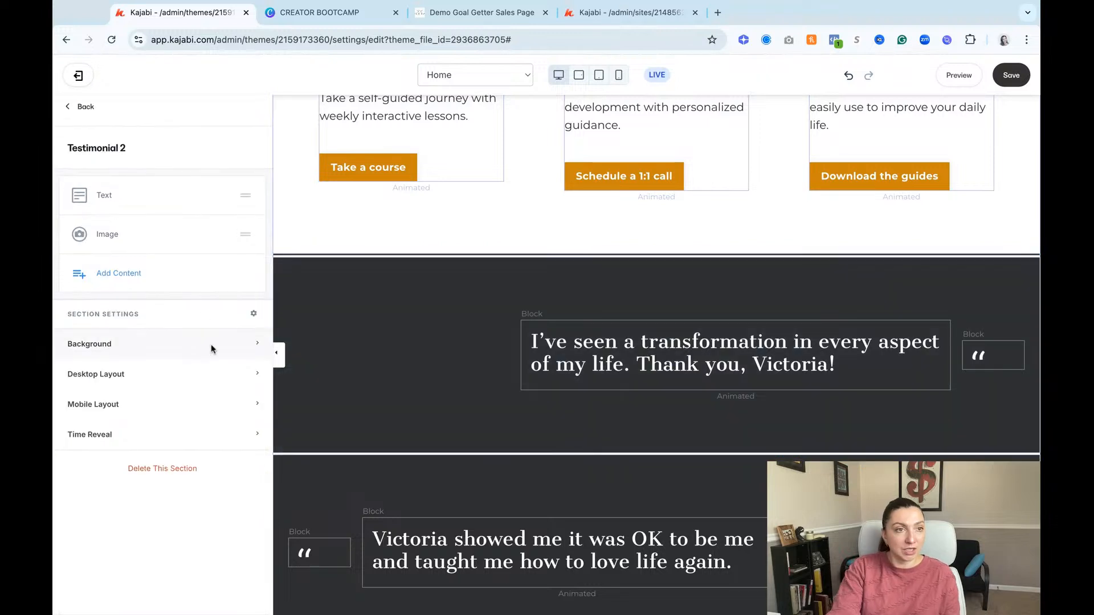
{"action": "left_click_drag", "start_coordinate": [74, 151], "coordinate": [126, 149]}
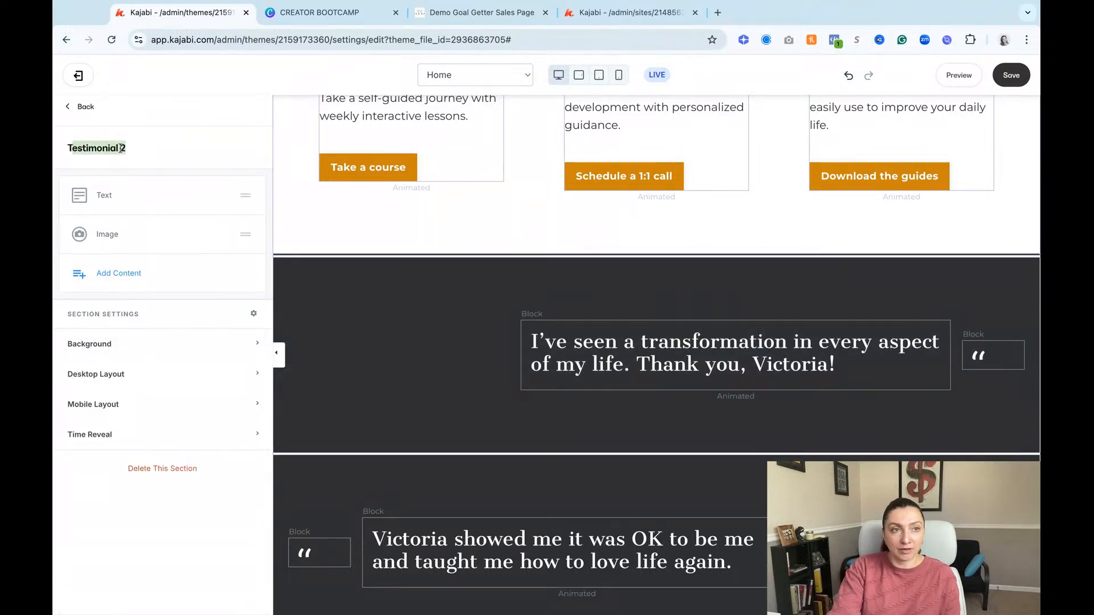
{"action": "left_click", "coordinate": [116, 147]}
{"action": "left_click", "coordinate": [94, 110]}
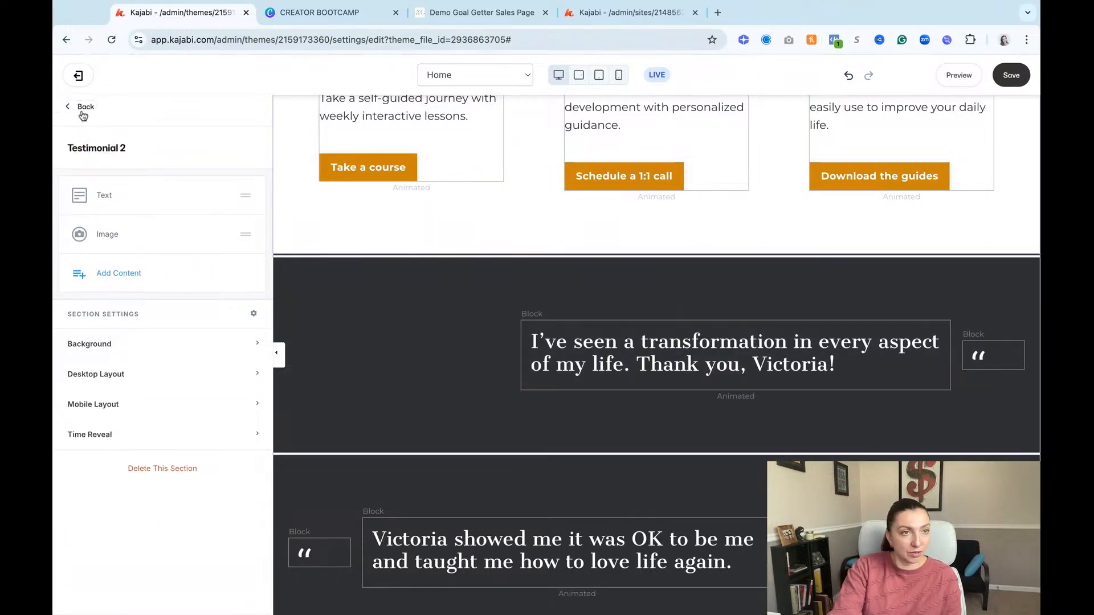
{"action": "left_click", "coordinate": [84, 108]}
{"action": "scroll", "coordinate": [179, 342], "scroll_direction": "down", "scroll_amount": 3}
{"action": "scroll", "coordinate": [183, 342], "scroll_direction": "down", "scroll_amount": 1}
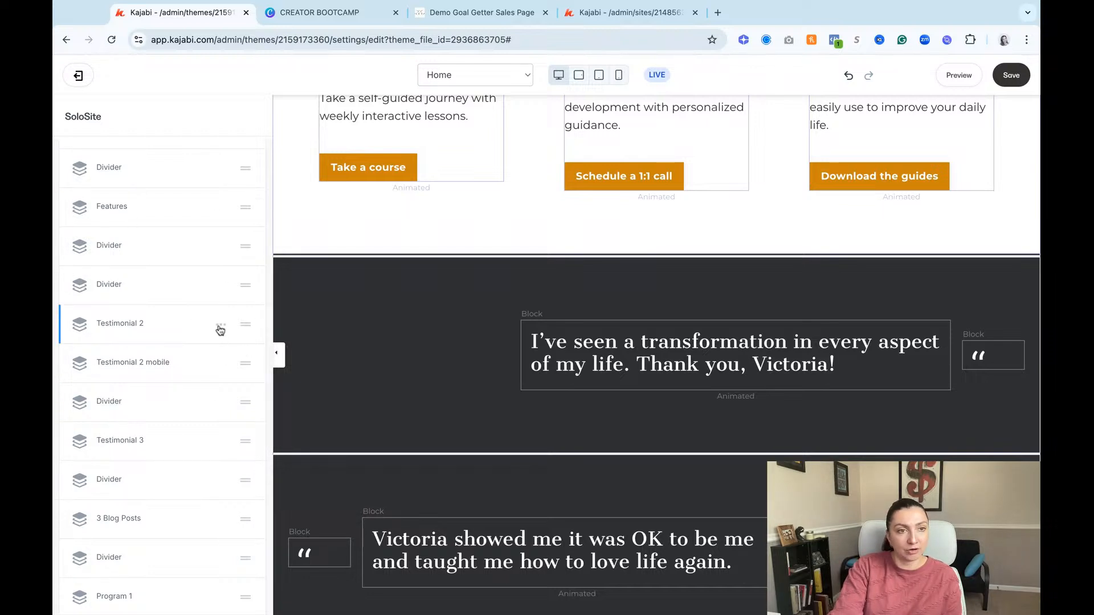
{"action": "left_click", "coordinate": [225, 328]}
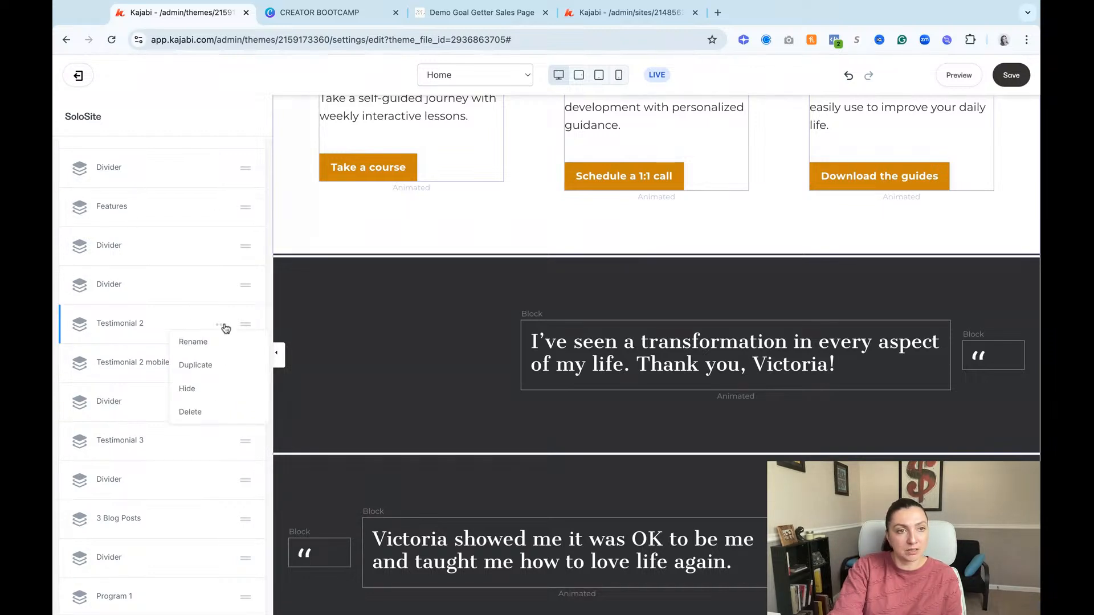
{"action": "left_click", "coordinate": [208, 390]}
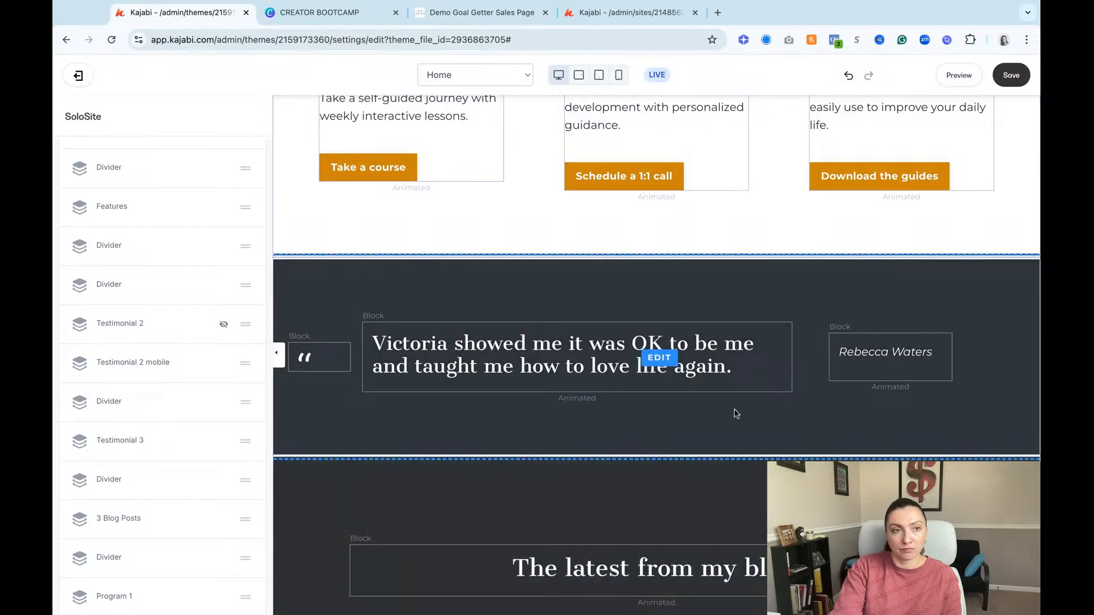
Step: Hide the Testimonial 2 mobile and Testimonial 3 sections and delete the divider between them
{"action": "left_click", "coordinate": [221, 364]}
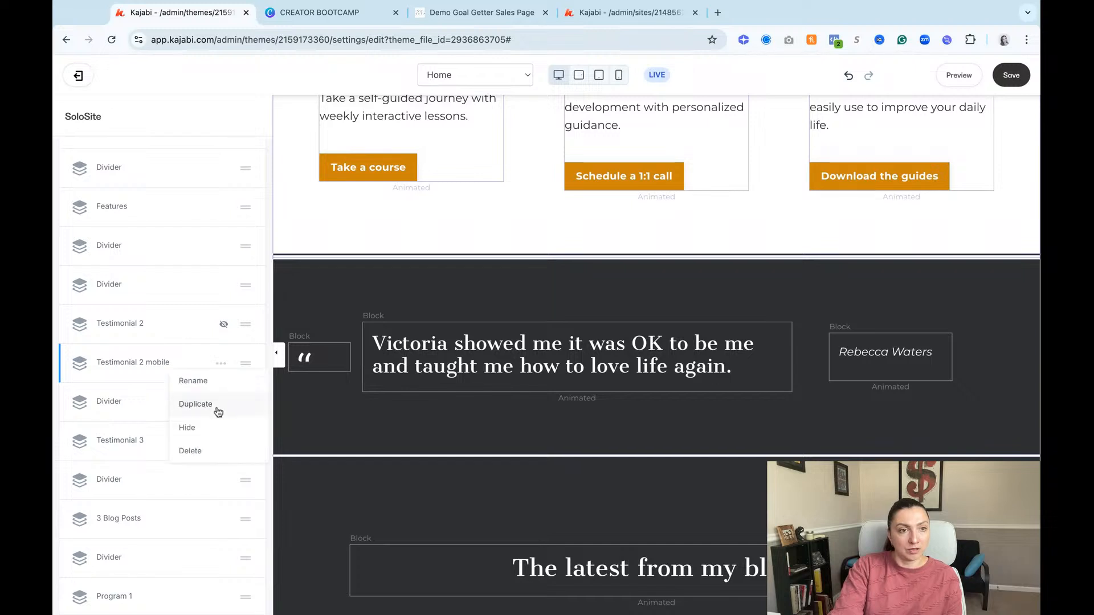
{"action": "left_click", "coordinate": [212, 428]}
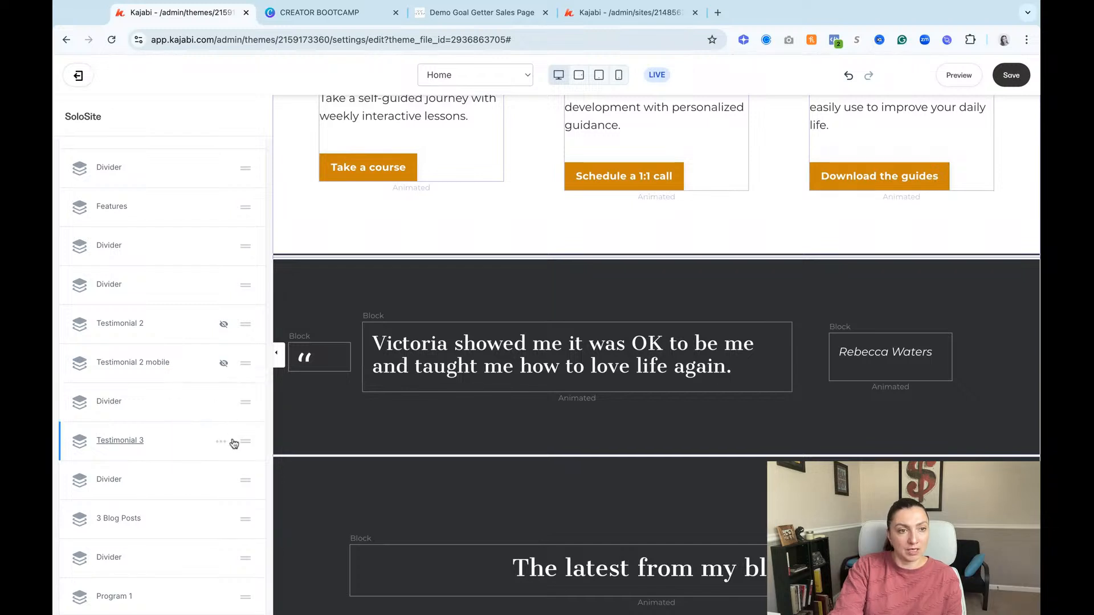
{"action": "left_click", "coordinate": [223, 445]}
{"action": "left_click", "coordinate": [202, 505]}
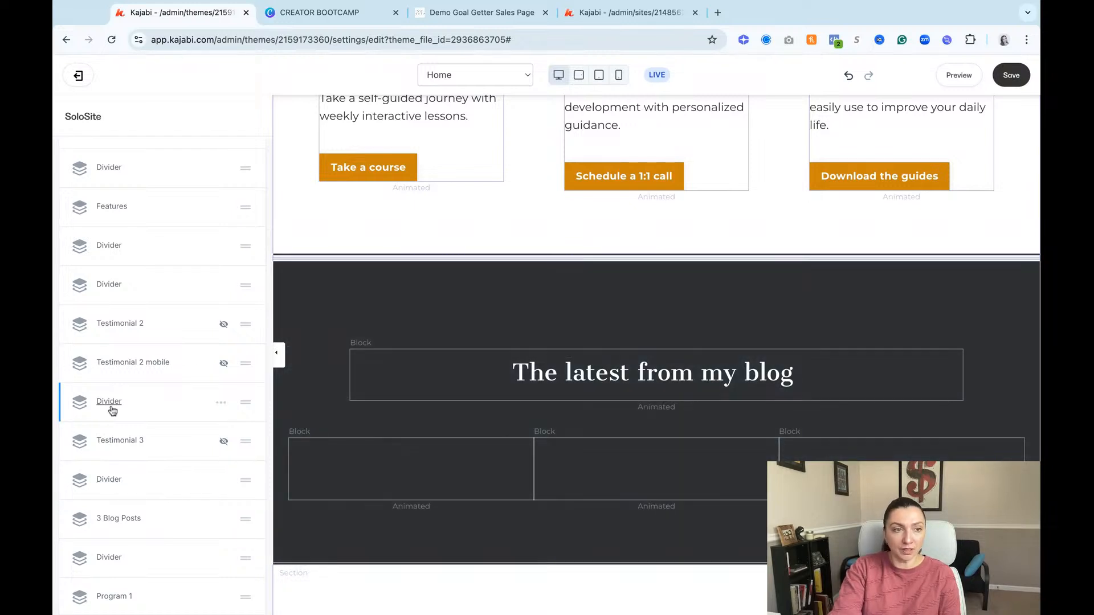
{"action": "left_click", "coordinate": [221, 403]}
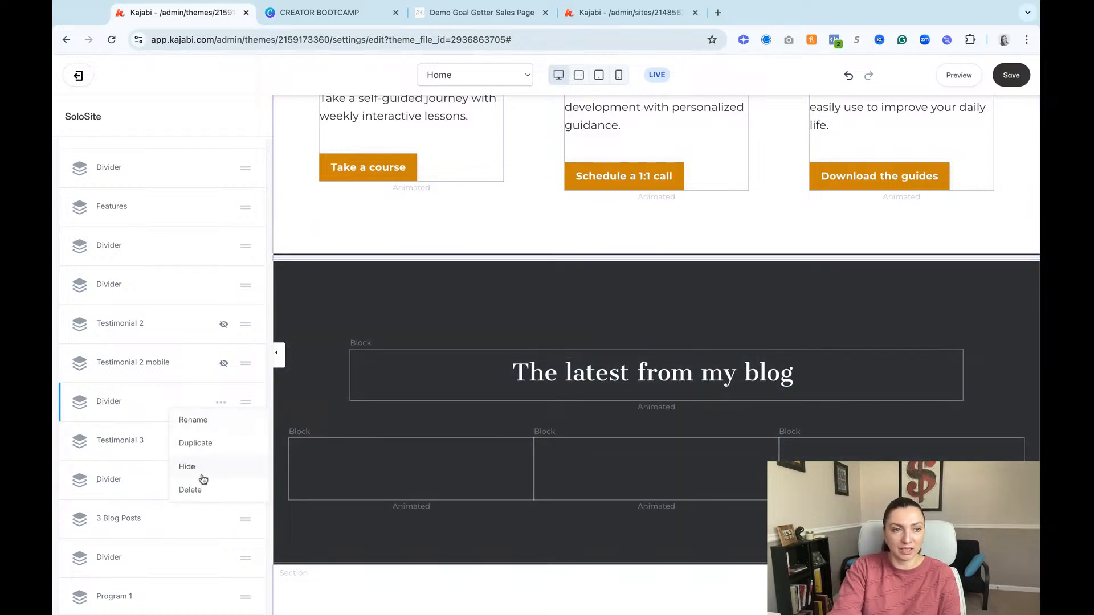
{"action": "left_click", "coordinate": [200, 489]}
Step: Open the Call To Action settings for the "Take a course" button in the Online courses feature block
{"action": "scroll", "coordinate": [559, 389], "scroll_direction": "down", "scroll_amount": 10}
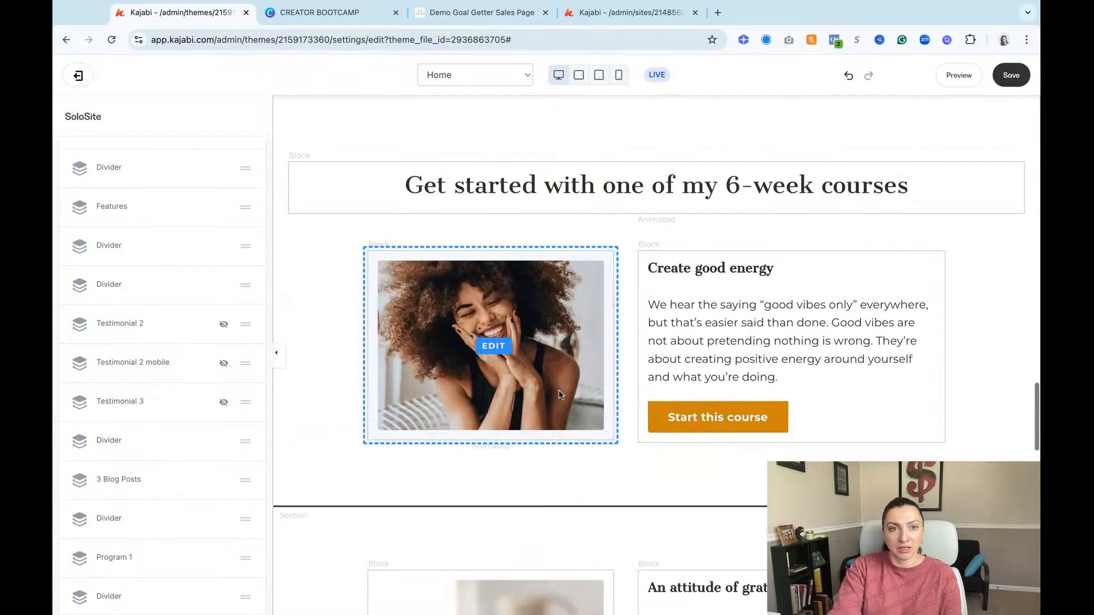
{"action": "scroll", "coordinate": [558, 390], "scroll_direction": "down", "scroll_amount": 4}
{"action": "scroll", "coordinate": [713, 285], "scroll_direction": "up", "scroll_amount": 15}
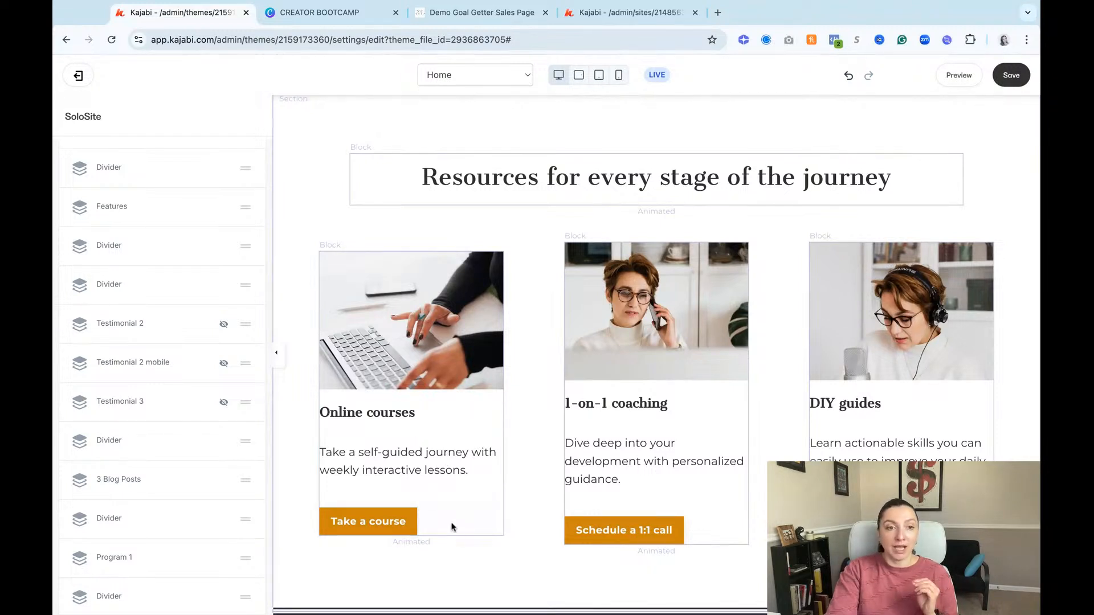
{"action": "left_click", "coordinate": [393, 525]}
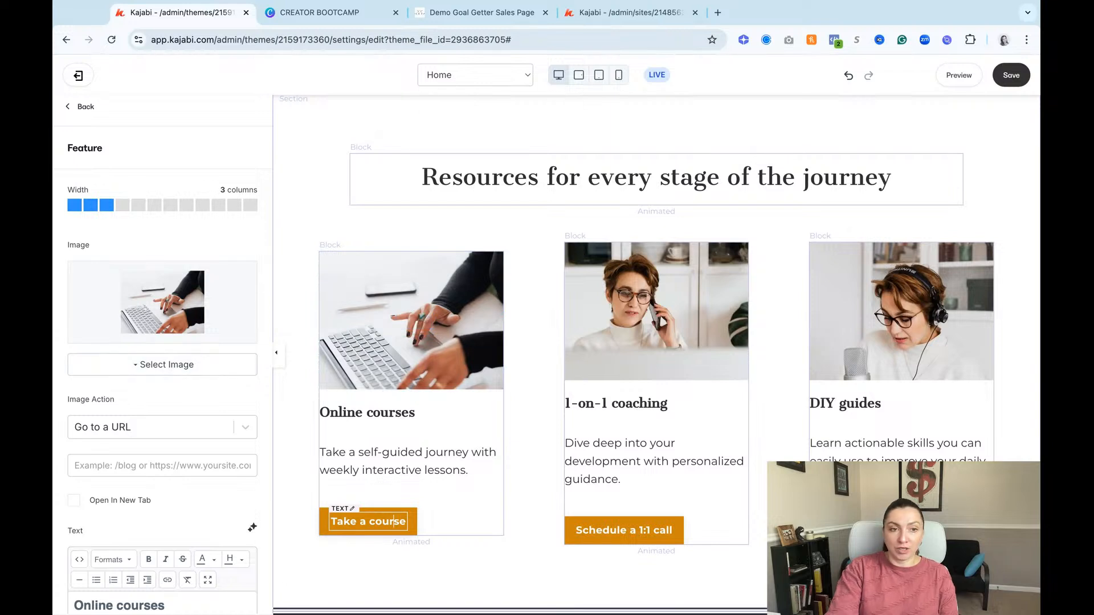
{"action": "mouse_move", "coordinate": [335, 519]}
{"action": "left_mouse_down"}
{"action": "mouse_move", "coordinate": [406, 522]}
{"action": "mouse_move", "coordinate": [335, 520]}
{"action": "left_mouse_up"}
{"action": "scroll", "coordinate": [185, 488], "scroll_direction": "down", "scroll_amount": 7}
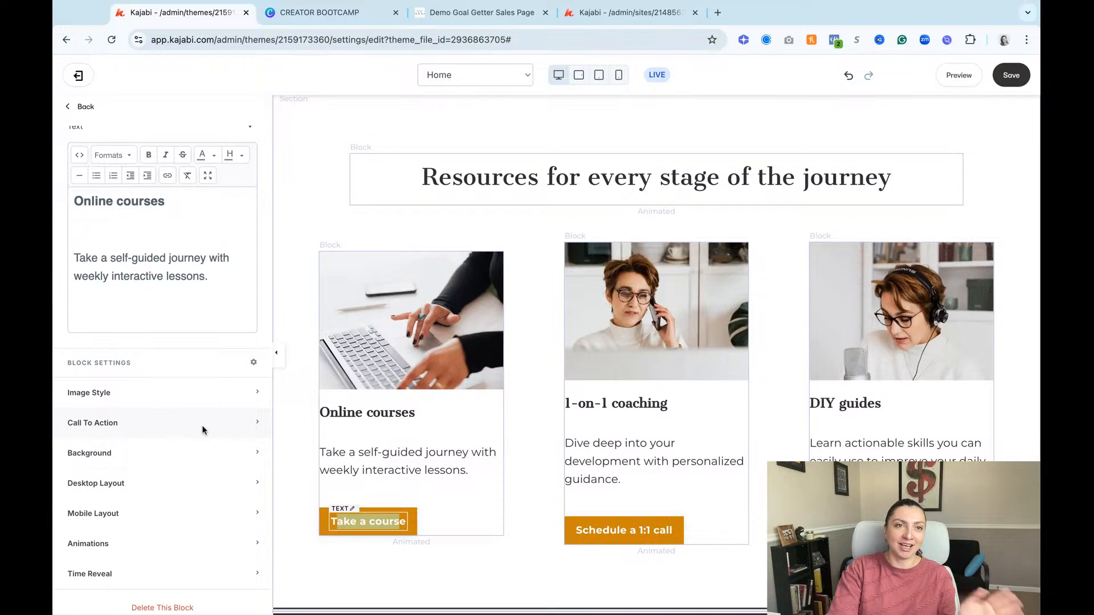
{"action": "left_click", "coordinate": [141, 433]}
{"action": "scroll", "coordinate": [163, 497], "scroll_direction": "down", "scroll_amount": 3}
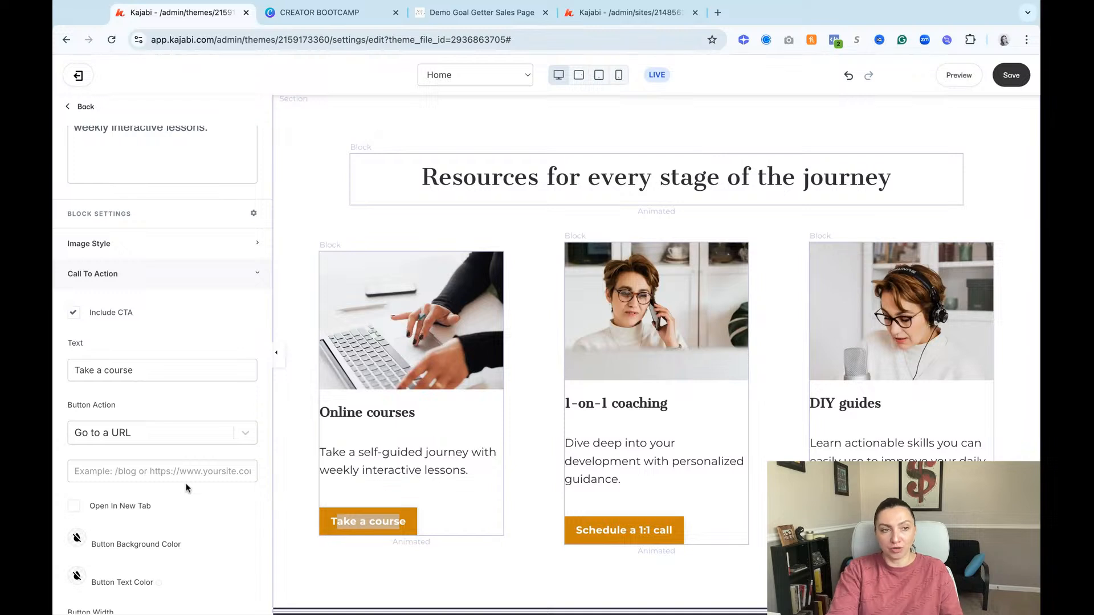
Step: Set the "Take a course" button's action to Go to a Landing Page and show the available landing pages
{"action": "left_click", "coordinate": [192, 434]}
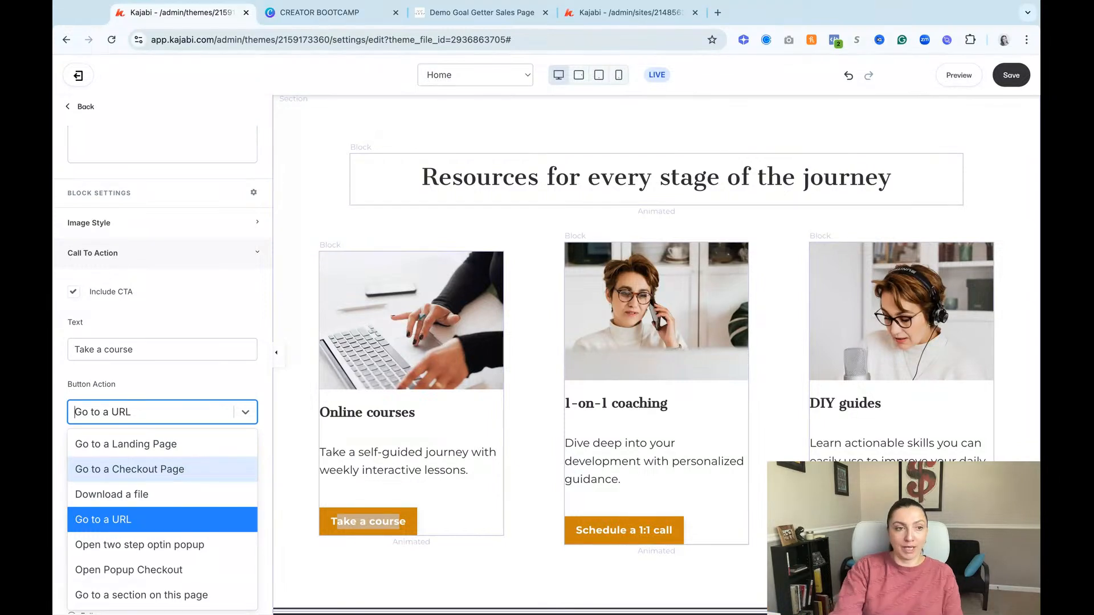
{"action": "left_click", "coordinate": [178, 444]}
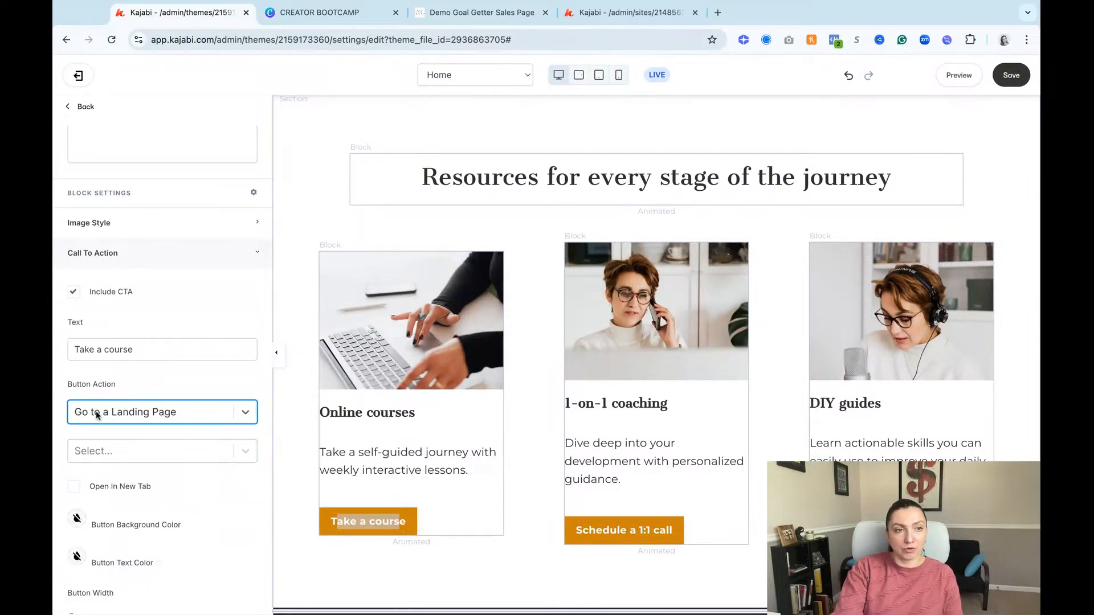
{"action": "left_click", "coordinate": [172, 454]}
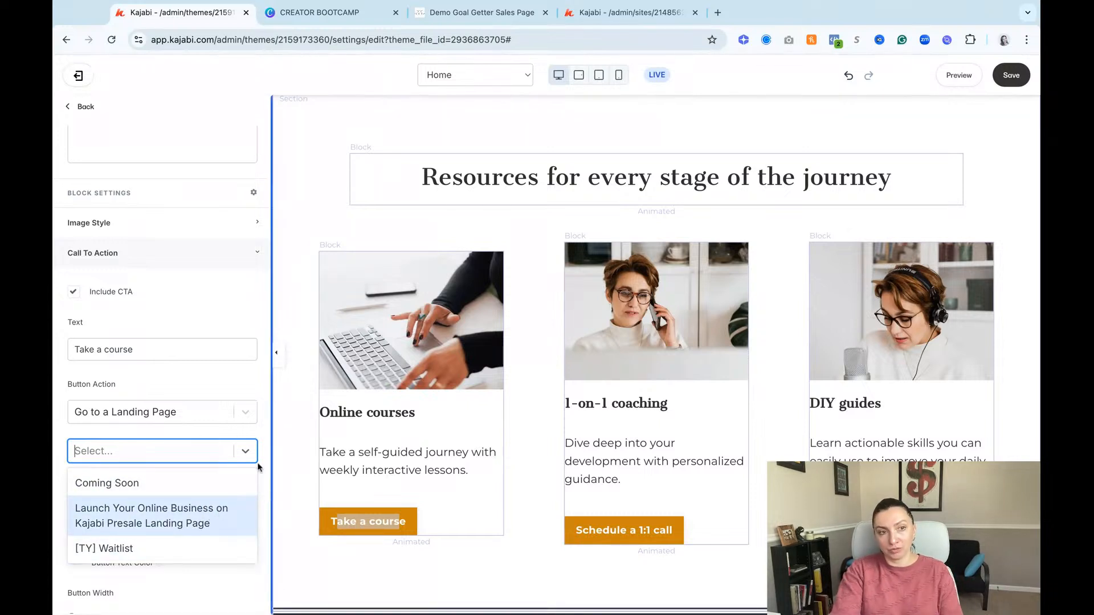
Step: Change the button's action to Go to a Checkout Page and show the offers it can link to
{"action": "left_click", "coordinate": [224, 403]}
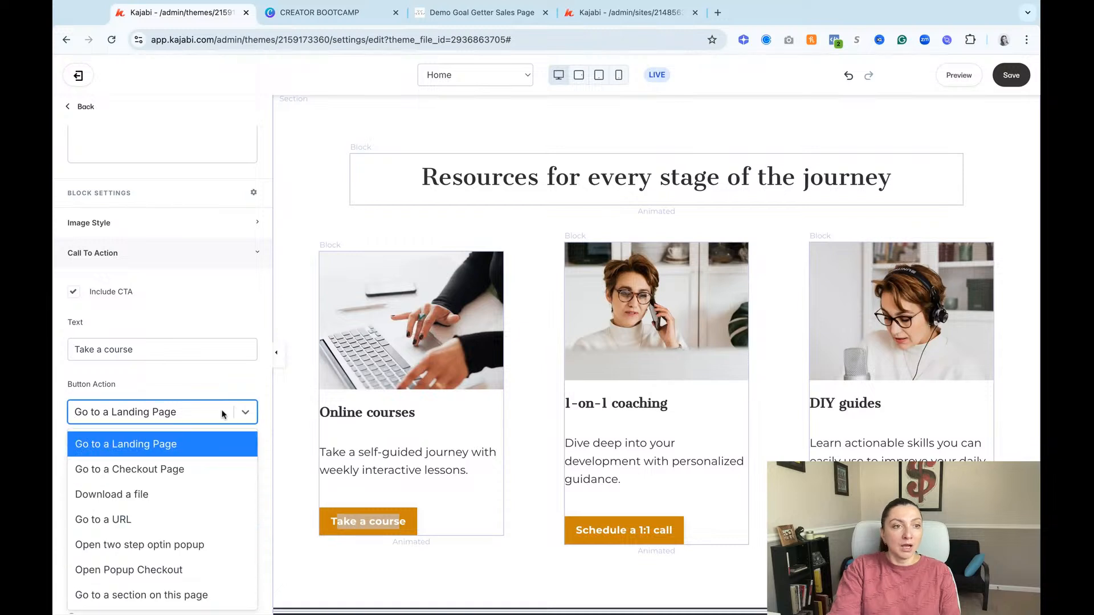
{"action": "left_click", "coordinate": [193, 467]}
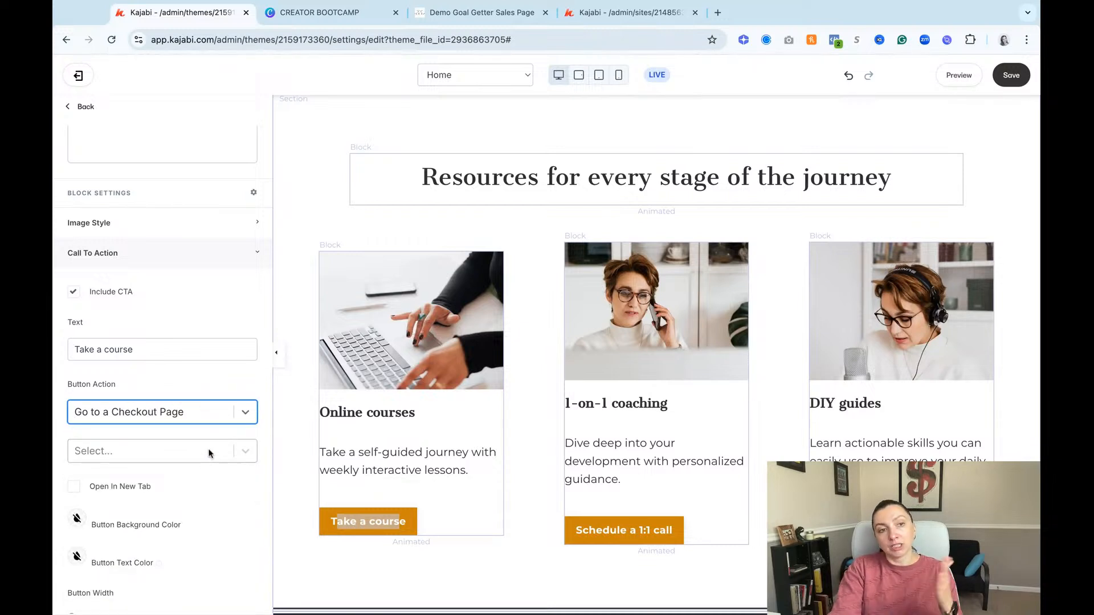
{"action": "left_click", "coordinate": [200, 449]}
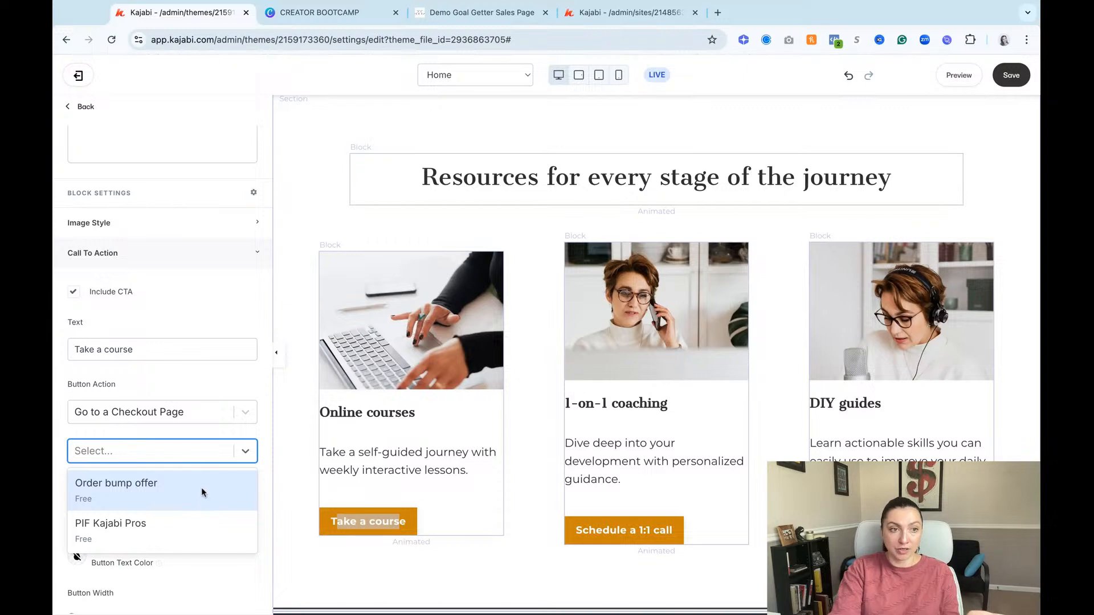
{"action": "left_click", "coordinate": [211, 389]}
Step: Change the "Take a course" button's action to Download a file
{"action": "left_click", "coordinate": [154, 420]}
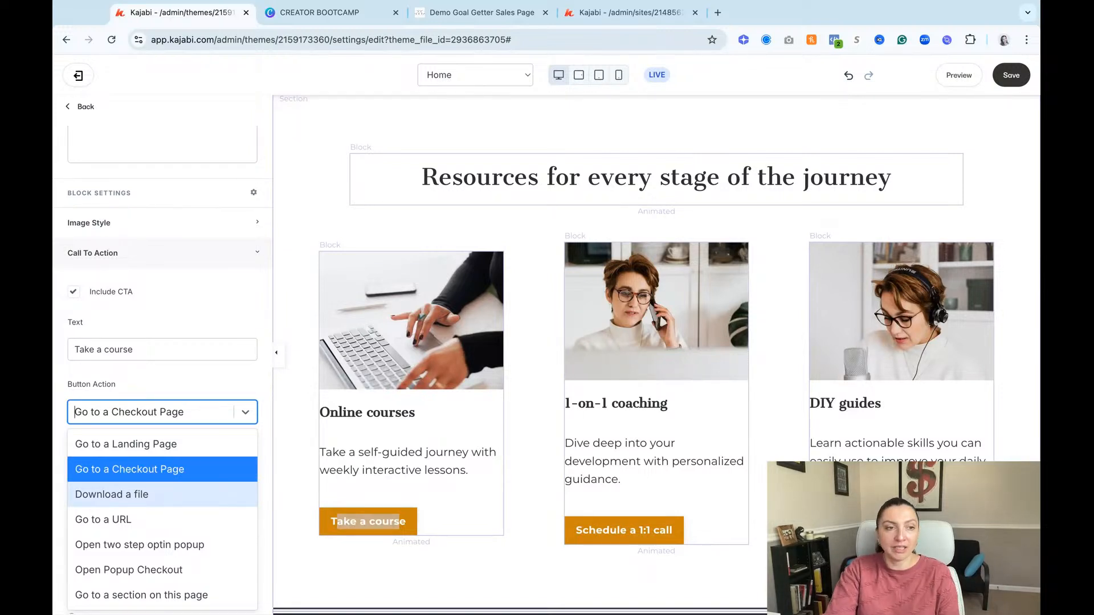
{"action": "left_click", "coordinate": [204, 388]}
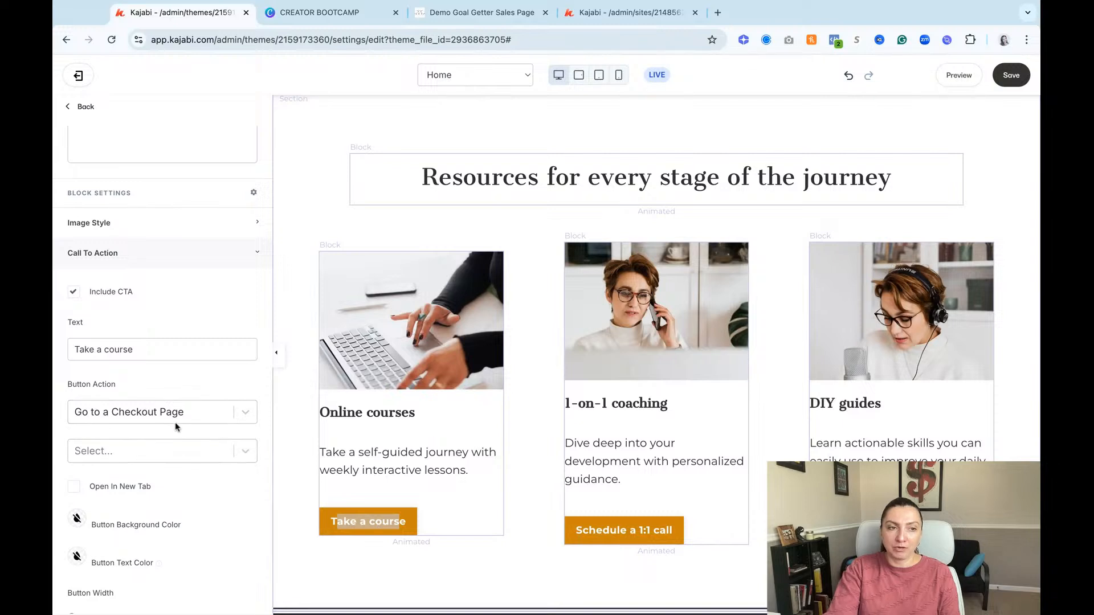
{"action": "left_click", "coordinate": [205, 413]}
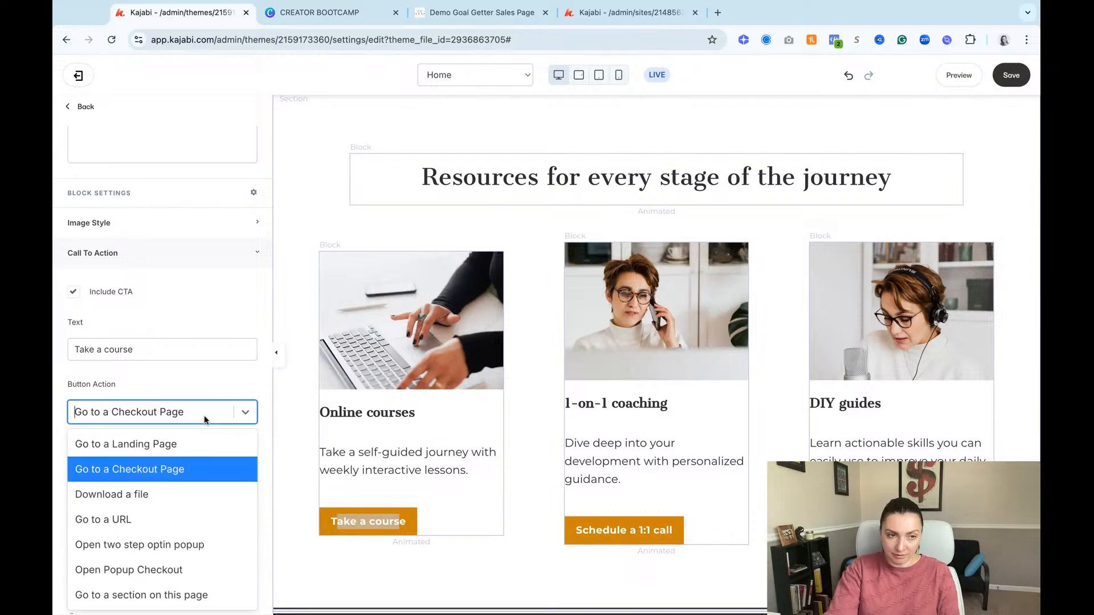
{"action": "left_click", "coordinate": [167, 494]}
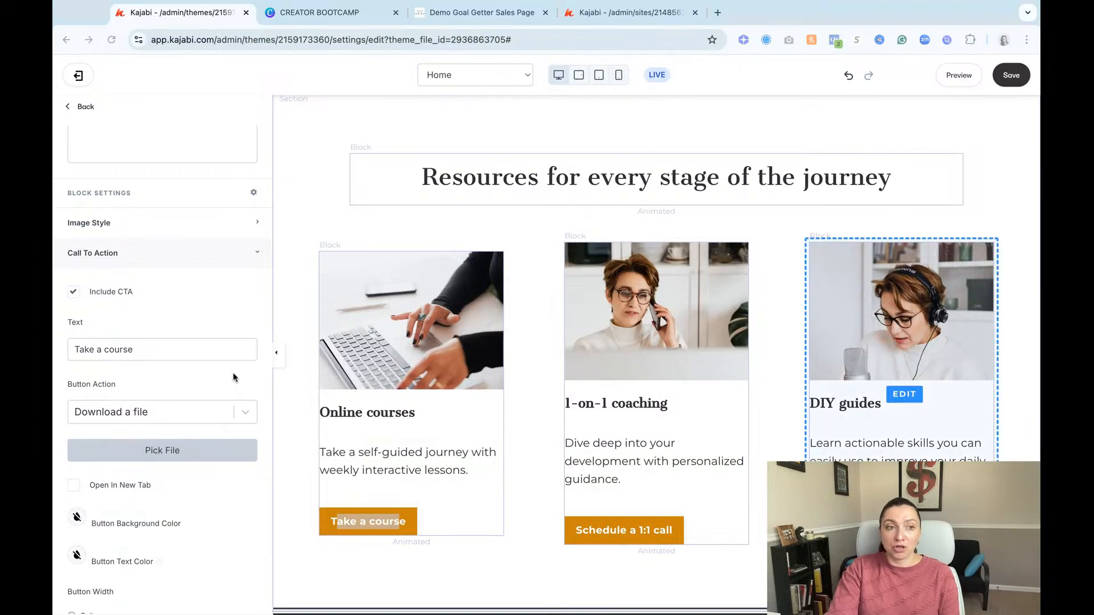
Step: Set the "Take a course" button's action to Go to a URL
{"action": "left_click", "coordinate": [803, 16]}
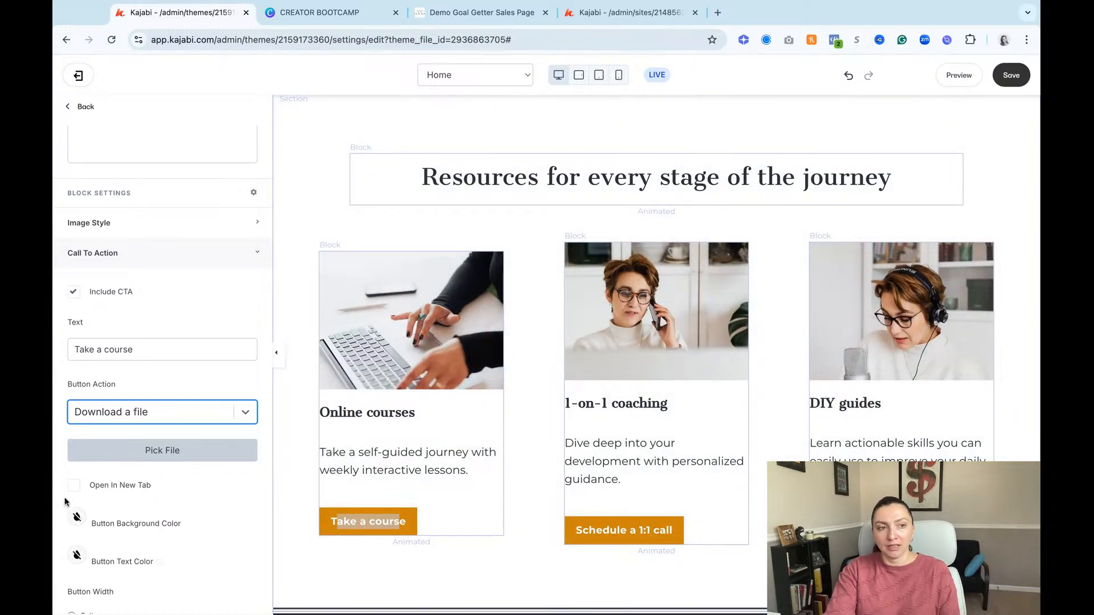
{"action": "left_click", "coordinate": [170, 415]}
{"action": "left_click", "coordinate": [149, 519]}
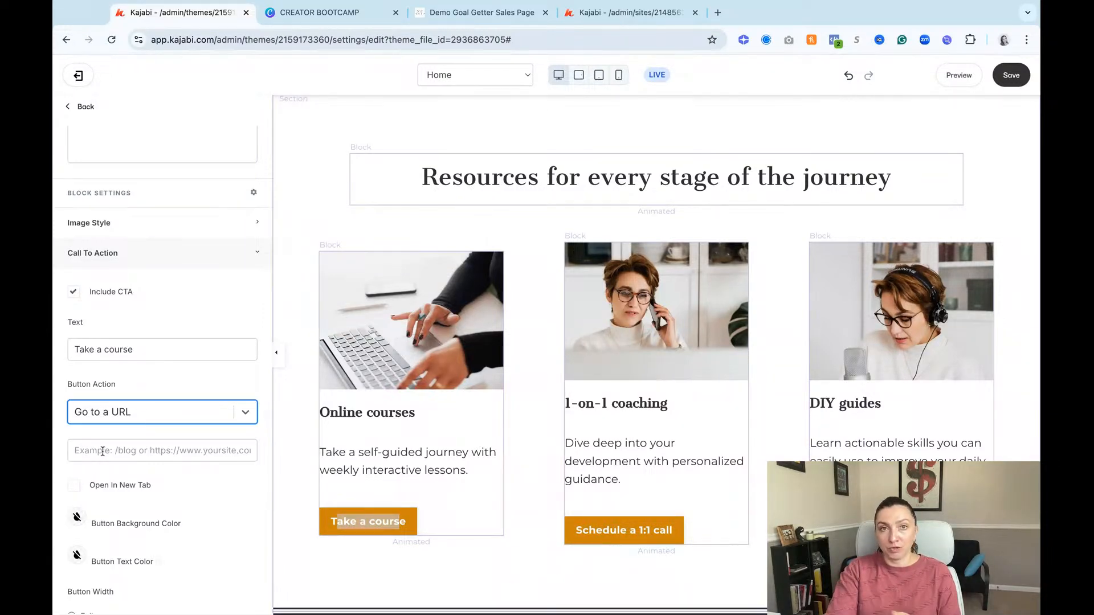
{"action": "left_click", "coordinate": [718, 13]}
{"action": "type", "text": "goo"}
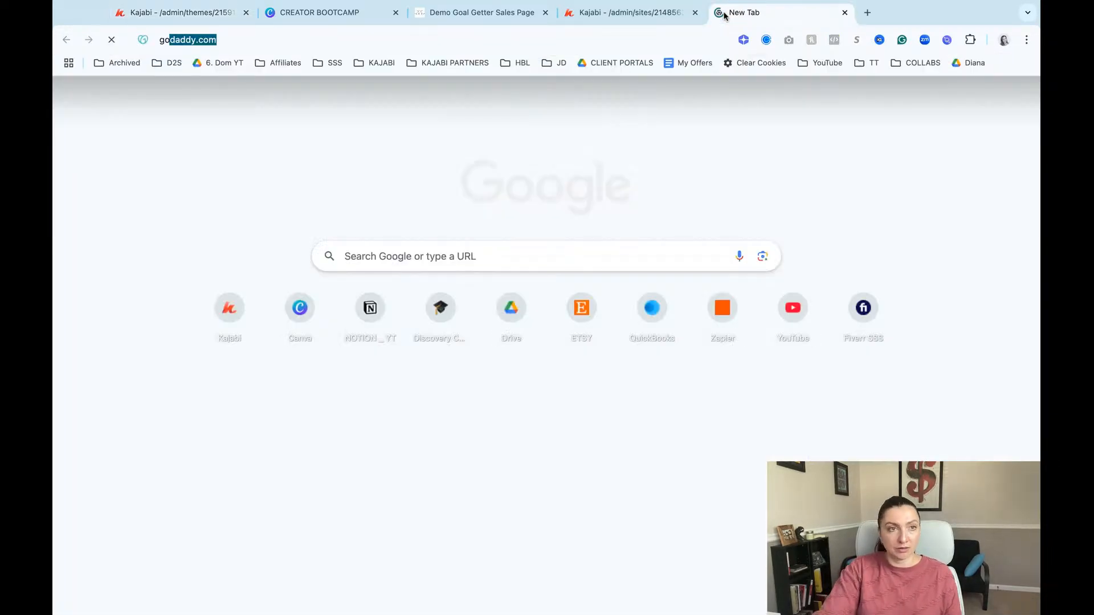
{"action": "key", "text": "Return"}
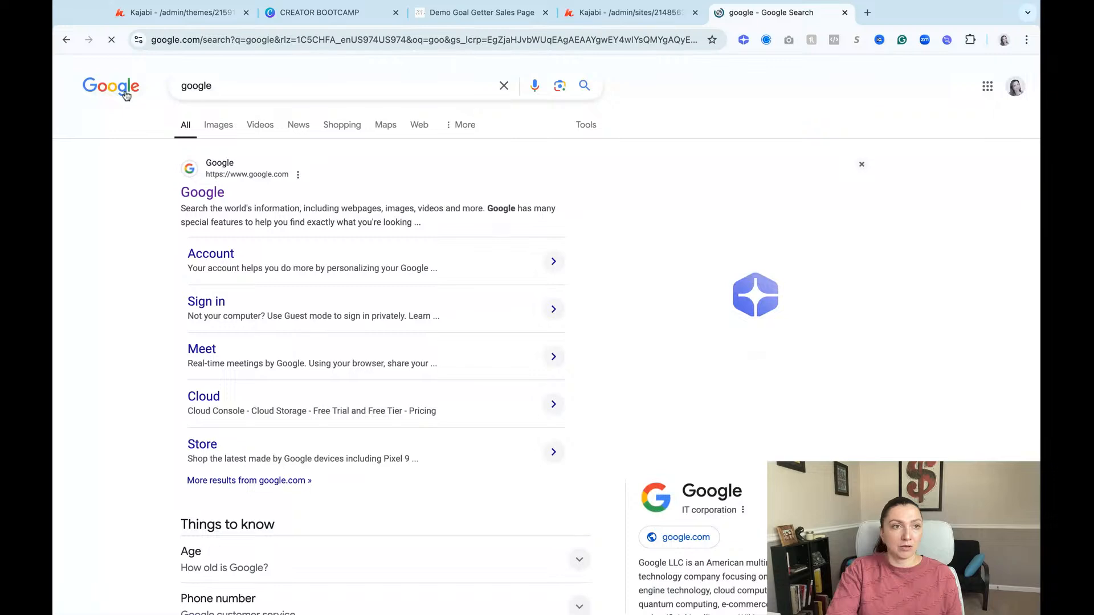
{"action": "left_click", "coordinate": [126, 95]}
{"action": "left_click", "coordinate": [206, 39]}
{"action": "double_click", "coordinate": [209, 39]}
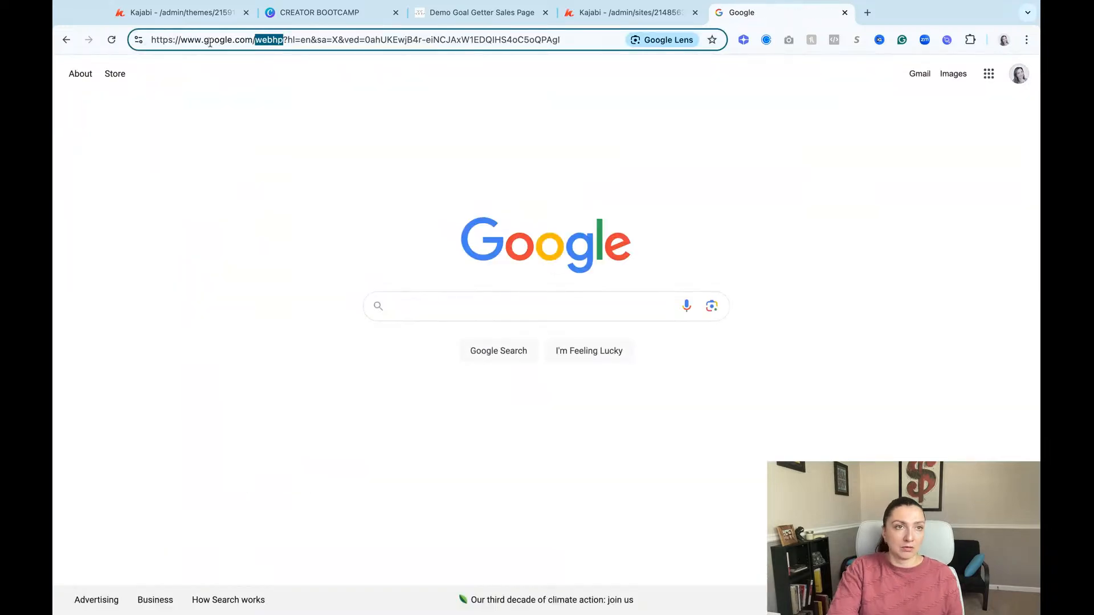
{"action": "left_click_drag", "start_coordinate": [254, 40], "coordinate": [148, 38]}
{"action": "left_click", "coordinate": [181, 15]}
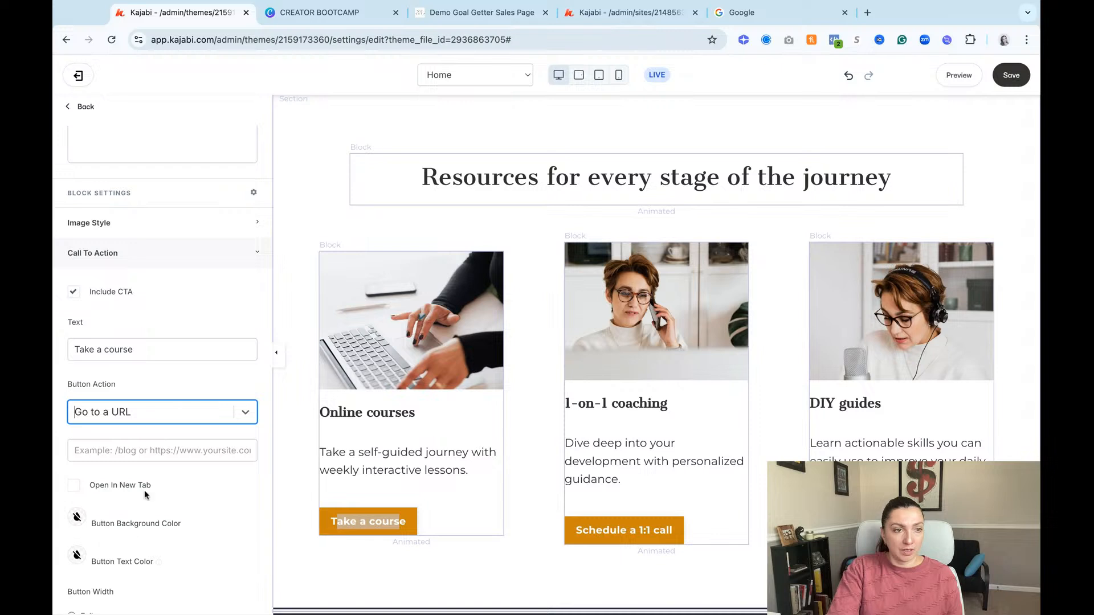
{"action": "left_click", "coordinate": [122, 455]}
{"action": "type", "text": "https://www.google.com/"}
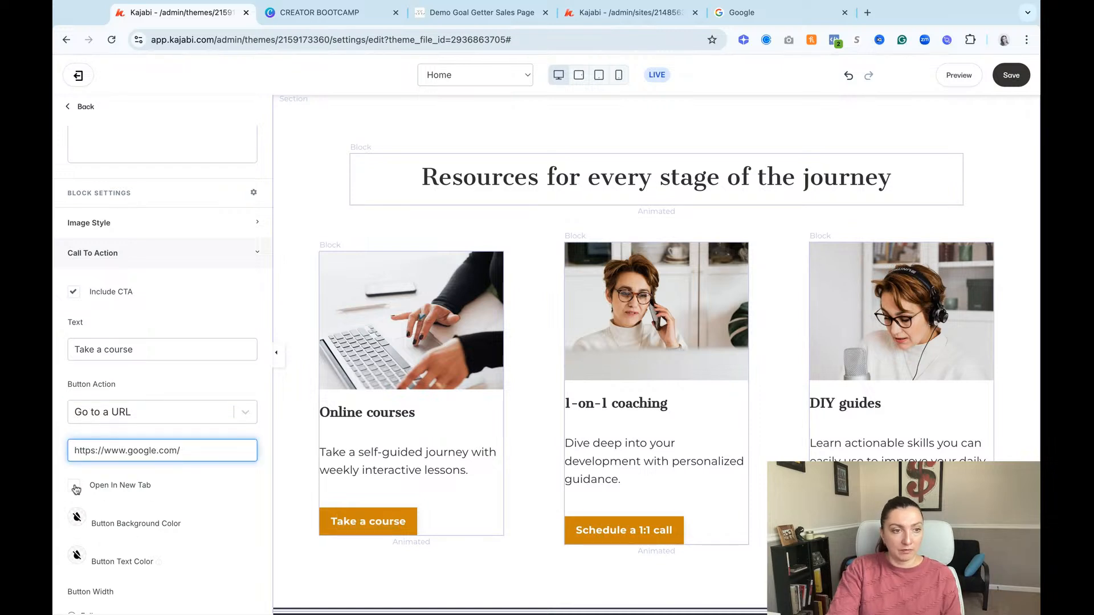
{"action": "left_click", "coordinate": [74, 488]}
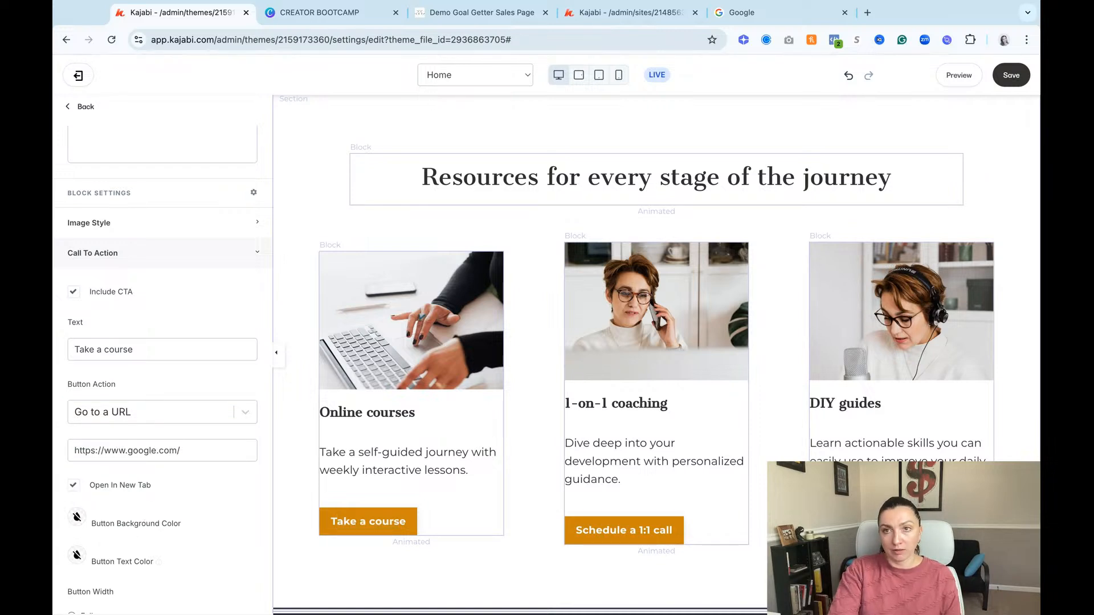
{"action": "left_click", "coordinate": [1011, 75]}
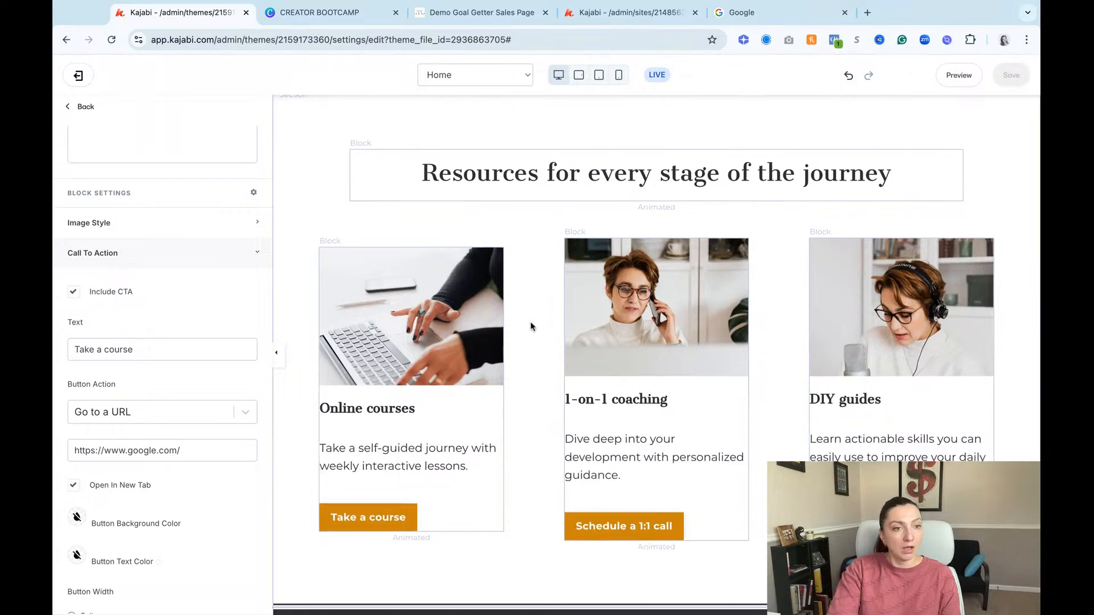
Step: Change the "Take a course" button's action to Open two step optin popup
{"action": "scroll", "coordinate": [641, 373], "scroll_direction": "down", "scroll_amount": 3}
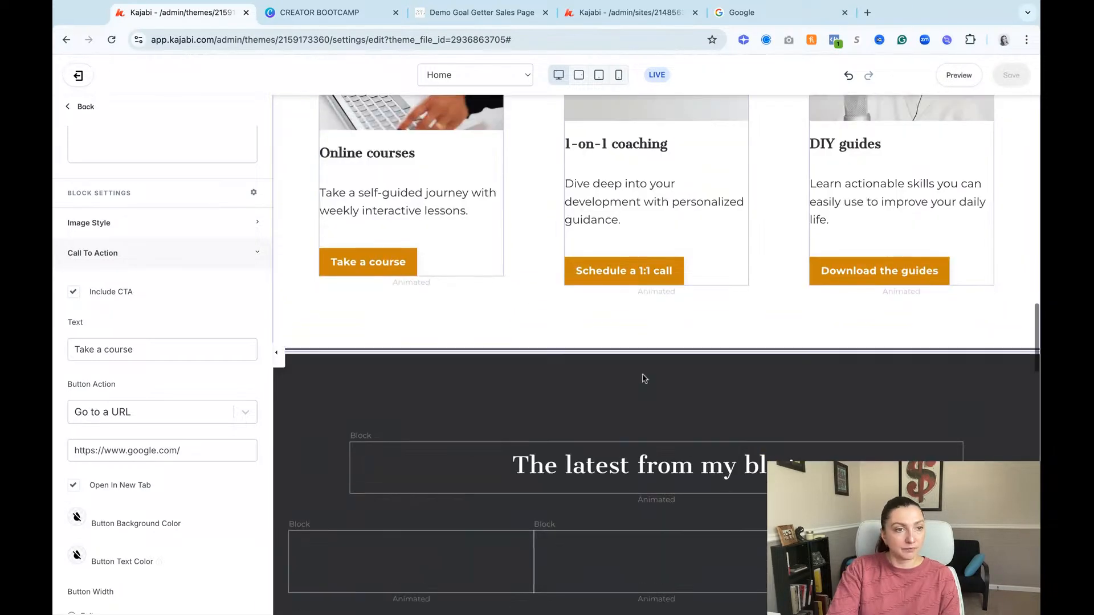
{"action": "scroll", "coordinate": [465, 363], "scroll_direction": "up", "scroll_amount": 2}
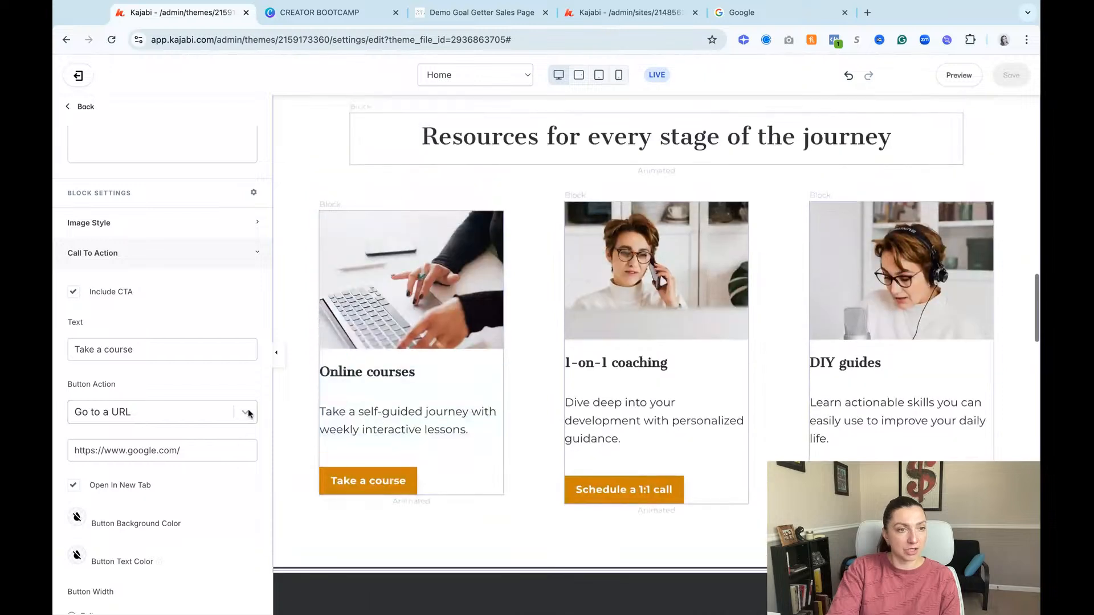
{"action": "left_click", "coordinate": [245, 412]}
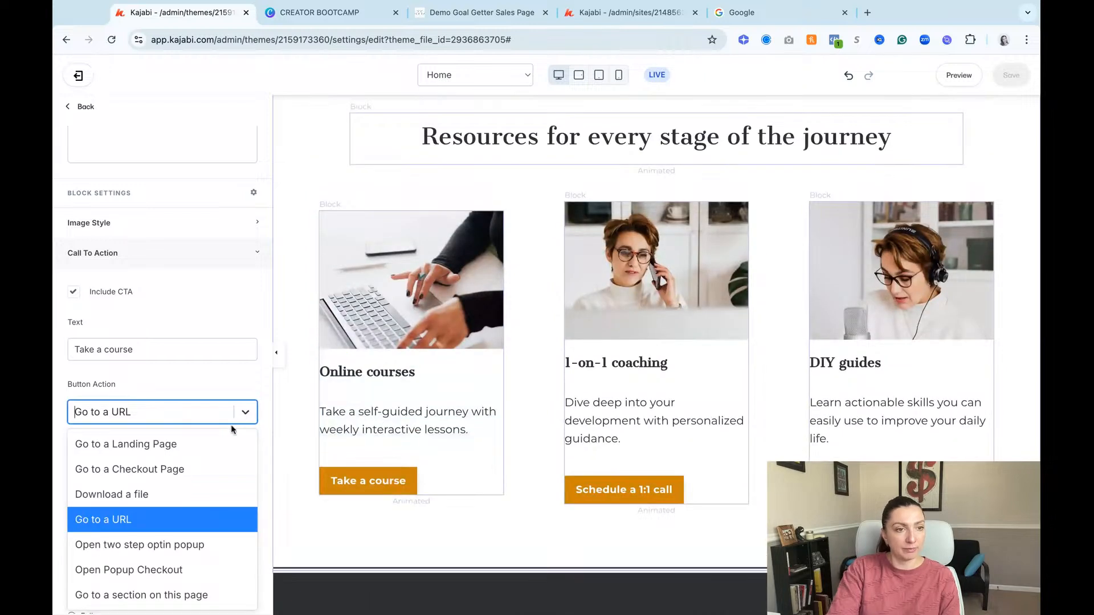
{"action": "left_click", "coordinate": [205, 549]}
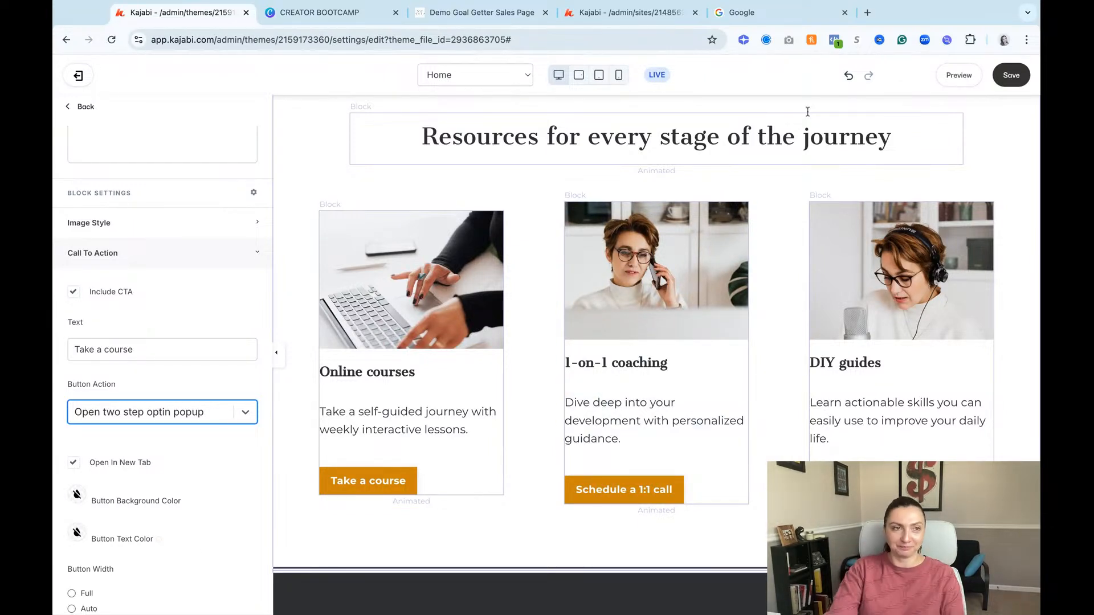
Step: Return to the page's section list and look through it down to the Two Step Optin entry
{"action": "left_click", "coordinate": [98, 111]}
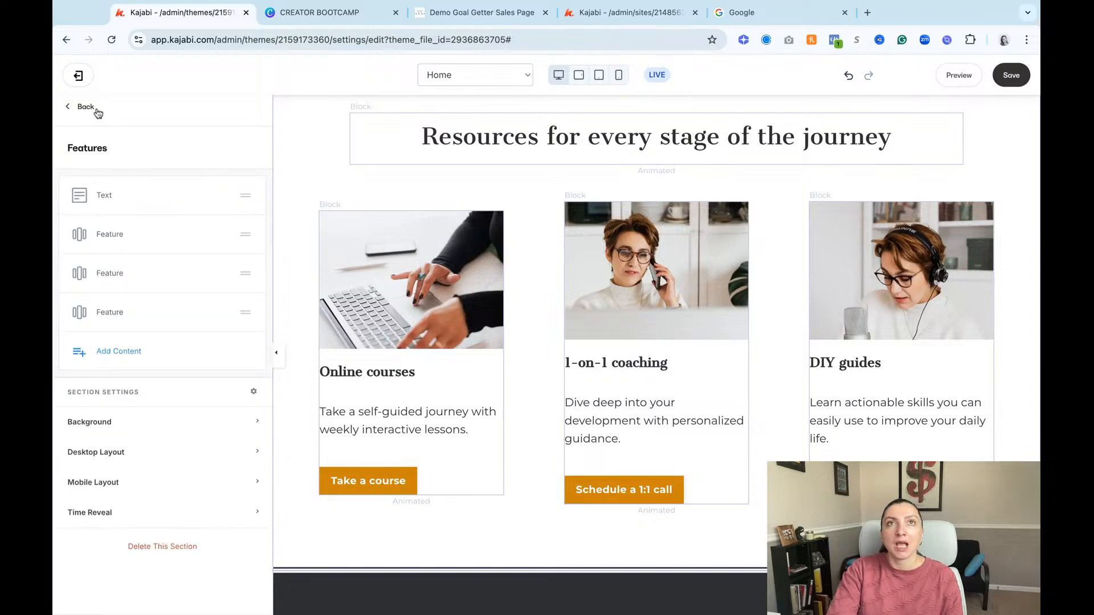
{"action": "scroll", "coordinate": [906, 289], "scroll_direction": "up", "scroll_amount": 2}
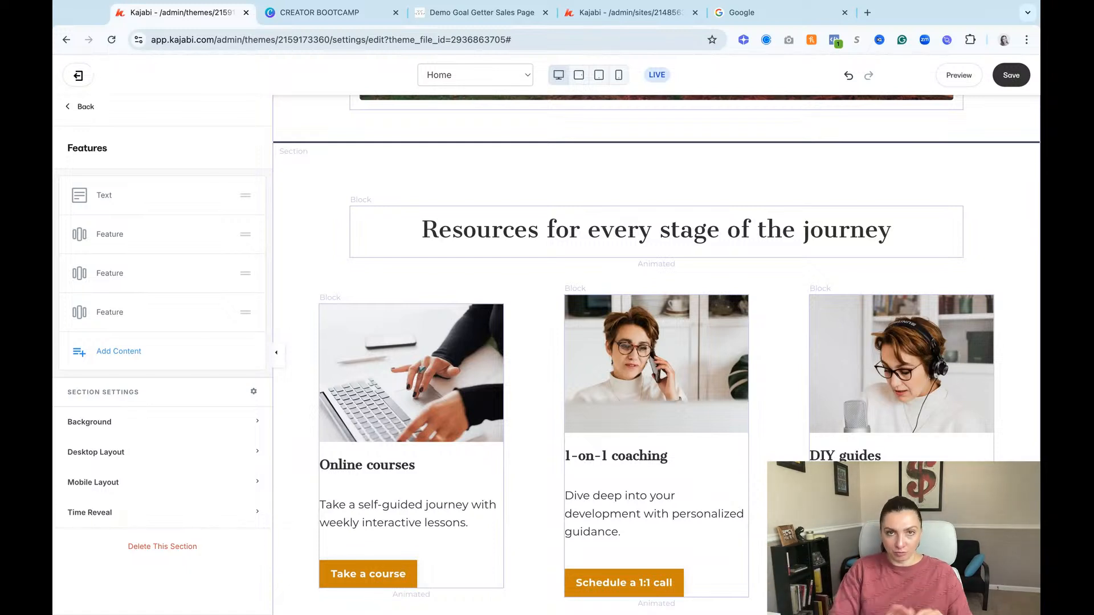
{"action": "left_click", "coordinate": [85, 108]}
{"action": "scroll", "coordinate": [168, 242], "scroll_direction": "down", "scroll_amount": 10}
{"action": "scroll", "coordinate": [174, 246], "scroll_direction": "up", "scroll_amount": 10}
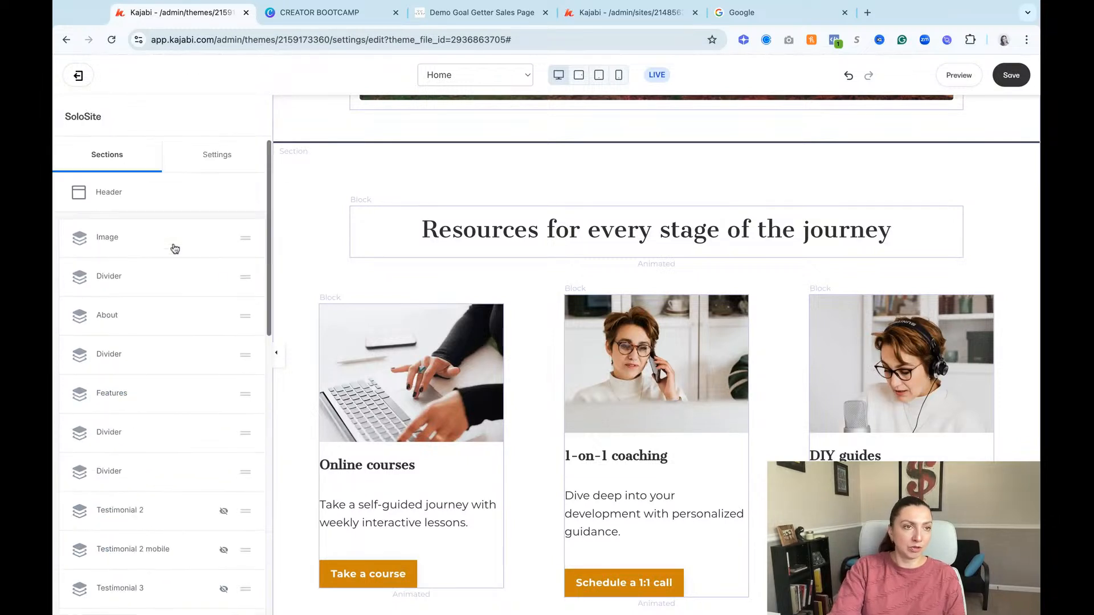
{"action": "scroll", "coordinate": [149, 357], "scroll_direction": "down", "scroll_amount": 10}
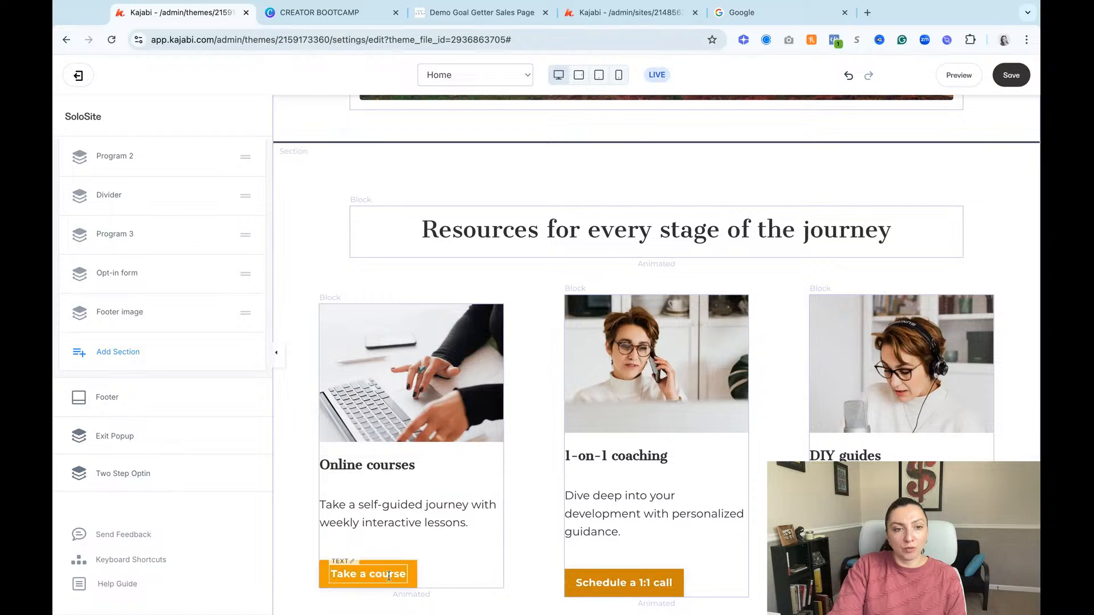
Step: Reopen the "Take a course" block's Call To Action settings to check the button's action
{"action": "left_click", "coordinate": [368, 574]}
{"action": "scroll", "coordinate": [197, 510], "scroll_direction": "down", "scroll_amount": 3}
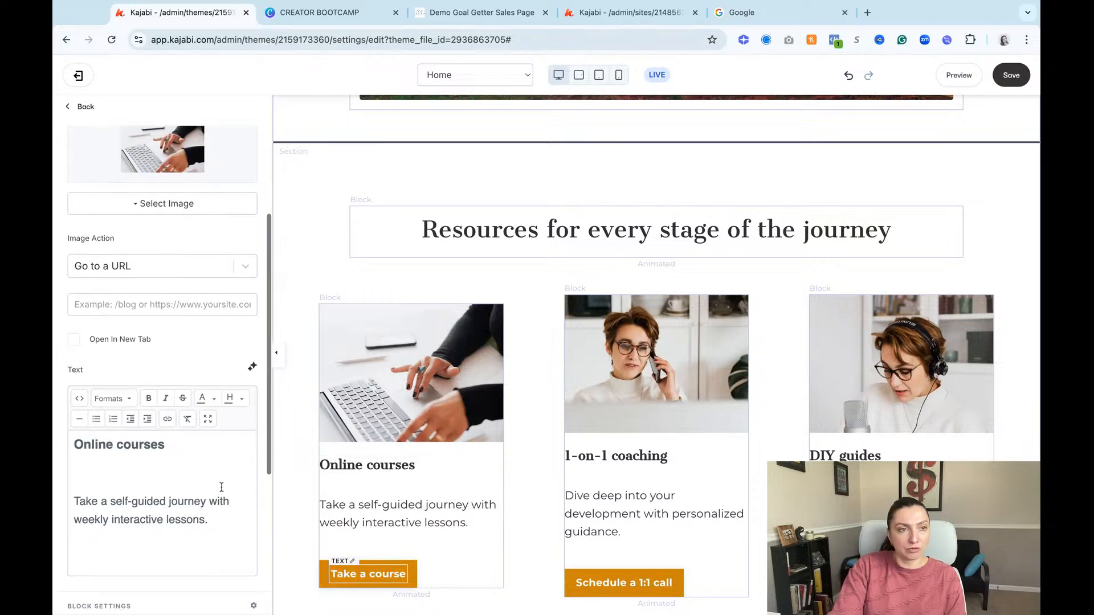
{"action": "scroll", "coordinate": [171, 486], "scroll_direction": "down", "scroll_amount": 5}
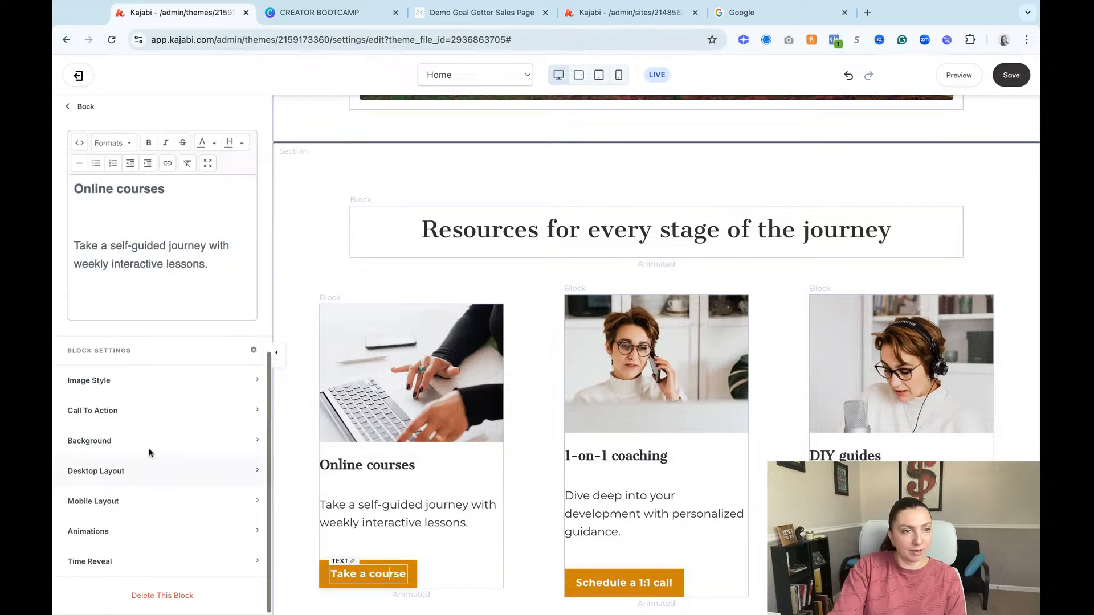
{"action": "left_click", "coordinate": [134, 409]}
{"action": "scroll", "coordinate": [135, 462], "scroll_direction": "down", "scroll_amount": 3}
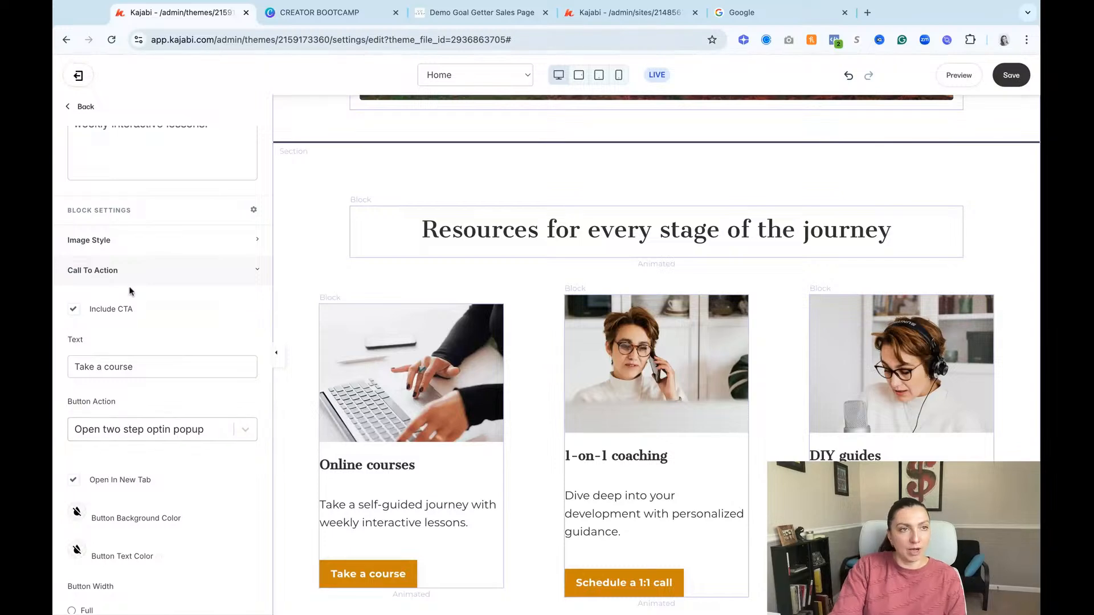
Step: Open the Two Step Optin section from the page's section list and enable editing of its popup
{"action": "left_click", "coordinate": [81, 113]}
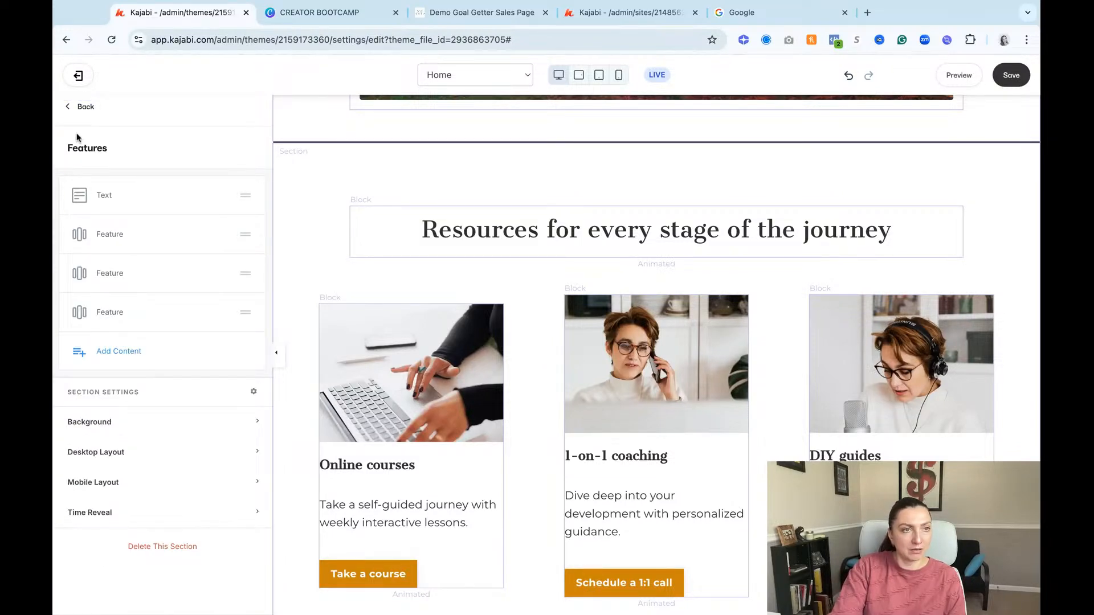
{"action": "left_click", "coordinate": [81, 109]}
{"action": "scroll", "coordinate": [125, 433], "scroll_direction": "down", "scroll_amount": 10}
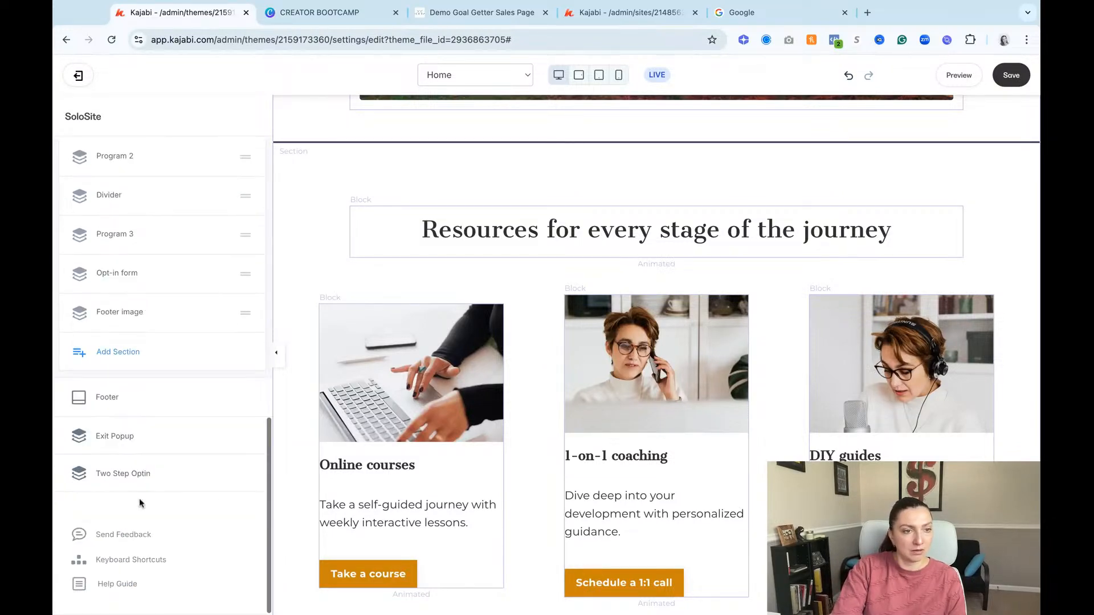
{"action": "left_click", "coordinate": [117, 475]}
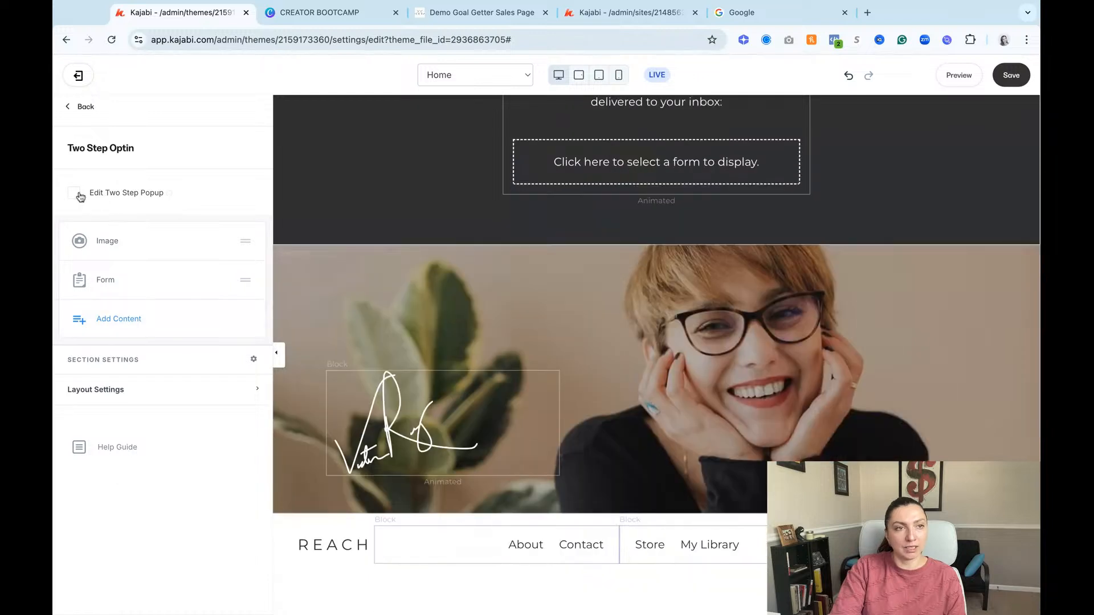
{"action": "left_click", "coordinate": [74, 194]}
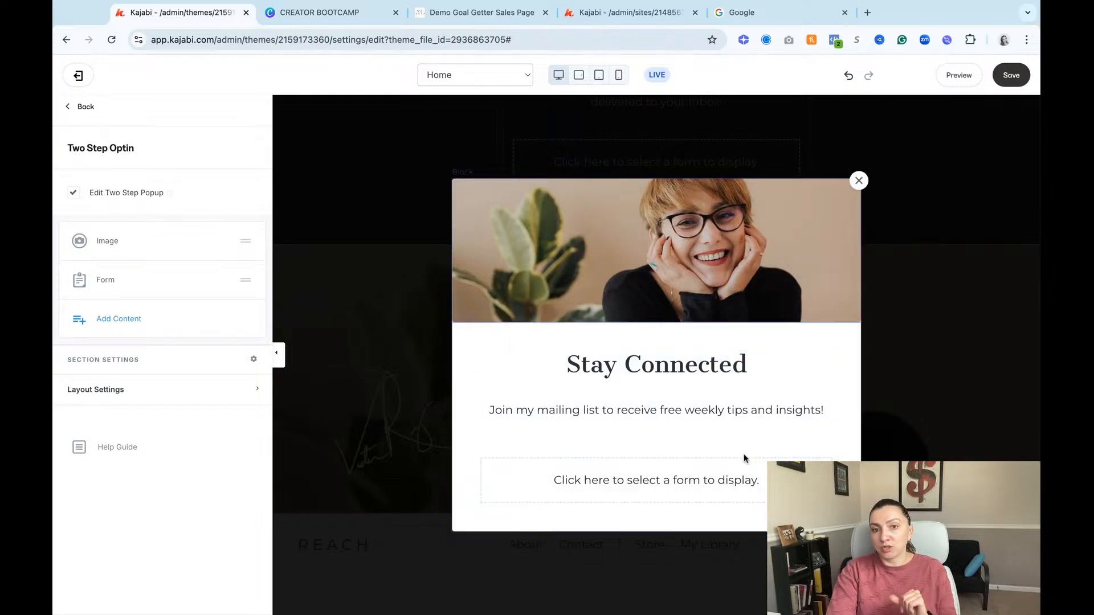
Step: Assign the Website Waitlist + Freebie form to the two-step popup and make the form inline
{"action": "left_click", "coordinate": [761, 483]}
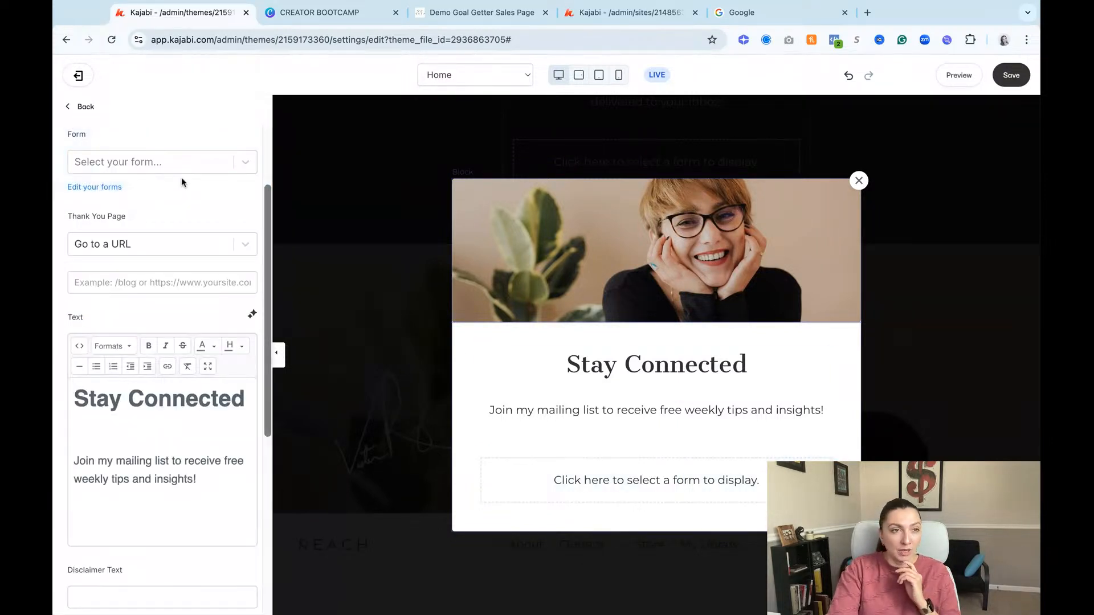
{"action": "left_click", "coordinate": [194, 166]}
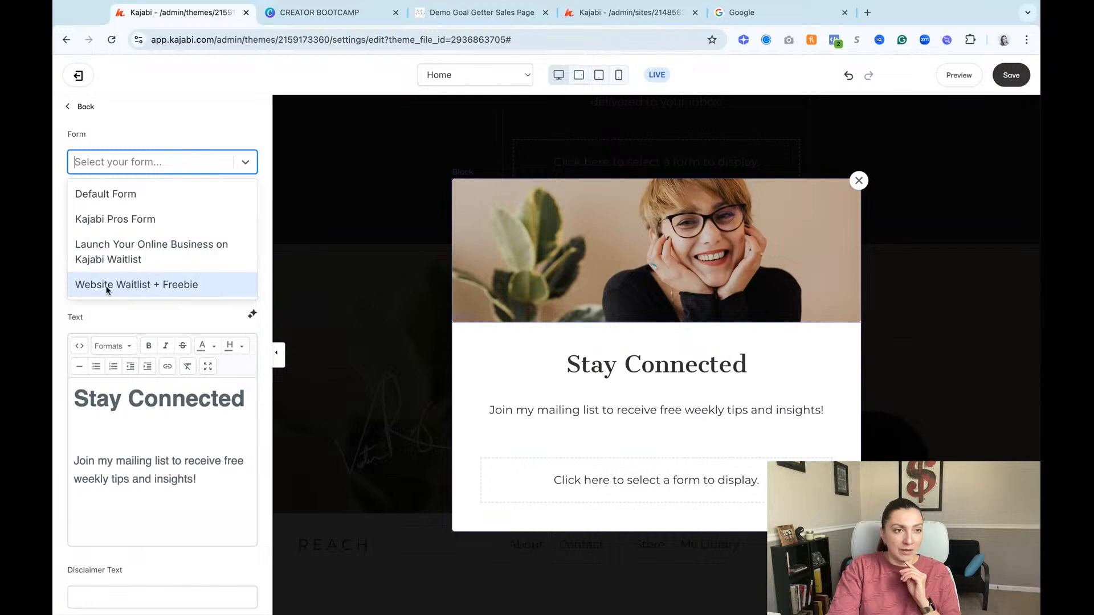
{"action": "left_click", "coordinate": [187, 285]}
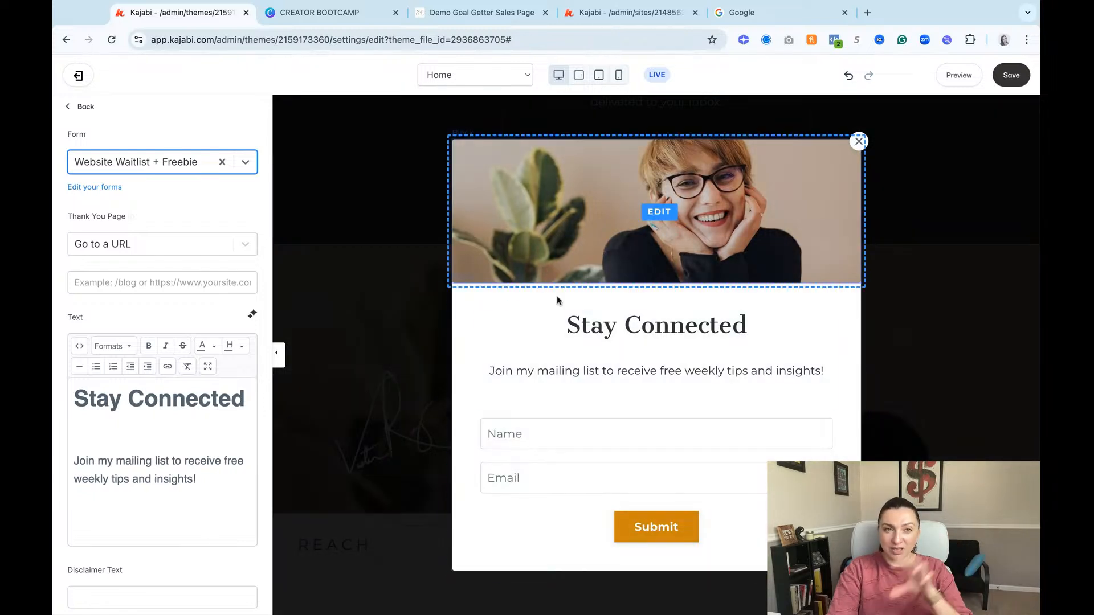
{"action": "scroll", "coordinate": [149, 442], "scroll_direction": "down", "scroll_amount": 6}
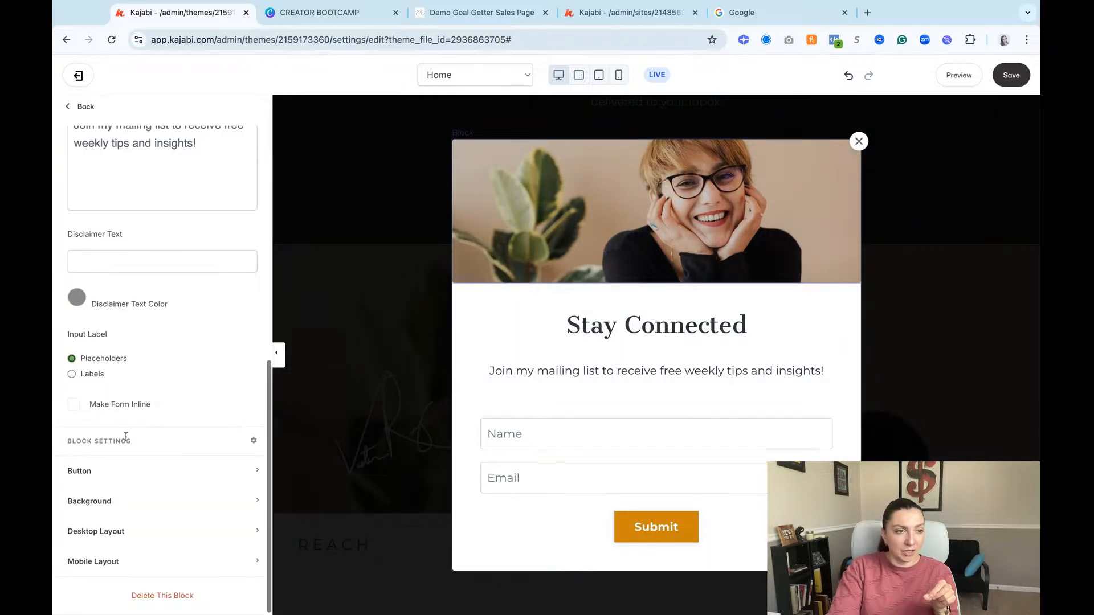
{"action": "left_click", "coordinate": [73, 405]}
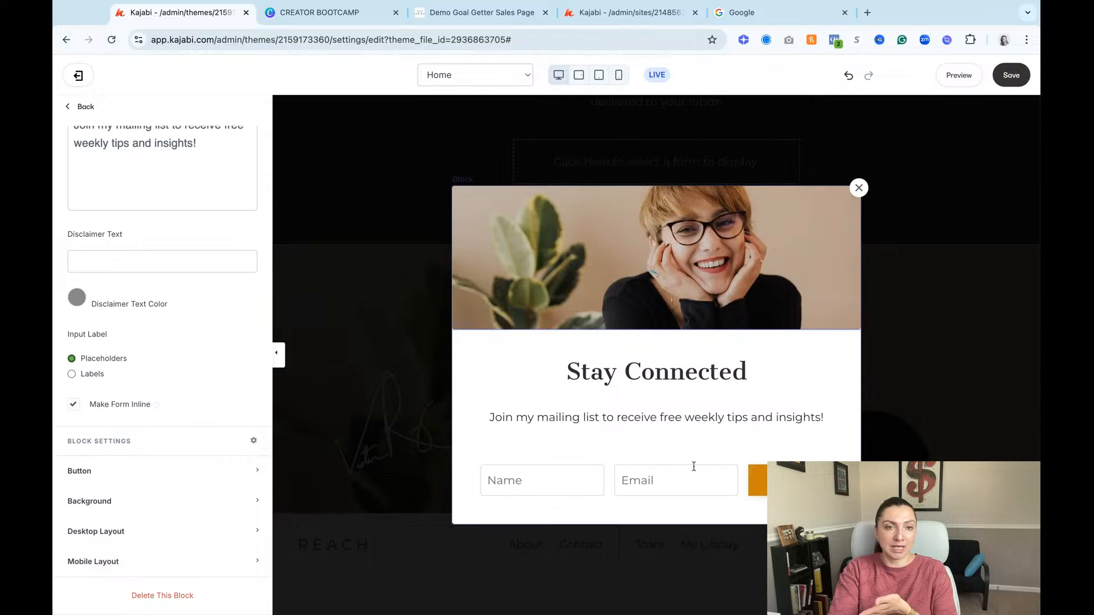
Step: Highlight the popup's heading and mailing-list text, and view the content types that can be added to the popup
{"action": "left_click", "coordinate": [646, 391]}
{"action": "left_click_drag", "start_coordinate": [554, 368], "coordinate": [796, 430]}
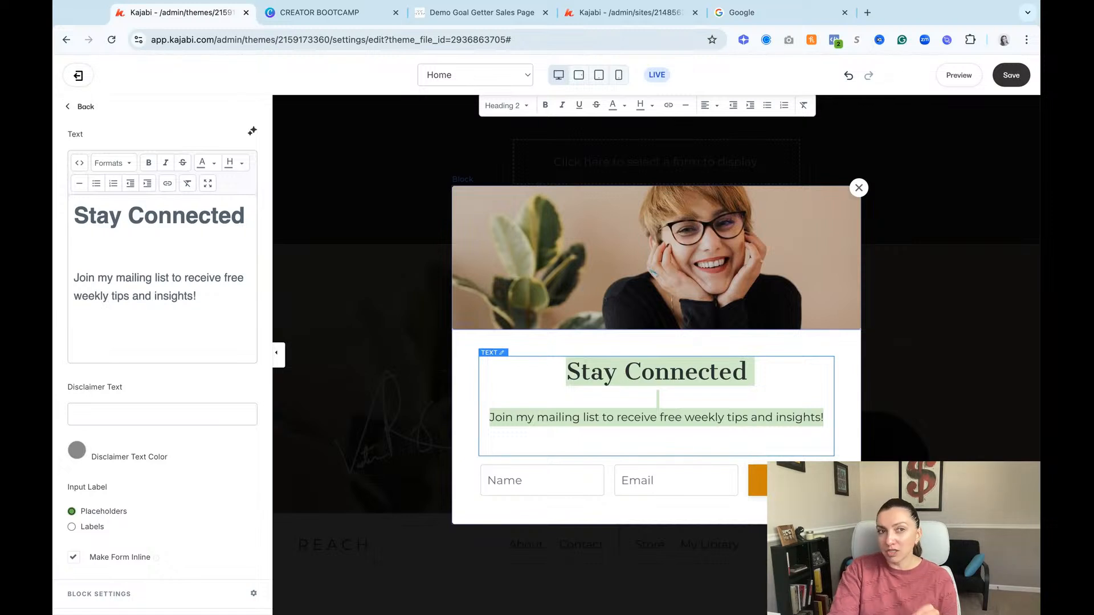
{"action": "left_click", "coordinate": [86, 107]}
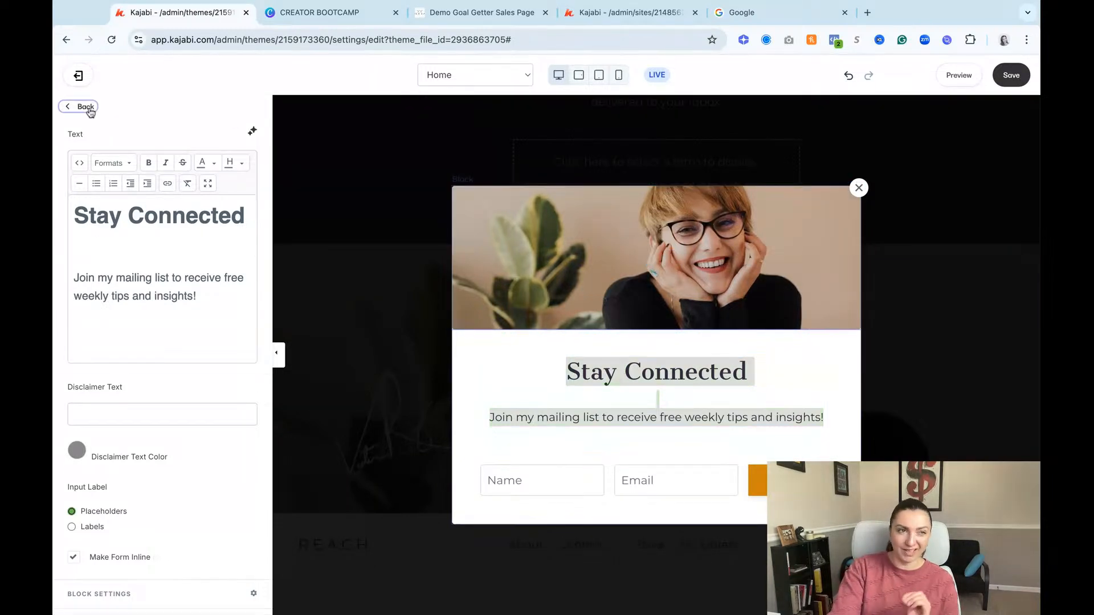
{"action": "left_click", "coordinate": [115, 320]}
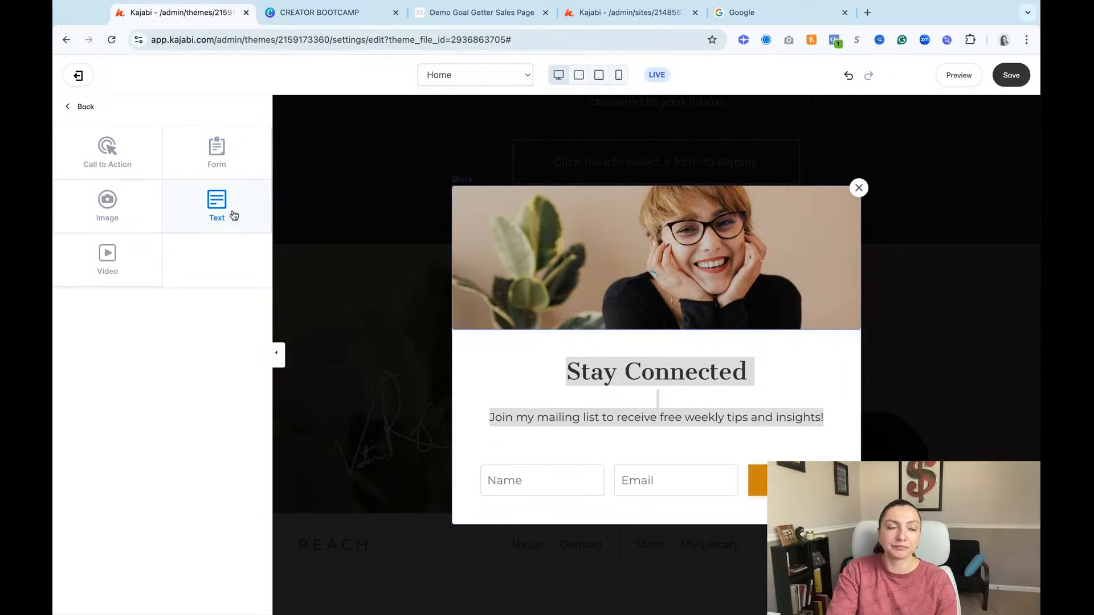
{"action": "left_click", "coordinate": [81, 106]}
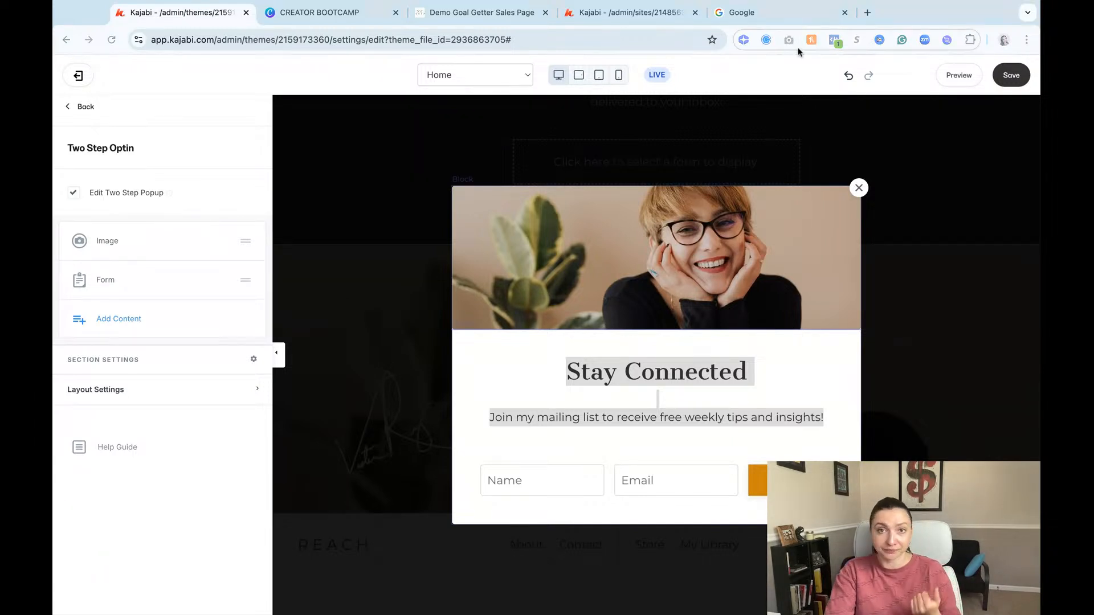
Step: Reopen the Two Step Optin section from the section list and turn off Edit Two Step Popup
{"action": "left_click", "coordinate": [84, 107]}
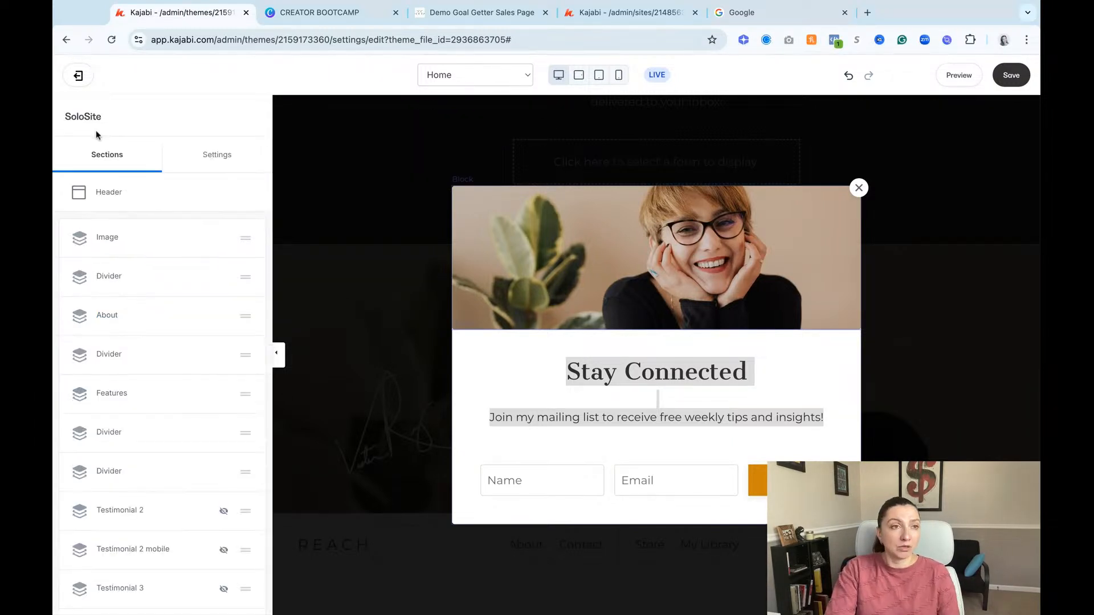
{"action": "scroll", "coordinate": [107, 484], "scroll_direction": "down", "scroll_amount": 10}
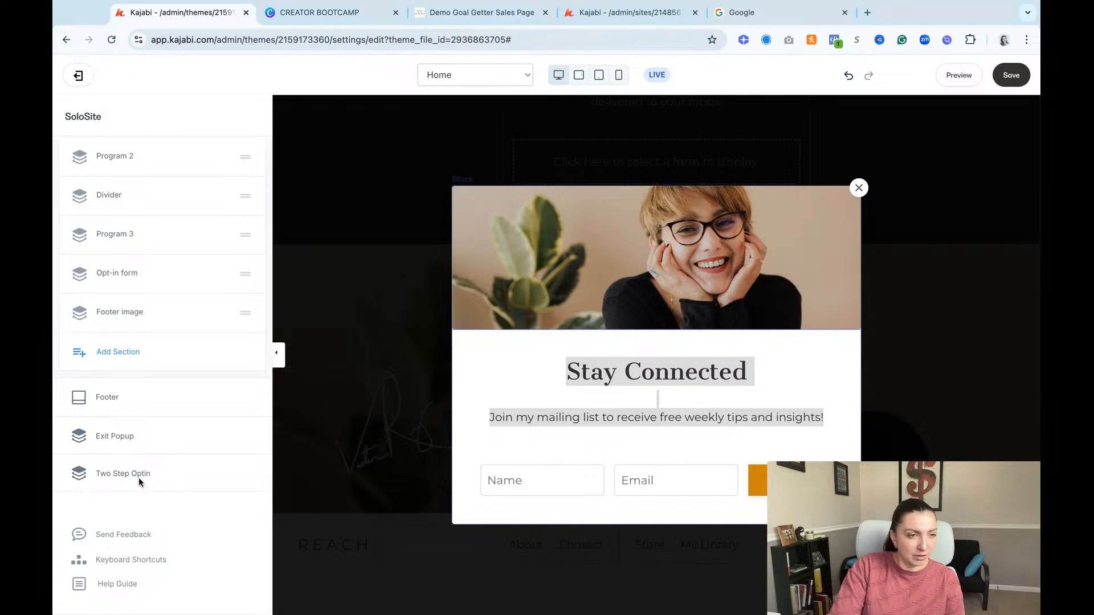
{"action": "left_click", "coordinate": [123, 473]}
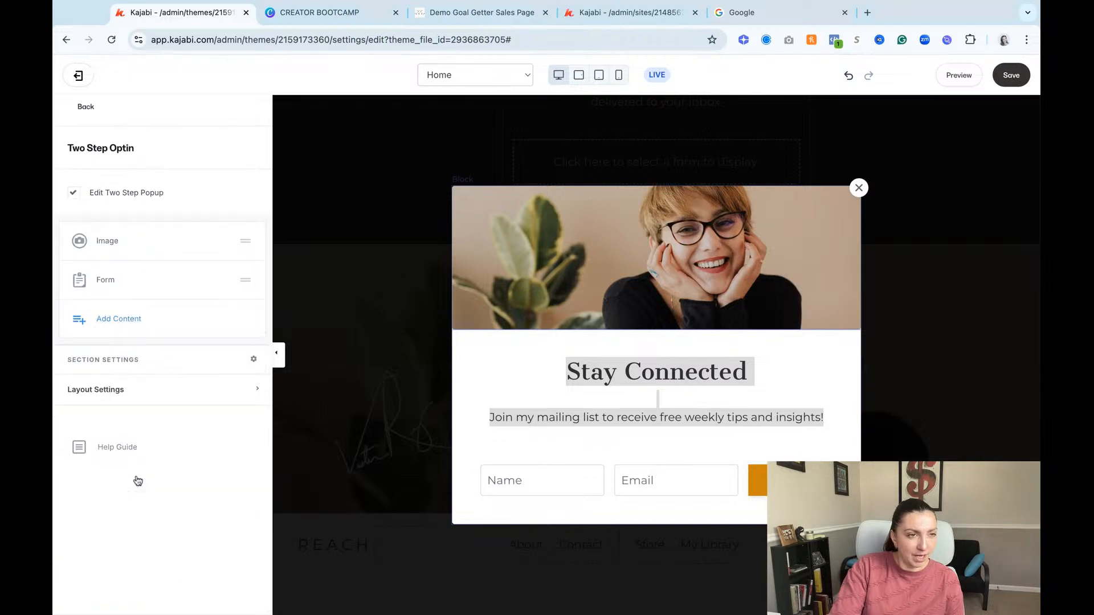
{"action": "left_click", "coordinate": [71, 195]}
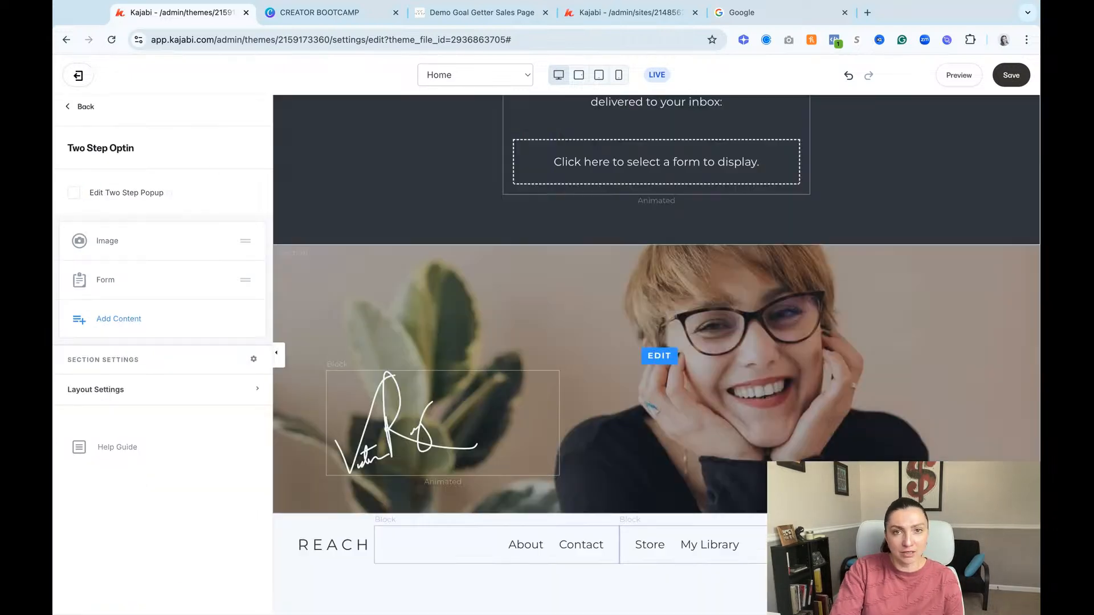
Step: Save the page and open the call-to-action settings of the Online courses feature block
{"action": "left_click", "coordinate": [1011, 75]}
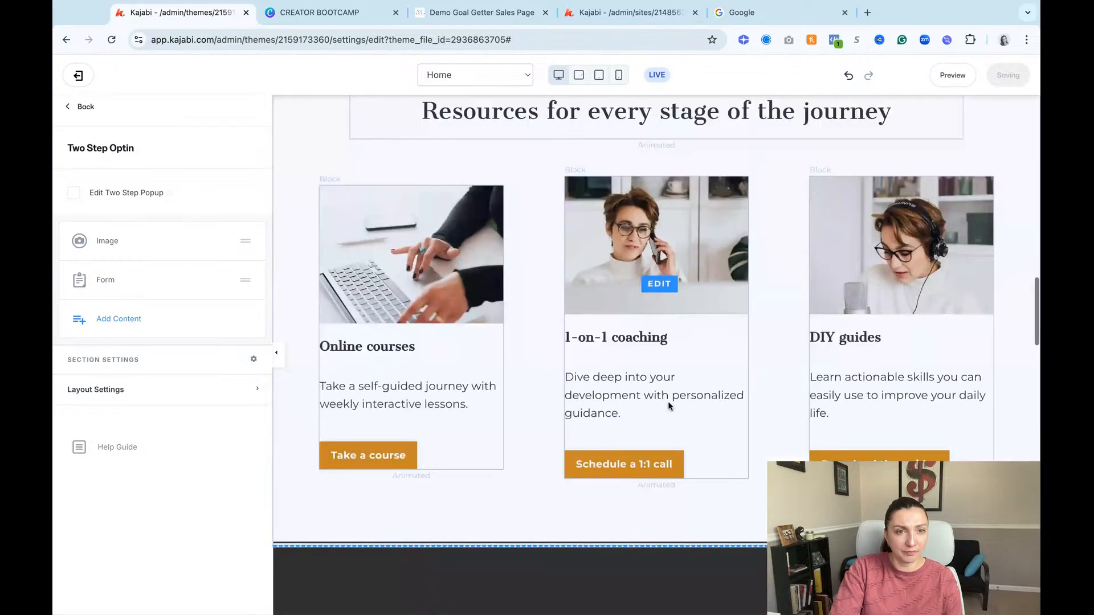
{"action": "scroll", "coordinate": [668, 401], "scroll_direction": "down", "scroll_amount": 12}
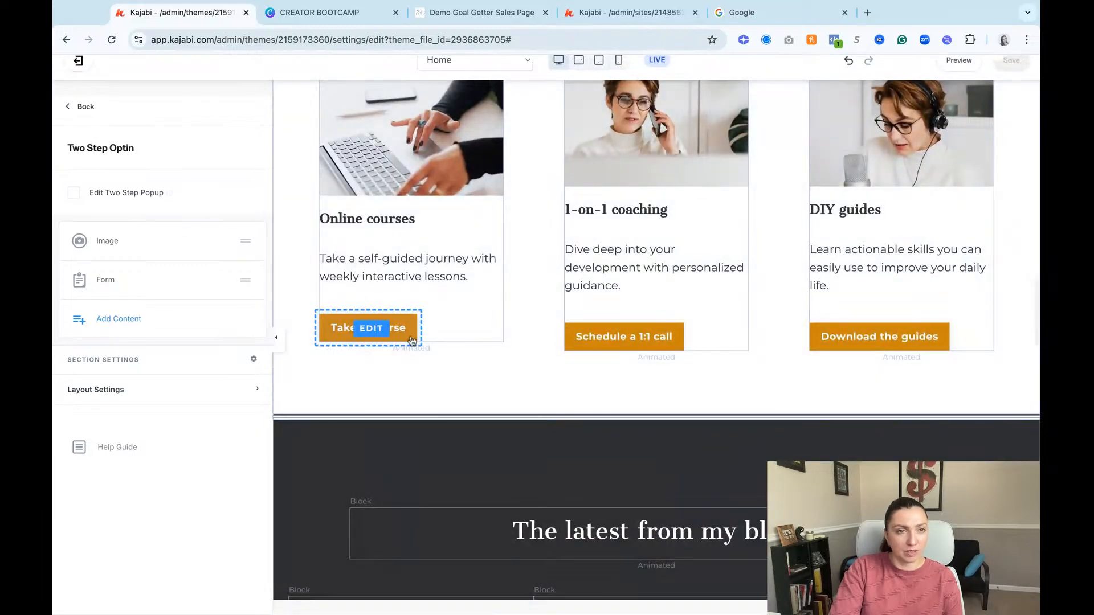
{"action": "left_click", "coordinate": [411, 341]}
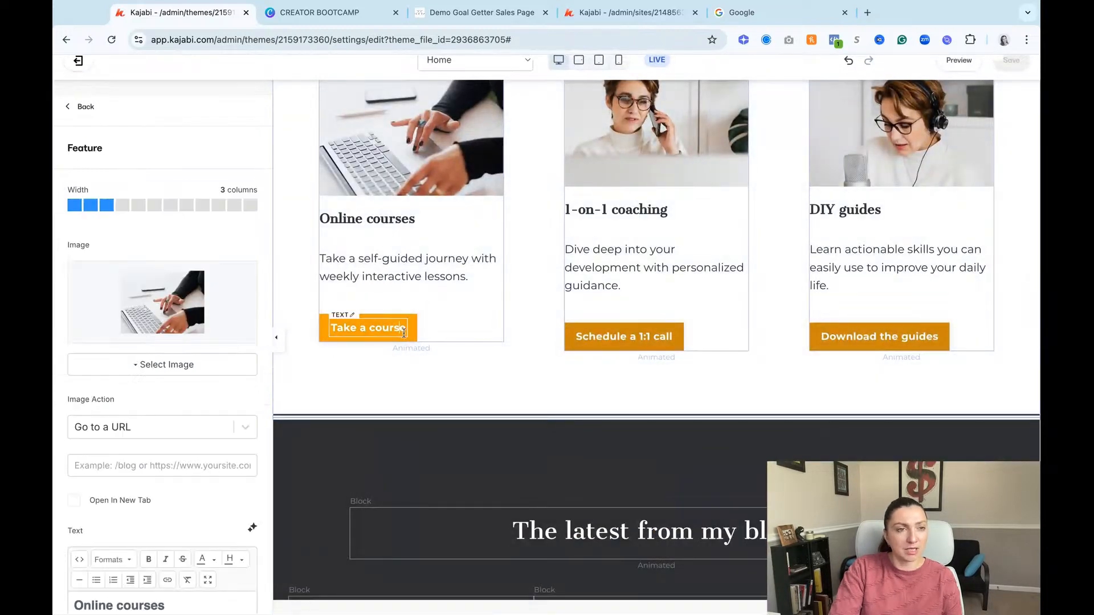
{"action": "scroll", "coordinate": [171, 425], "scroll_direction": "down", "scroll_amount": 7}
{"action": "left_click", "coordinate": [137, 410]}
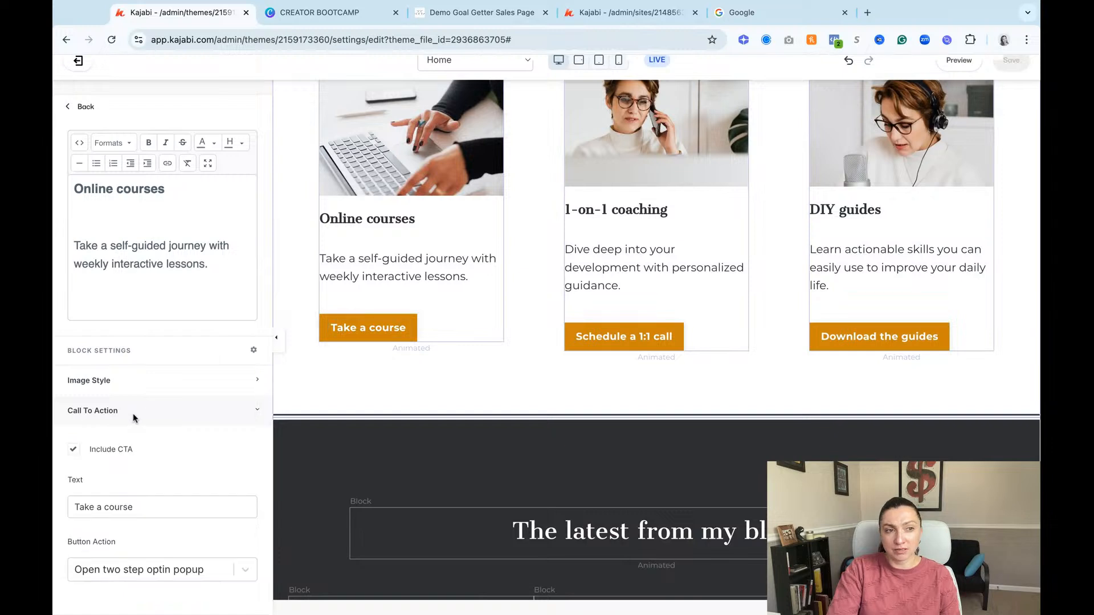
{"action": "scroll", "coordinate": [164, 433], "scroll_direction": "down", "scroll_amount": 6}
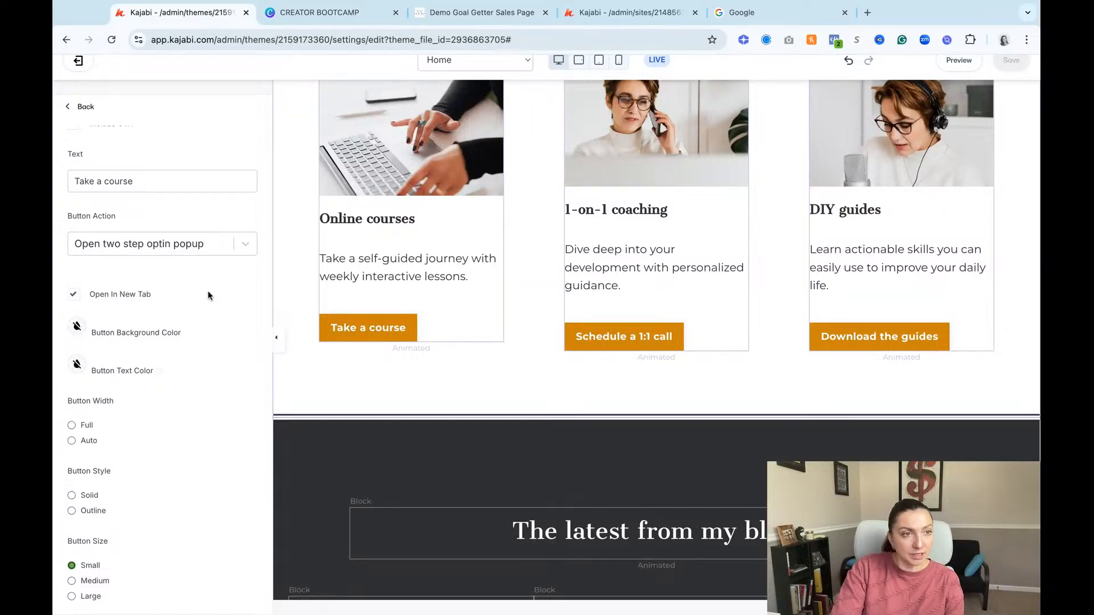
{"action": "scroll", "coordinate": [196, 308], "scroll_direction": "down", "scroll_amount": 1}
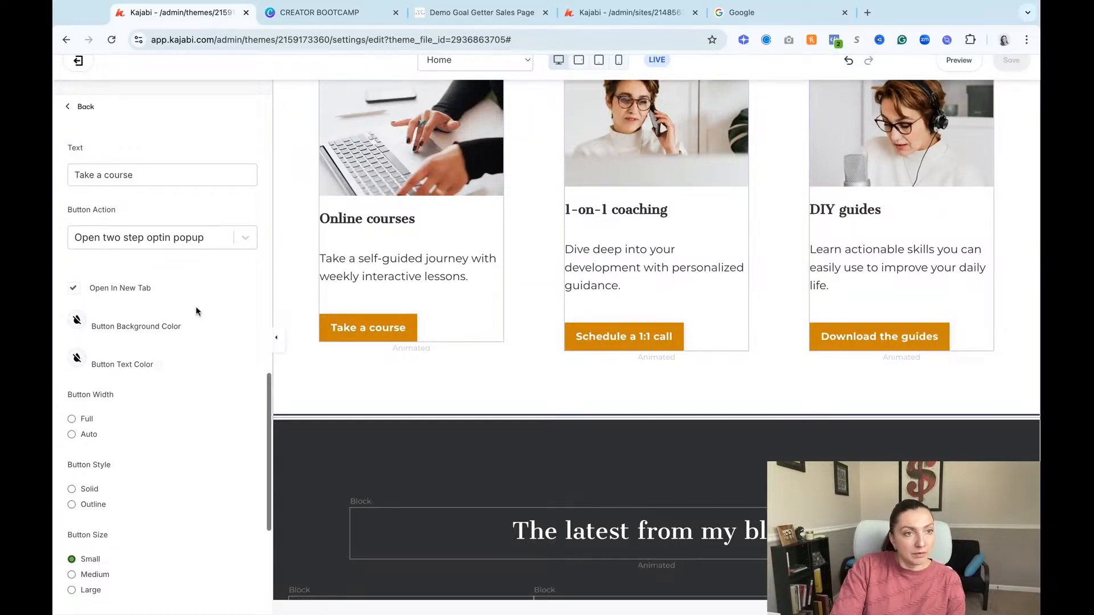
Step: Set the Take a course button to open a popup checkout for the Order bump offer, and save the page
{"action": "left_click", "coordinate": [152, 242]}
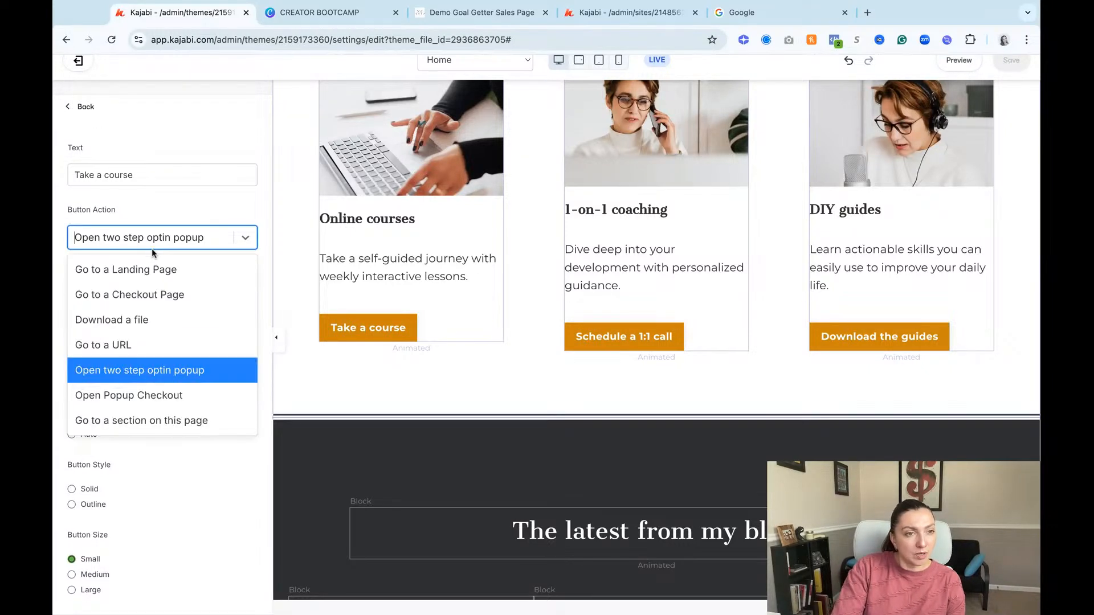
{"action": "left_click", "coordinate": [186, 394]}
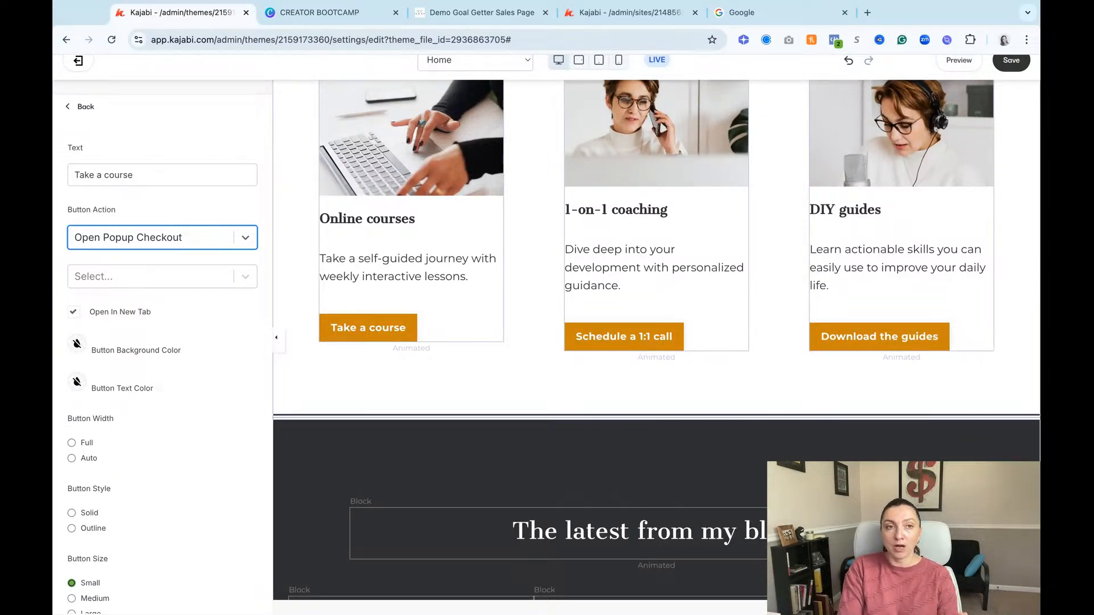
{"action": "left_click", "coordinate": [239, 277]}
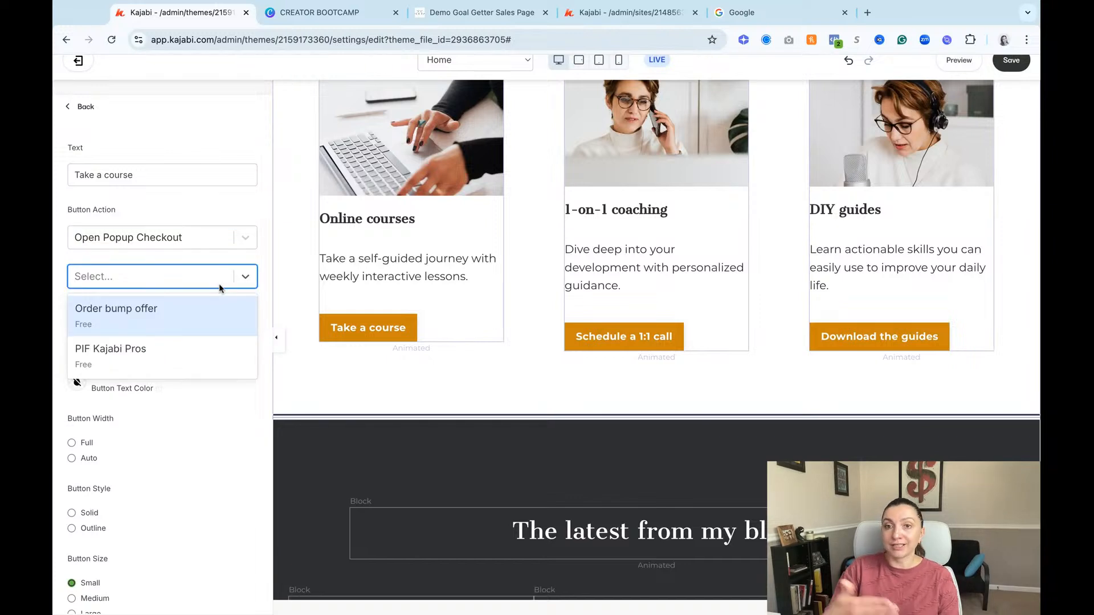
{"action": "left_click", "coordinate": [193, 316]}
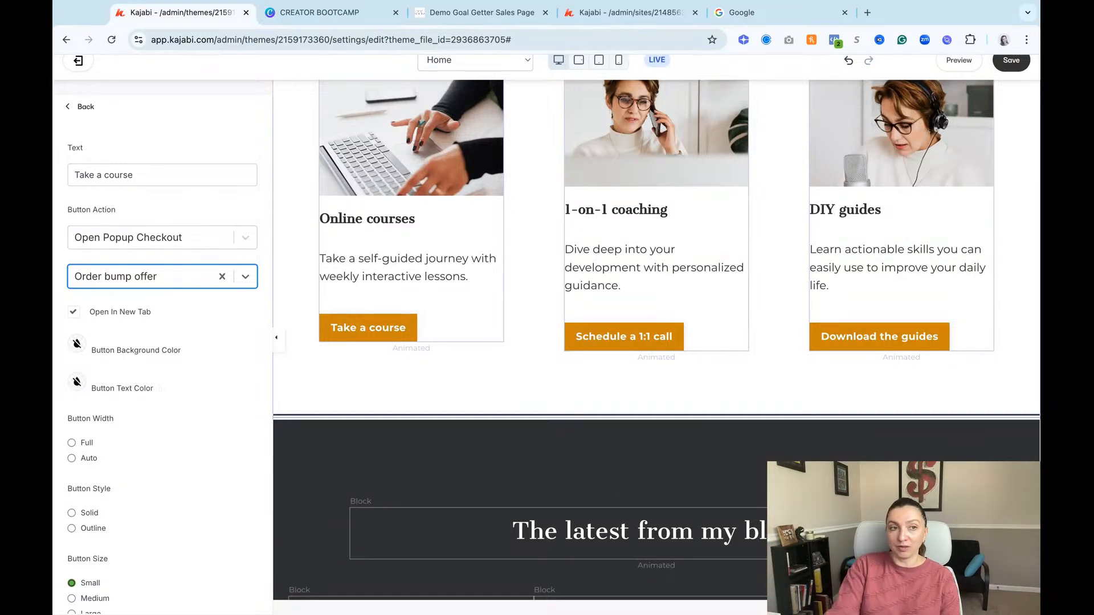
{"action": "left_click", "coordinate": [1010, 61]}
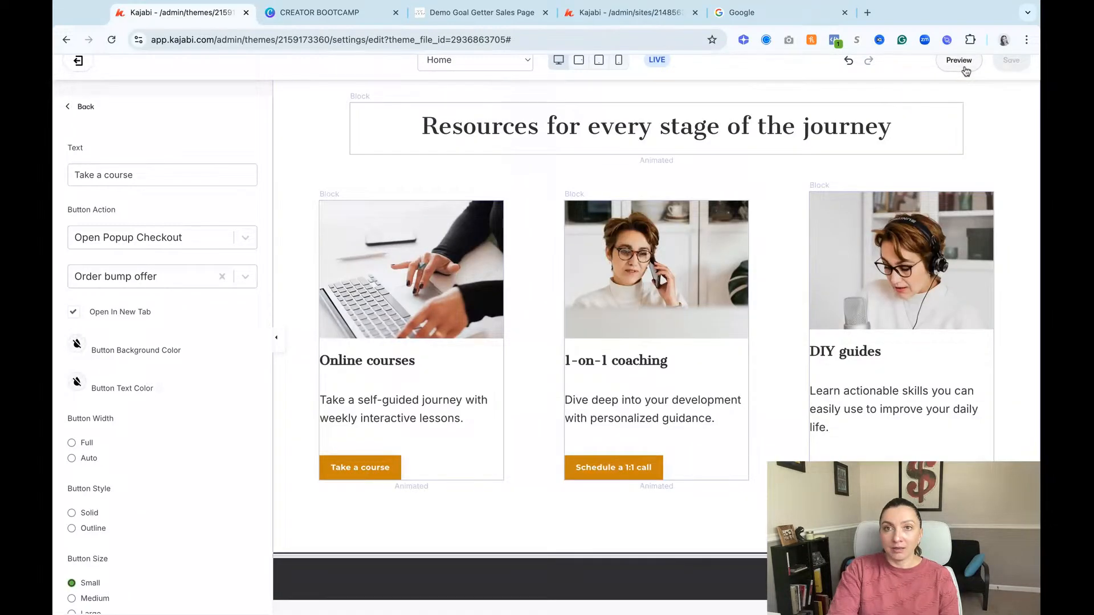
Step: Preview the site, test the Take a course button's popup checkout under Online courses, and return to the editor
{"action": "left_click", "coordinate": [964, 64]}
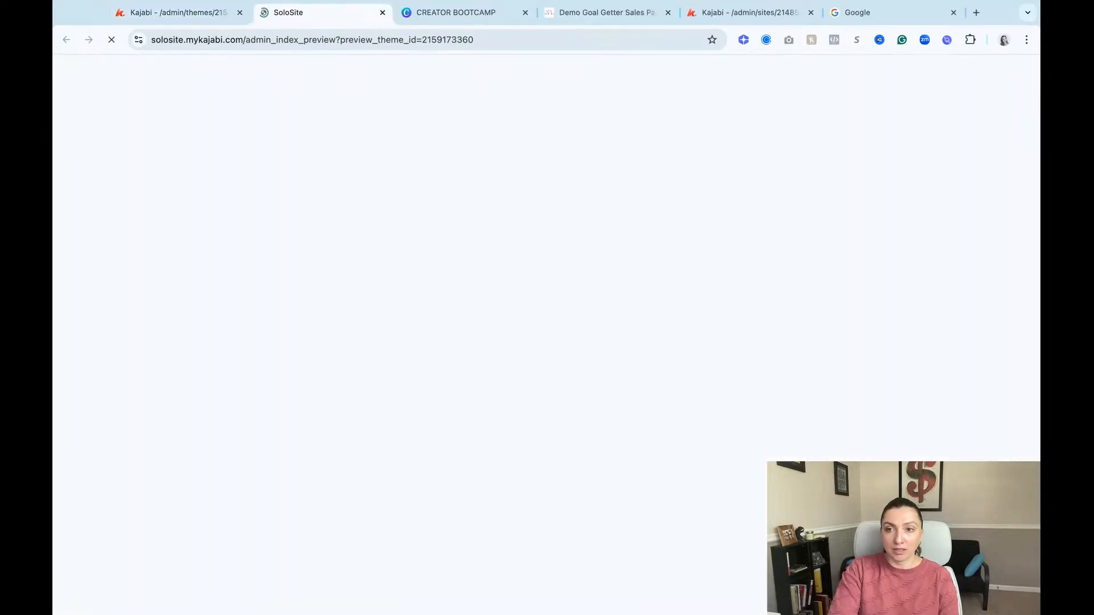
{"action": "scroll", "coordinate": [484, 234], "scroll_direction": "down", "scroll_amount": 15}
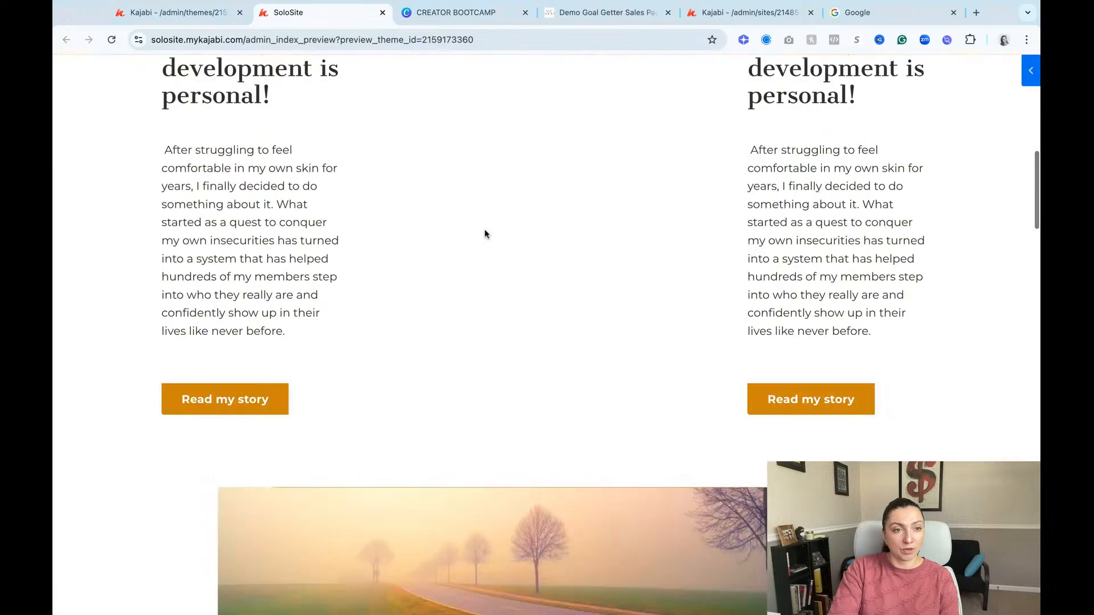
{"action": "scroll", "coordinate": [485, 233], "scroll_direction": "down", "scroll_amount": 10}
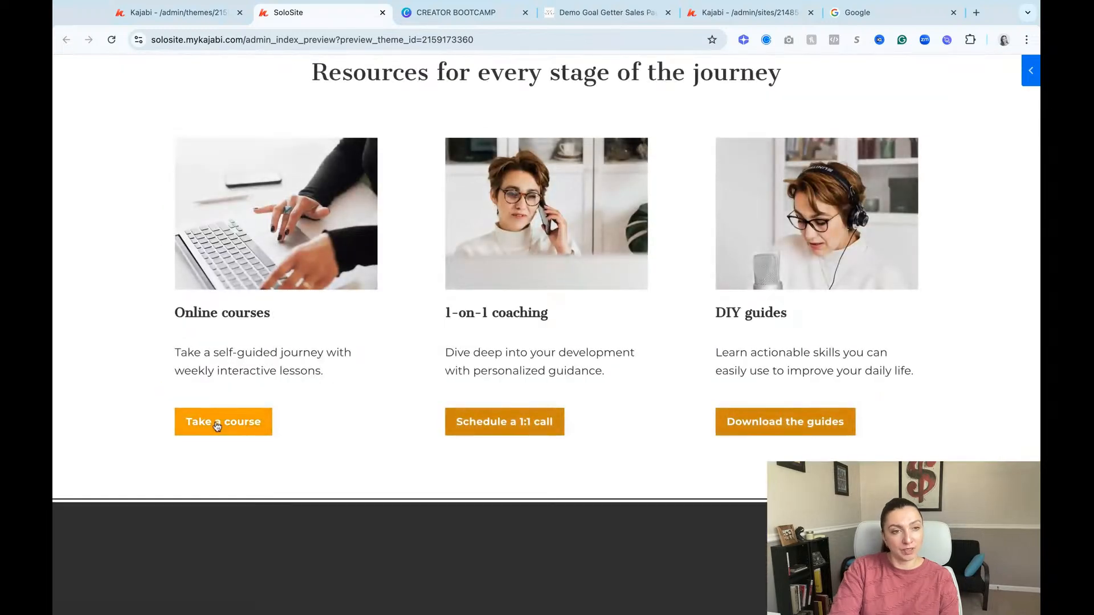
{"action": "left_click", "coordinate": [219, 423]}
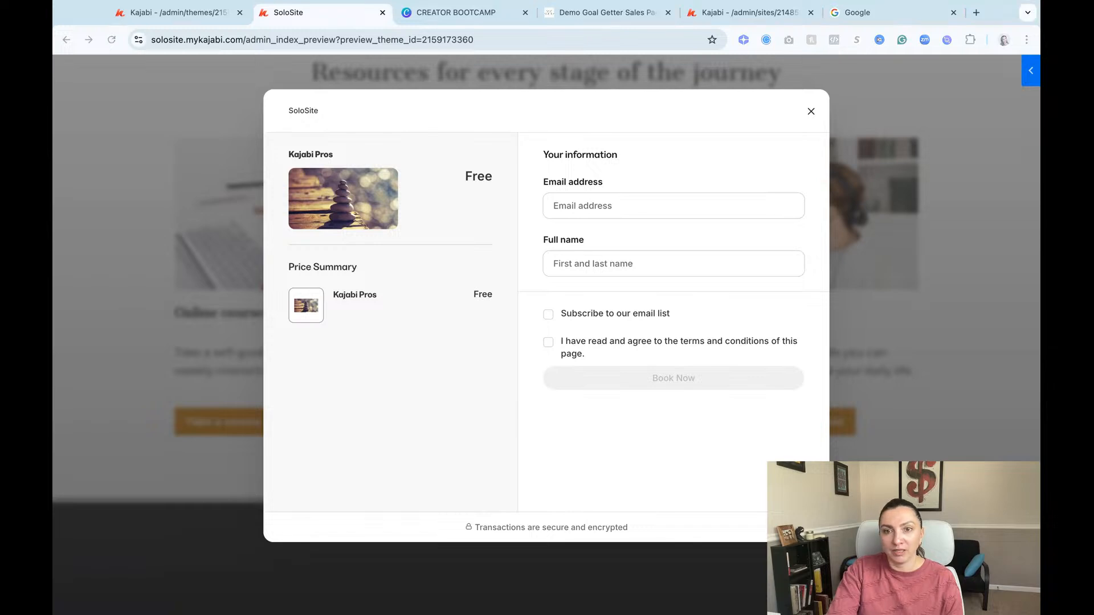
{"action": "left_click", "coordinate": [382, 13]}
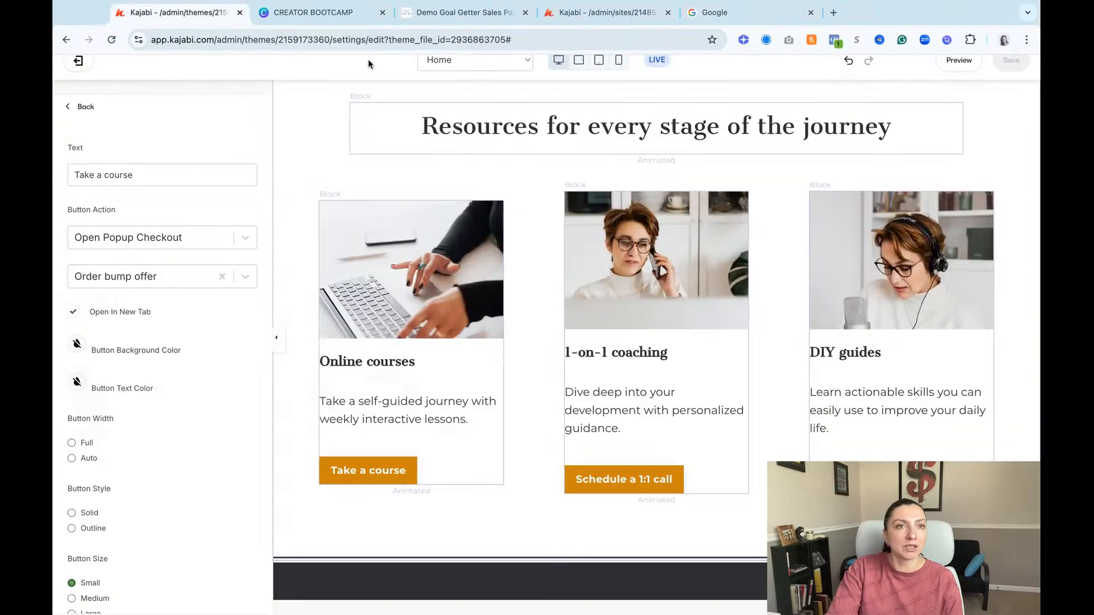
Step: Change the Take a course button's action to Go to a section on this page
{"action": "left_click", "coordinate": [206, 239]}
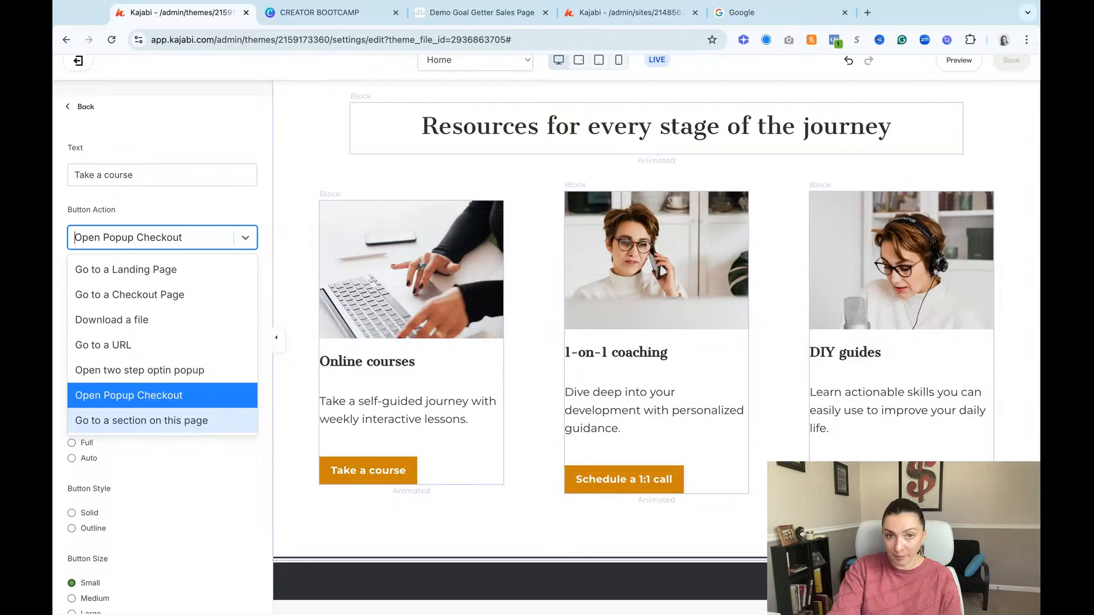
{"action": "left_click", "coordinate": [141, 421]}
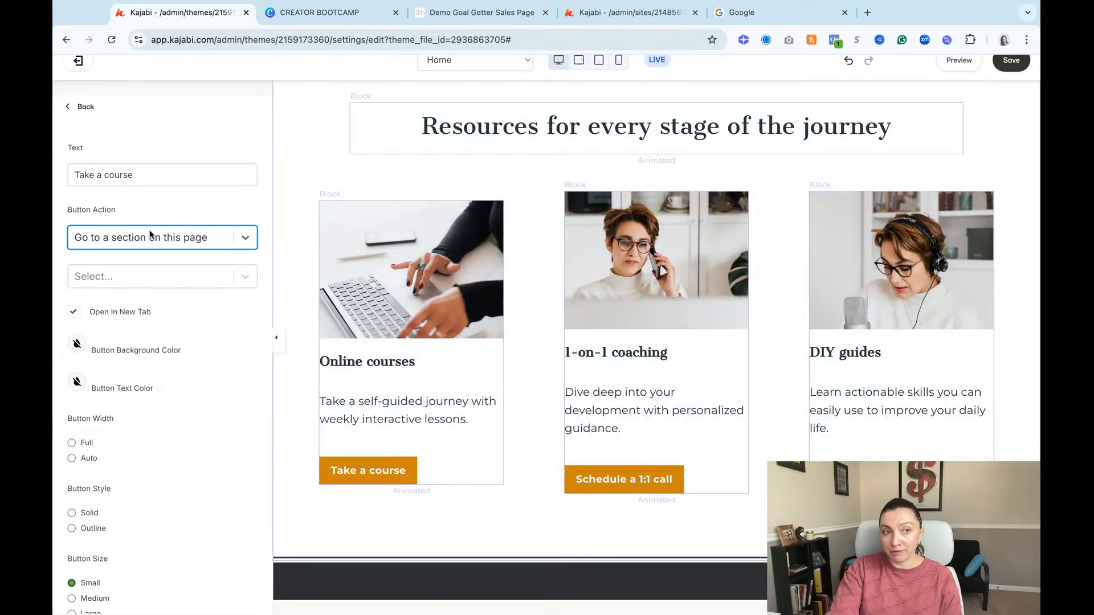
Step: Look through the home page's sections, then open the "Who you're meant to be" section and highlight its section name
{"action": "scroll", "coordinate": [634, 312], "scroll_direction": "up", "scroll_amount": 5}
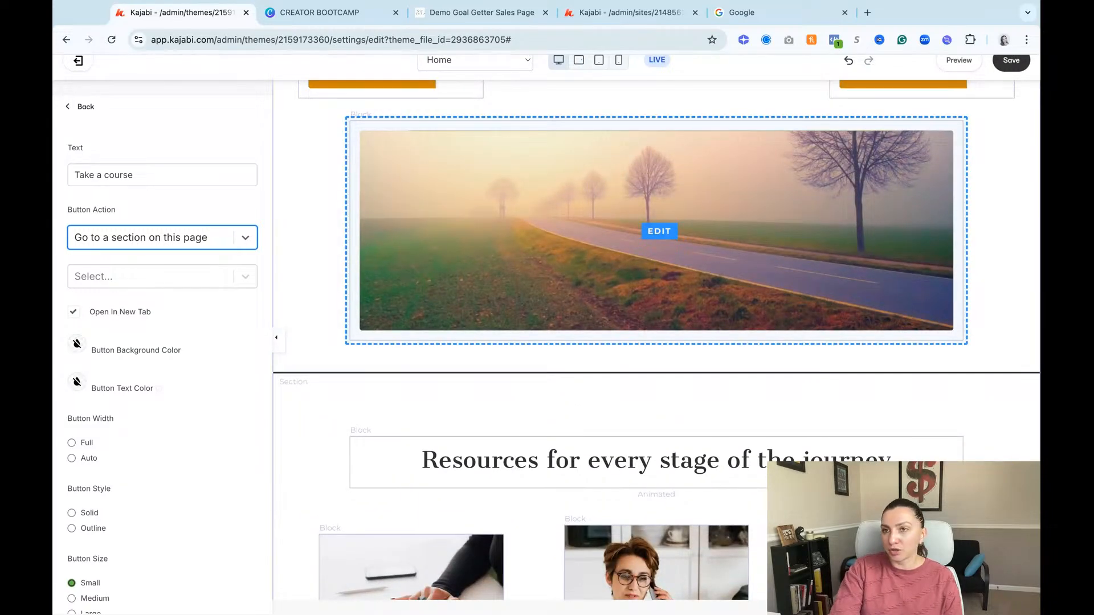
{"action": "scroll", "coordinate": [646, 311], "scroll_direction": "up", "scroll_amount": 10}
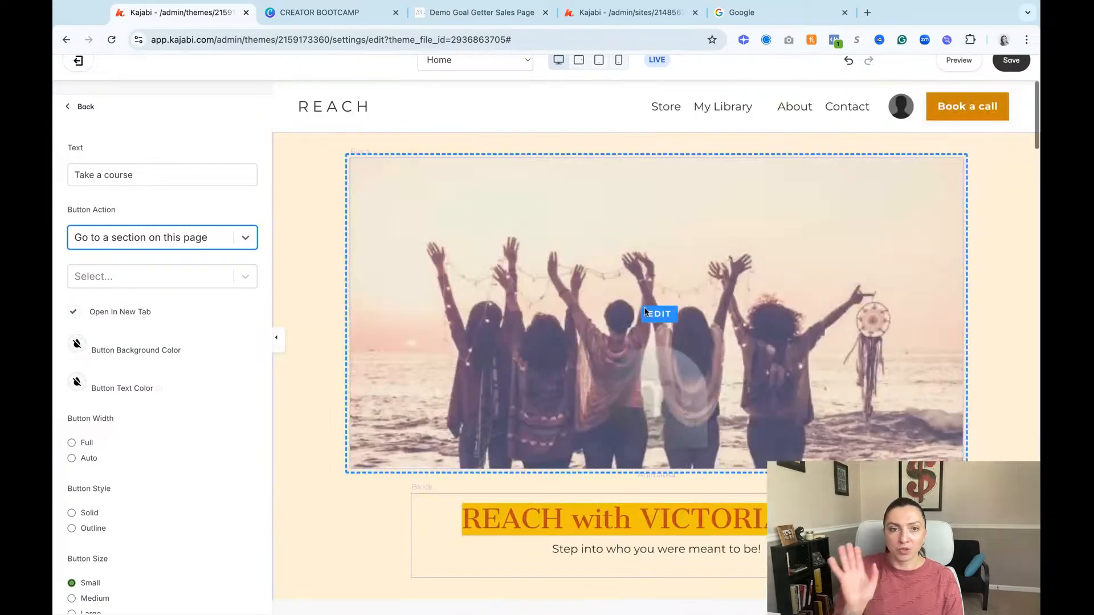
{"action": "scroll", "coordinate": [650, 308], "scroll_direction": "down", "scroll_amount": 3}
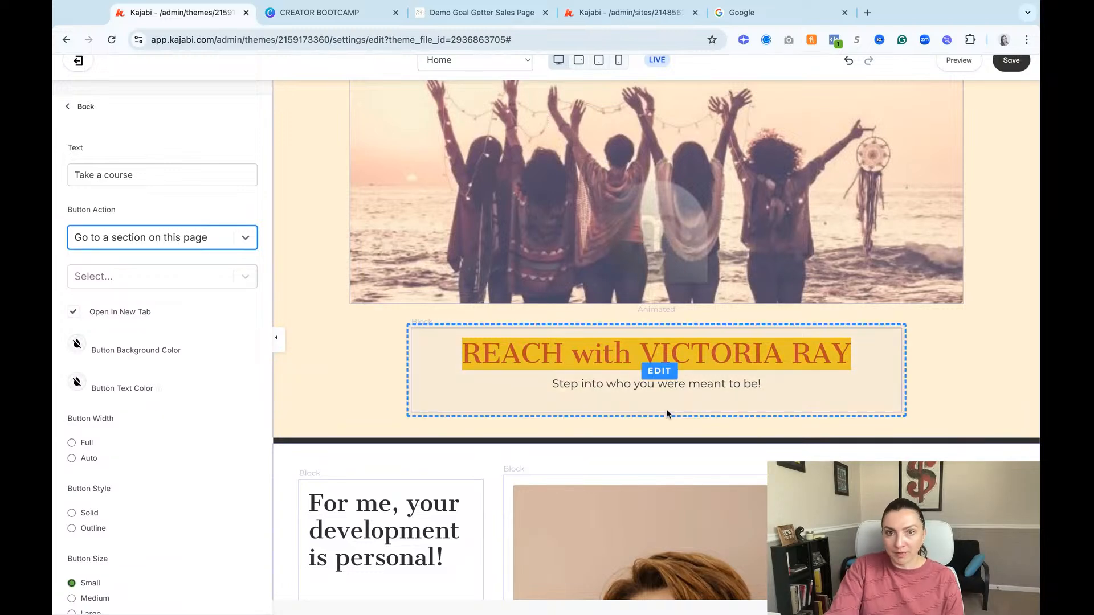
{"action": "scroll", "coordinate": [667, 416], "scroll_direction": "down", "scroll_amount": 20}
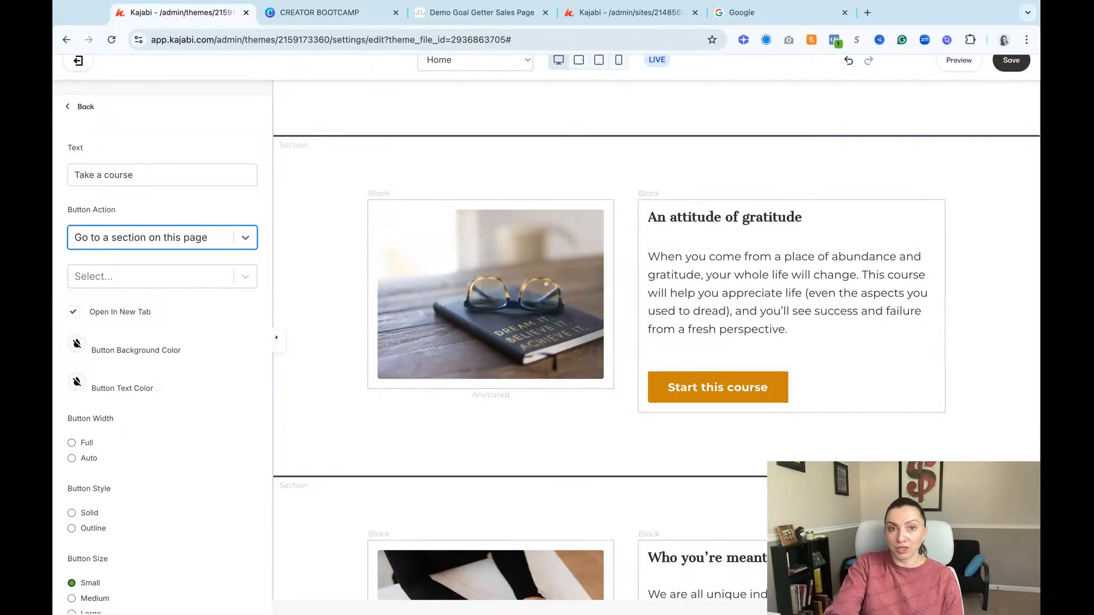
{"action": "scroll", "coordinate": [760, 414], "scroll_direction": "down", "scroll_amount": 15}
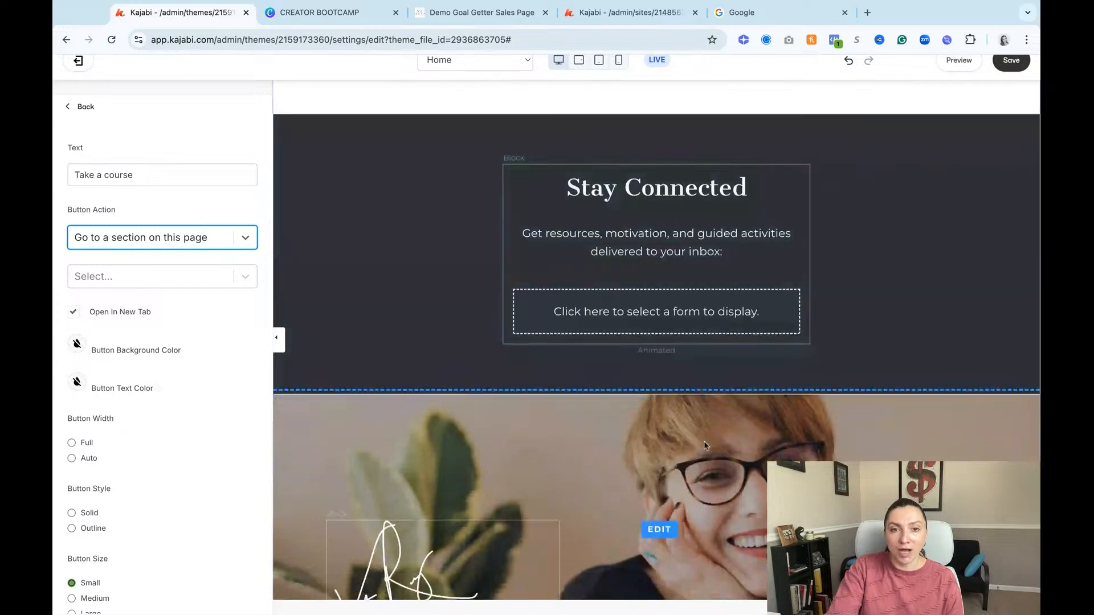
{"action": "scroll", "coordinate": [760, 414], "scroll_direction": "up", "scroll_amount": 15}
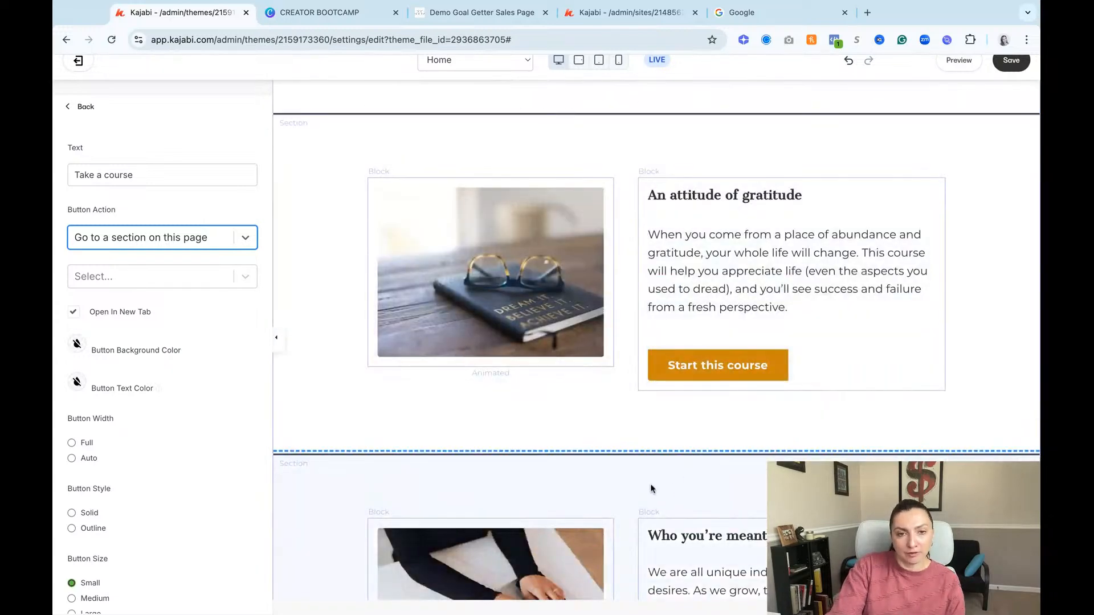
{"action": "left_click", "coordinate": [665, 481]}
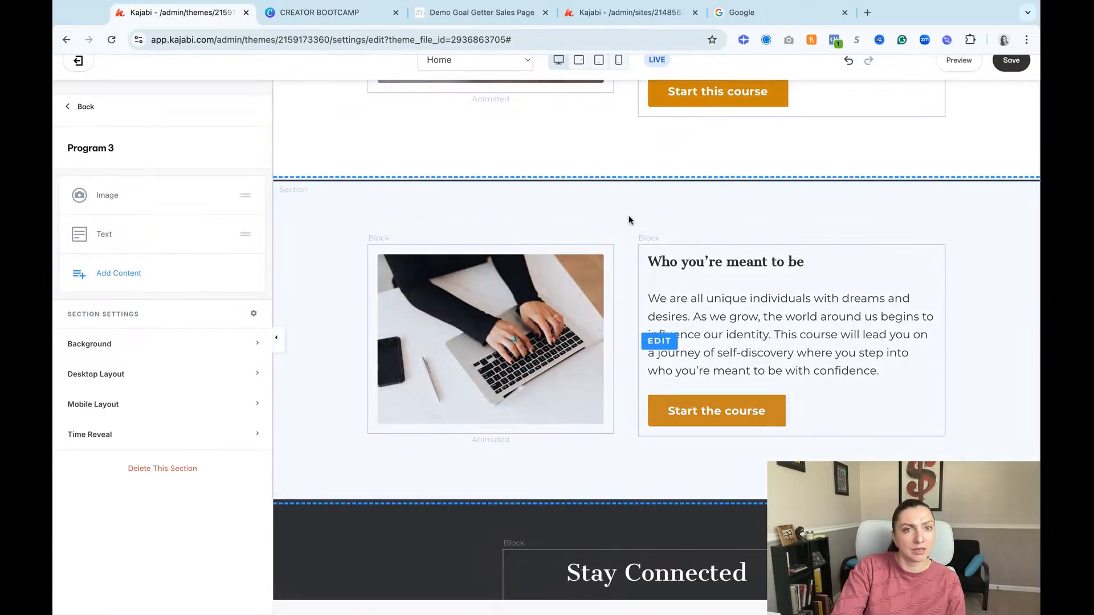
{"action": "triple_click", "coordinate": [120, 147]}
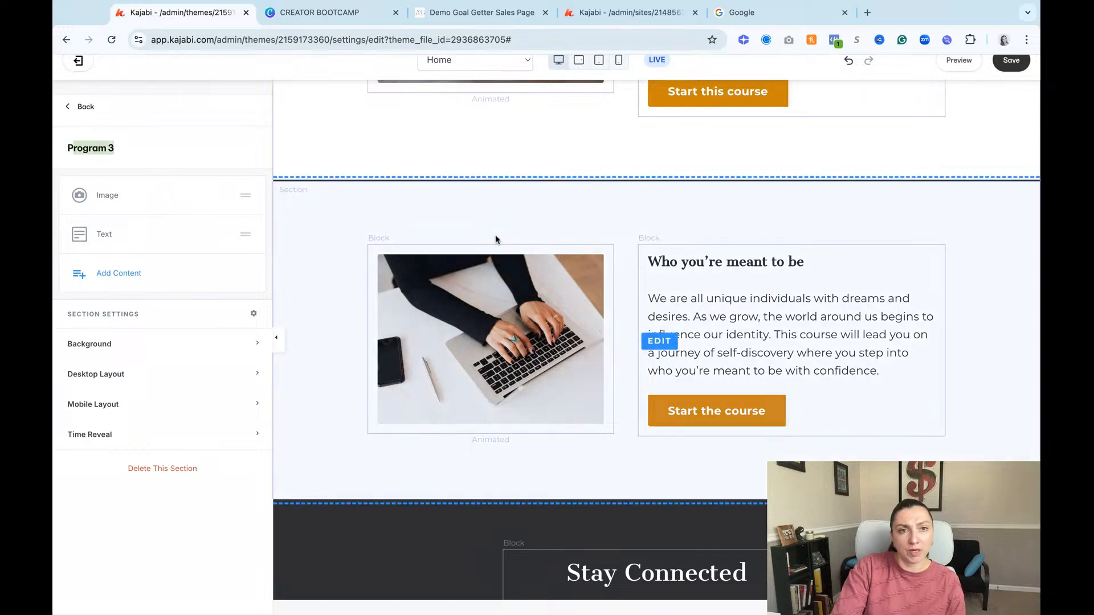
Step: Include a call-to-action button in the hero text block and label it ENROLL NOW
{"action": "scroll", "coordinate": [630, 296], "scroll_direction": "up", "scroll_amount": 15}
{"action": "scroll", "coordinate": [630, 307], "scroll_direction": "down", "scroll_amount": 3}
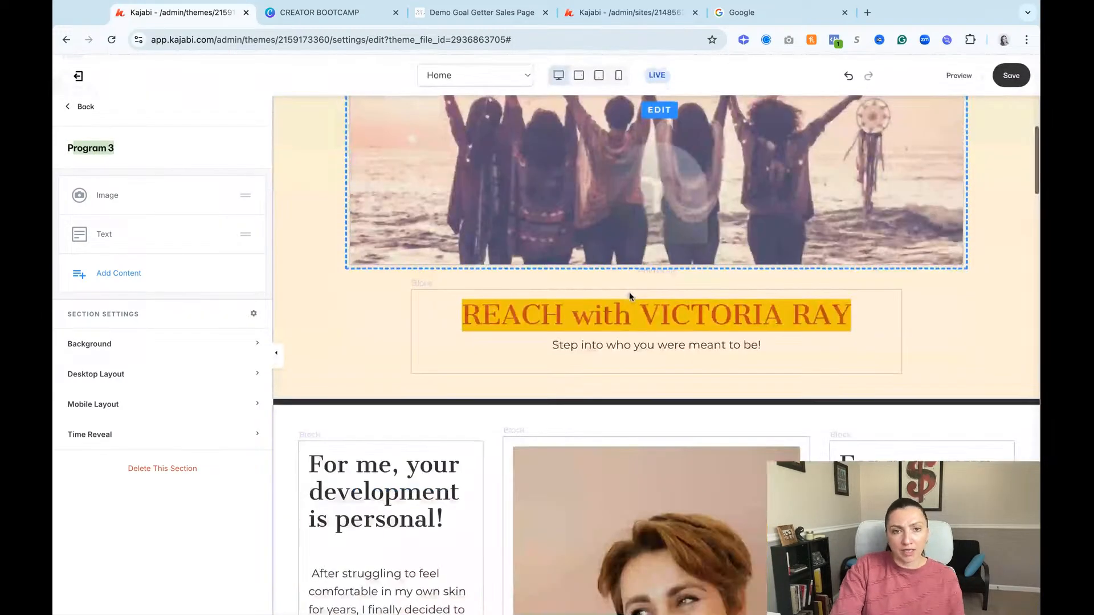
{"action": "left_click", "coordinate": [630, 311]}
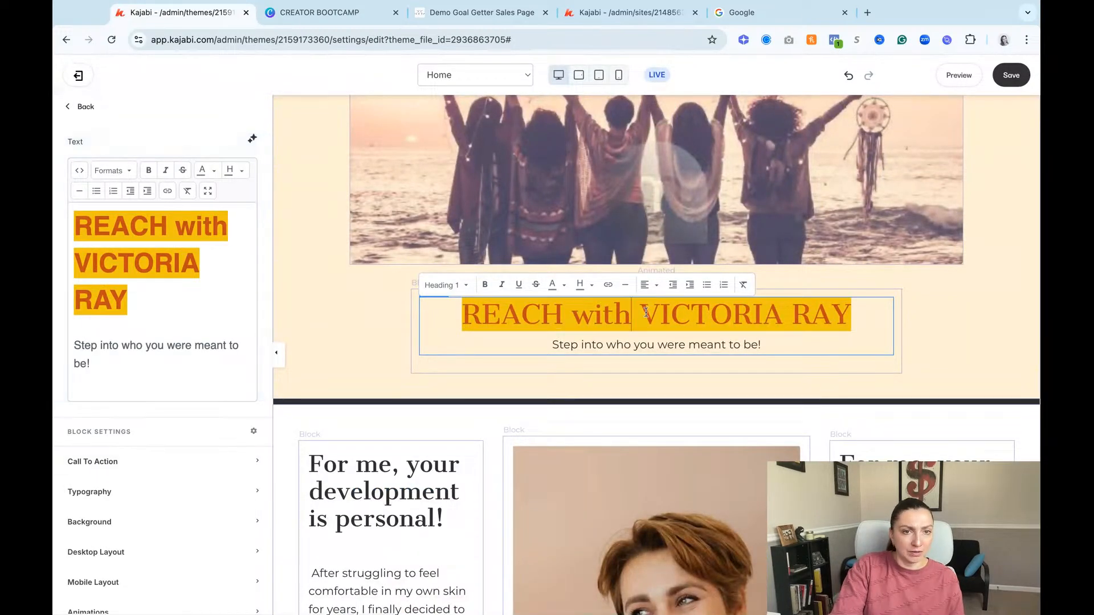
{"action": "left_click", "coordinate": [91, 472]}
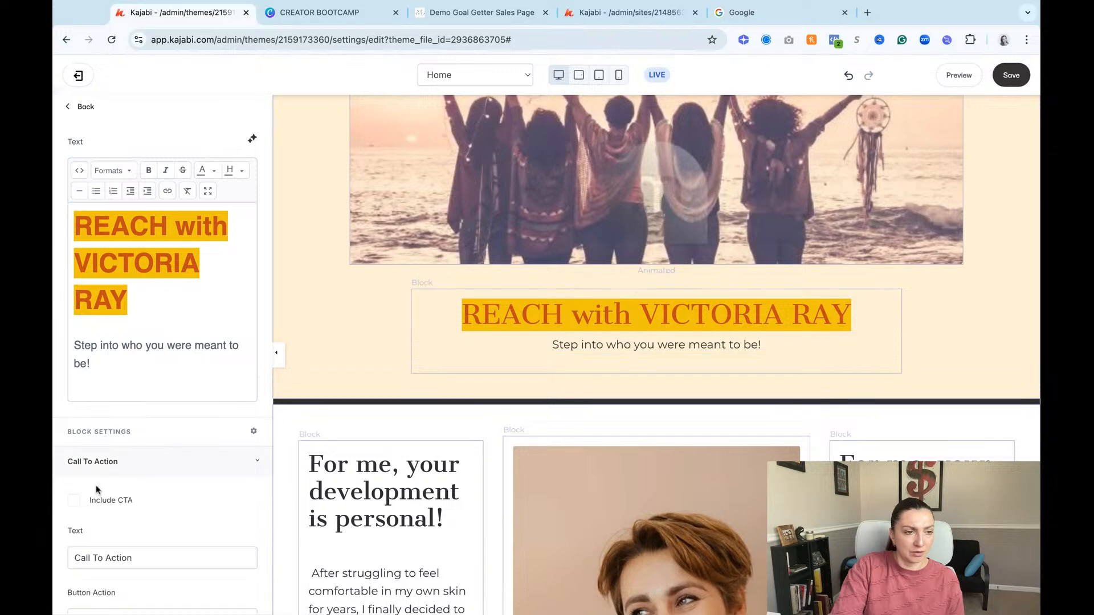
{"action": "left_click", "coordinate": [81, 504]}
{"action": "triple_click", "coordinate": [160, 557]}
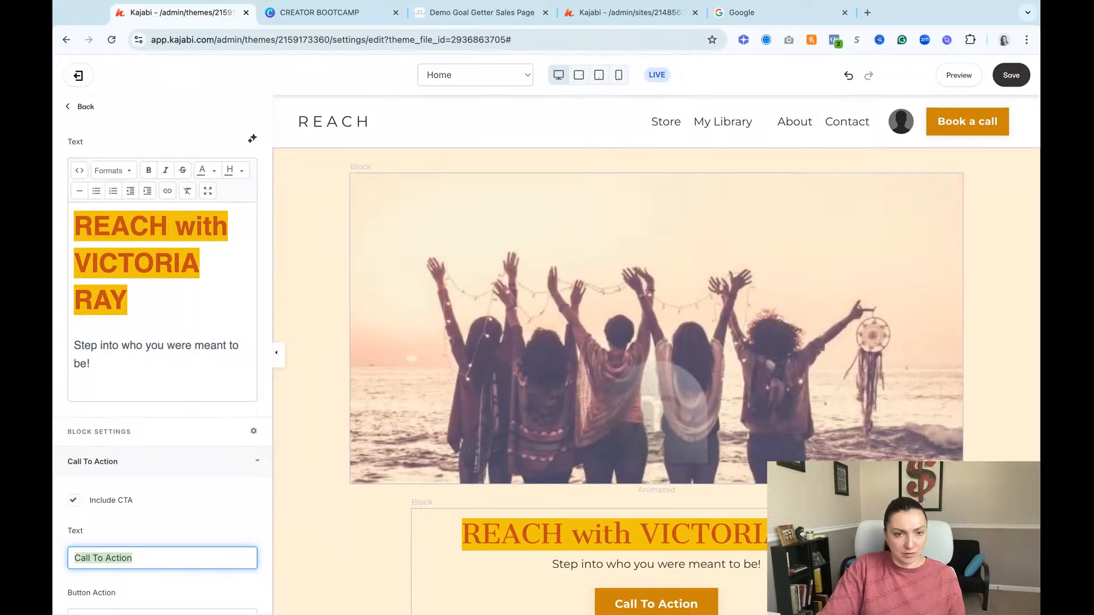
{"action": "type", "text": "ENROO"}
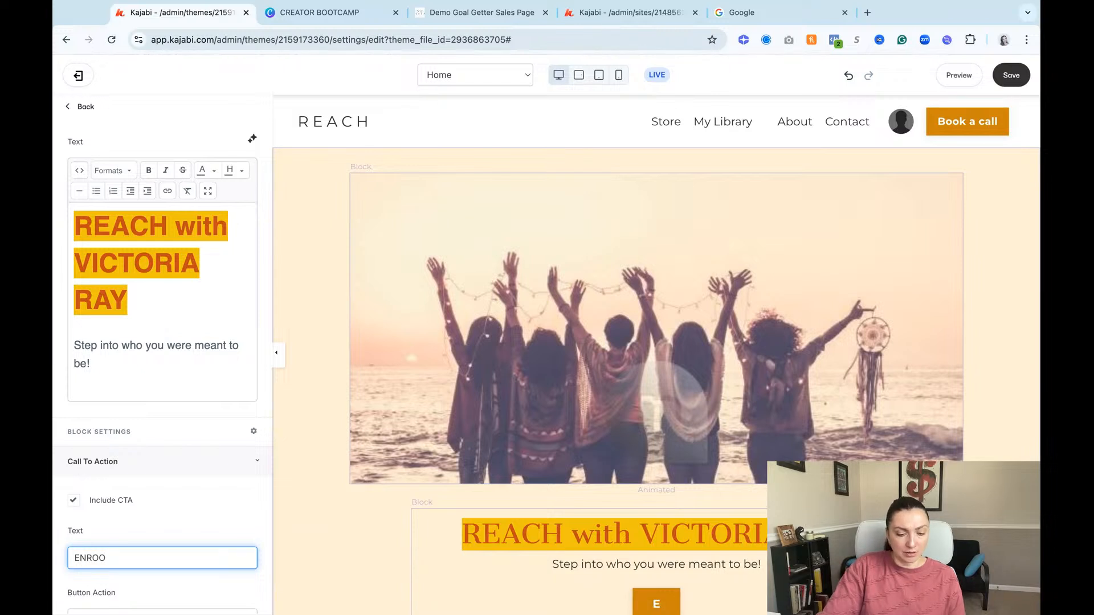
{"action": "key", "text": "BackSpace"}
{"action": "type", "text": "LL NOW"}
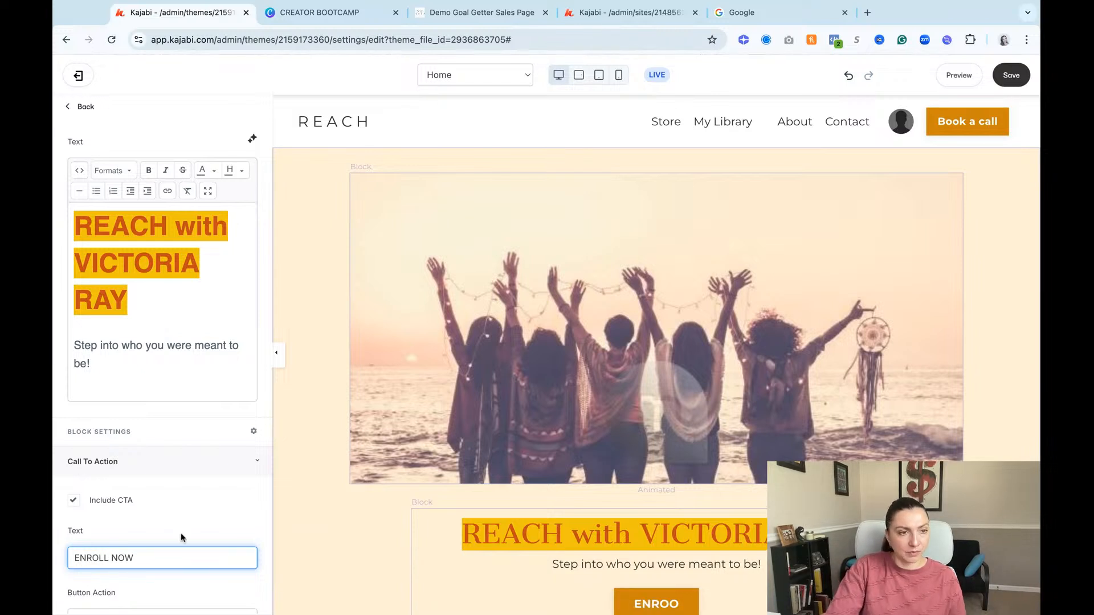
Step: Set the ENROLL NOW button's action to Go to a section on this page, targeting Program 3, and save the page
{"action": "scroll", "coordinate": [180, 533], "scroll_direction": "down", "scroll_amount": 3}
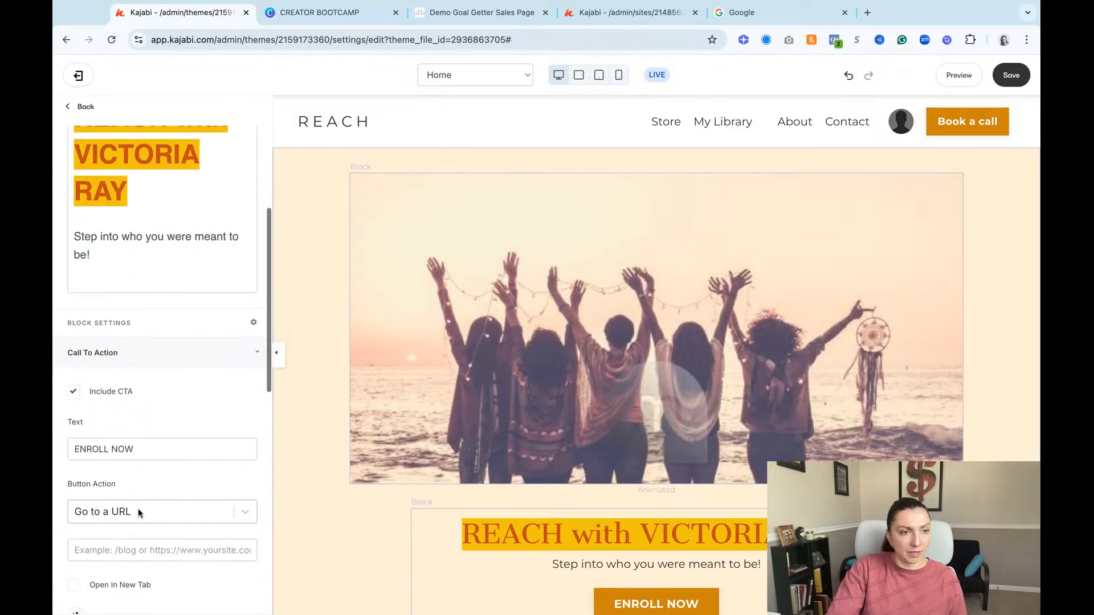
{"action": "left_click", "coordinate": [154, 518]}
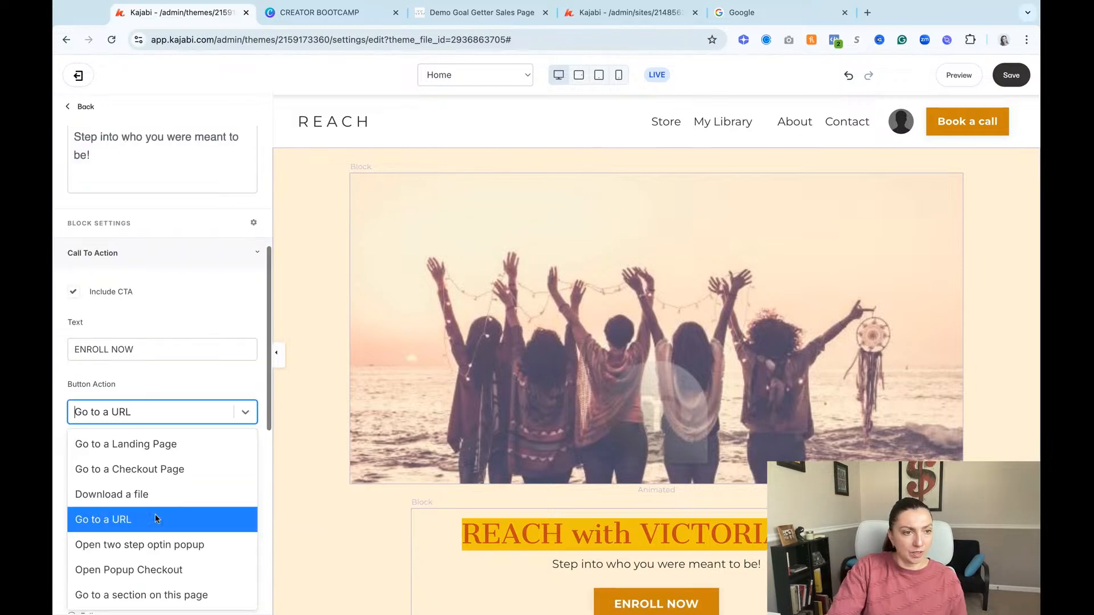
{"action": "left_click", "coordinate": [189, 592]}
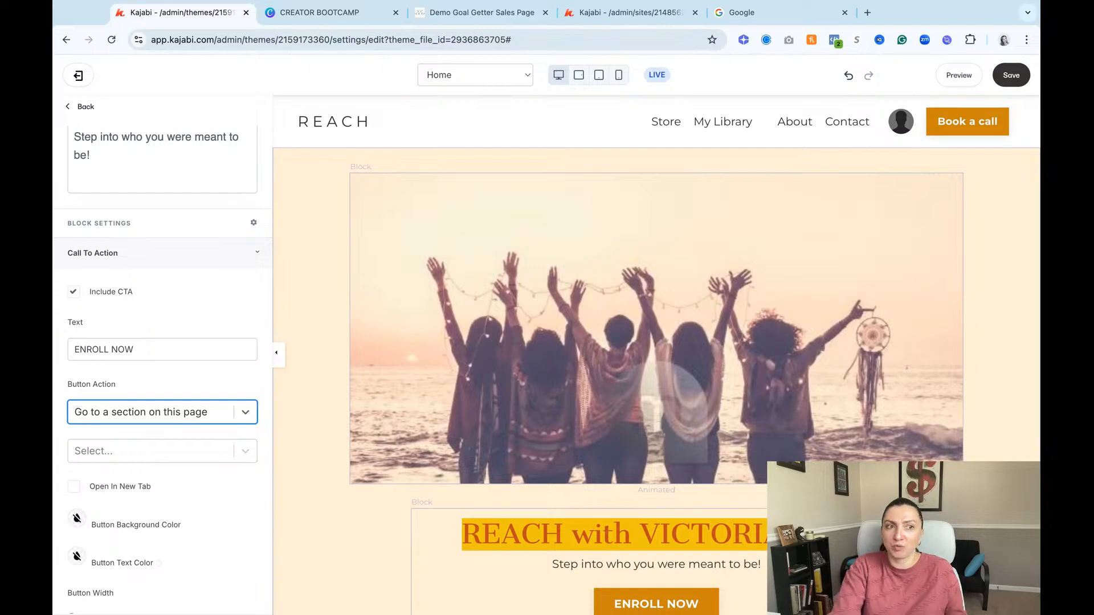
{"action": "scroll", "coordinate": [414, 436], "scroll_direction": "down", "scroll_amount": 3}
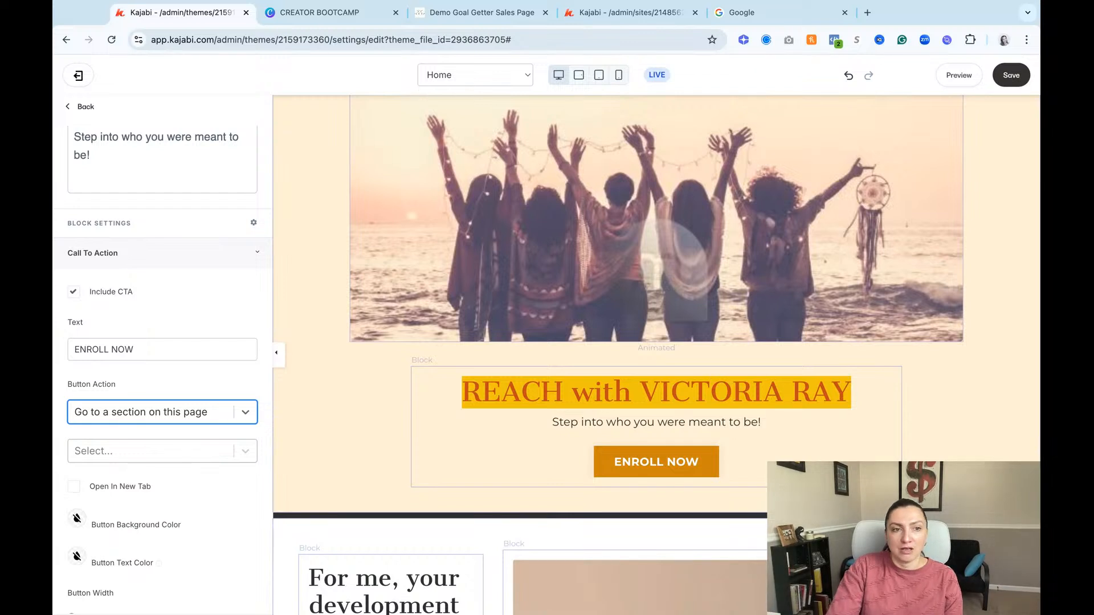
{"action": "left_click", "coordinate": [151, 450]}
{"action": "scroll", "coordinate": [166, 536], "scroll_direction": "down", "scroll_amount": 4}
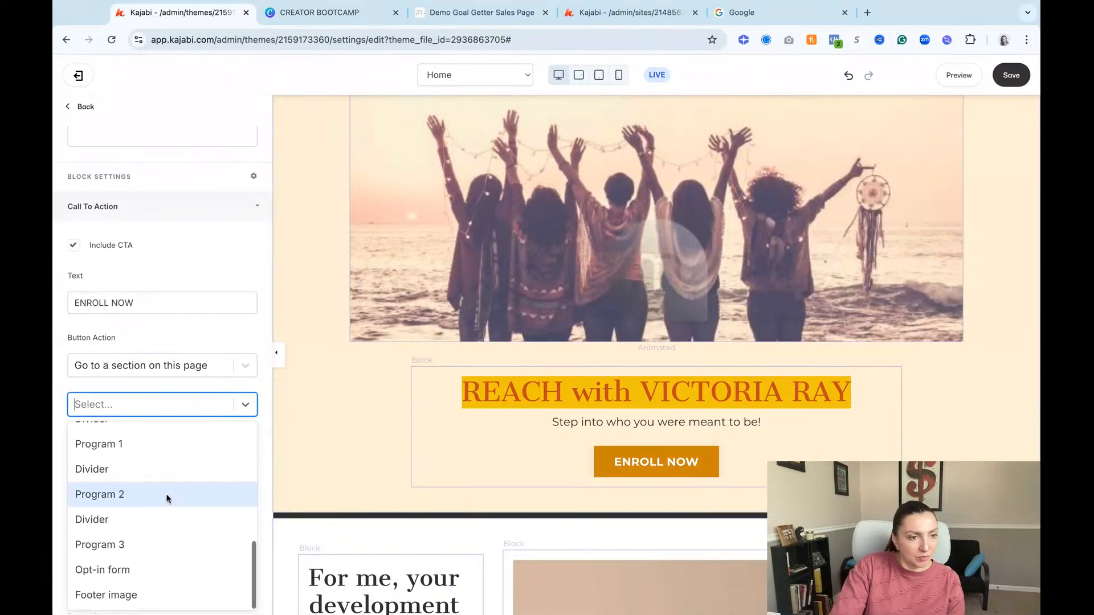
{"action": "left_click", "coordinate": [122, 546]}
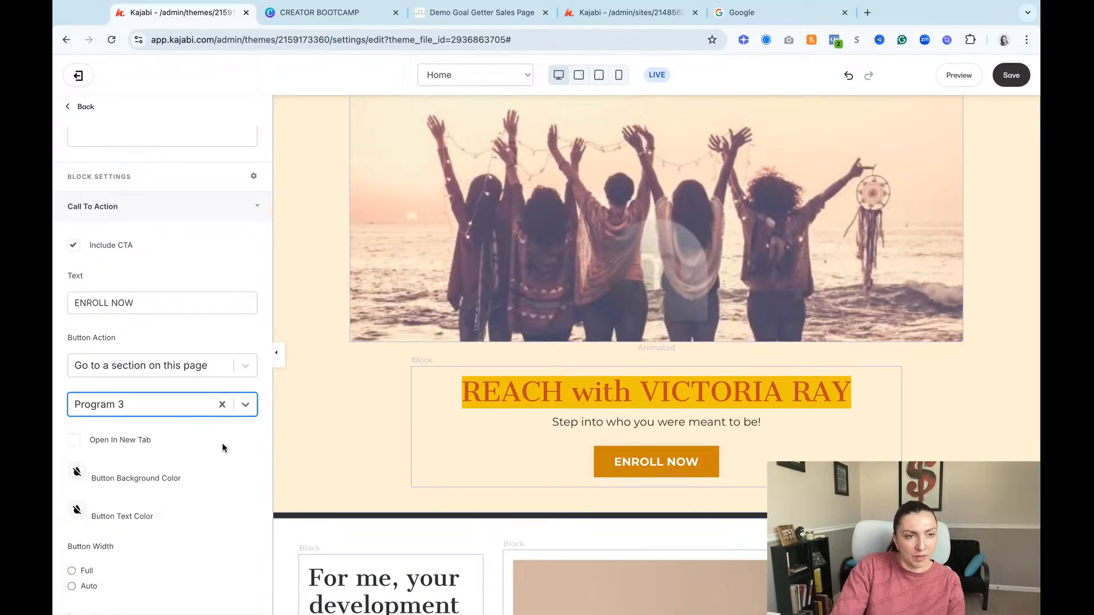
{"action": "left_click", "coordinate": [1011, 75]}
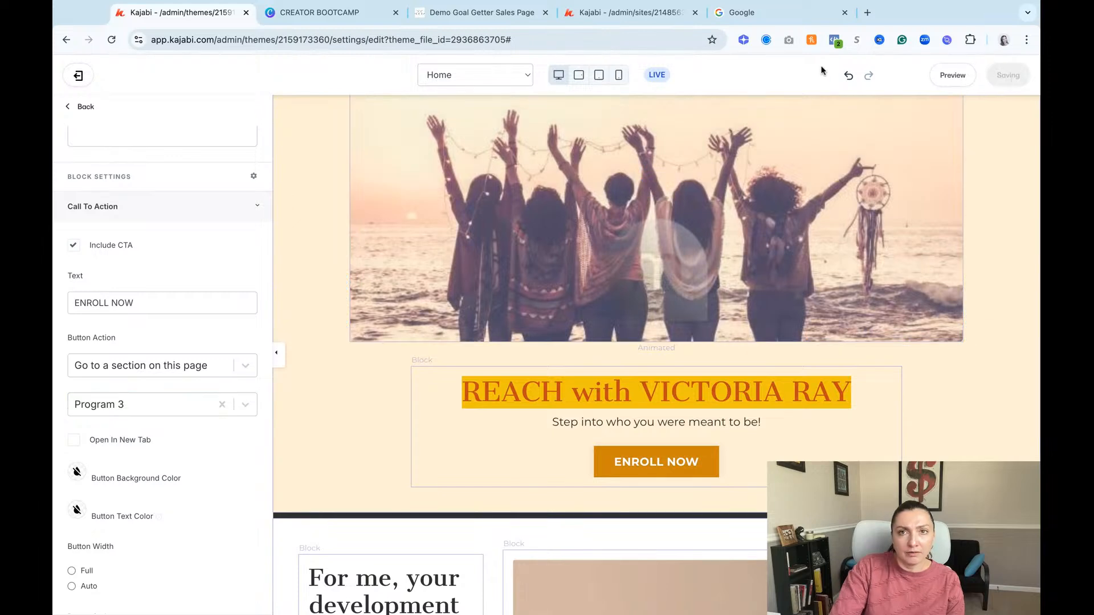
Step: Preview the site, check the page around the "Who you're meant to be" section, and return to the editor
{"action": "left_click", "coordinate": [960, 75]}
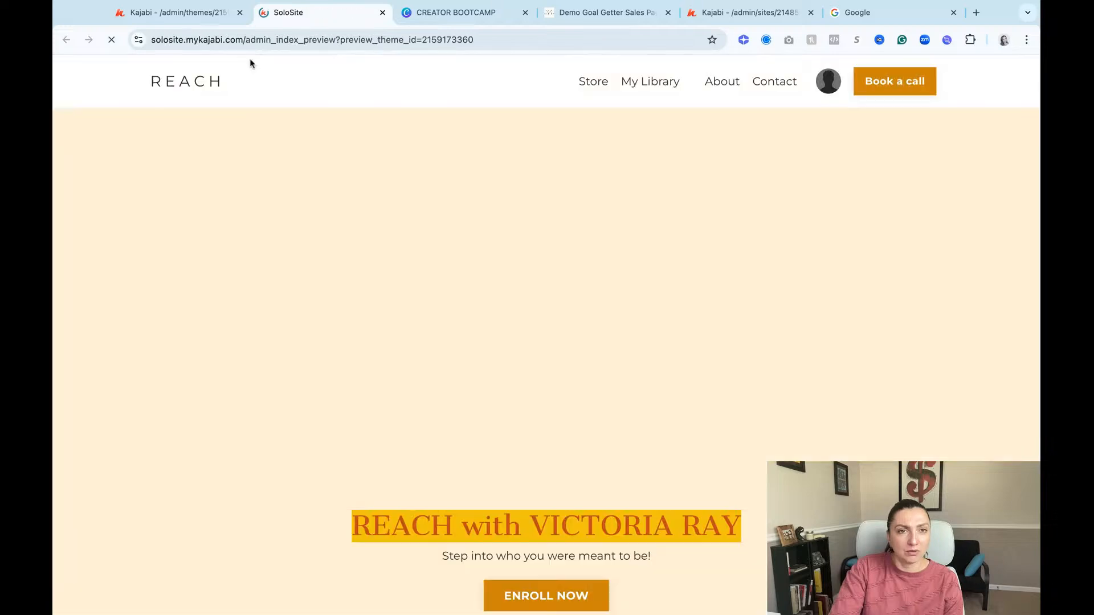
{"action": "scroll", "coordinate": [479, 231], "scroll_direction": "down", "scroll_amount": 4}
{"action": "scroll", "coordinate": [548, 358], "scroll_direction": "down", "scroll_amount": 15}
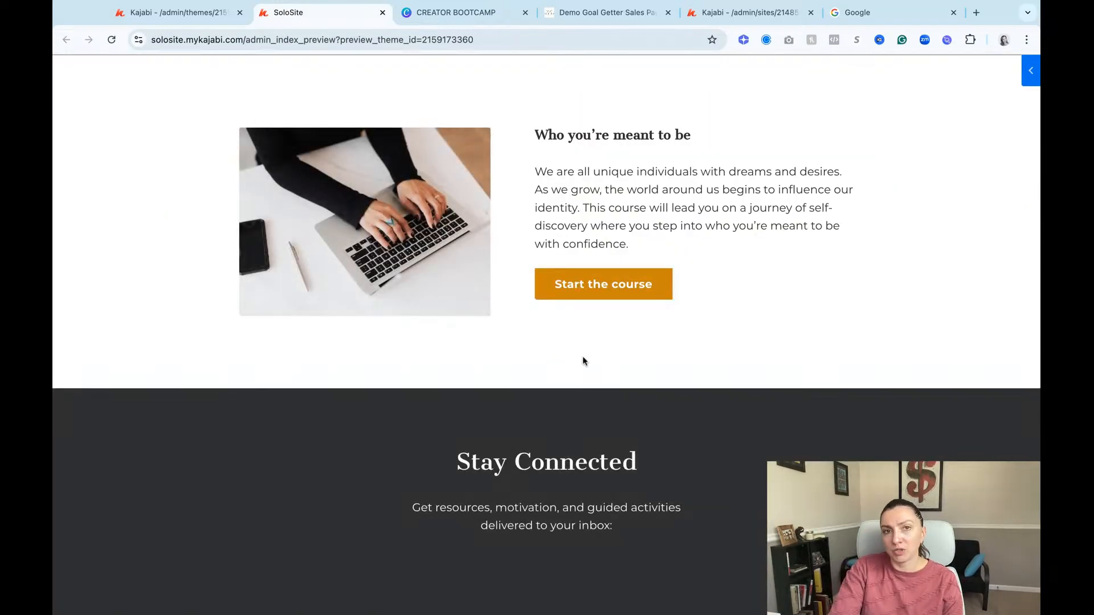
{"action": "scroll", "coordinate": [582, 356], "scroll_direction": "up", "scroll_amount": 1}
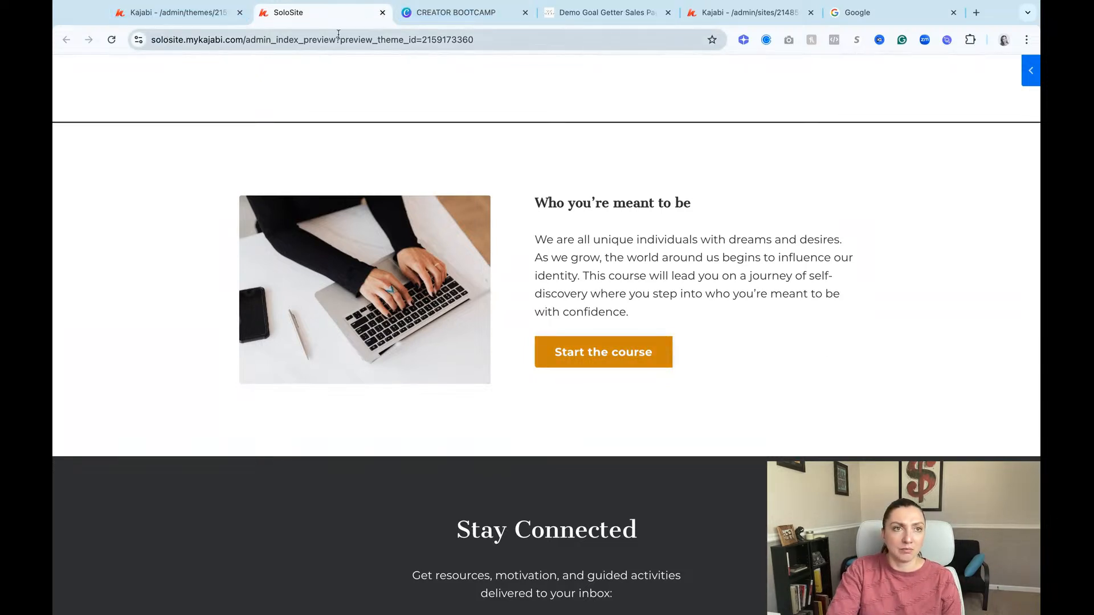
{"action": "left_click", "coordinate": [382, 12]}
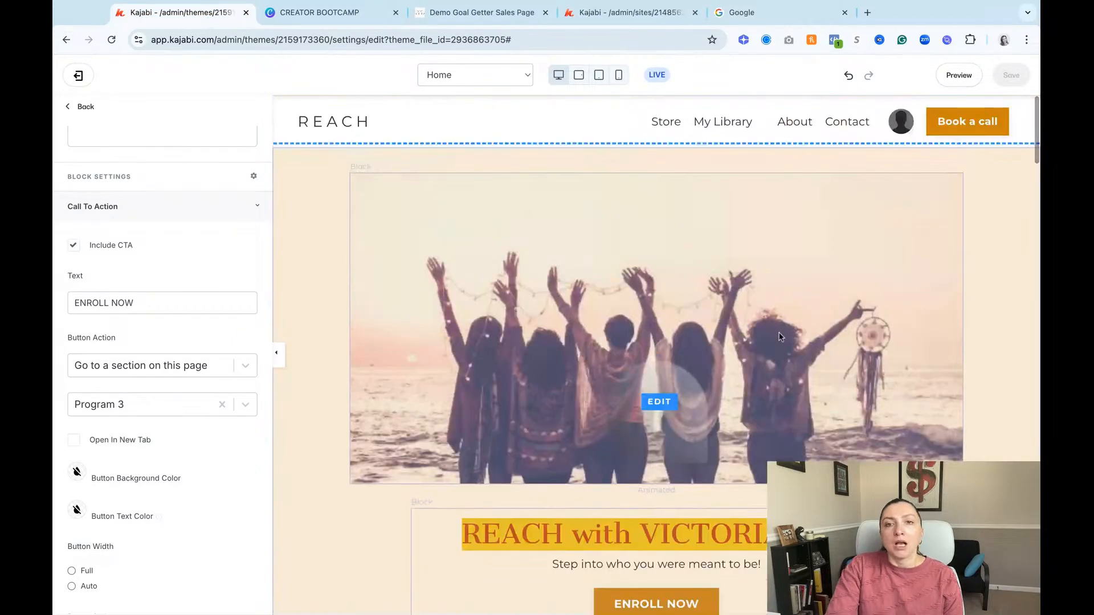
Step: Look over the home page's sections and switch the editor to the Library page
{"action": "scroll", "coordinate": [781, 337], "scroll_direction": "down", "scroll_amount": 5}
{"action": "scroll", "coordinate": [781, 337], "scroll_direction": "down", "scroll_amount": 12}
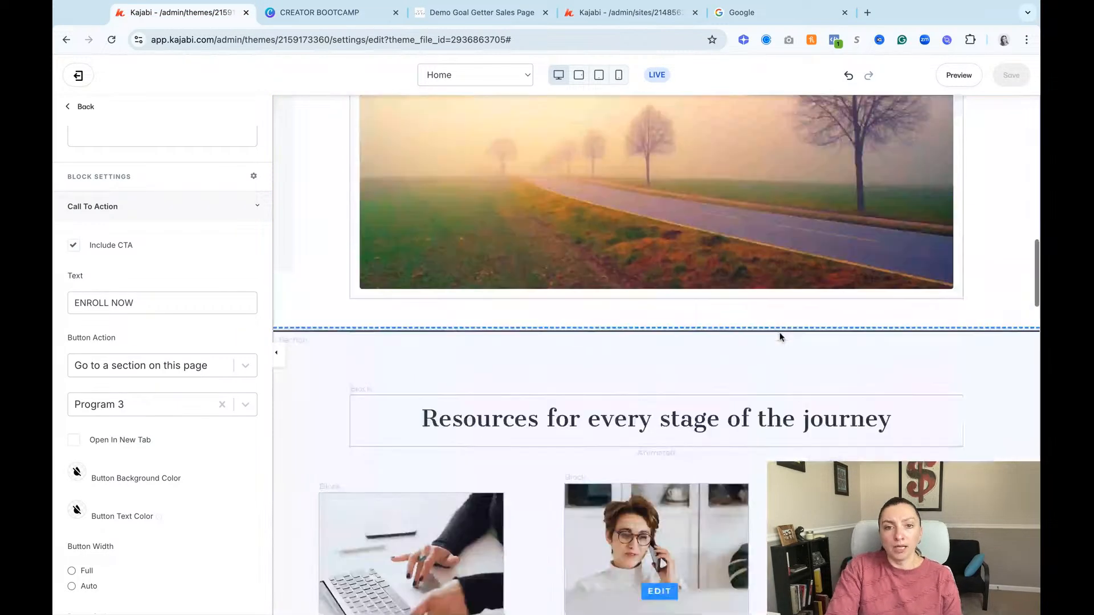
{"action": "scroll", "coordinate": [761, 361], "scroll_direction": "up", "scroll_amount": 18}
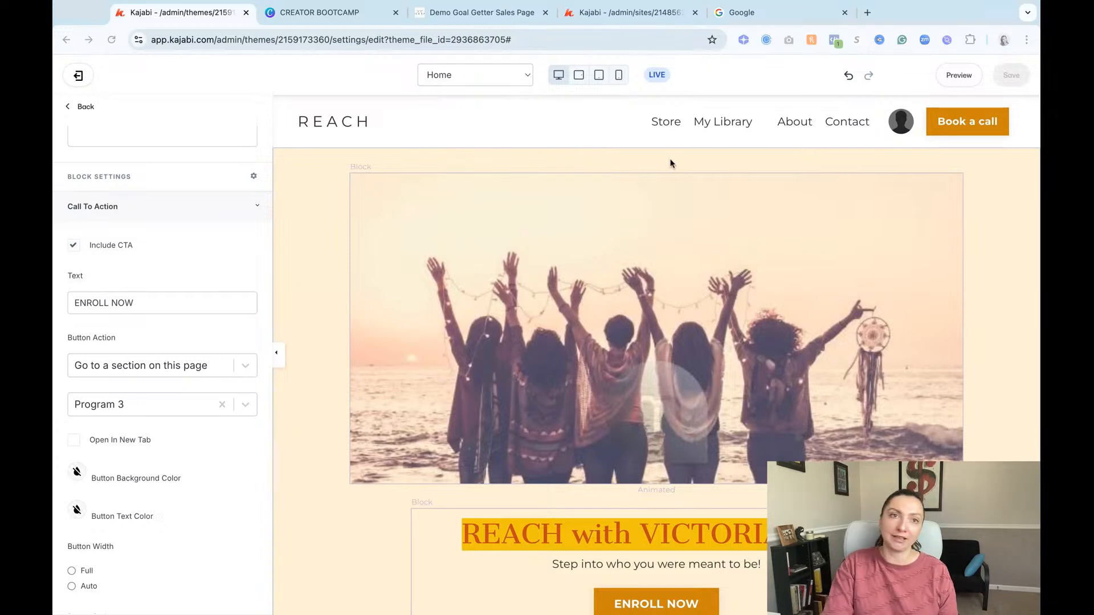
{"action": "left_click", "coordinate": [512, 81]}
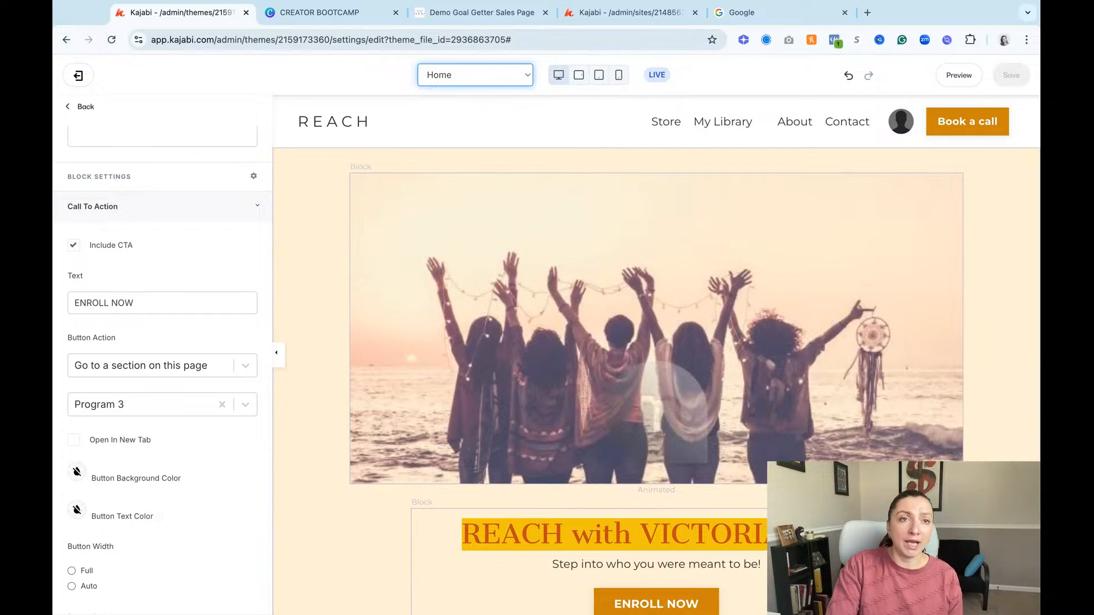
{"action": "left_click", "coordinate": [448, 160]}
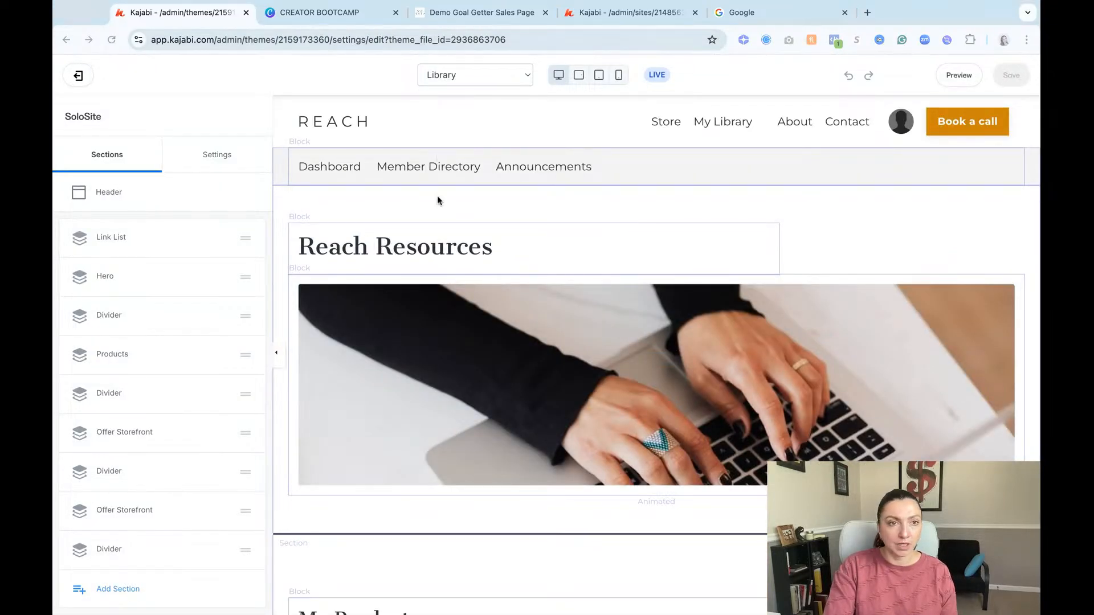
Step: Look through the Library page's products and offer collections, including the Products section's settings and options
{"action": "mouse_move", "coordinate": [683, 339]}
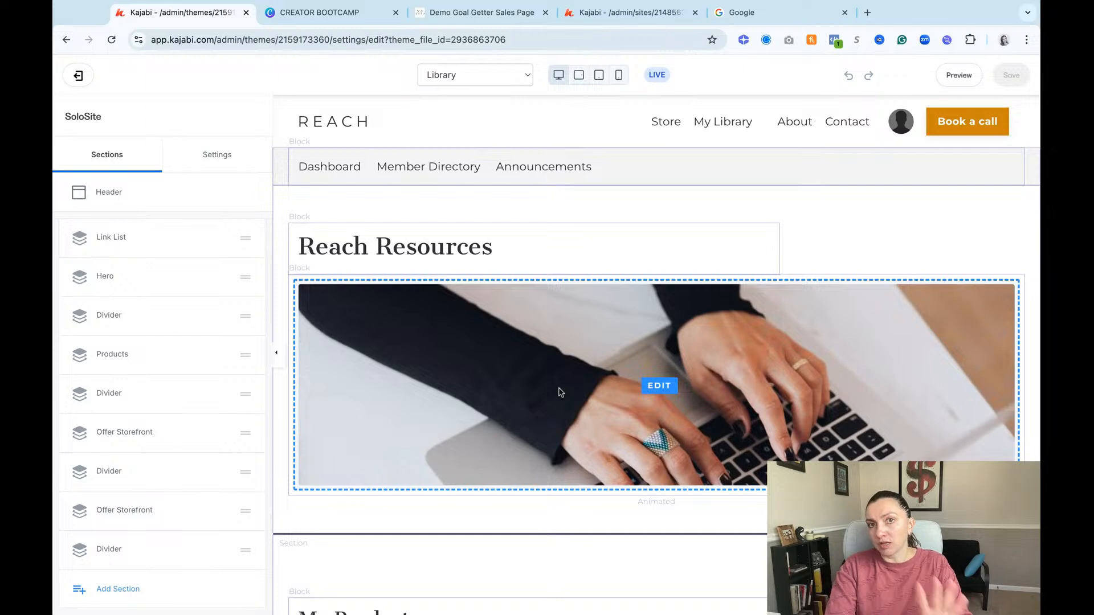
{"action": "scroll", "coordinate": [698, 406], "scroll_direction": "down", "scroll_amount": 2}
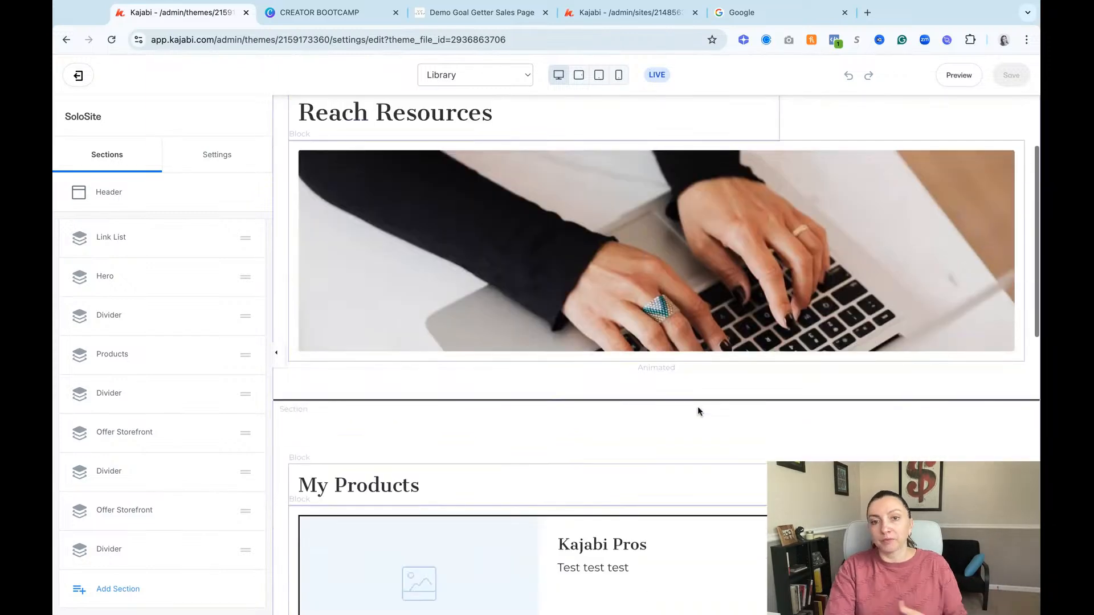
{"action": "scroll", "coordinate": [697, 405], "scroll_direction": "down", "scroll_amount": 5}
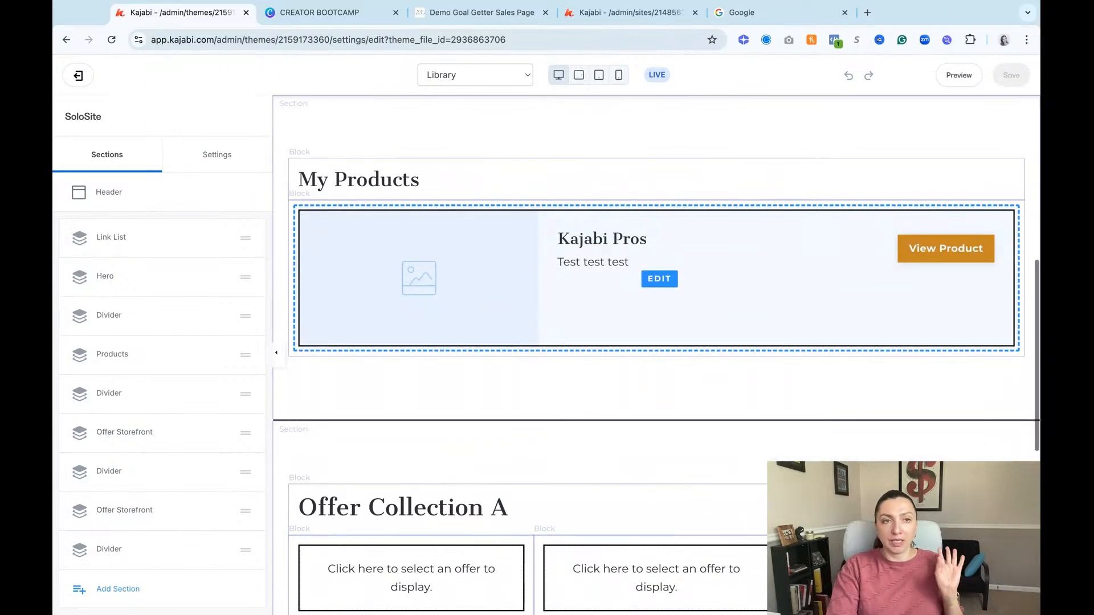
{"action": "scroll", "coordinate": [625, 214], "scroll_direction": "up", "scroll_amount": 1}
{"action": "left_click", "coordinate": [614, 192]}
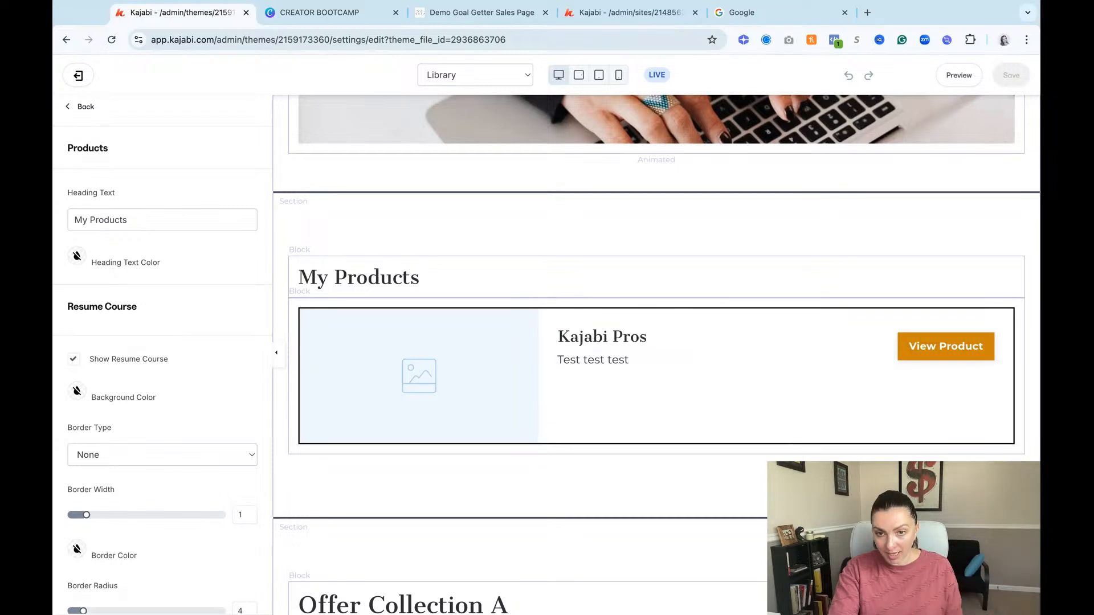
{"action": "mouse_move", "coordinate": [843, 402]}
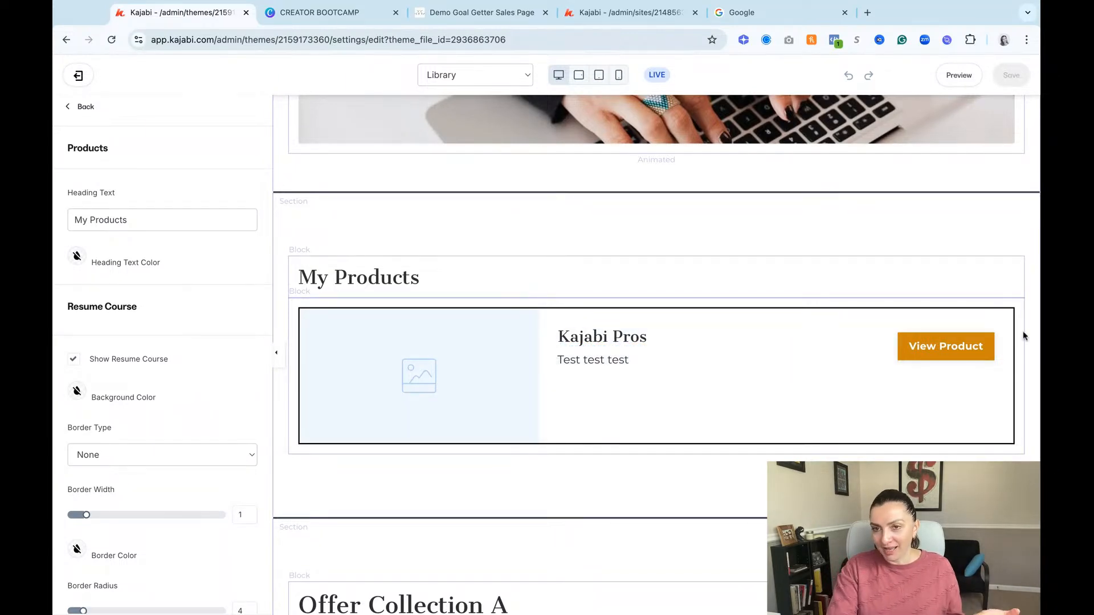
{"action": "scroll", "coordinate": [686, 285], "scroll_direction": "down", "scroll_amount": 9}
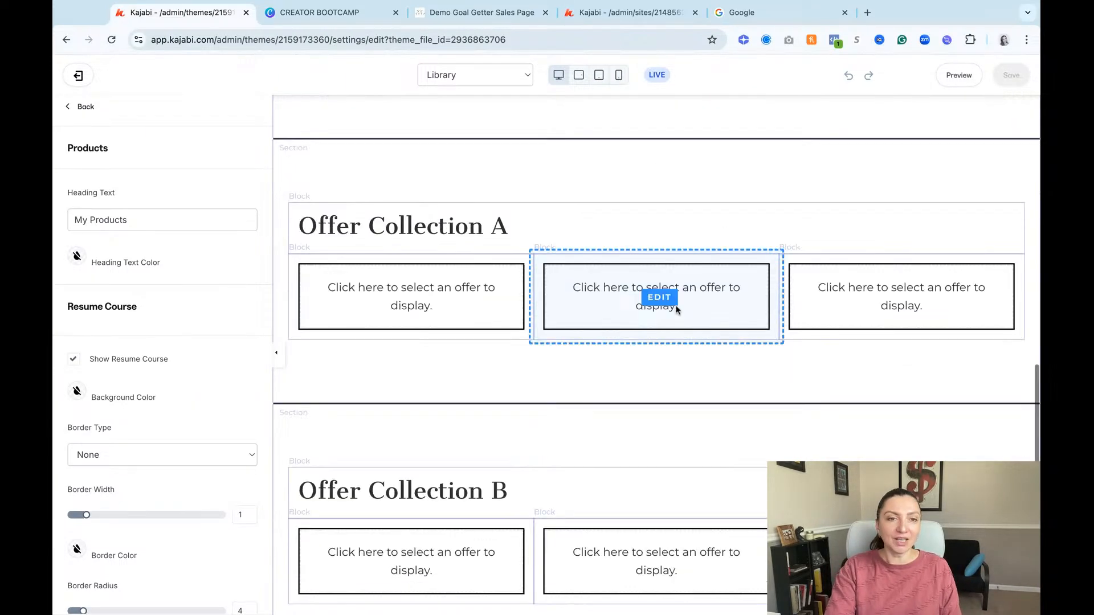
{"action": "scroll", "coordinate": [629, 339], "scroll_direction": "up", "scroll_amount": 9}
{"action": "scroll", "coordinate": [624, 351], "scroll_direction": "up", "scroll_amount": 2}
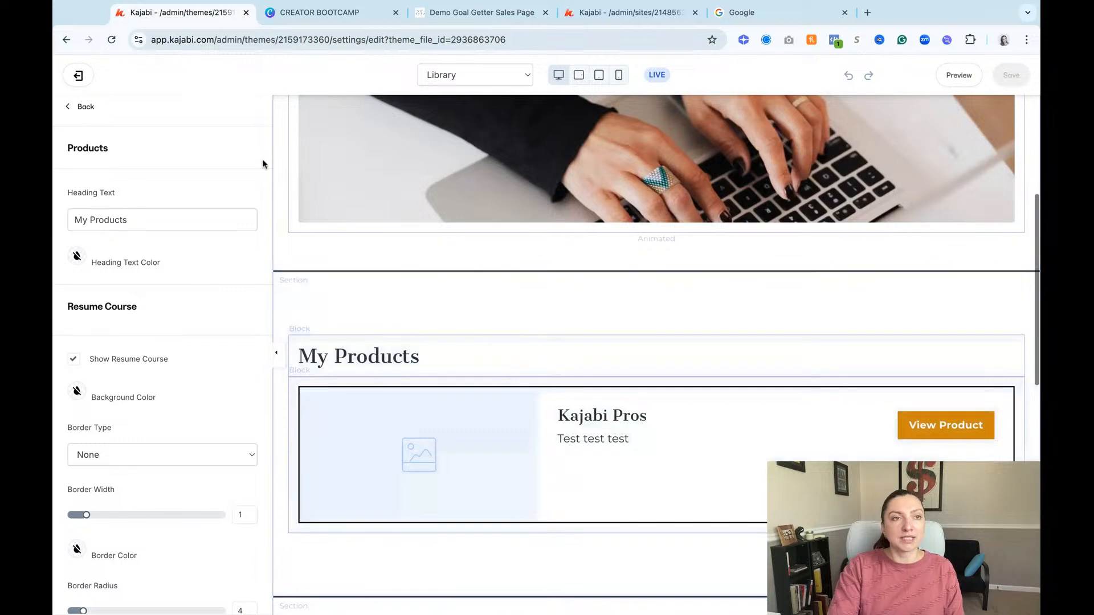
{"action": "left_click", "coordinate": [85, 107]}
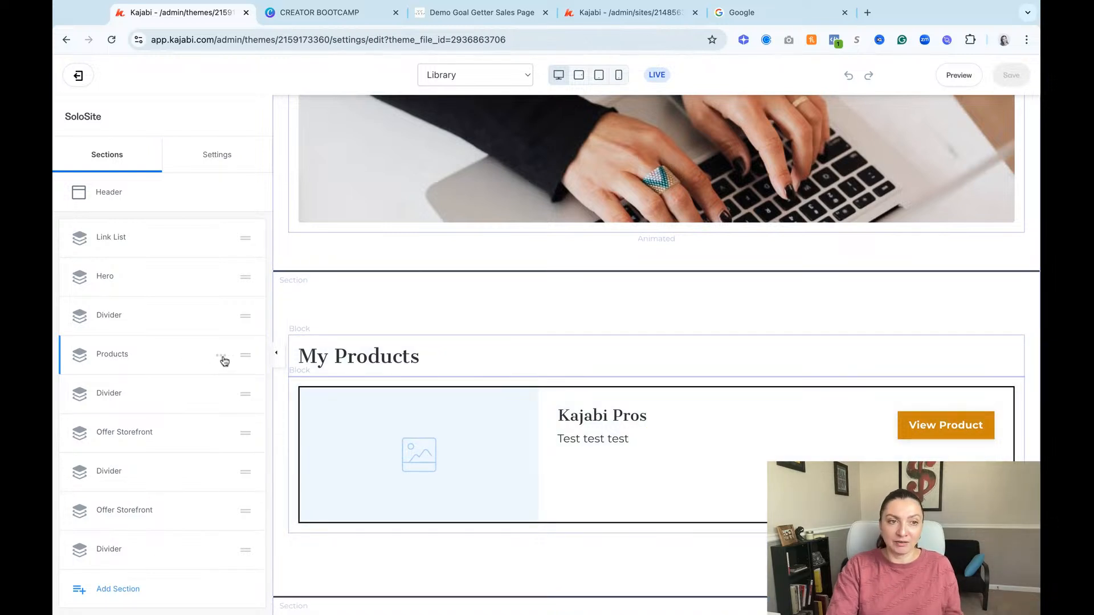
{"action": "left_click", "coordinate": [221, 356]}
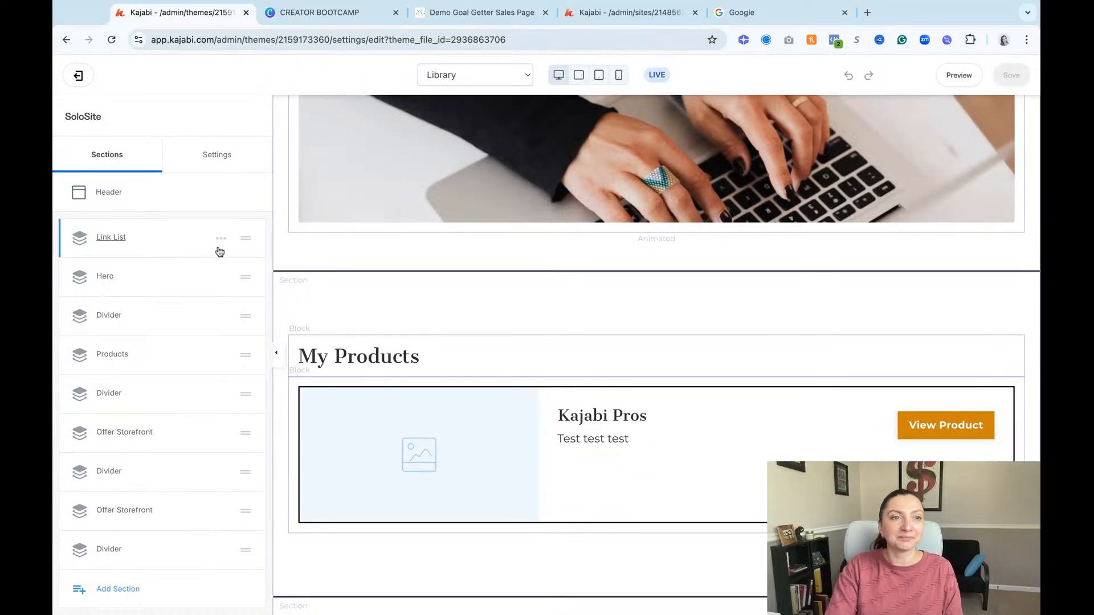
Step: Hide the Link List section on the Library page, then delete it
{"action": "scroll", "coordinate": [398, 262], "scroll_direction": "up", "scroll_amount": 2}
{"action": "scroll", "coordinate": [398, 263], "scroll_direction": "up", "scroll_amount": 3}
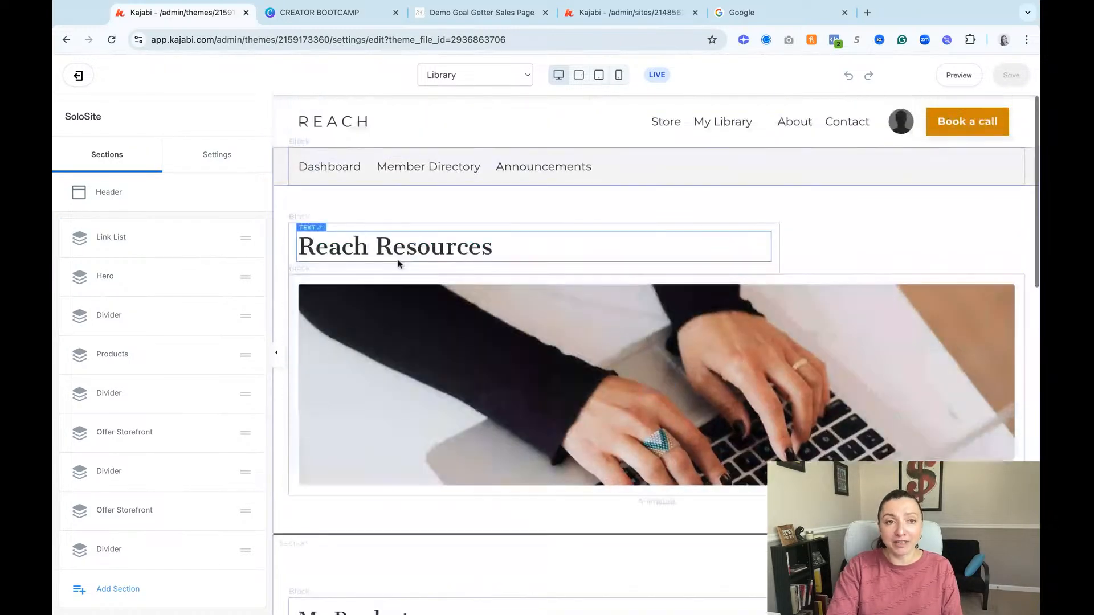
{"action": "left_click", "coordinate": [221, 240]}
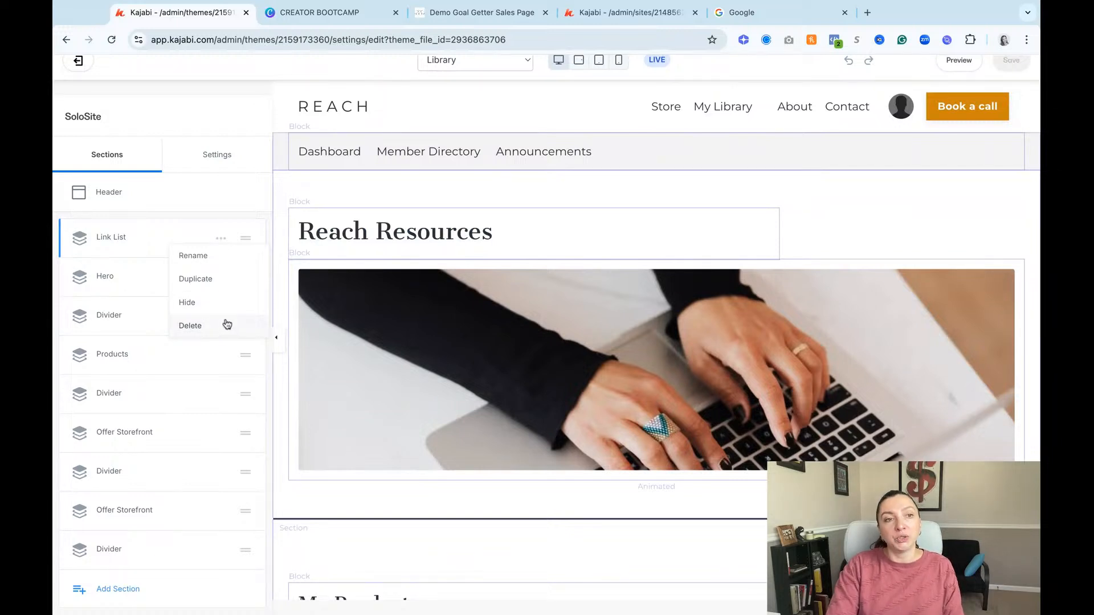
{"action": "left_click", "coordinate": [199, 304]}
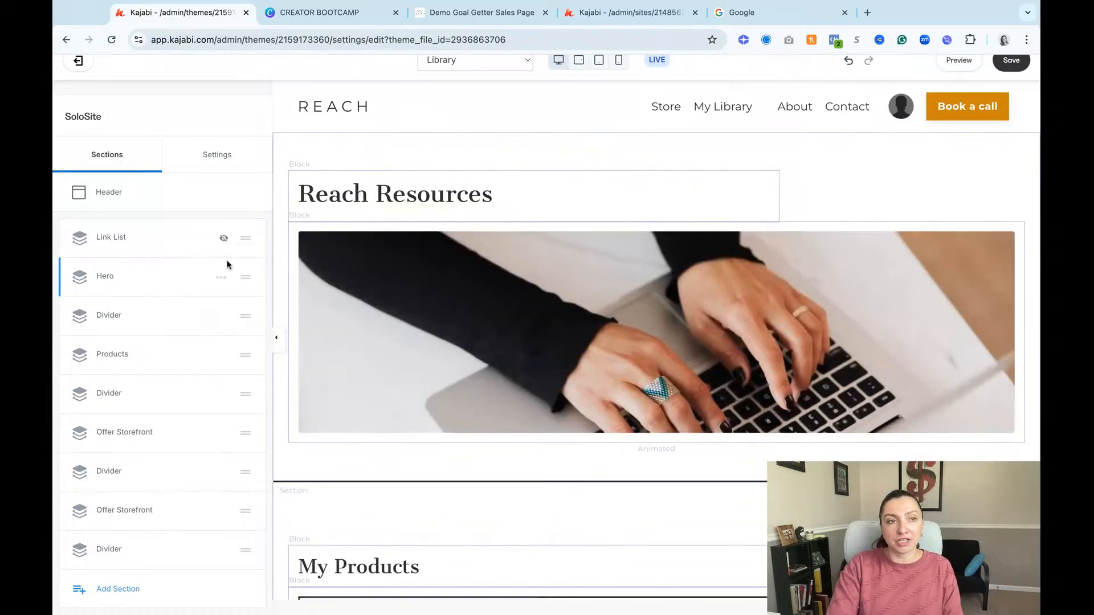
{"action": "left_click", "coordinate": [221, 237]}
{"action": "left_click", "coordinate": [199, 323]}
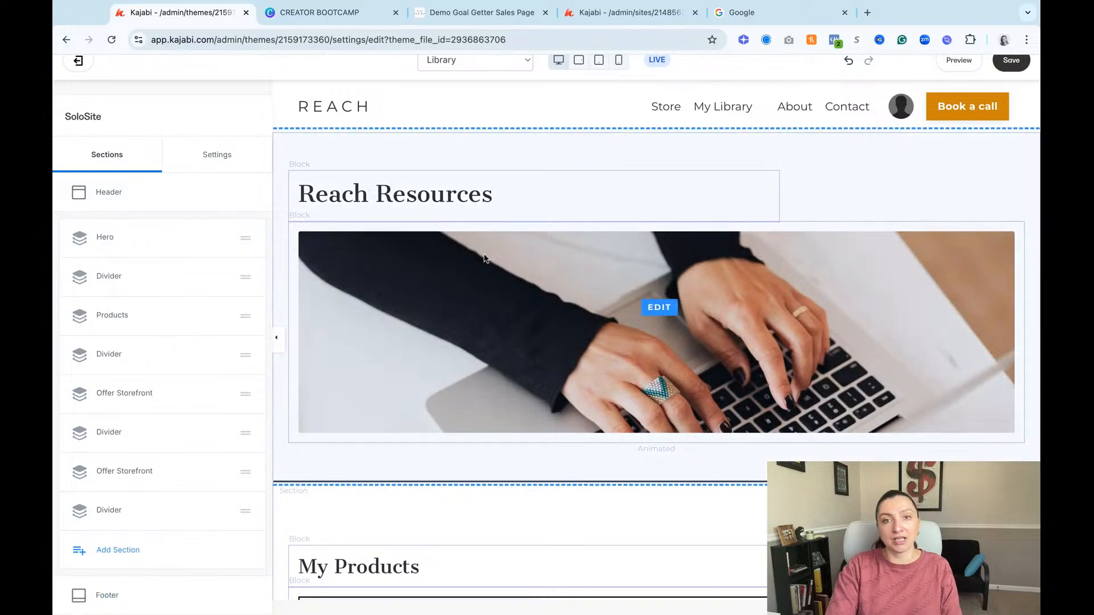
Step: Replace the image below the Reach Resources heading with the recent foggy country road image and set its width to 5 columns
{"action": "left_click", "coordinate": [773, 301]}
{"action": "left_click", "coordinate": [112, 239]}
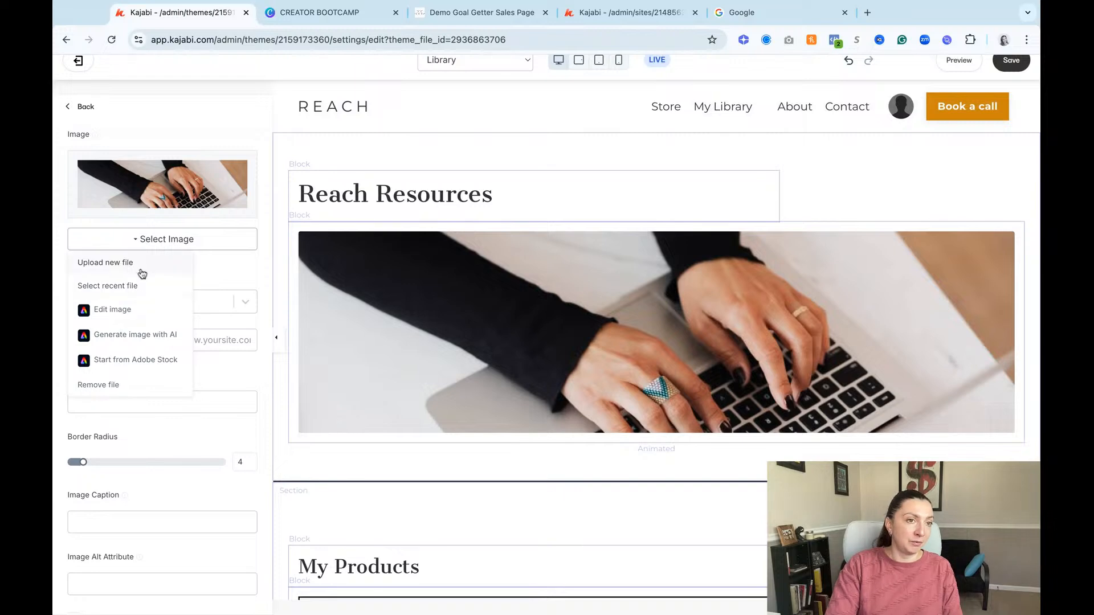
{"action": "left_click", "coordinate": [146, 291]}
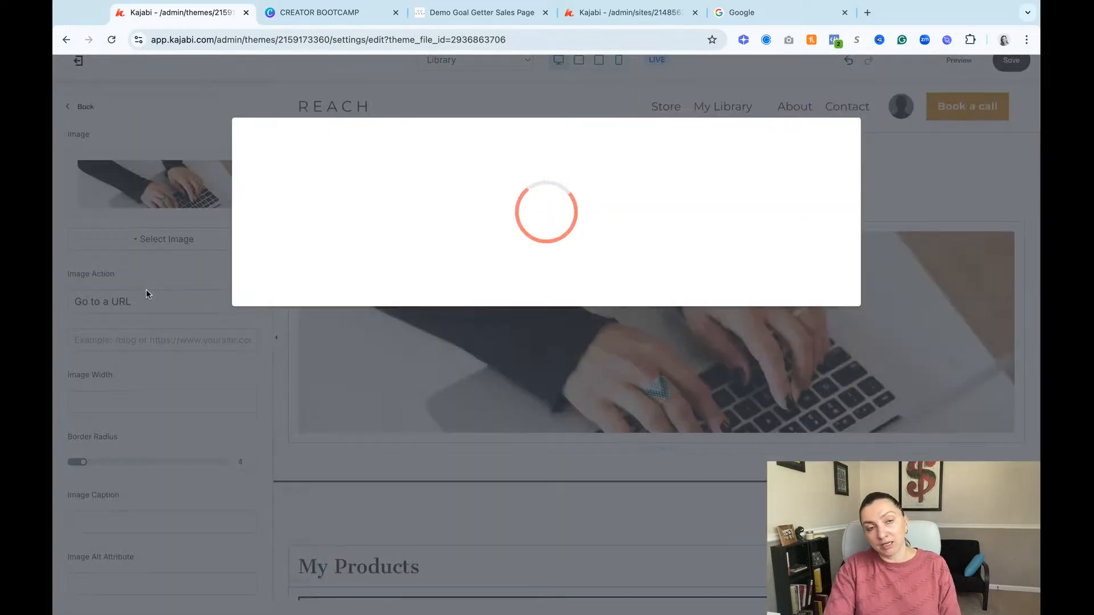
{"action": "left_click", "coordinate": [361, 251]}
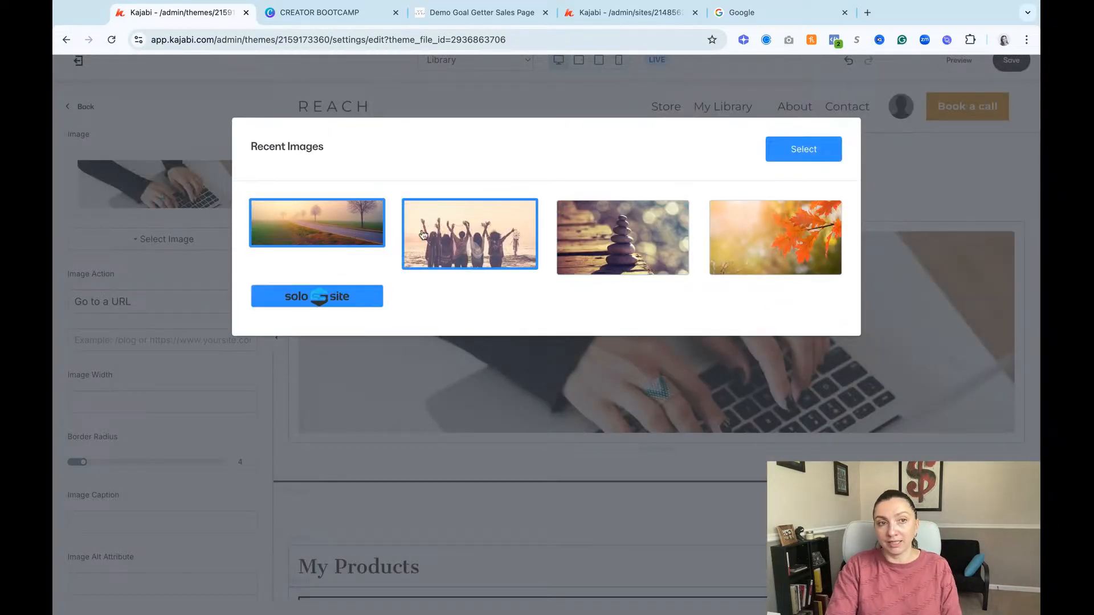
{"action": "left_click", "coordinate": [797, 151]}
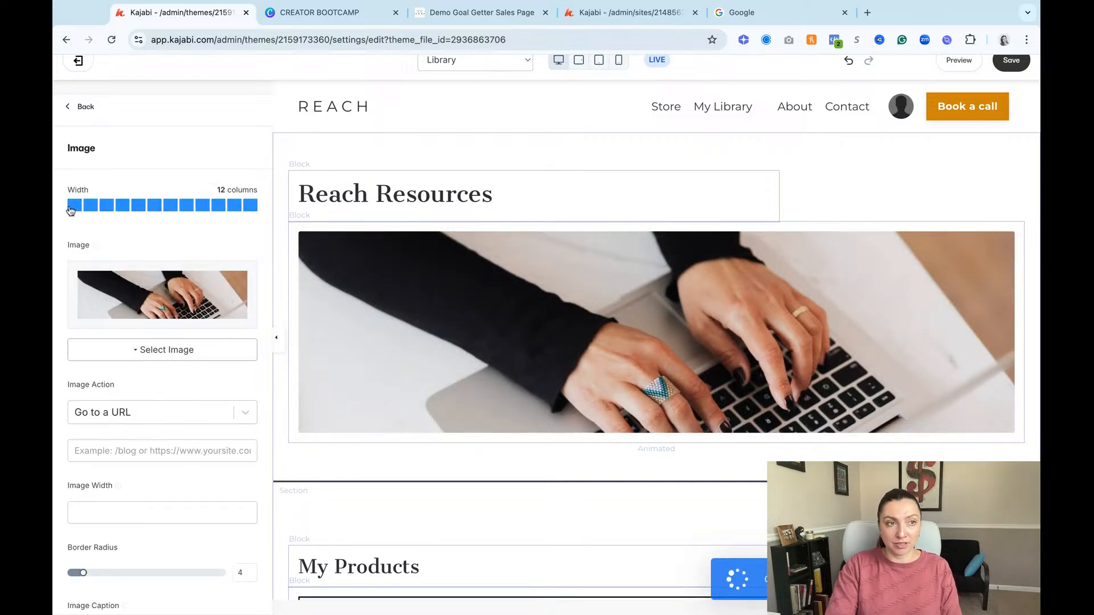
{"action": "left_click", "coordinate": [146, 208]}
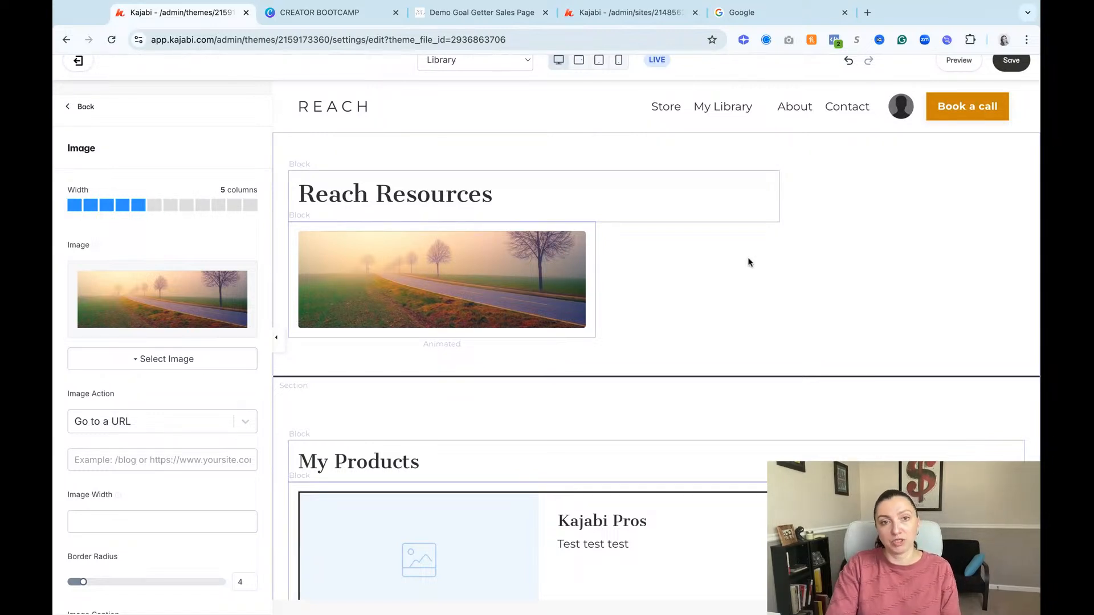
Step: Set the Hero section's horizontal alignment to Center in its desktop layout
{"action": "left_click", "coordinate": [769, 282]}
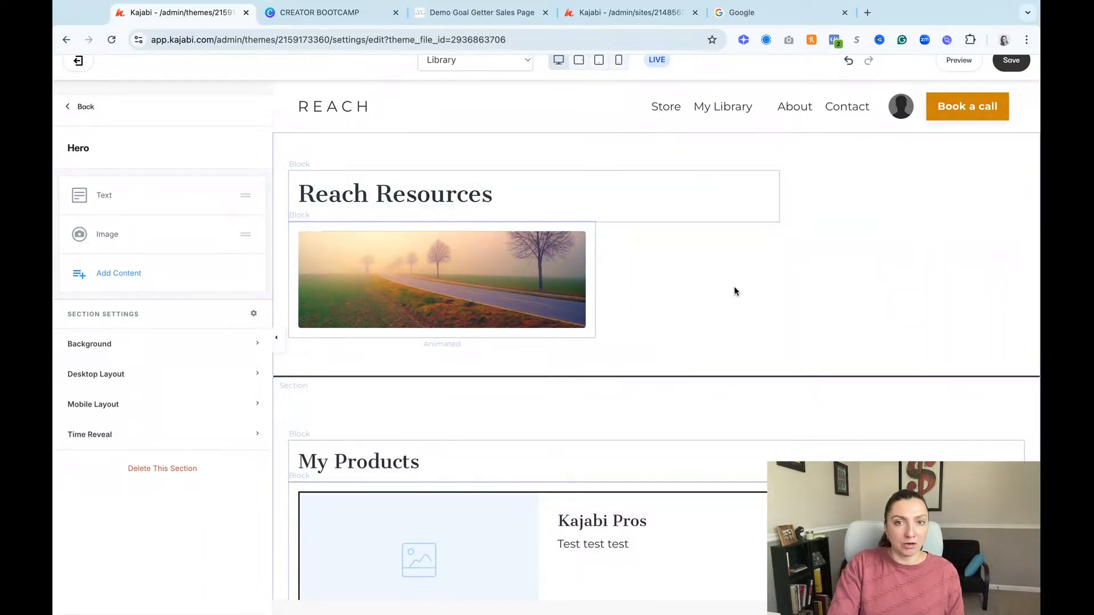
{"action": "left_click", "coordinate": [181, 376]}
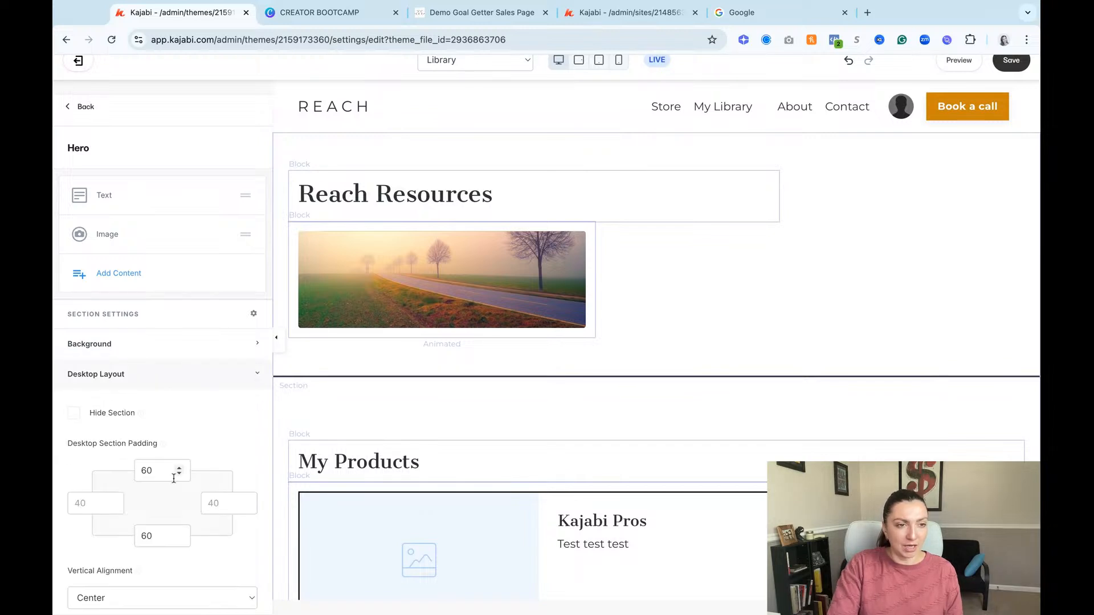
{"action": "scroll", "coordinate": [174, 473], "scroll_direction": "down", "scroll_amount": 4}
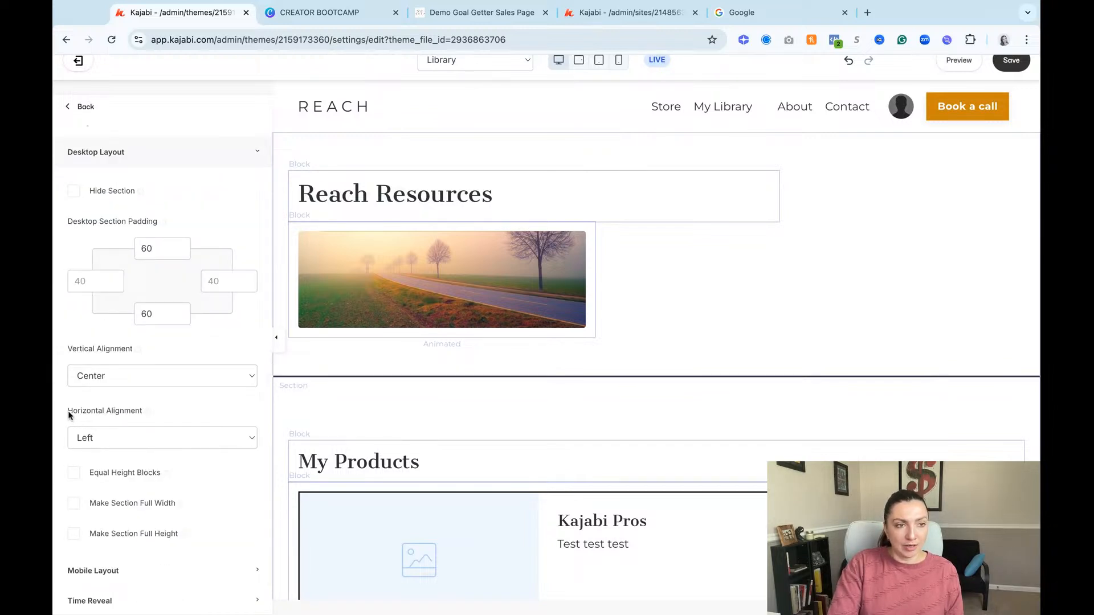
{"action": "left_click", "coordinate": [104, 434]}
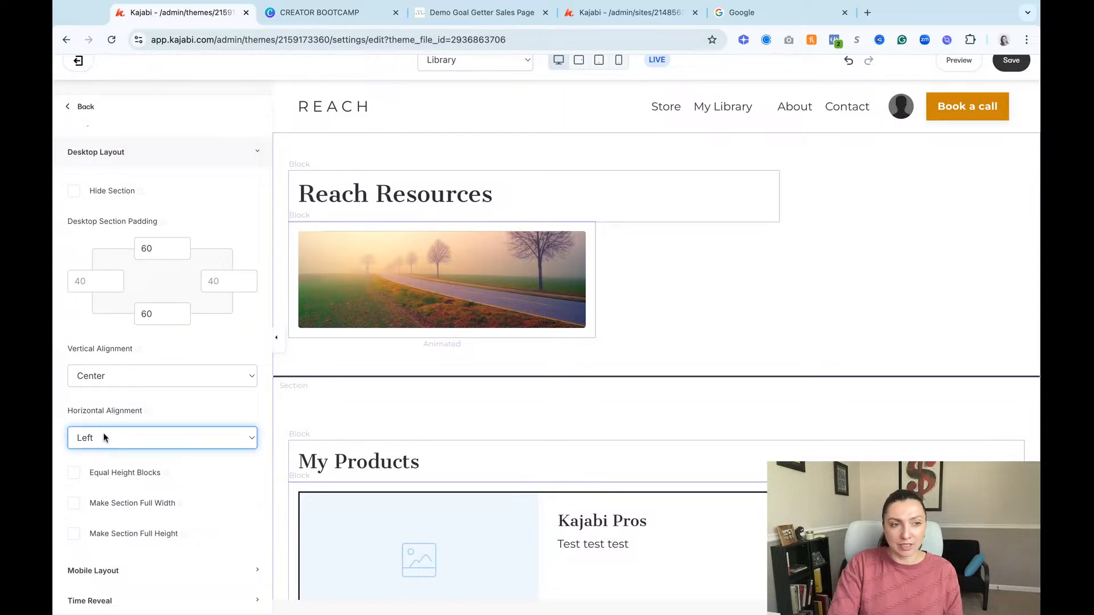
{"action": "left_click", "coordinate": [164, 454]}
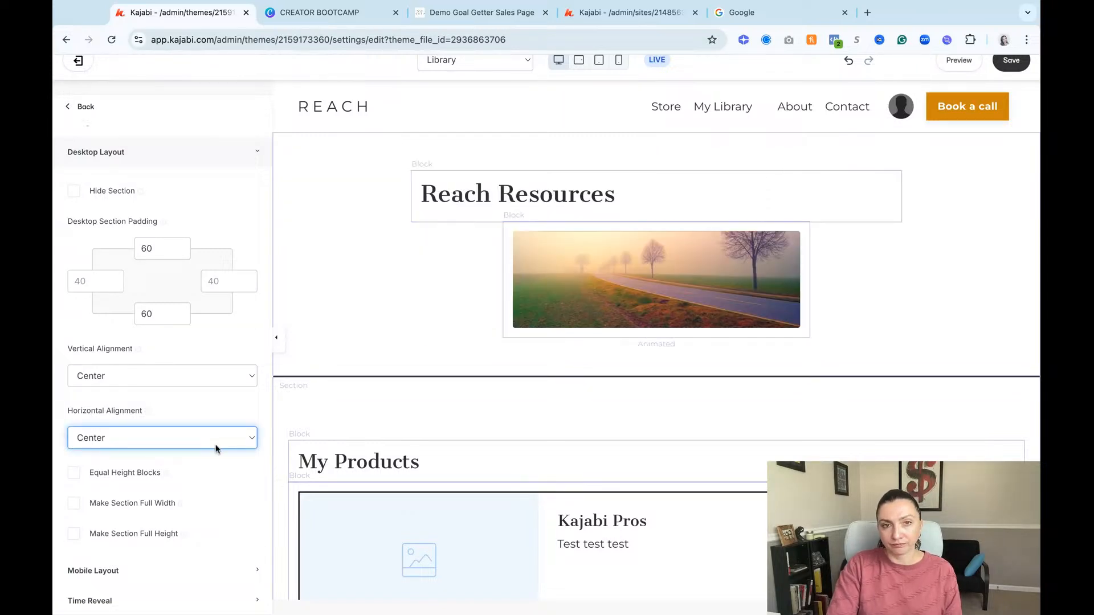
{"action": "left_click", "coordinate": [211, 340]}
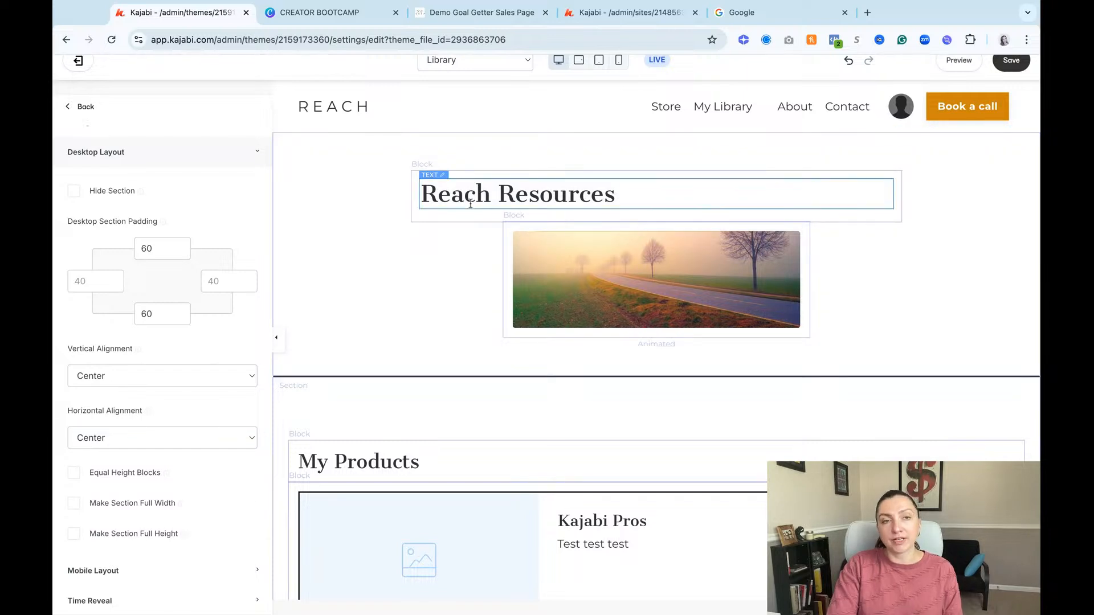
Step: Center the Reach Resources heading text within its block
{"action": "left_click", "coordinate": [708, 198]}
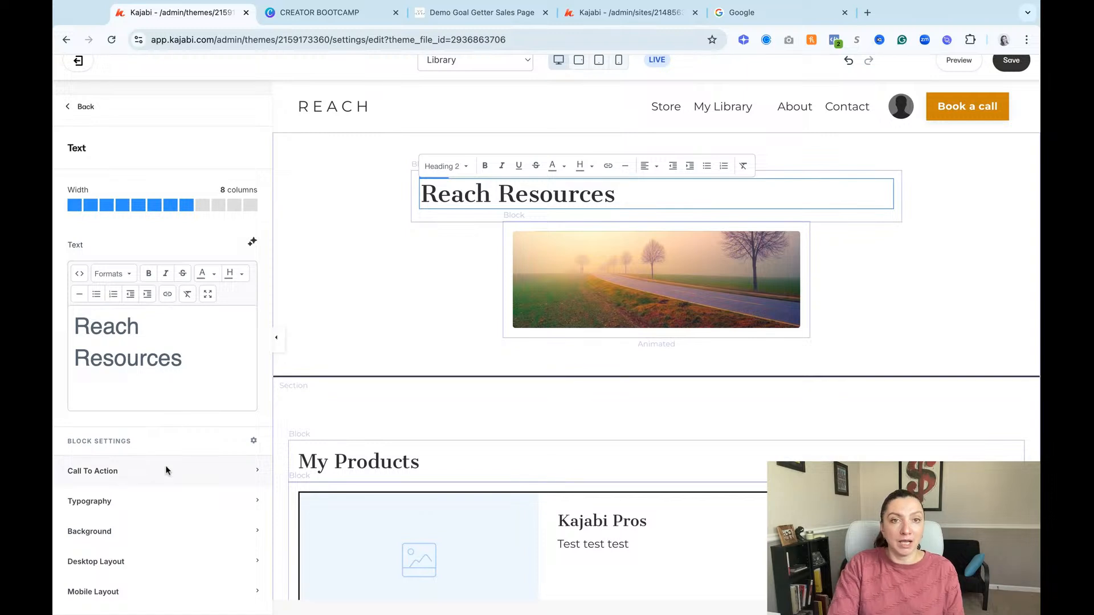
{"action": "left_click", "coordinate": [650, 166]}
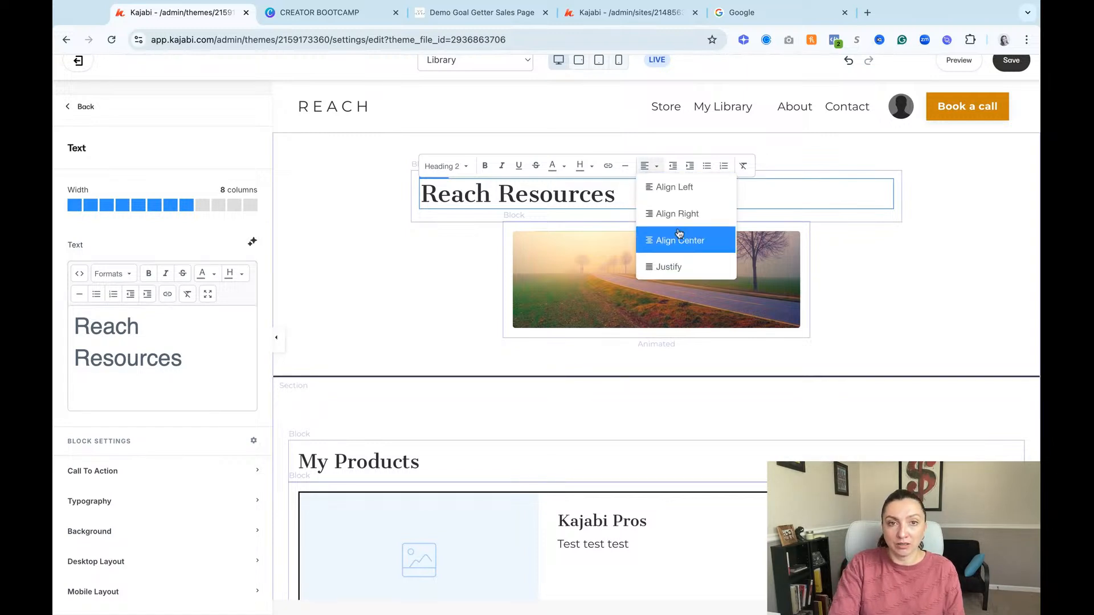
{"action": "left_click", "coordinate": [681, 240]}
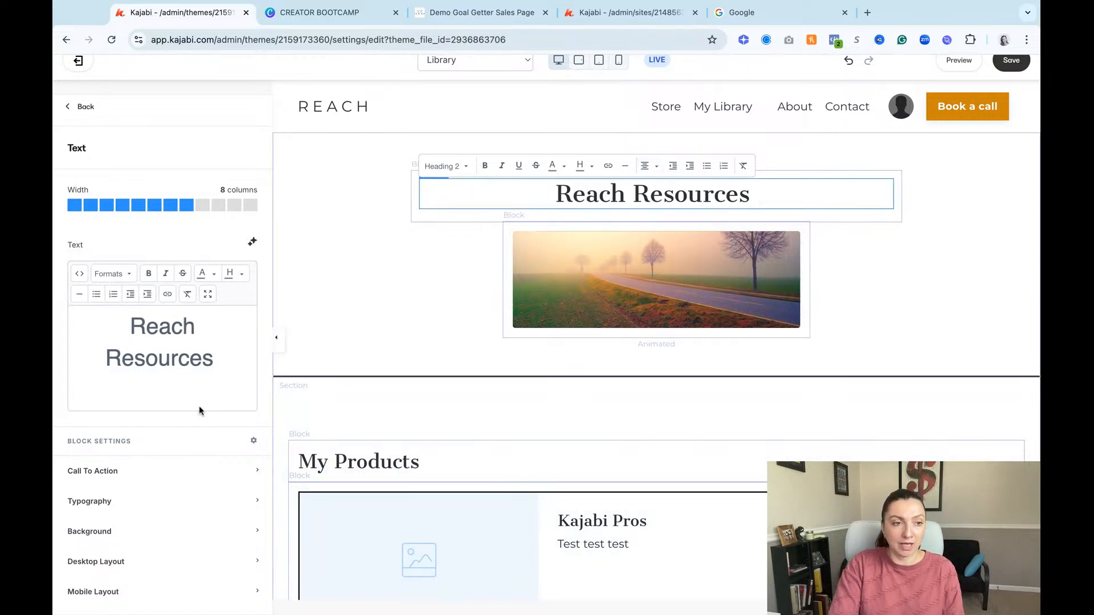
Step: Set the Reach Resources block's text alignment to center in both the desktop and mobile layouts
{"action": "scroll", "coordinate": [123, 507], "scroll_direction": "down", "scroll_amount": 3}
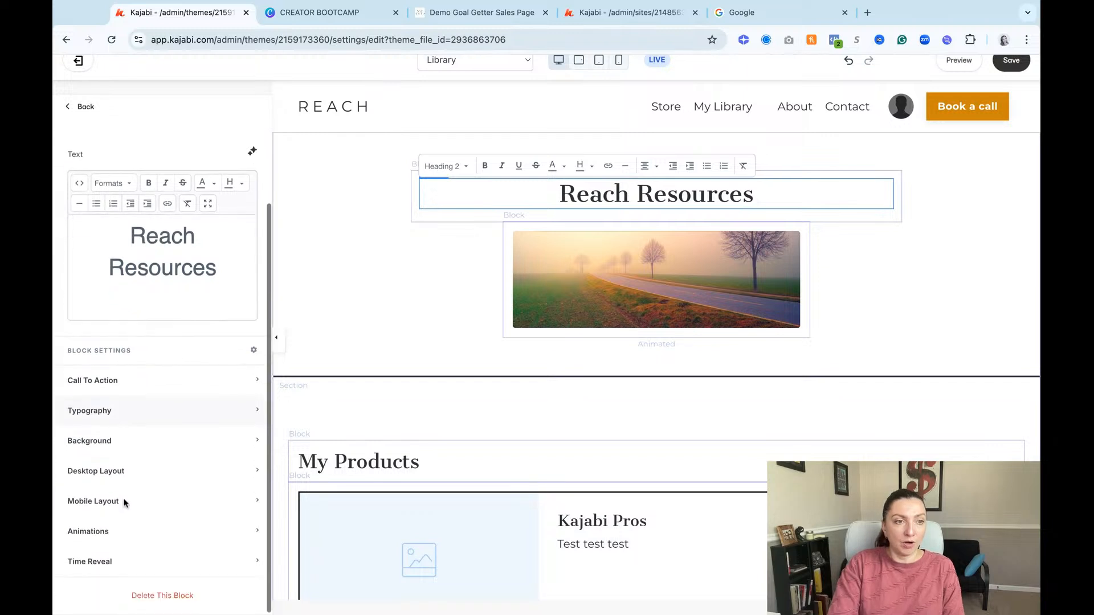
{"action": "left_click", "coordinate": [127, 471]}
{"action": "scroll", "coordinate": [162, 513], "scroll_direction": "down", "scroll_amount": 3}
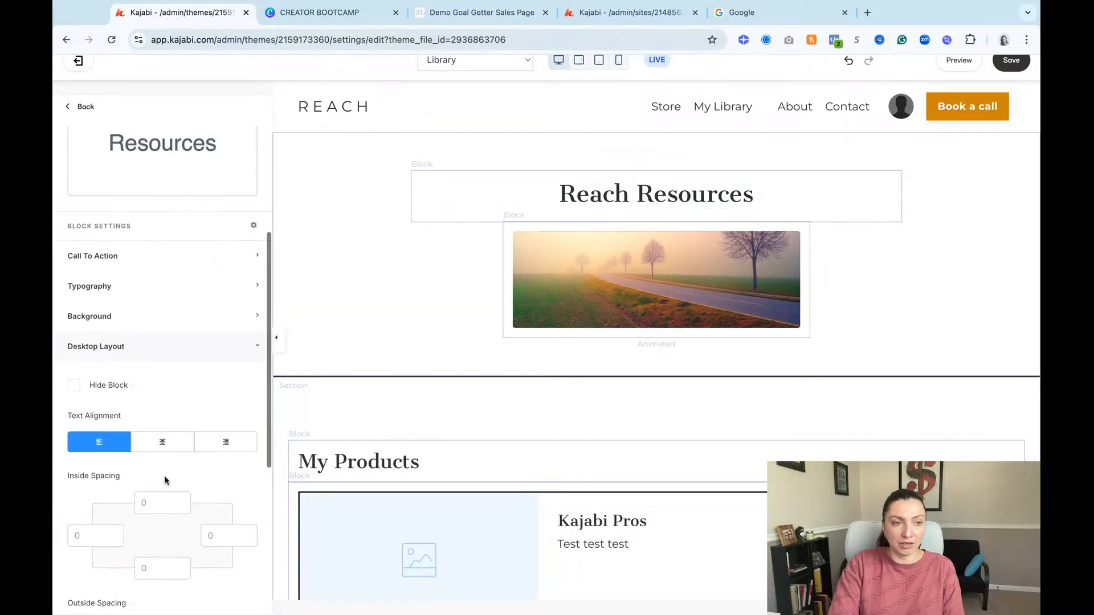
{"action": "left_click", "coordinate": [161, 442]}
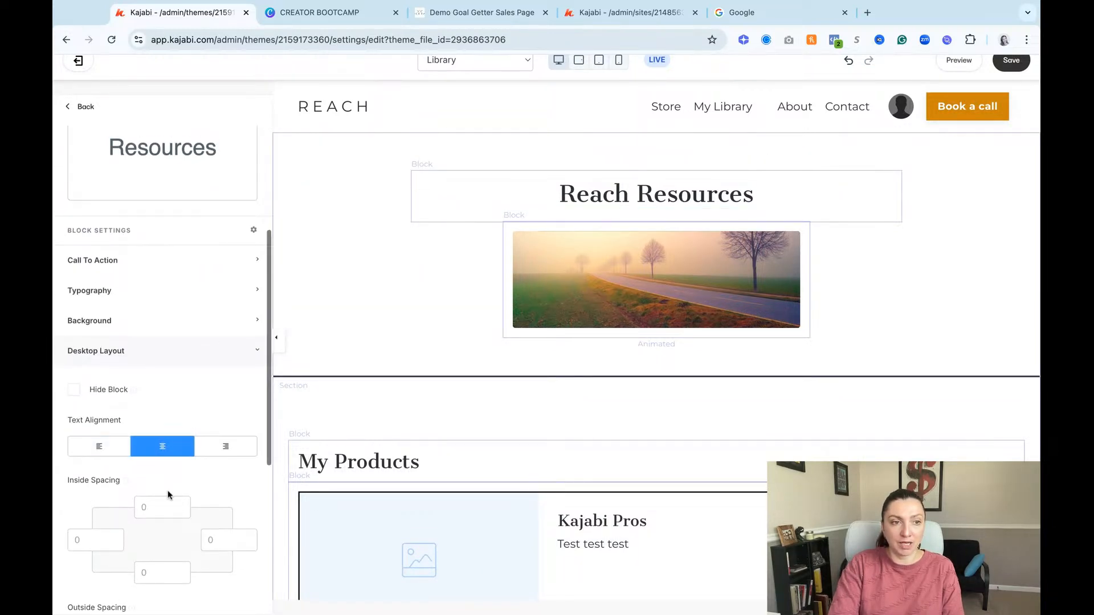
{"action": "scroll", "coordinate": [156, 479], "scroll_direction": "down", "scroll_amount": 7}
{"action": "left_click", "coordinate": [143, 500]}
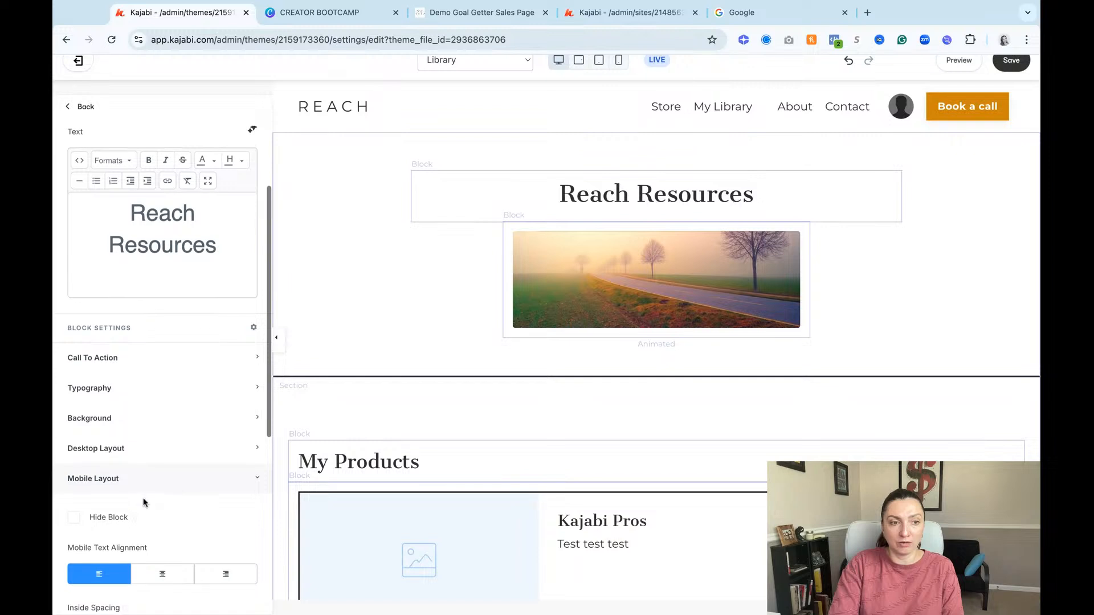
{"action": "left_click", "coordinate": [163, 573]}
{"action": "left_click", "coordinate": [711, 198]}
{"action": "left_click", "coordinate": [710, 198]}
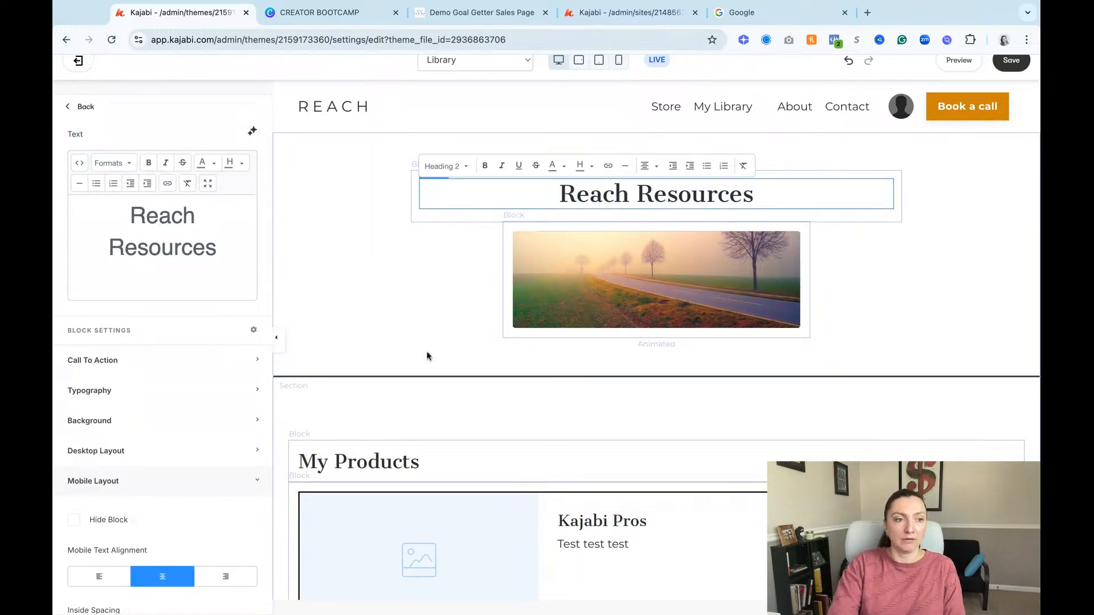
Step: Switch the Reach Resources block's layout text alignment to right for mobile and desktop
{"action": "scroll", "coordinate": [143, 480], "scroll_direction": "down", "scroll_amount": 3}
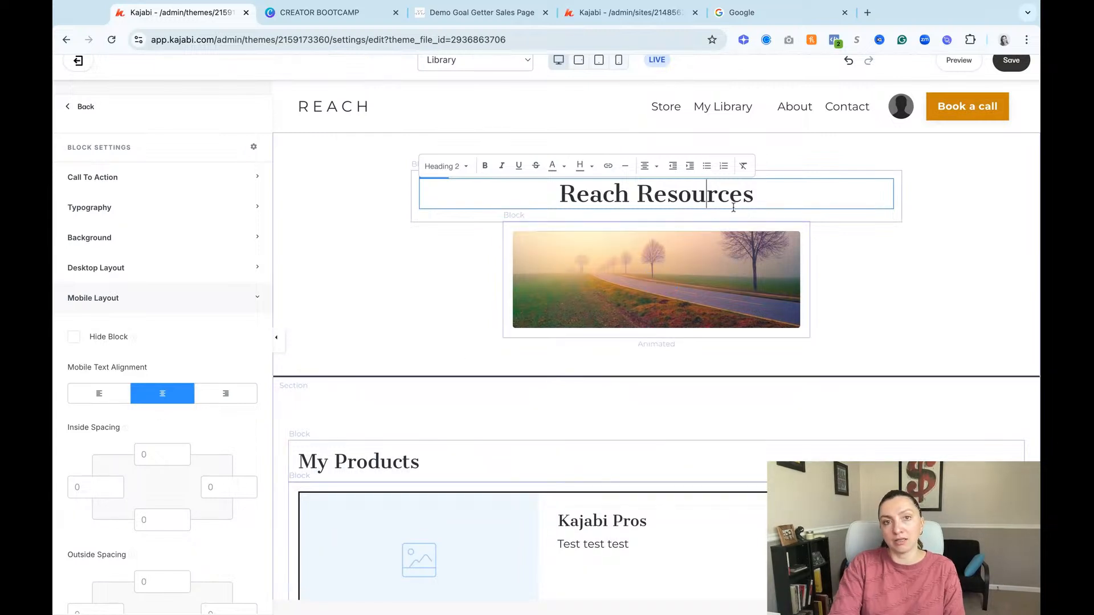
{"action": "scroll", "coordinate": [735, 202], "scroll_direction": "down", "scroll_amount": 1}
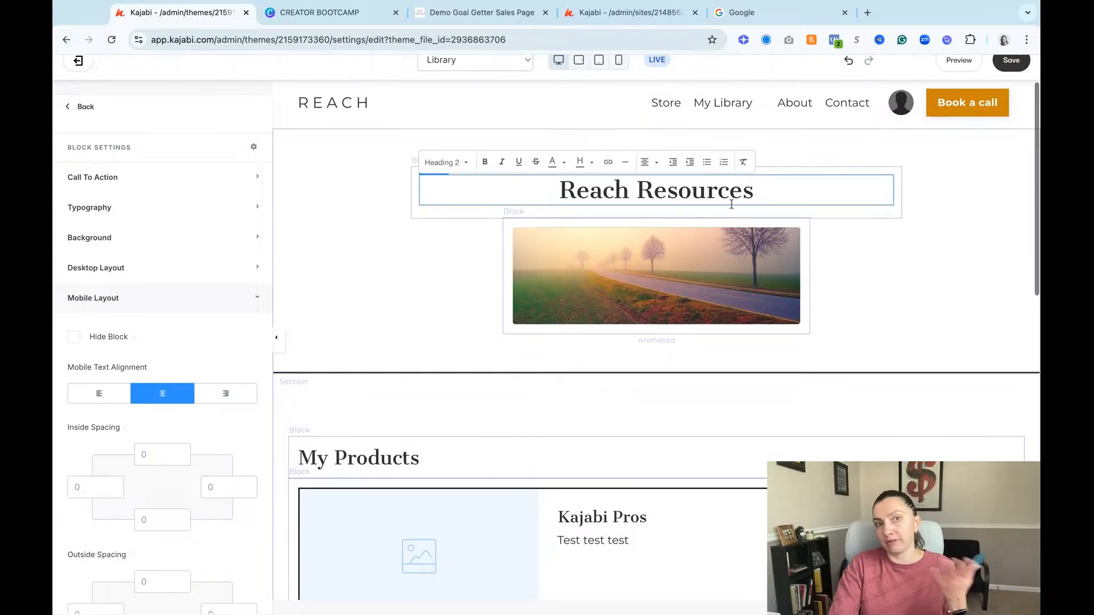
{"action": "left_click", "coordinate": [227, 394]}
{"action": "left_click", "coordinate": [127, 267]}
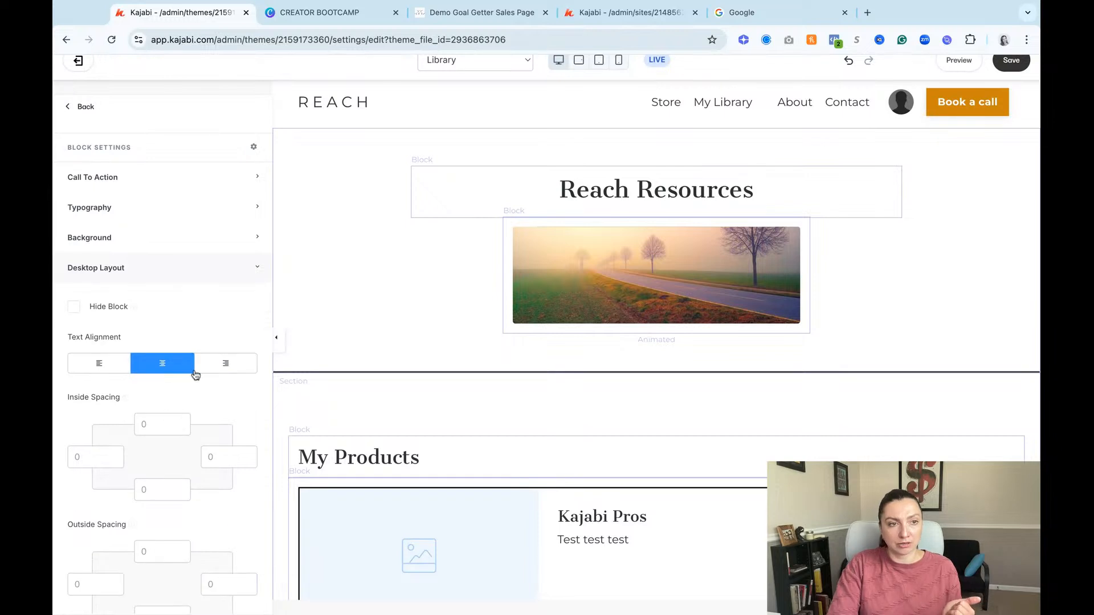
{"action": "left_click", "coordinate": [223, 363]}
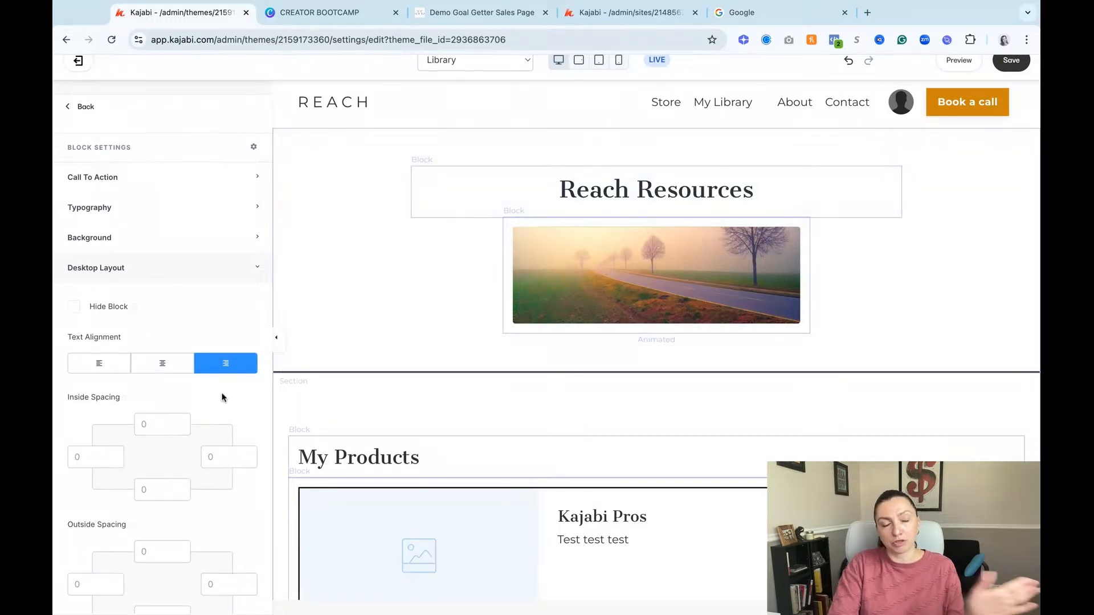
{"action": "left_click", "coordinate": [671, 178]}
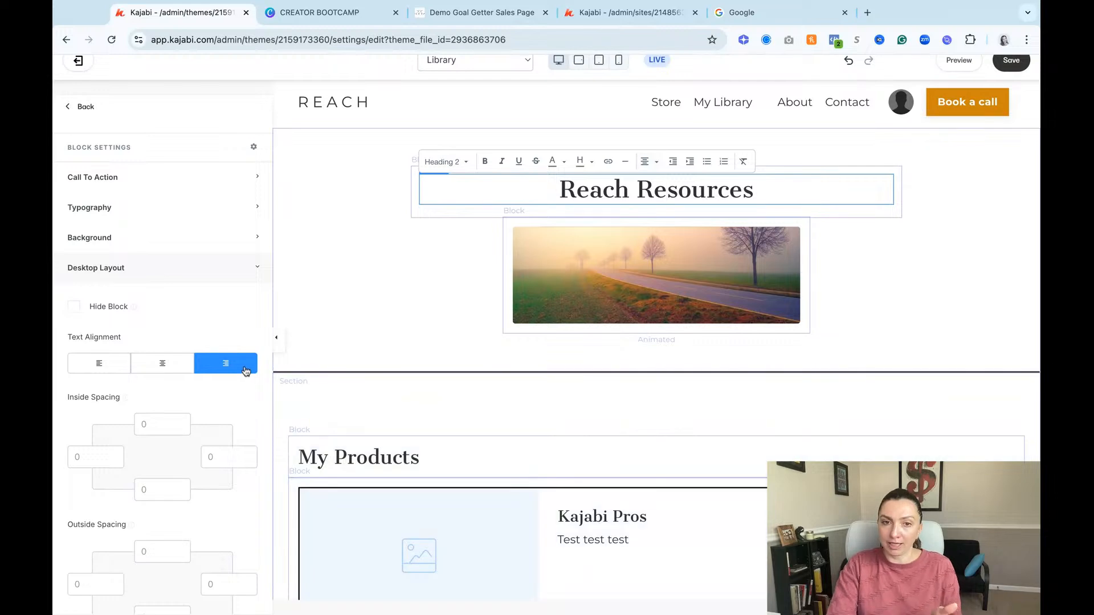
Step: Assign the PIF Kajabi Pros offer to the first offer block of Offer Collection A
{"action": "scroll", "coordinate": [659, 469], "scroll_direction": "down", "scroll_amount": 10}
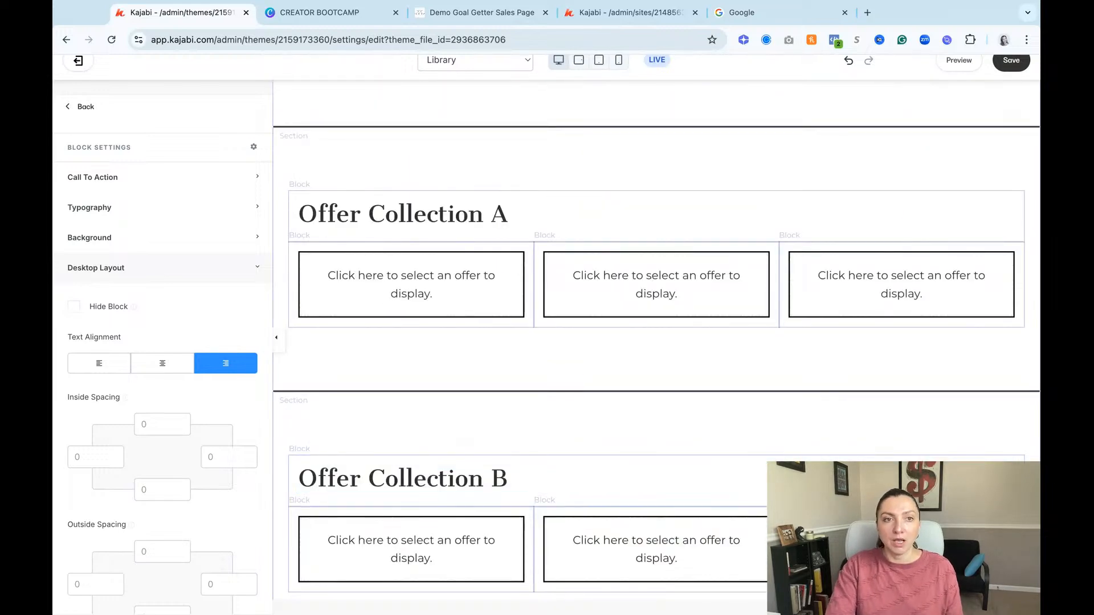
{"action": "left_click", "coordinate": [564, 154]}
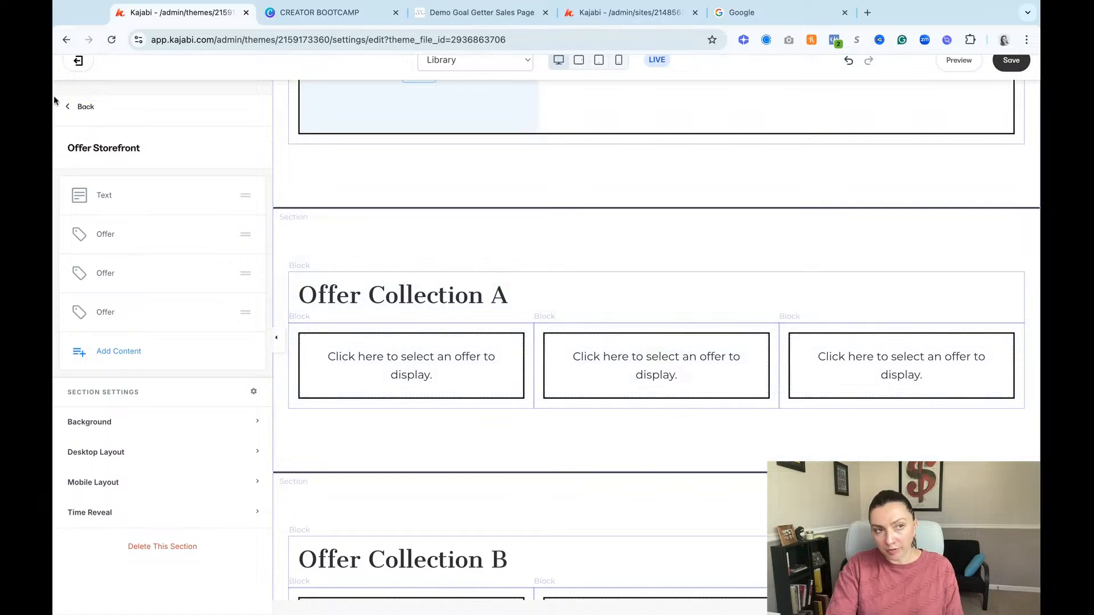
{"action": "left_click", "coordinate": [75, 107]}
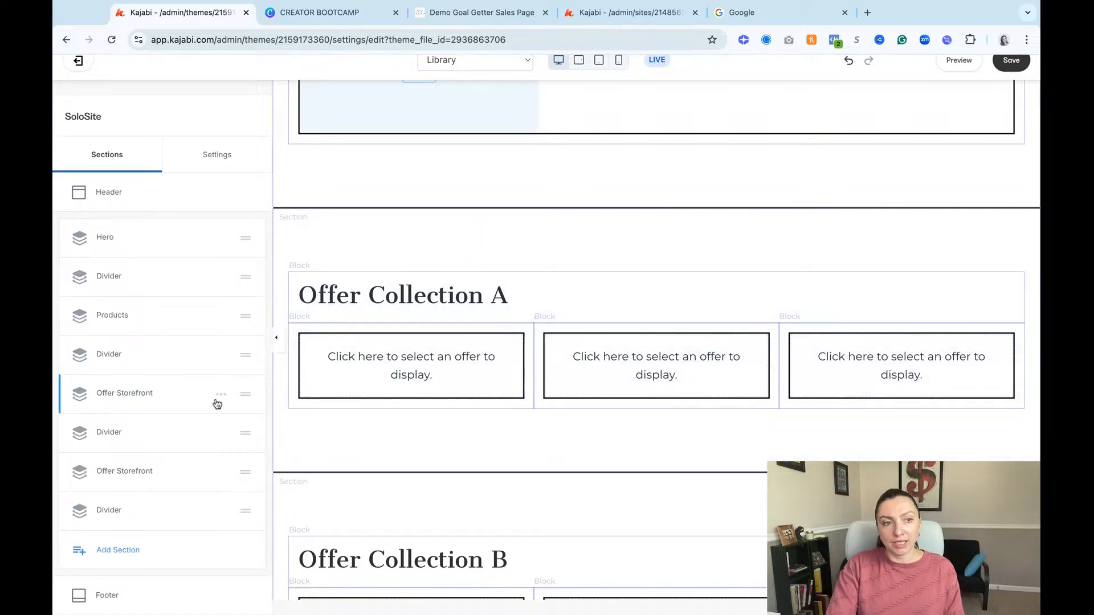
{"action": "scroll", "coordinate": [222, 401], "scroll_direction": "down", "scroll_amount": 3}
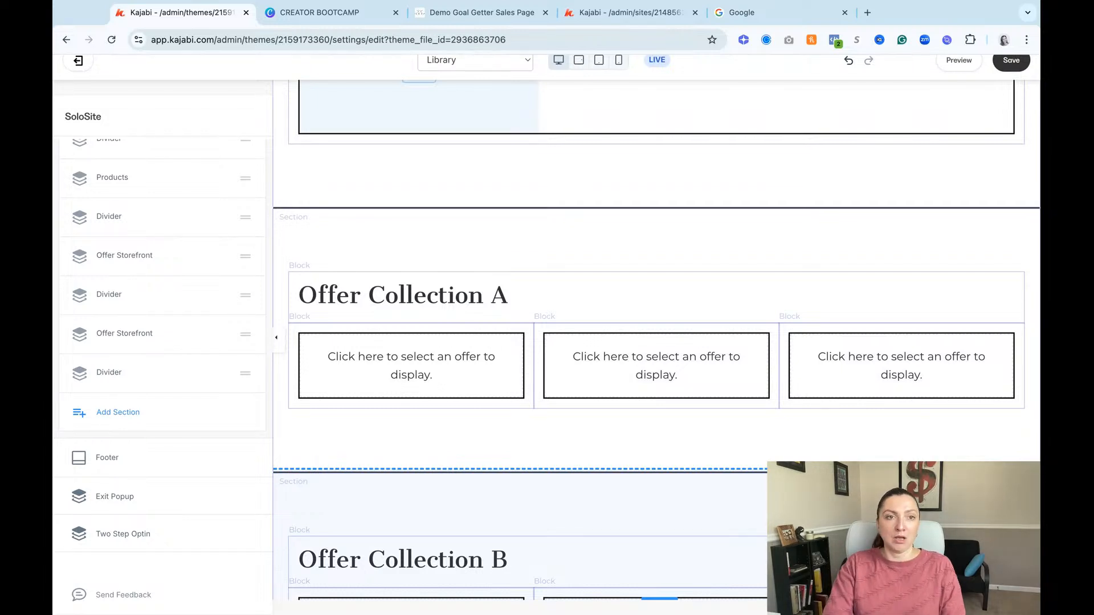
{"action": "left_click", "coordinate": [499, 386]}
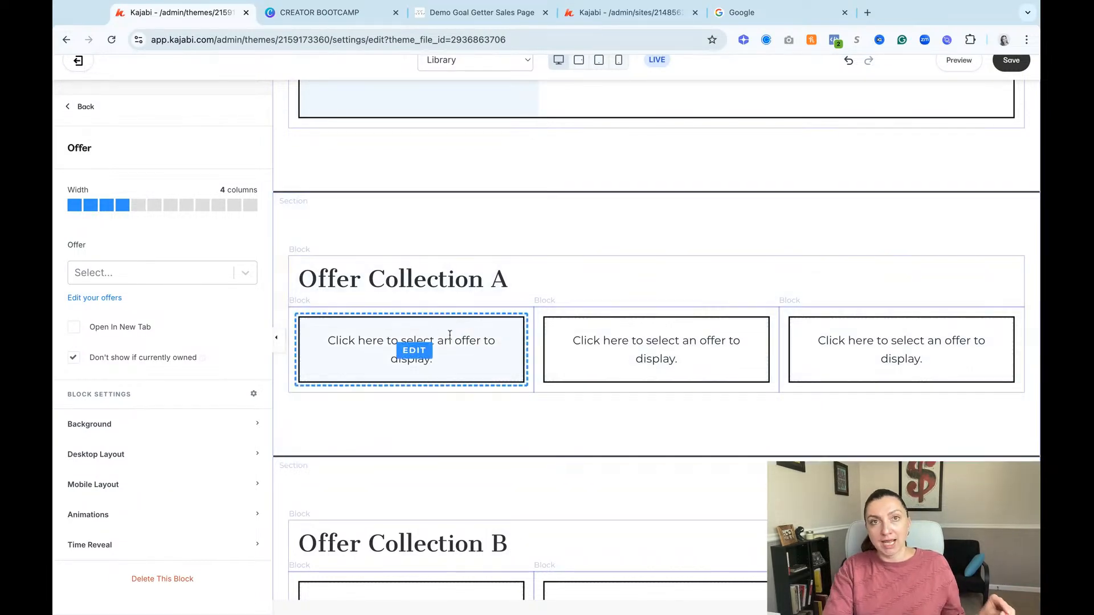
{"action": "scroll", "coordinate": [576, 268], "scroll_direction": "up", "scroll_amount": 2}
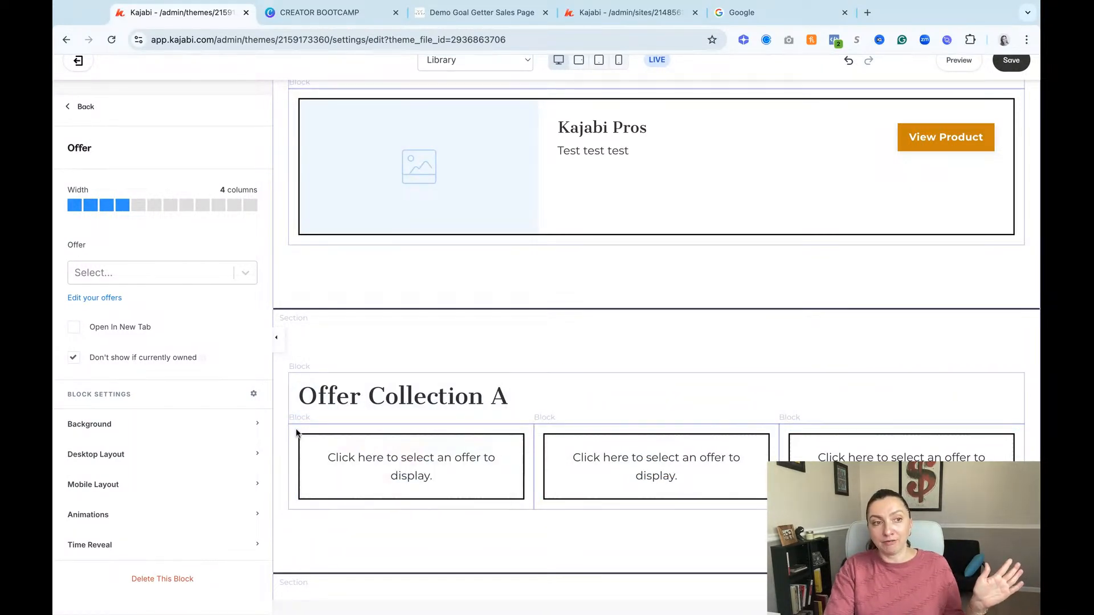
{"action": "left_click", "coordinate": [136, 281]}
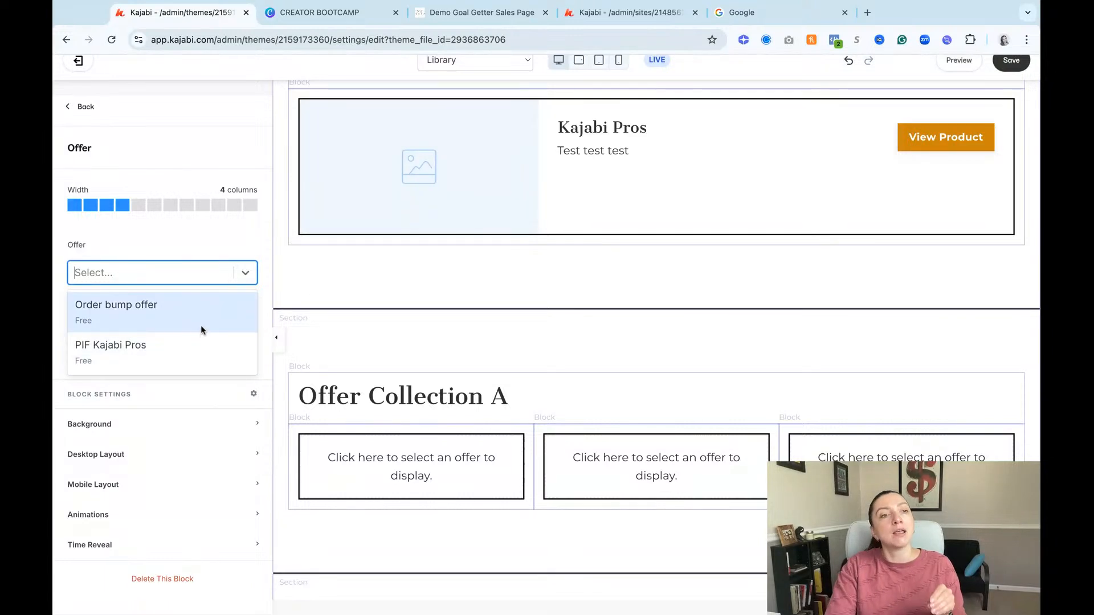
{"action": "left_click", "coordinate": [195, 358]}
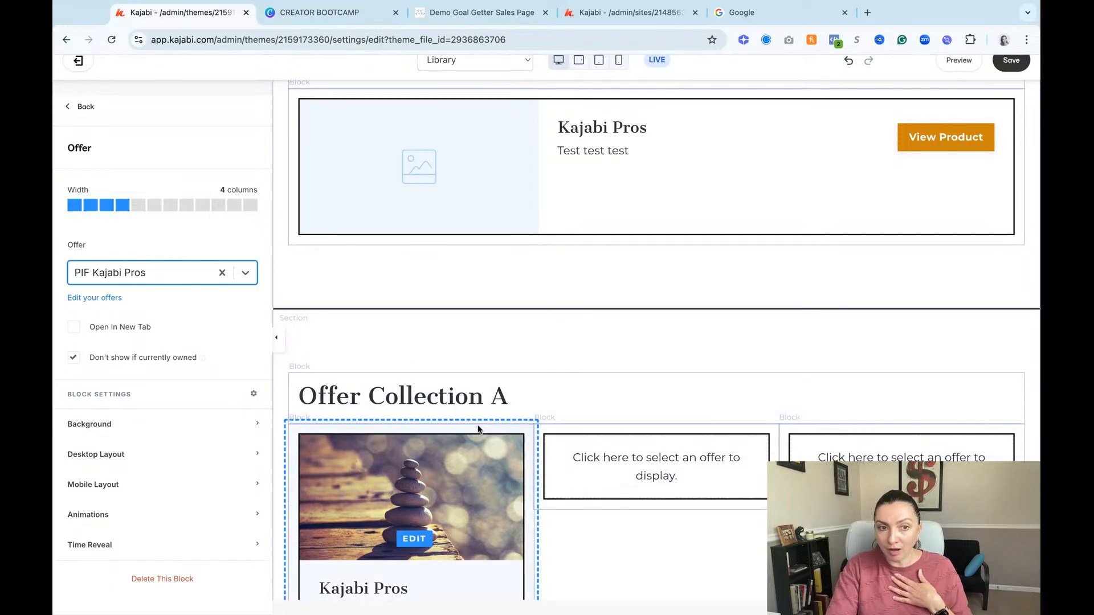
Step: Delete the Offer Collection B section from the Library page
{"action": "scroll", "coordinate": [487, 424], "scroll_direction": "down", "scroll_amount": 3}
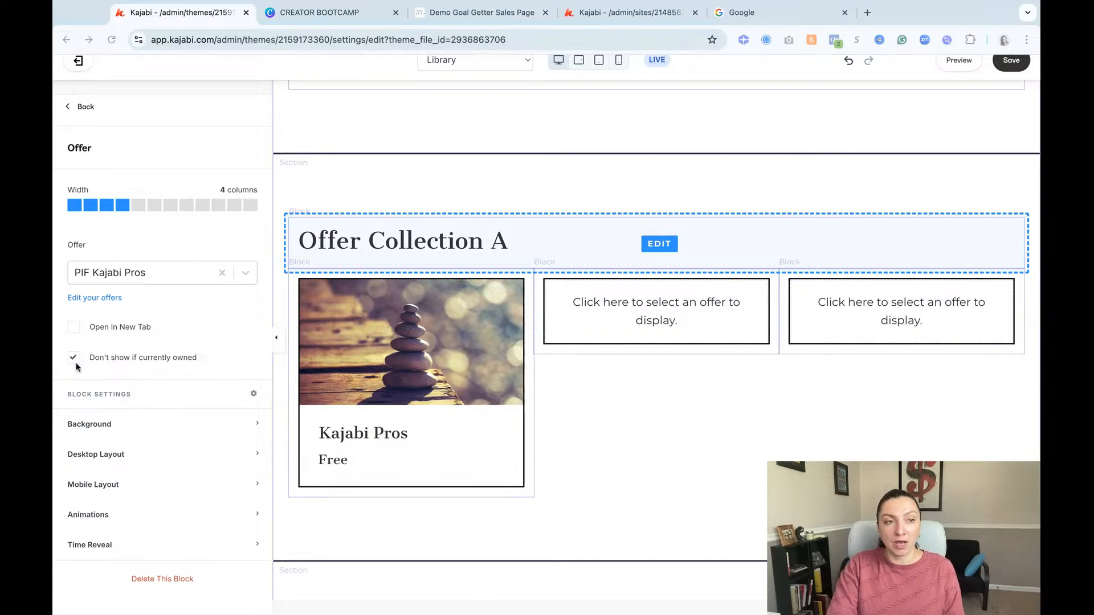
{"action": "scroll", "coordinate": [528, 402], "scroll_direction": "down", "scroll_amount": 5}
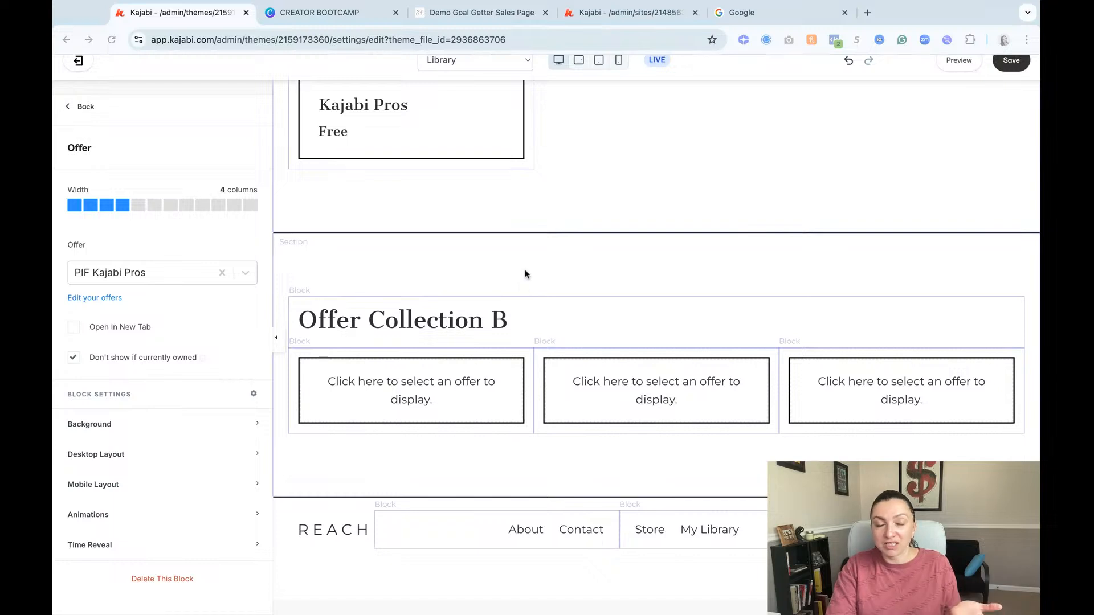
{"action": "left_click", "coordinate": [460, 293]}
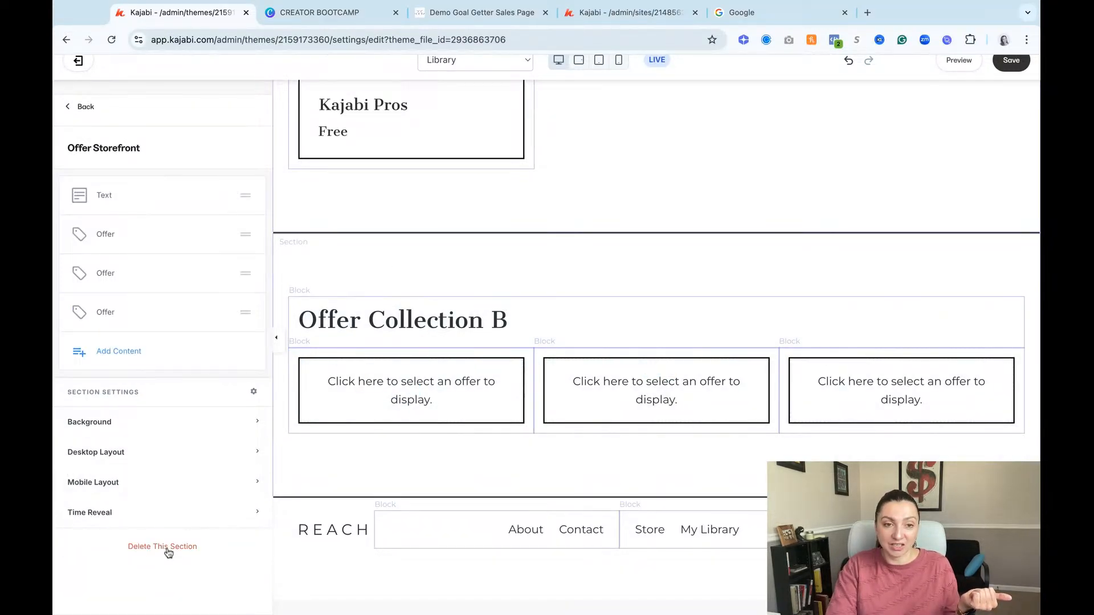
{"action": "left_click", "coordinate": [168, 553]}
{"action": "scroll", "coordinate": [662, 471], "scroll_direction": "up", "scroll_amount": 5}
{"action": "scroll", "coordinate": [714, 436], "scroll_direction": "down", "scroll_amount": 1}
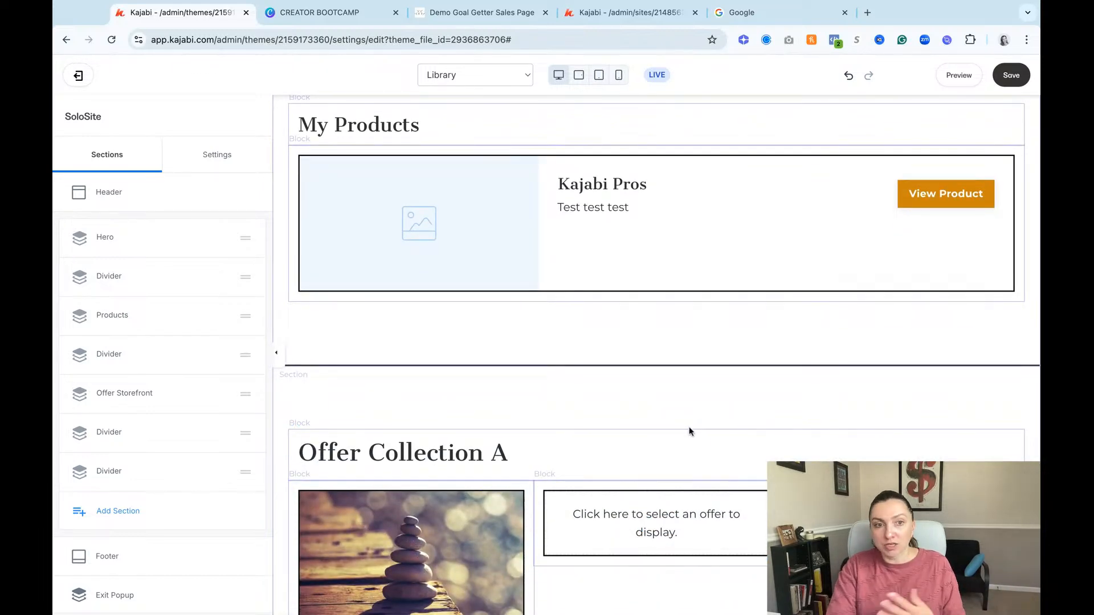
Step: Hide the Offer Storefront section containing Offer Collection A on the Library page
{"action": "left_click", "coordinate": [688, 376]}
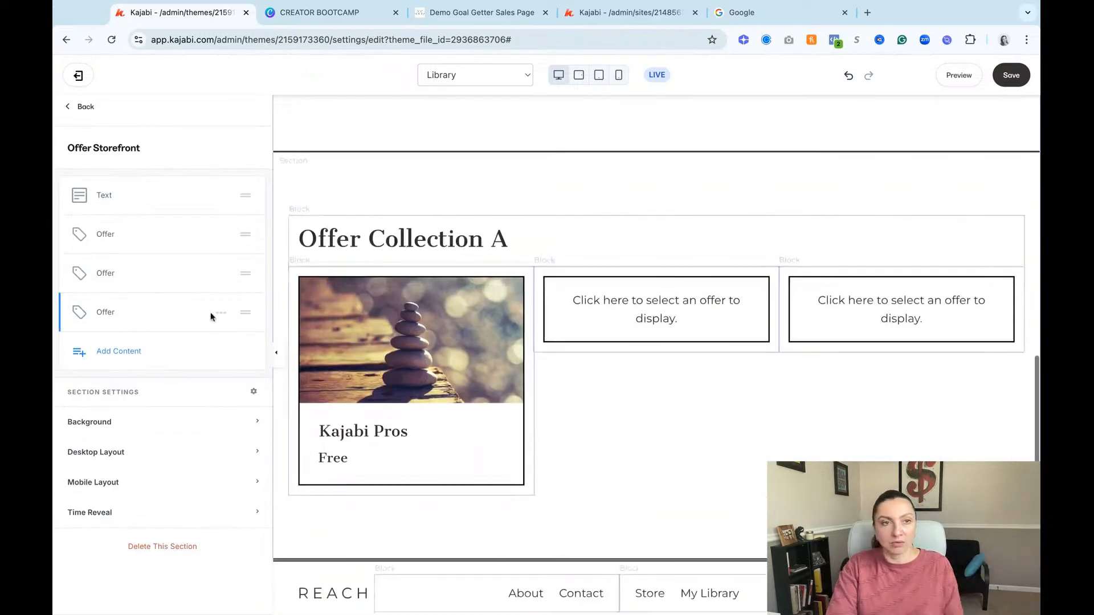
{"action": "left_click", "coordinate": [86, 112]}
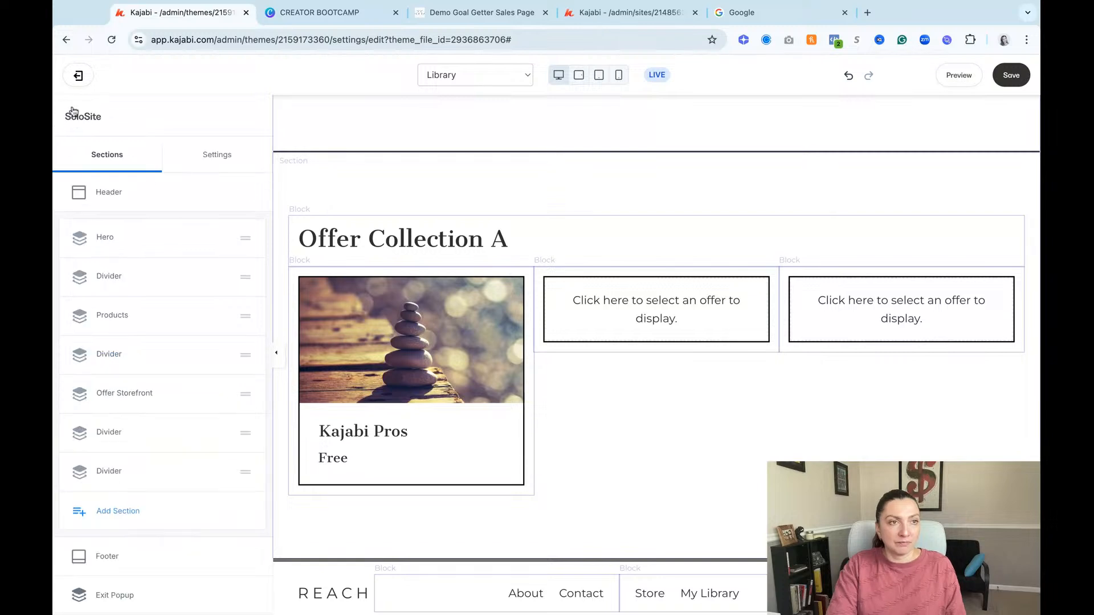
{"action": "left_click", "coordinate": [221, 394]}
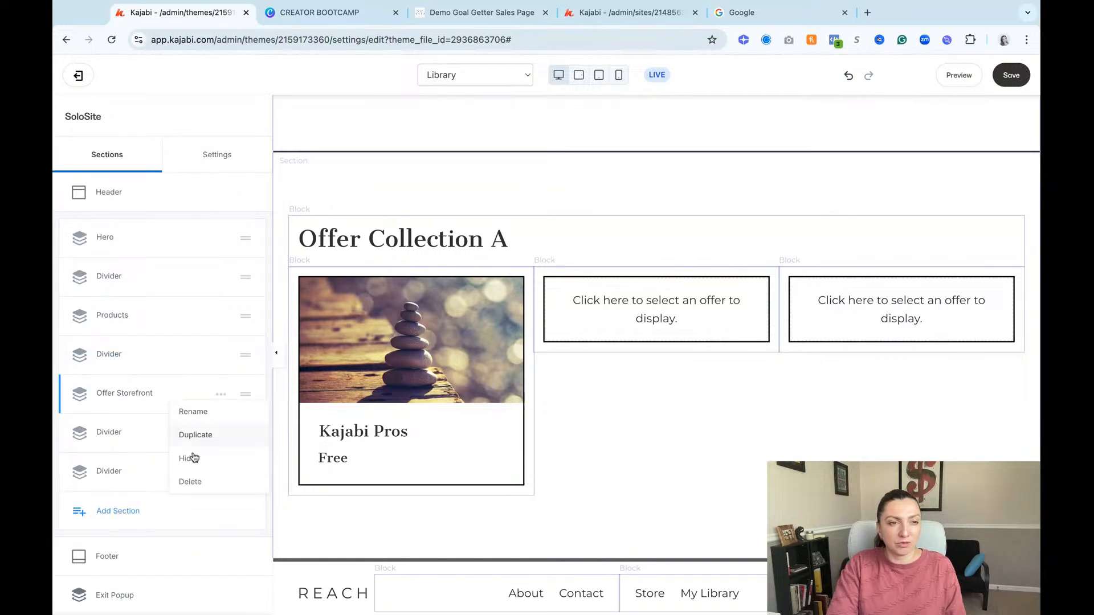
{"action": "left_click", "coordinate": [193, 459]}
{"action": "left_click", "coordinate": [221, 433]}
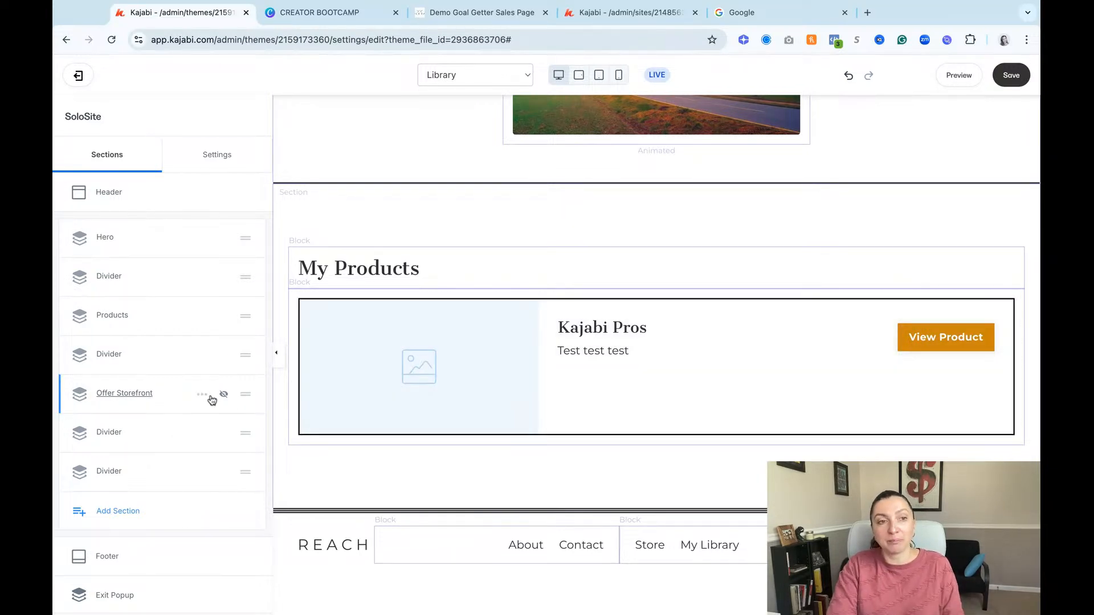
Step: Delete the two divider sections below Offer Storefront on the Library page and save the page
{"action": "left_click", "coordinate": [220, 434]}
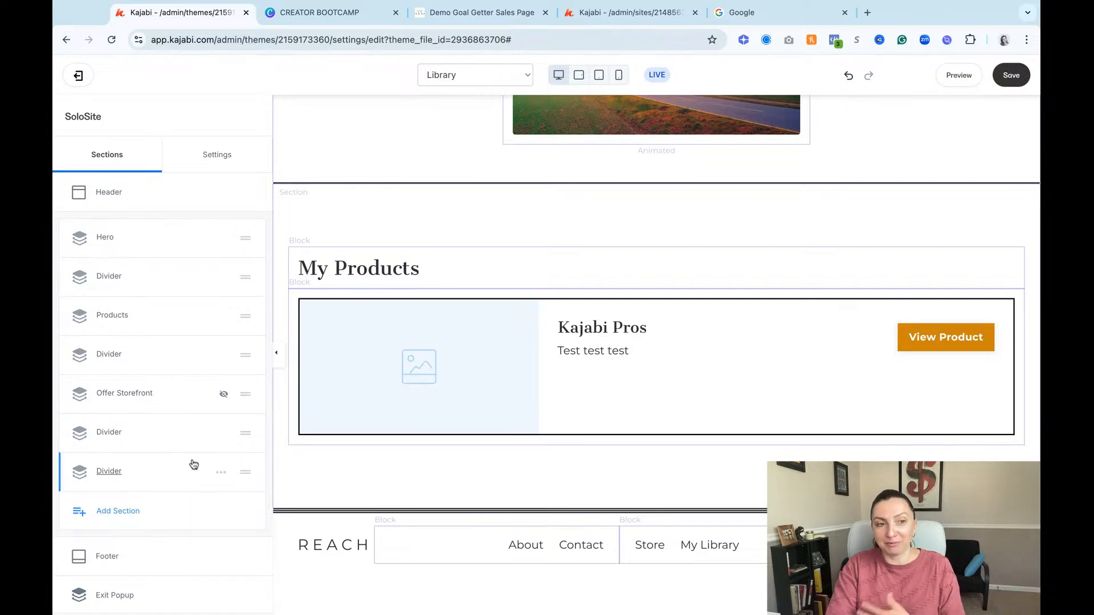
{"action": "left_click", "coordinate": [221, 434]}
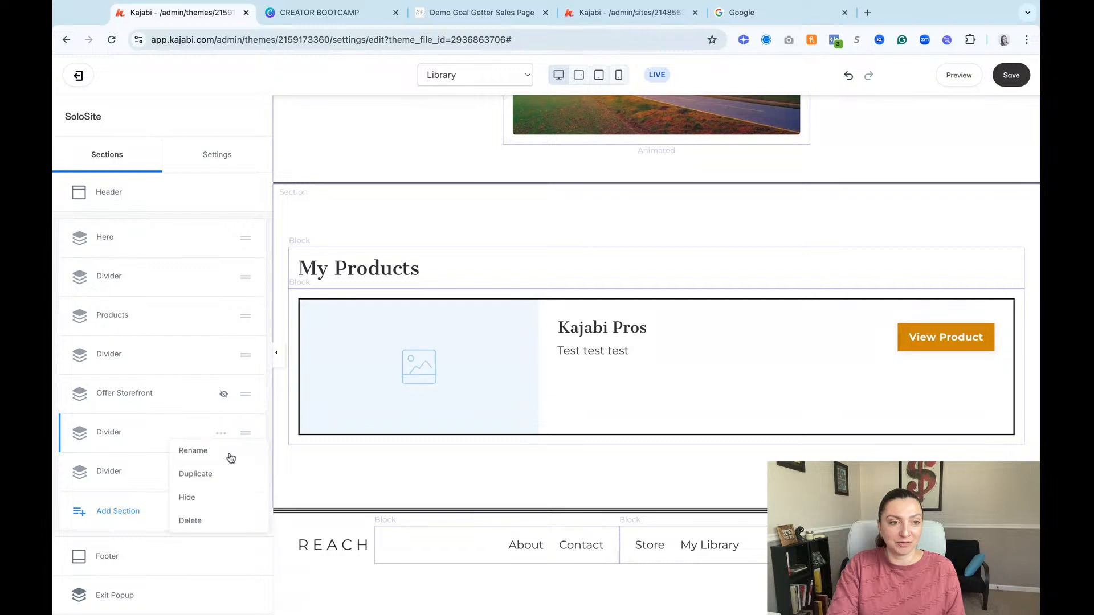
{"action": "left_click", "coordinate": [195, 520]}
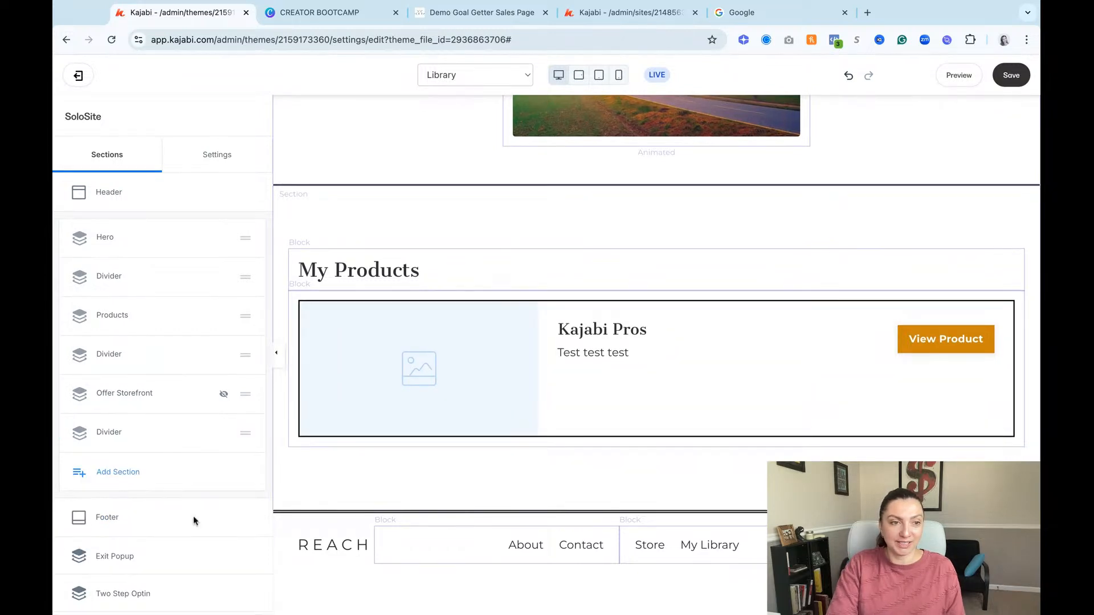
{"action": "left_click", "coordinate": [221, 434]}
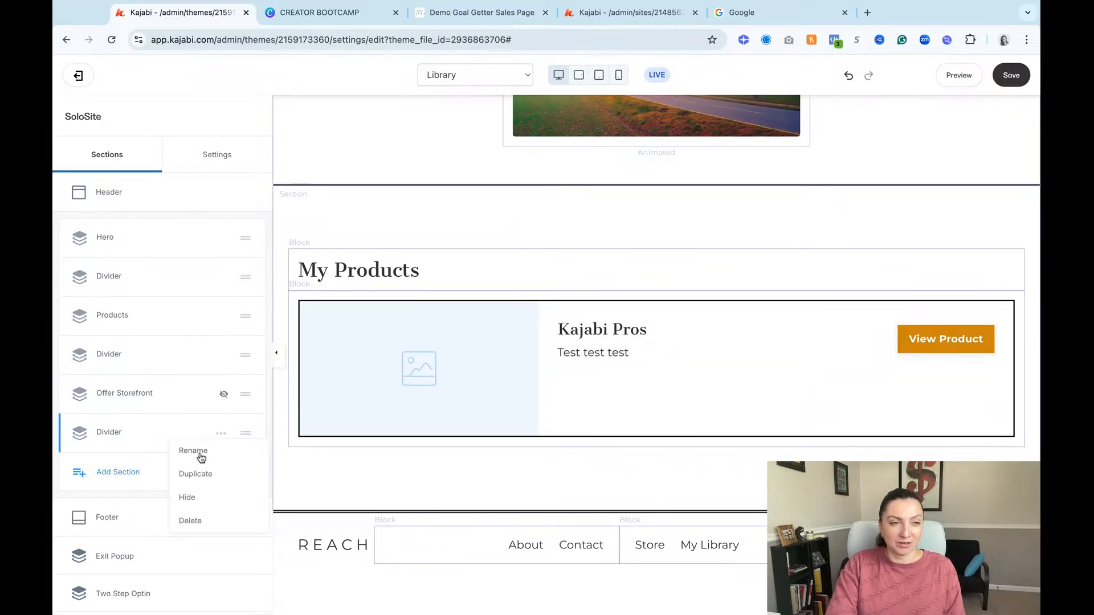
{"action": "left_click", "coordinate": [203, 520]}
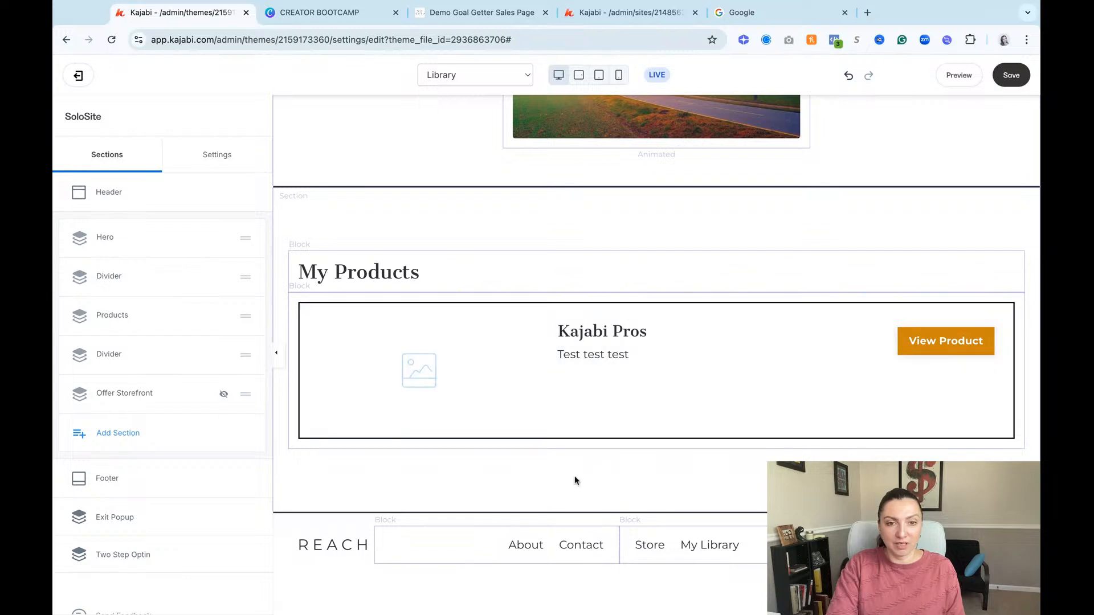
{"action": "left_click", "coordinate": [1009, 75]}
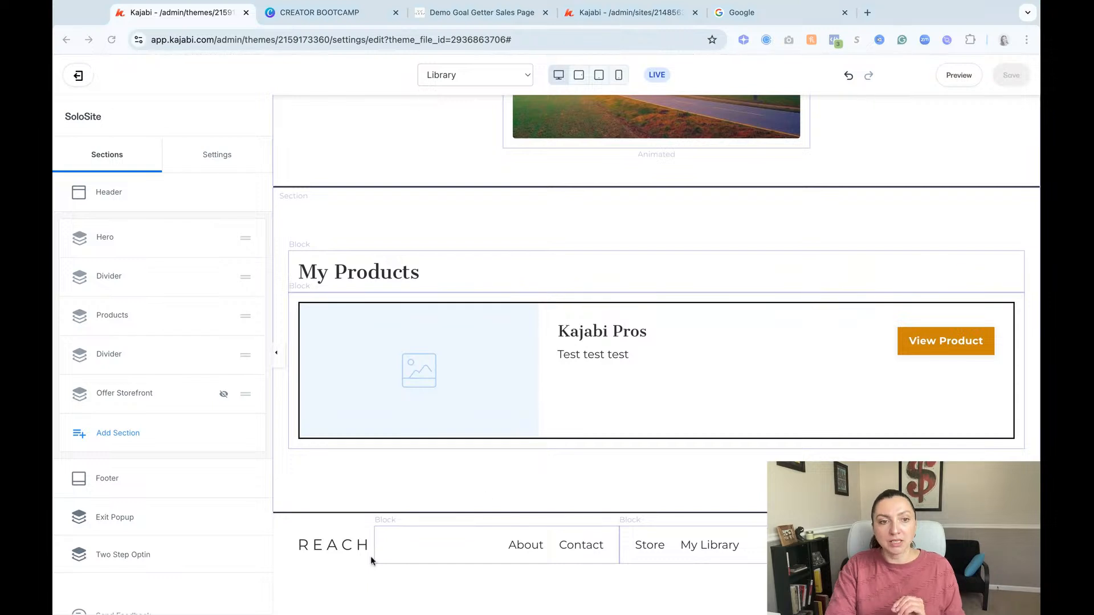
Step: Clear the REACH logo text from the footer's logo block
{"action": "scroll", "coordinate": [488, 231], "scroll_direction": "up", "scroll_amount": 3}
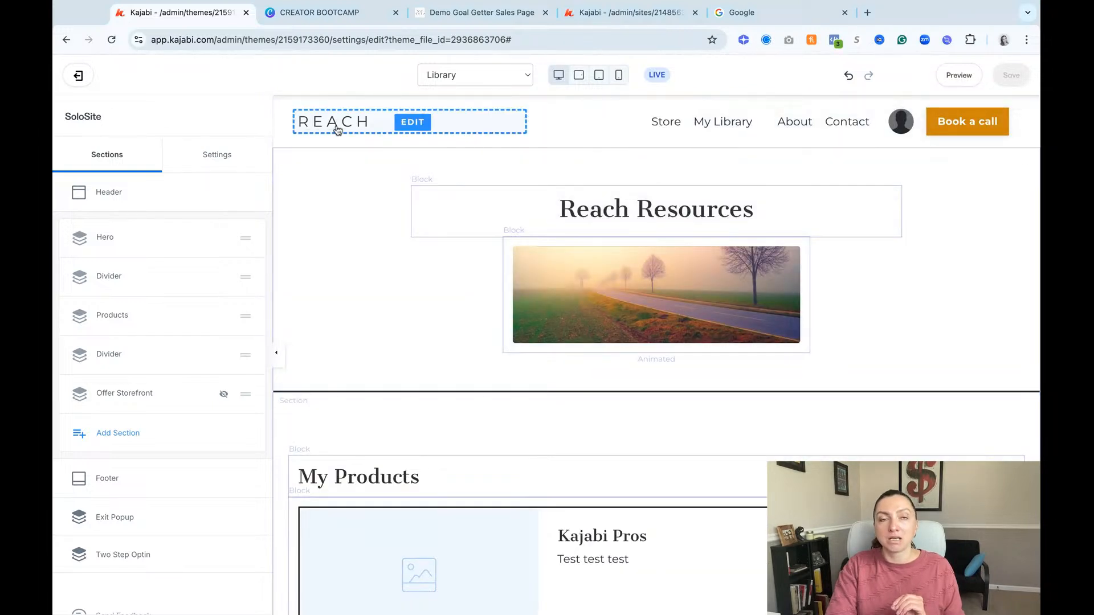
{"action": "scroll", "coordinate": [715, 136], "scroll_direction": "down", "scroll_amount": 3}
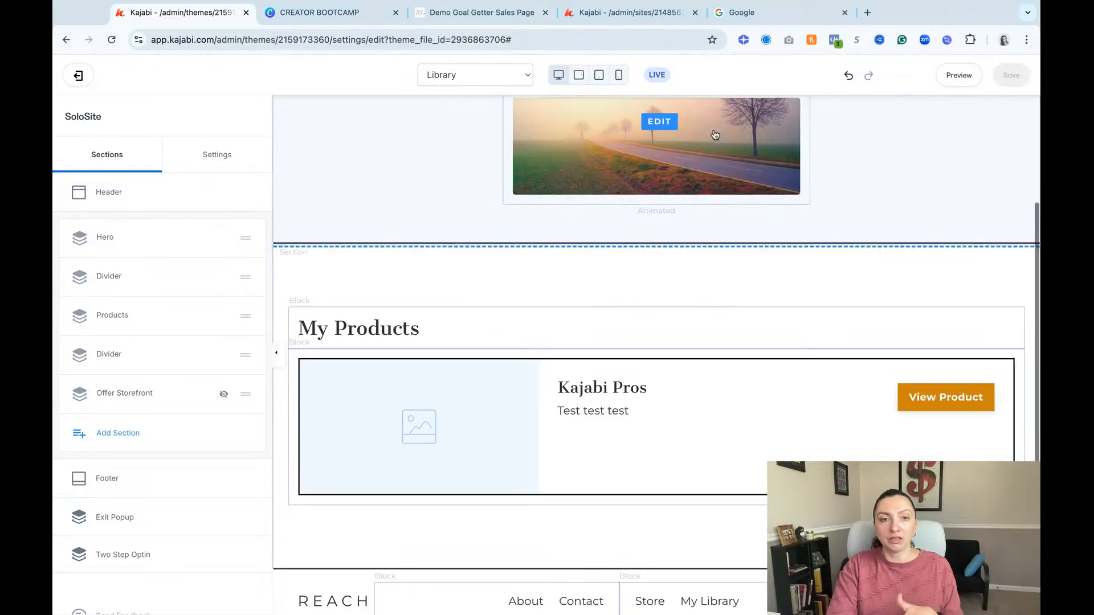
{"action": "left_click", "coordinate": [334, 545]}
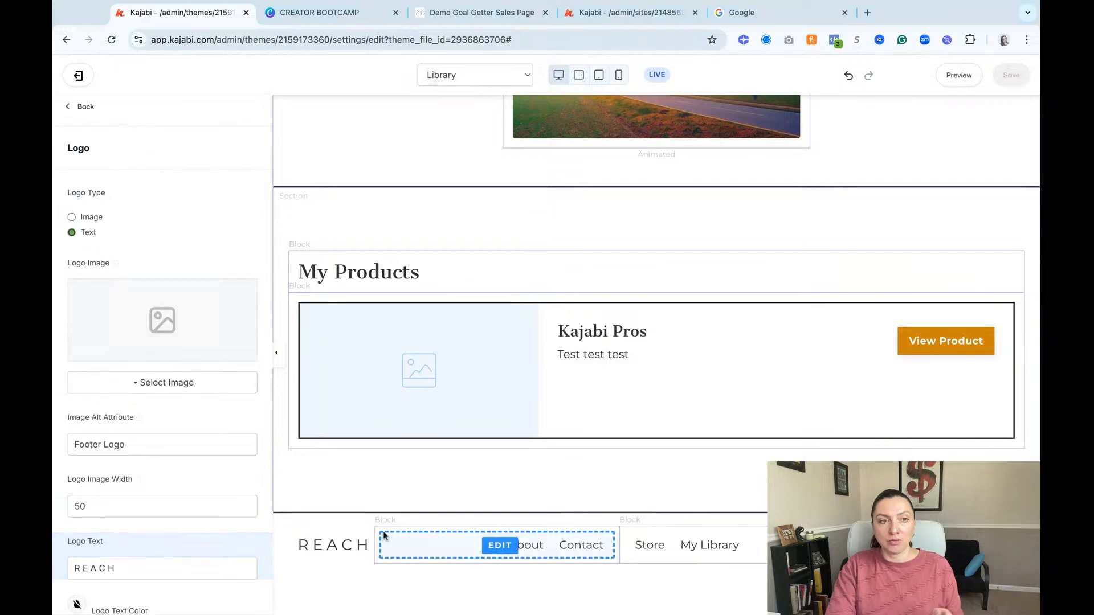
{"action": "scroll", "coordinate": [165, 513], "scroll_direction": "down", "scroll_amount": 1}
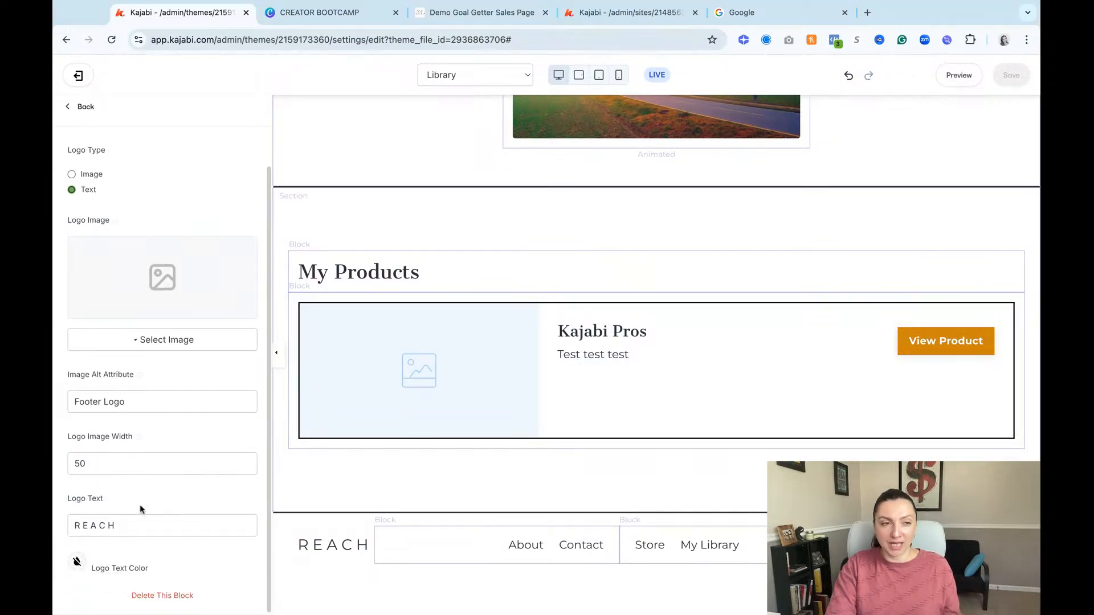
{"action": "left_click", "coordinate": [145, 515]}
{"action": "left_click_drag", "start_coordinate": [146, 516], "coordinate": [166, 532]}
{"action": "key", "text": "BackSpace"}
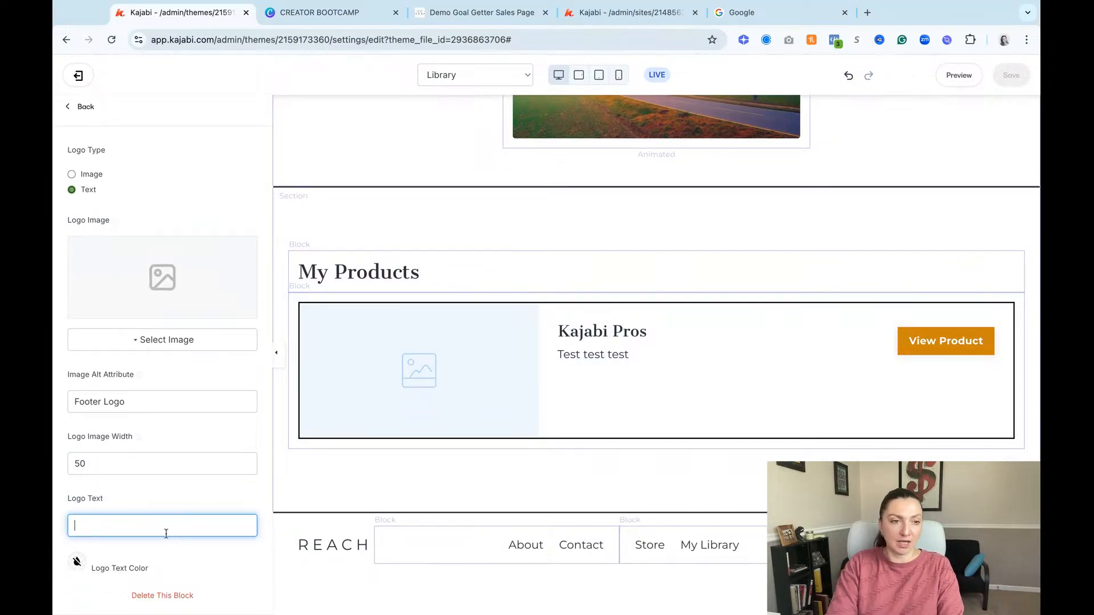
Step: Set the footer logo image to the solo site logo from the recent images
{"action": "left_click", "coordinate": [143, 349]}
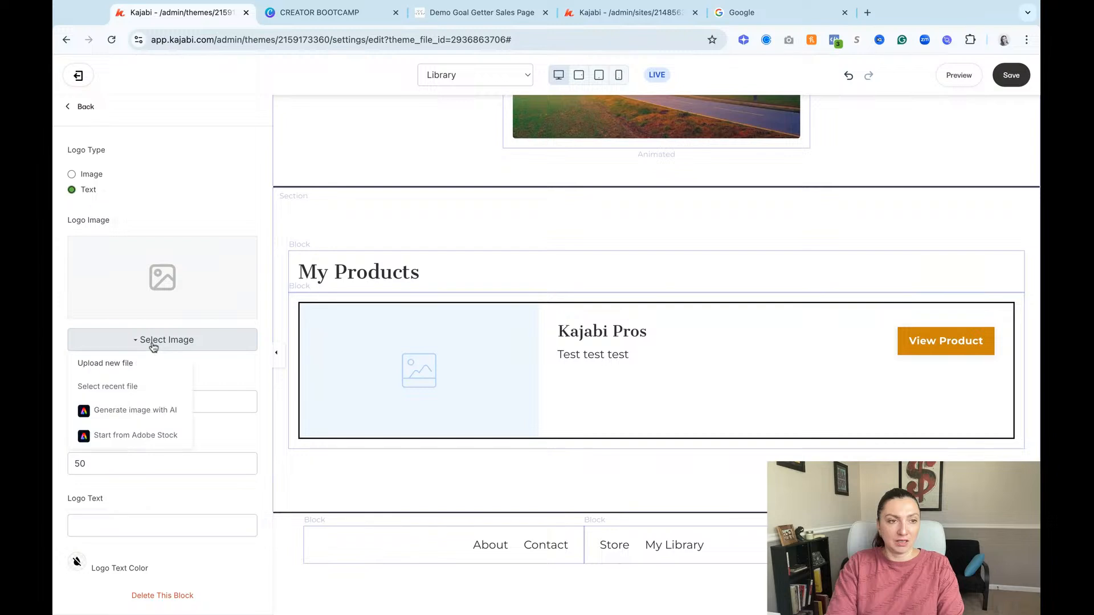
{"action": "left_click", "coordinate": [135, 388]}
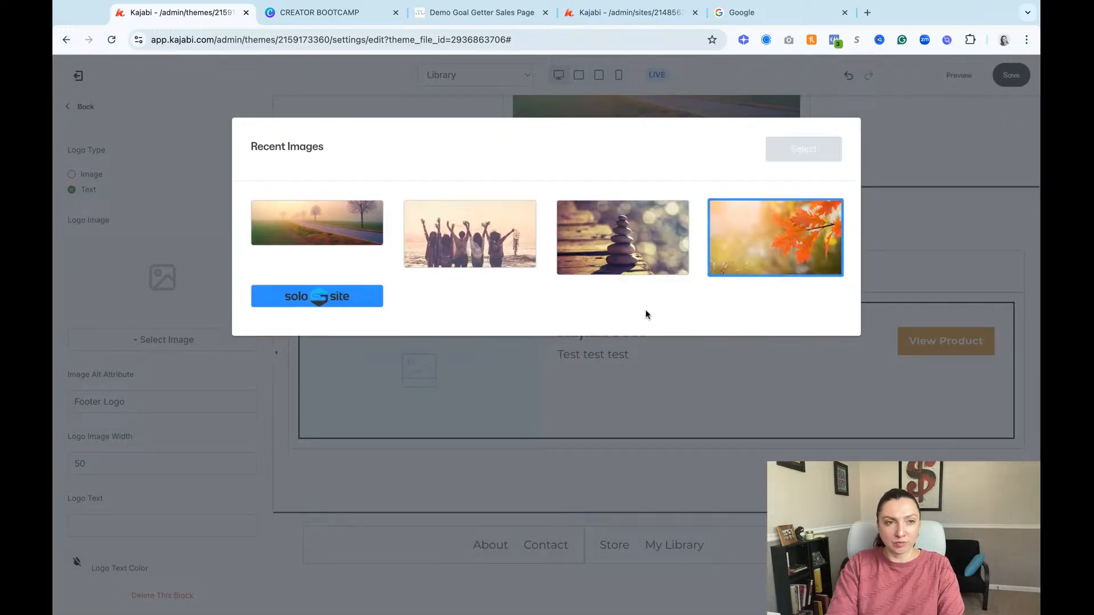
{"action": "left_click", "coordinate": [316, 296]}
{"action": "left_click", "coordinate": [801, 151]}
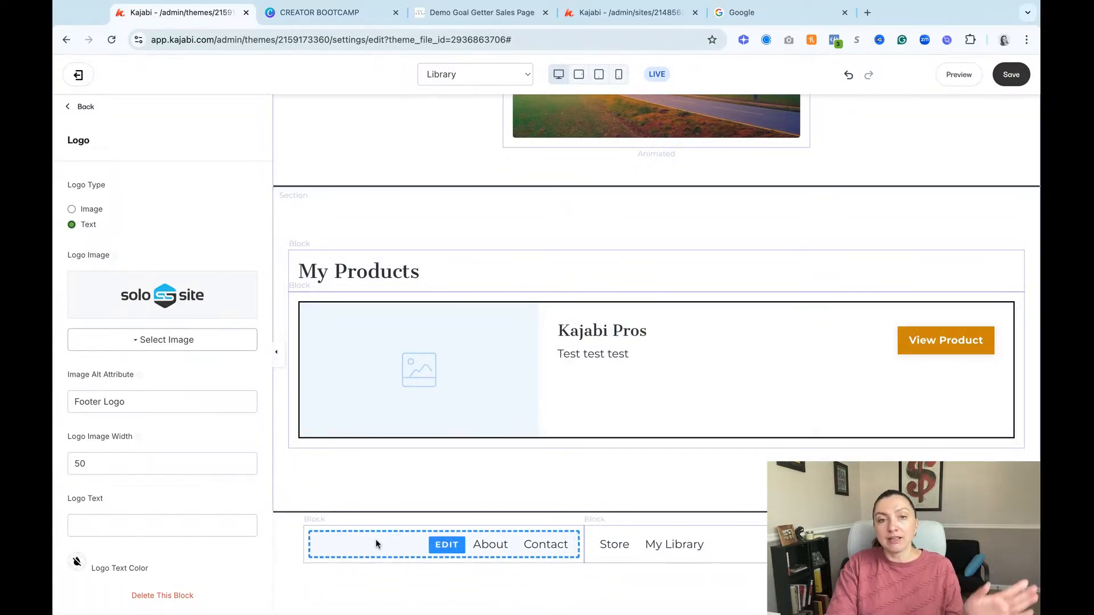
Step: Switch the footer logo's type from text to image
{"action": "scroll", "coordinate": [631, 293], "scroll_direction": "up", "scroll_amount": 4}
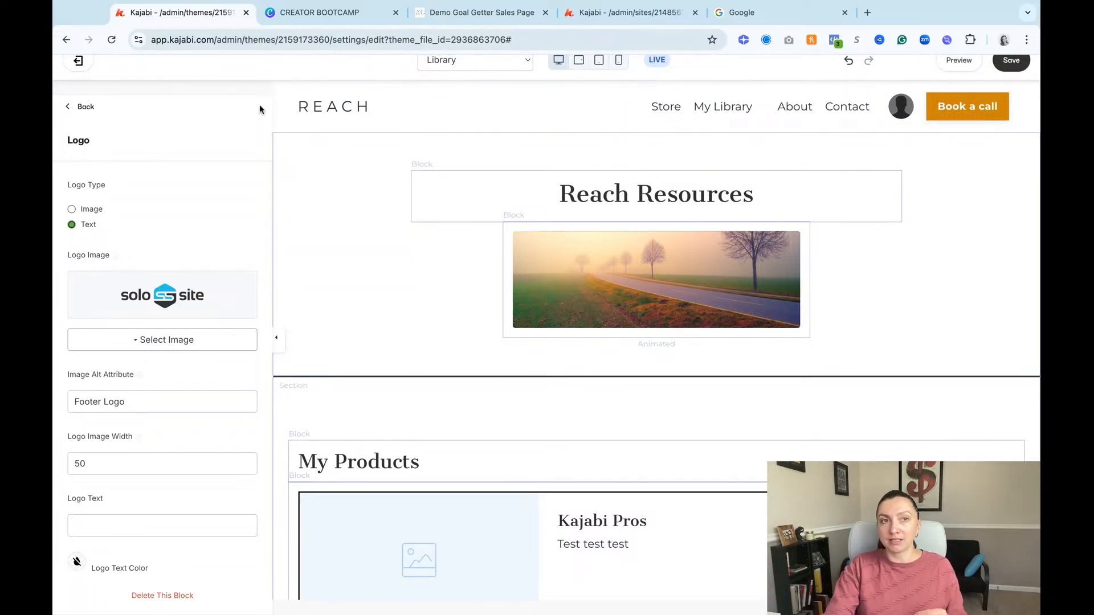
{"action": "scroll", "coordinate": [592, 334], "scroll_direction": "down", "scroll_amount": 3}
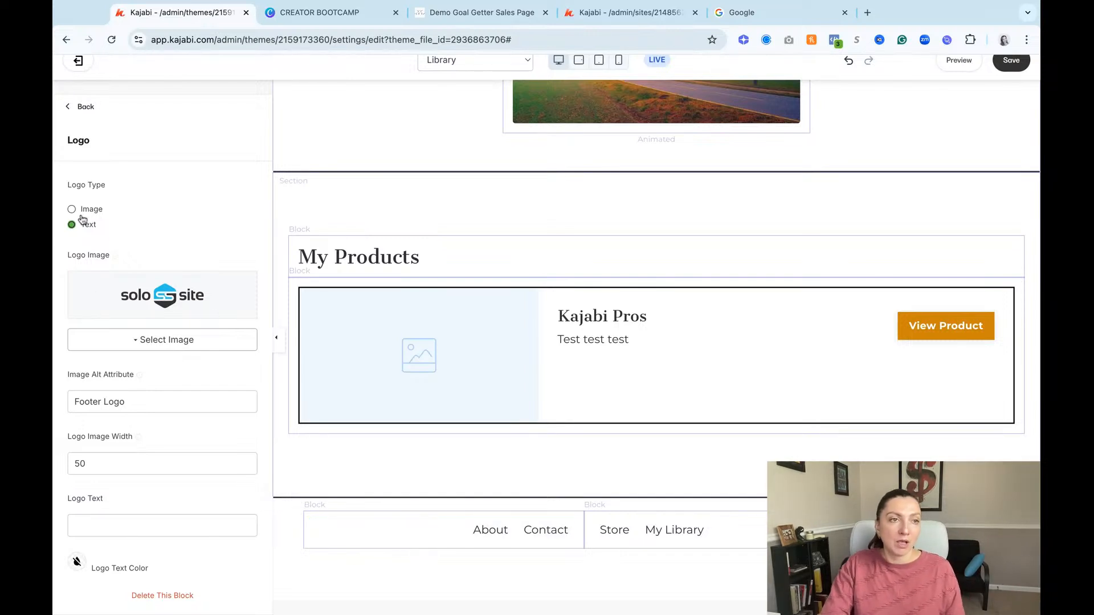
{"action": "triple_click", "coordinate": [67, 183]}
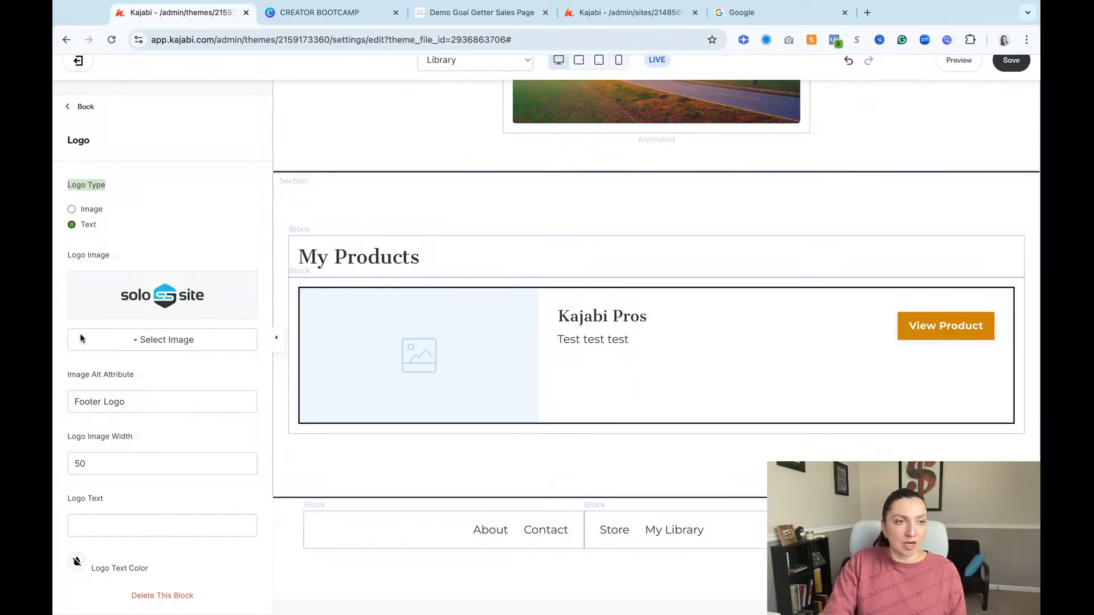
{"action": "double_click", "coordinate": [100, 225]}
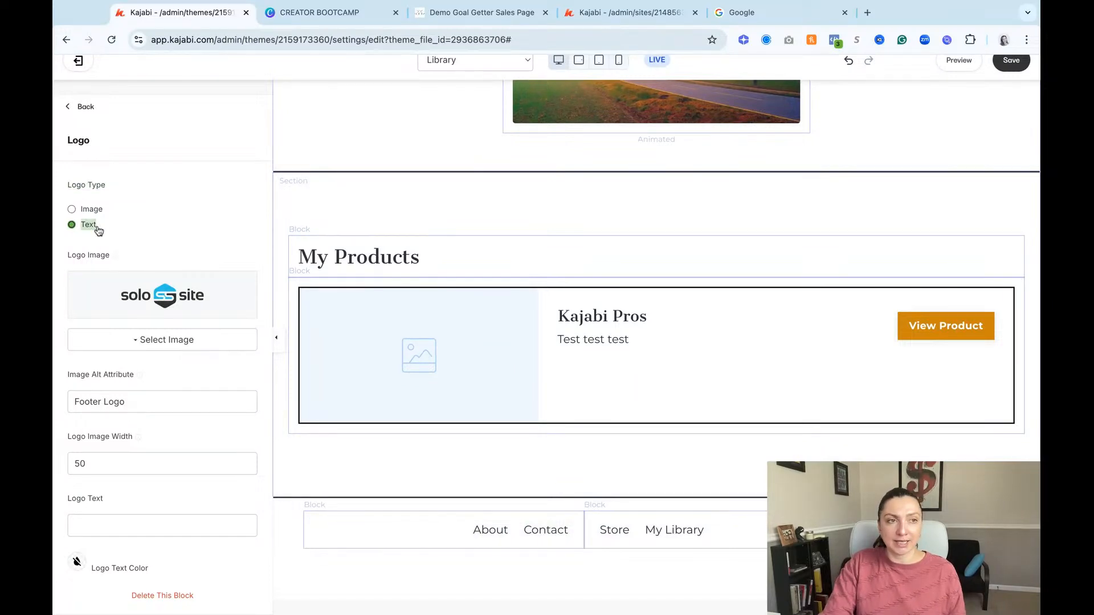
{"action": "left_click", "coordinate": [76, 211]}
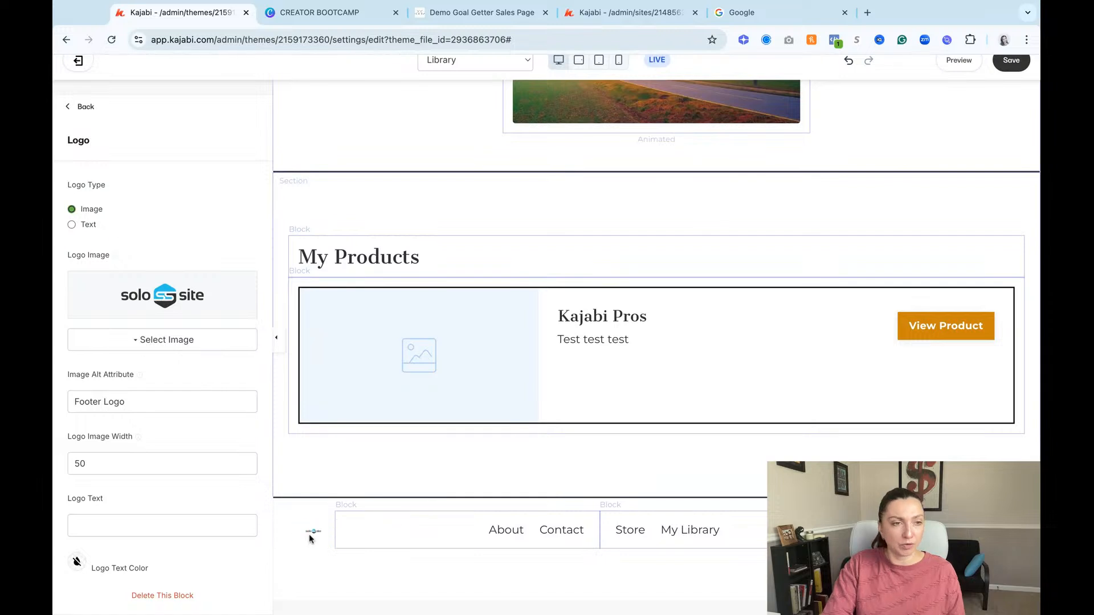
Step: Set the footer logo's image width to 250 and clear its image alt attribute
{"action": "left_click", "coordinate": [71, 463]}
{"action": "type", "text": "2"}
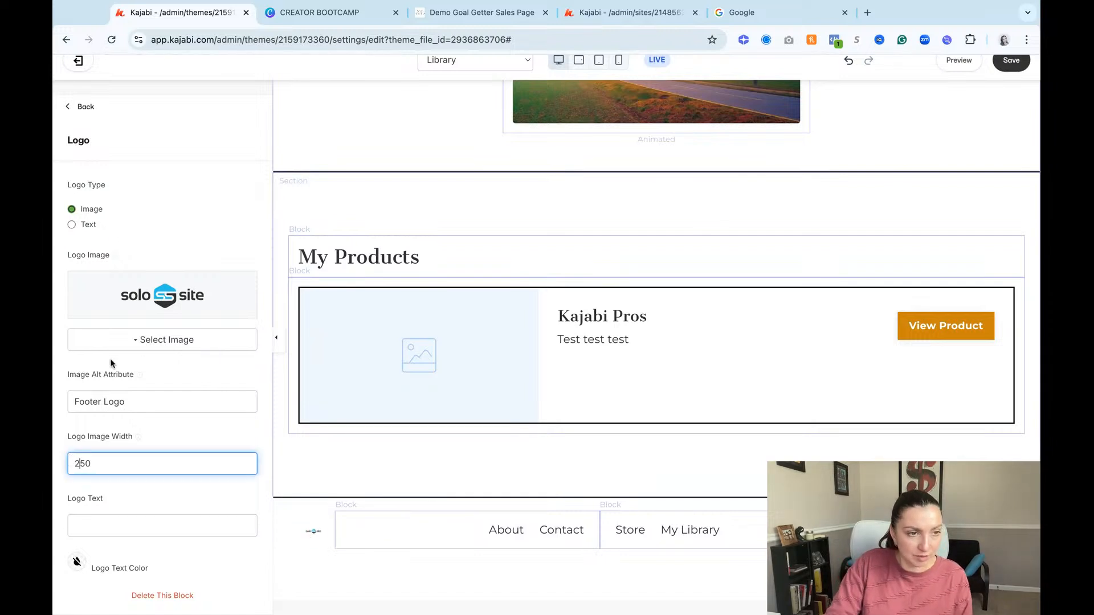
{"action": "triple_click", "coordinate": [133, 400]}
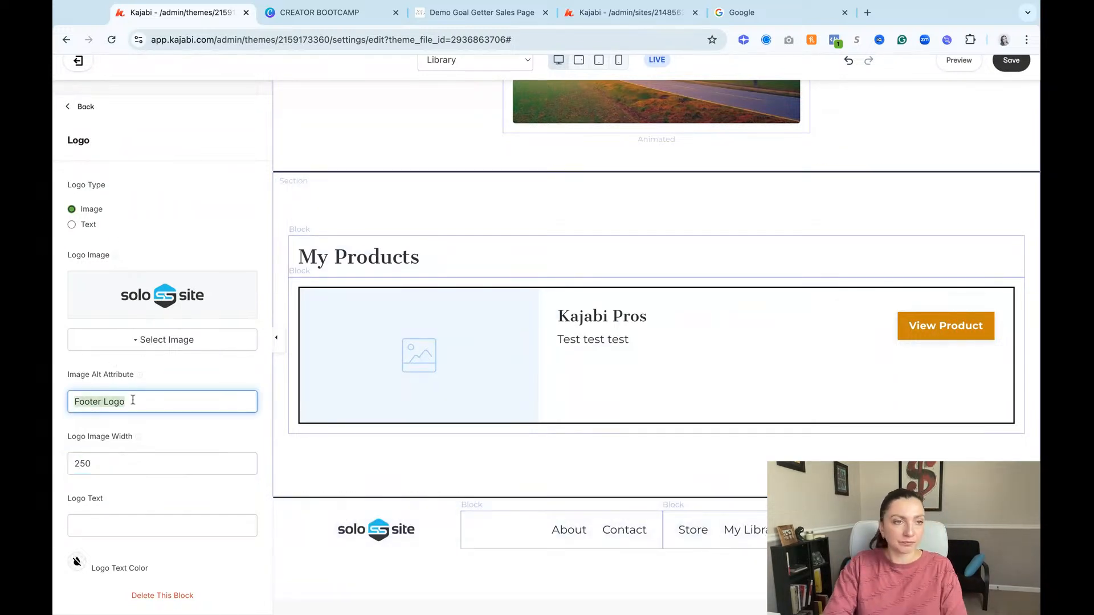
{"action": "key", "text": "BackSpace"}
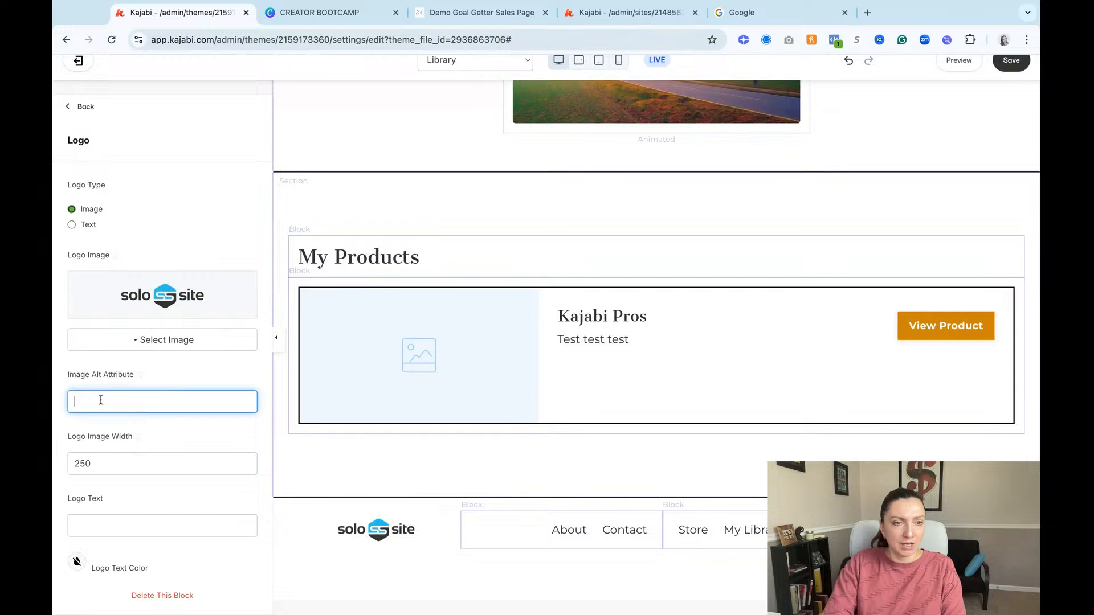
Step: Delete the footer's About & Contact Menu link list and center the Main Menu link list's desktop text
{"action": "left_click", "coordinate": [624, 530]}
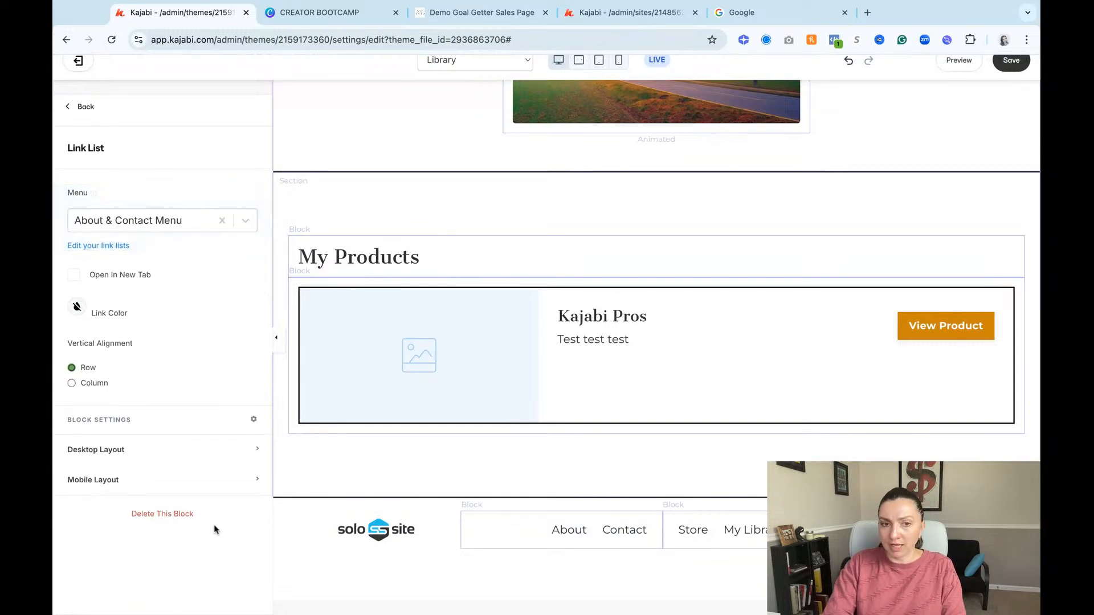
{"action": "left_click", "coordinate": [186, 515]}
{"action": "left_click", "coordinate": [666, 544]}
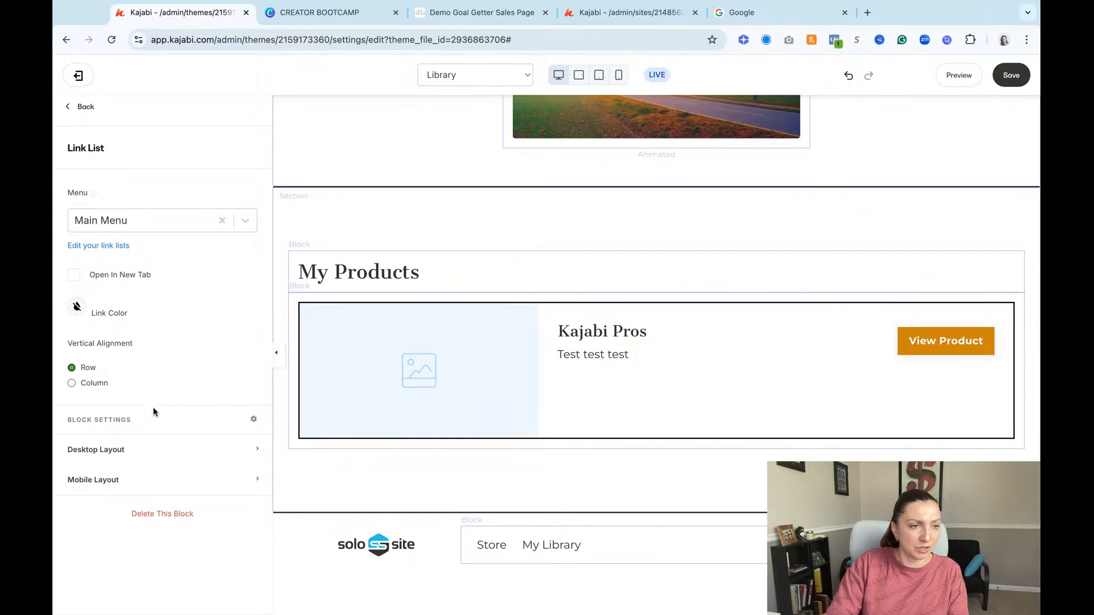
{"action": "left_click", "coordinate": [190, 448]}
{"action": "left_click", "coordinate": [163, 515]}
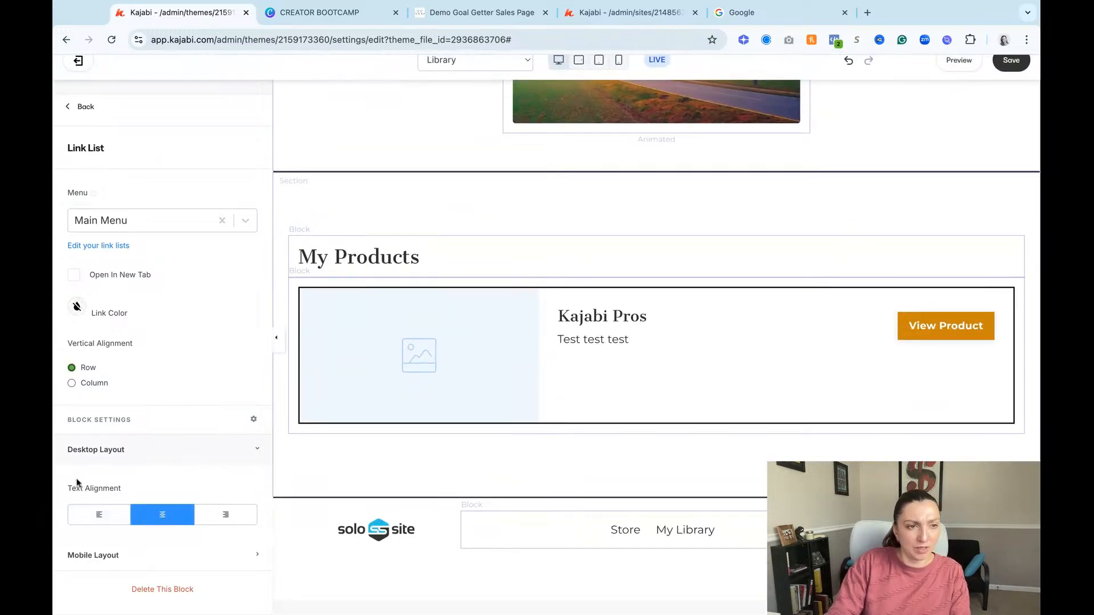
{"action": "left_click", "coordinate": [143, 562]}
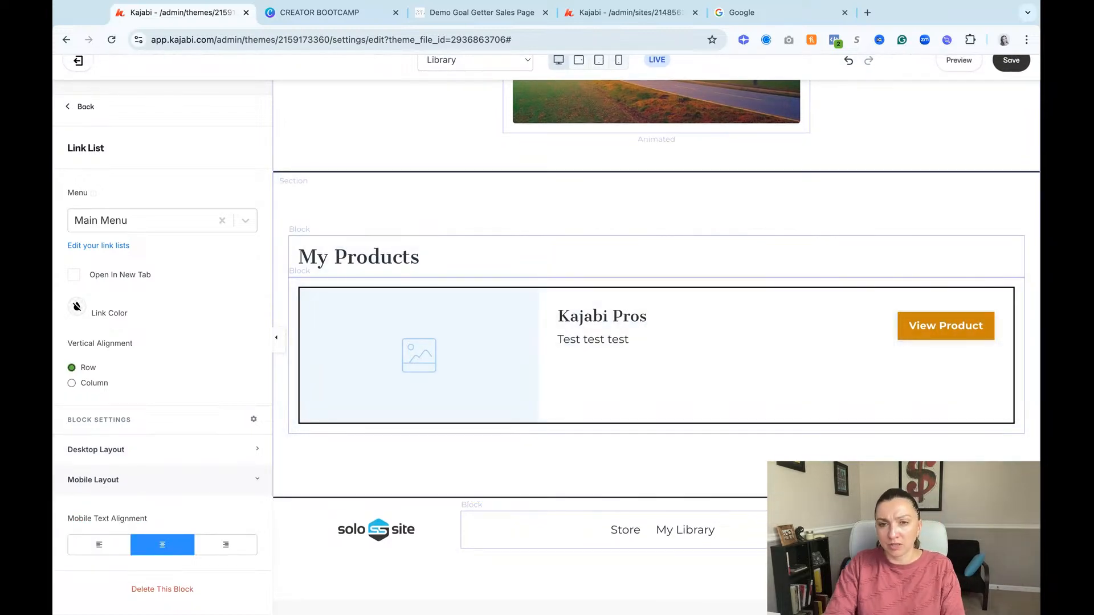
Step: Replace the footer's copyright text with "Solo Site. All rights reserved."
{"action": "left_click", "coordinate": [923, 530]}
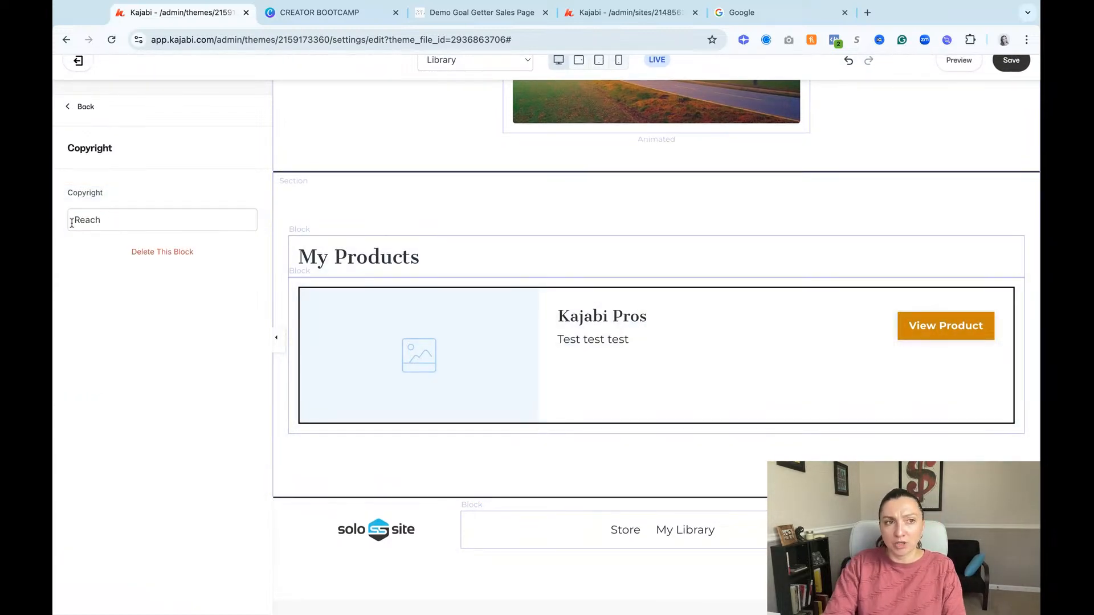
{"action": "left_click_drag", "start_coordinate": [72, 223], "coordinate": [110, 223]}
{"action": "type", "text": "Sol"}
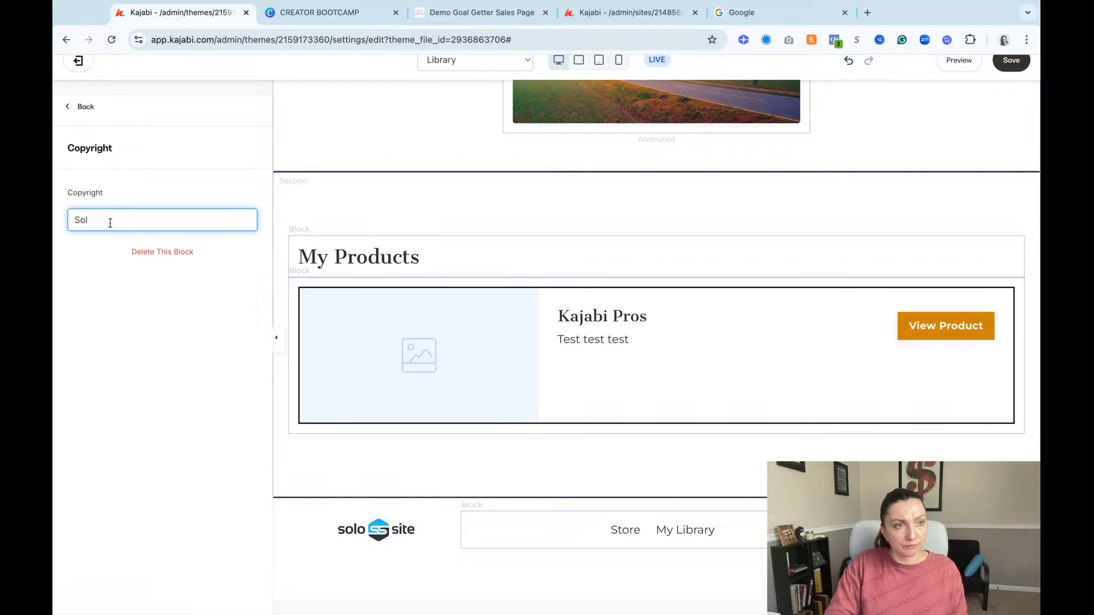
{"action": "type", "text": "o Site. All righ"}
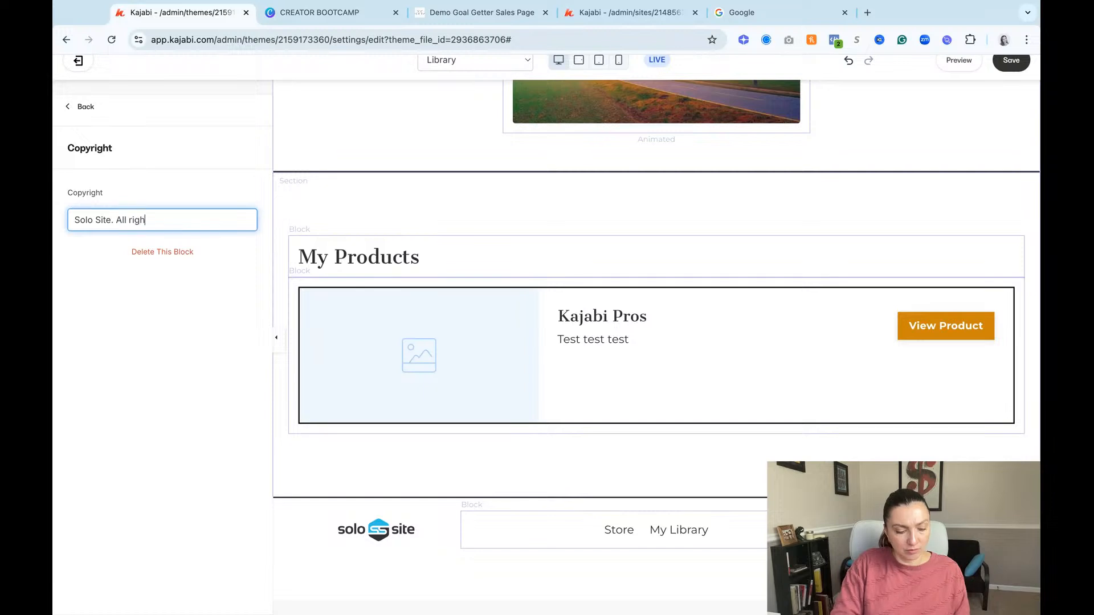
{"action": "type", "text": "ts r"}
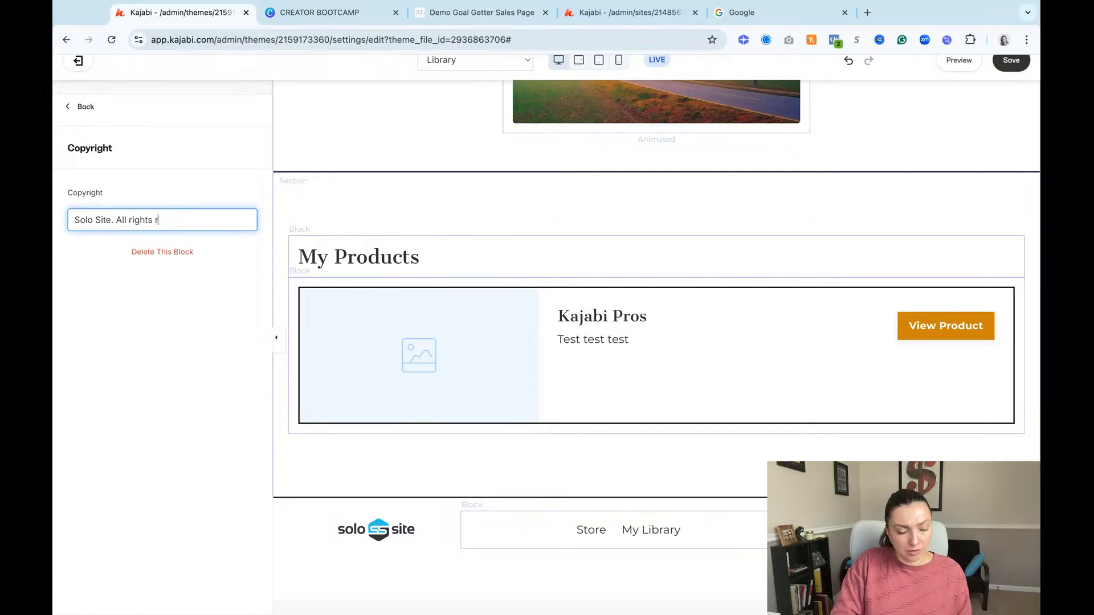
{"action": "type", "text": "eseved"}
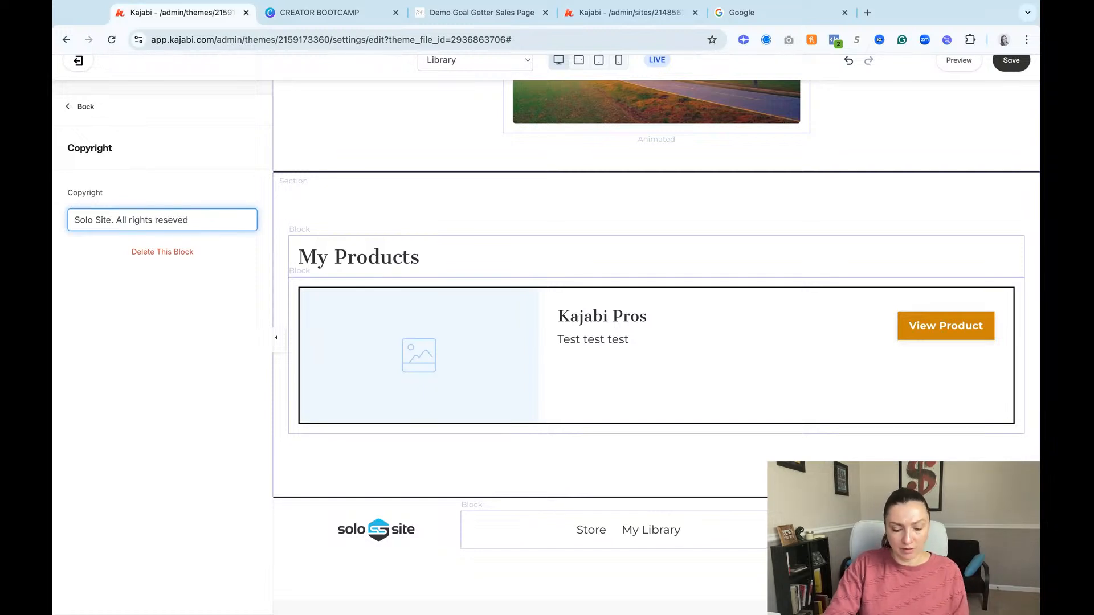
{"action": "type", "text": "."}
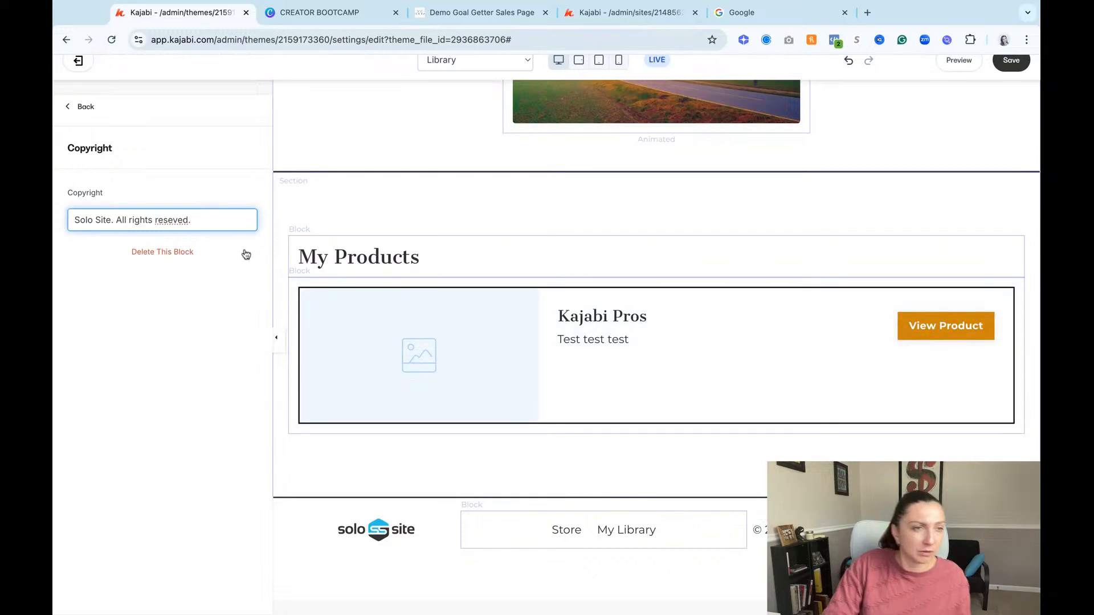
{"action": "left_click", "coordinate": [173, 222]}
{"action": "type", "text": "r"}
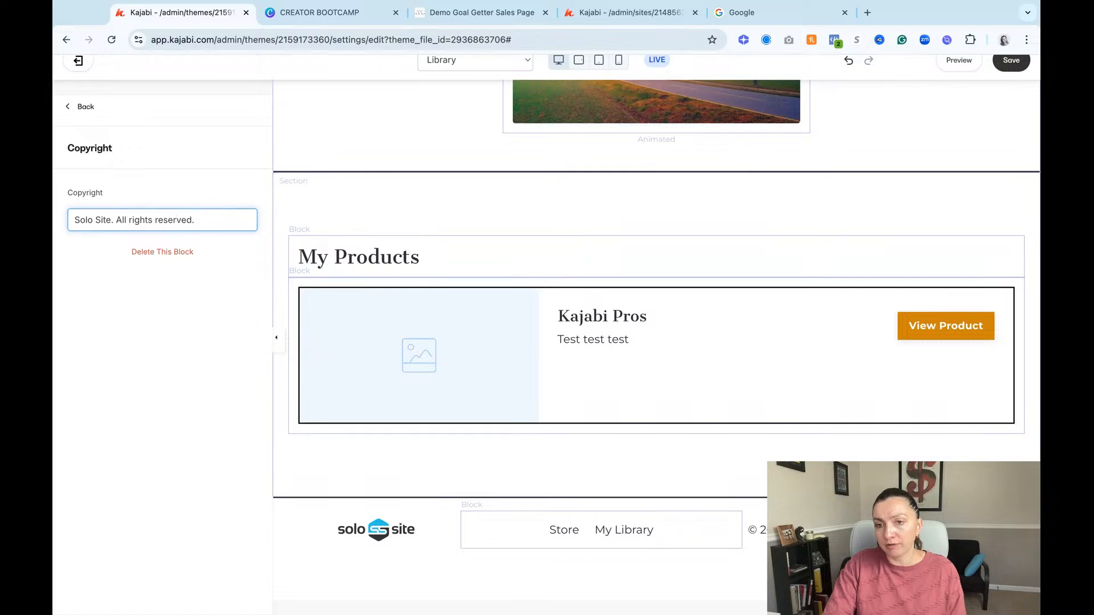
Step: Set the footer's social icon links to open in a new tab and save the Library page
{"action": "left_click", "coordinate": [935, 530]}
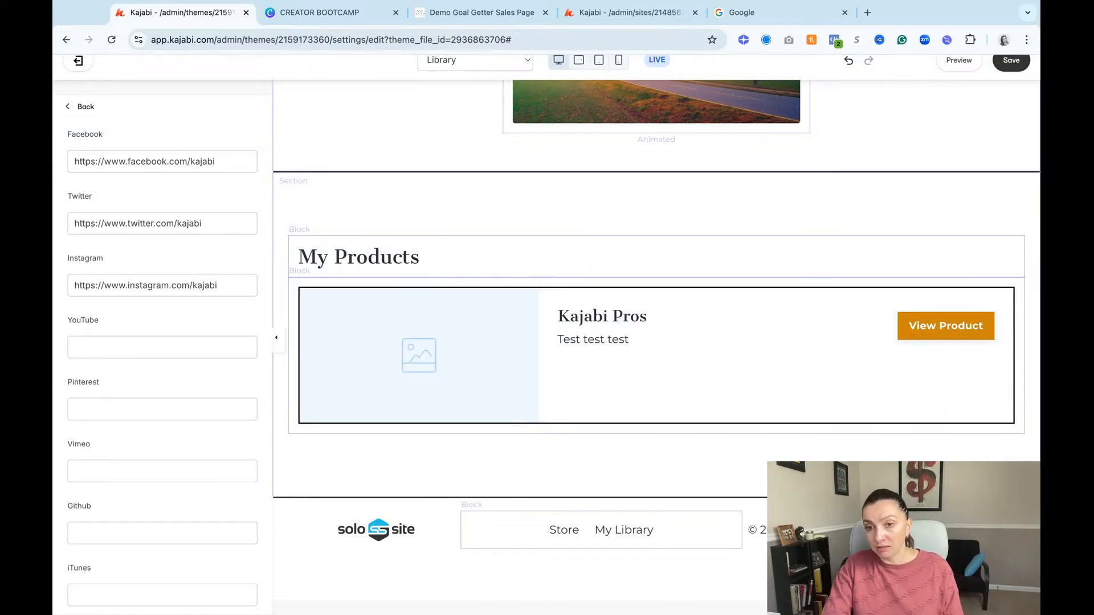
{"action": "scroll", "coordinate": [187, 510], "scroll_direction": "down", "scroll_amount": 10}
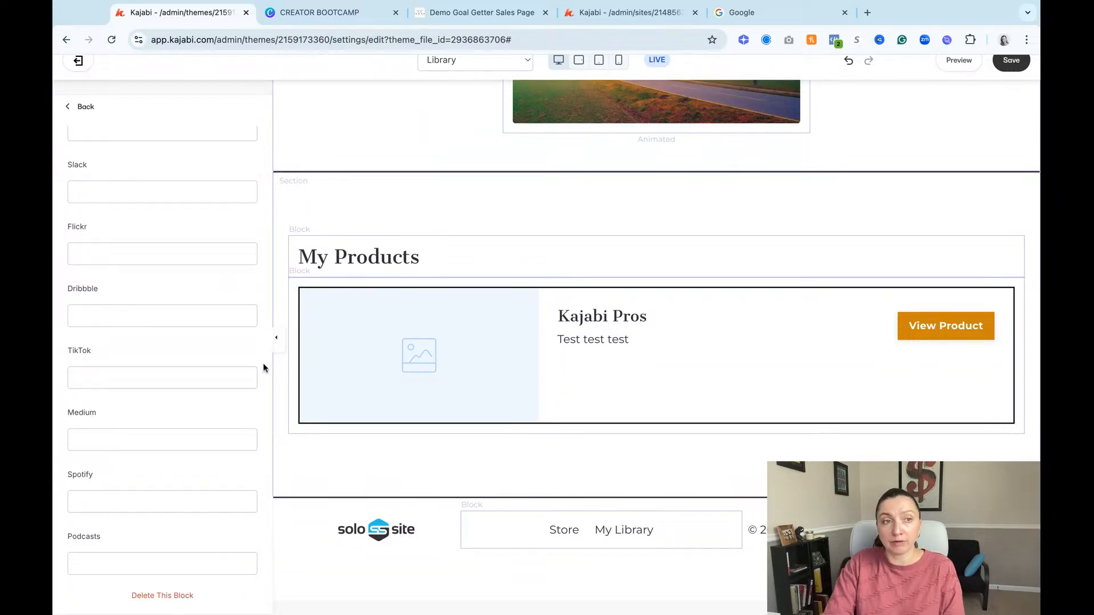
{"action": "scroll", "coordinate": [264, 368], "scroll_direction": "up", "scroll_amount": 10}
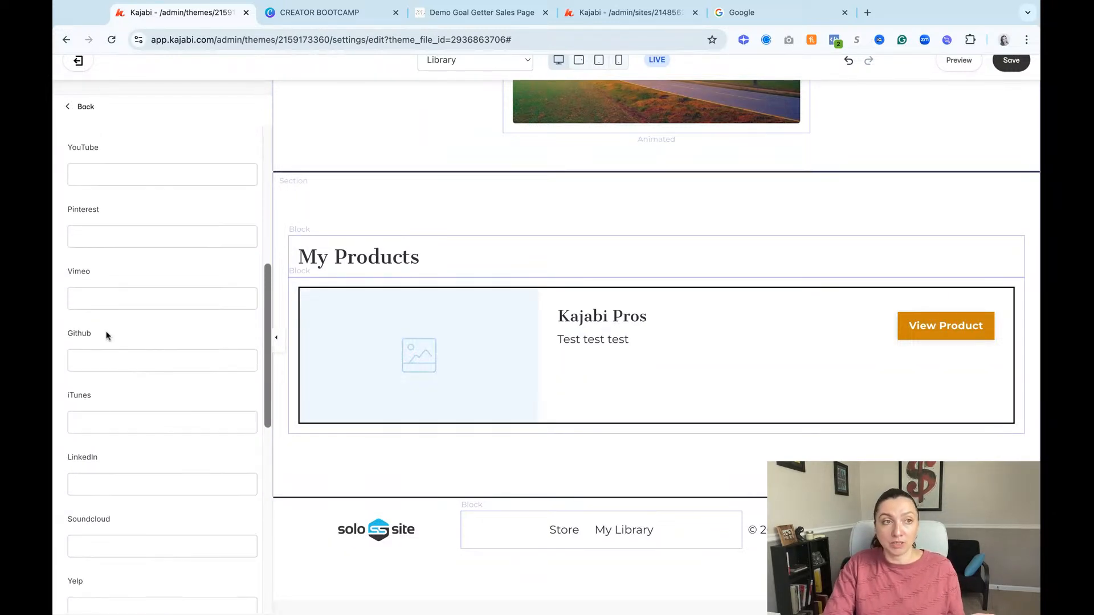
{"action": "scroll", "coordinate": [114, 296], "scroll_direction": "up", "scroll_amount": 3}
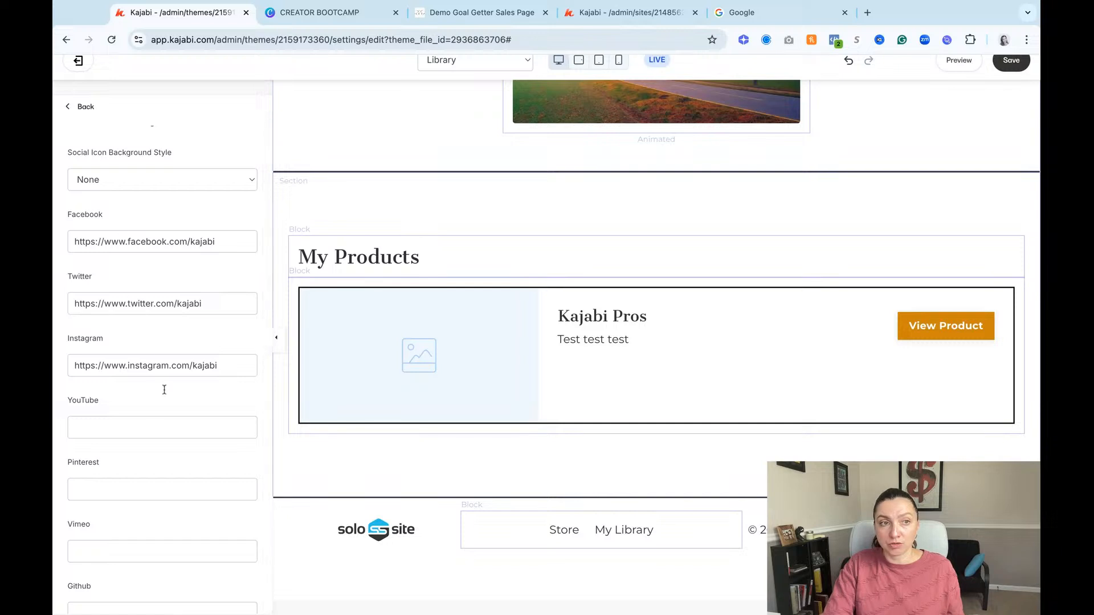
{"action": "scroll", "coordinate": [149, 266], "scroll_direction": "up", "scroll_amount": 4}
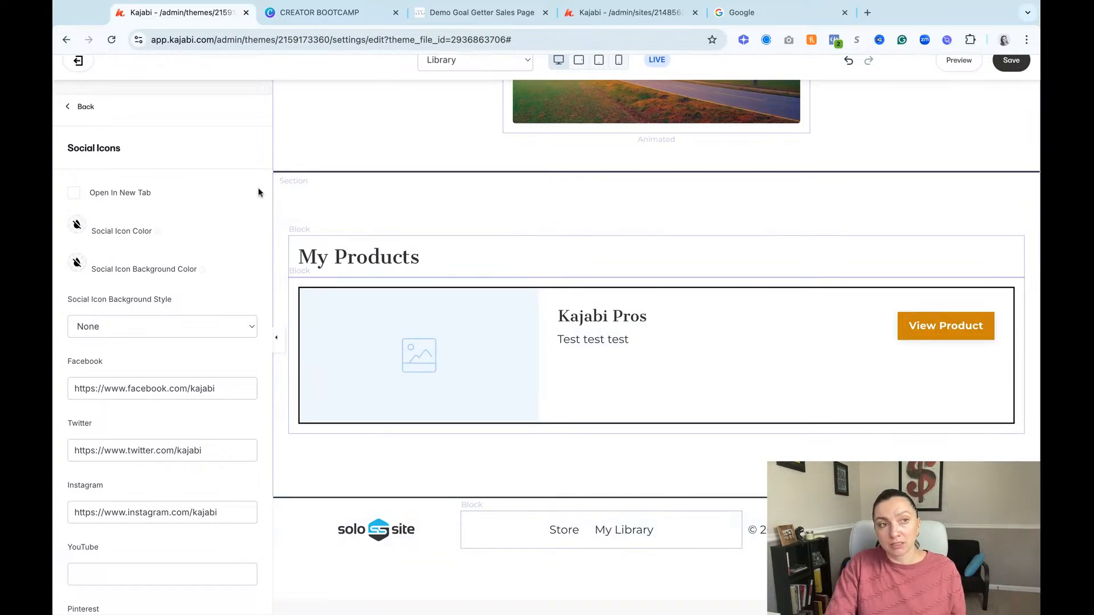
{"action": "left_click", "coordinate": [73, 195]}
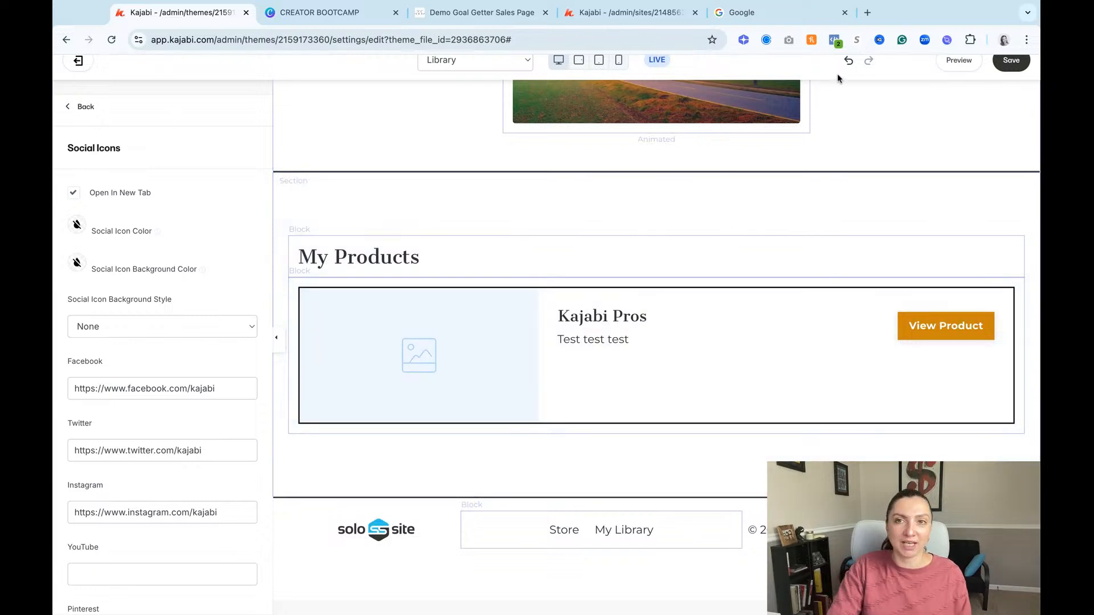
{"action": "left_click", "coordinate": [1012, 64]}
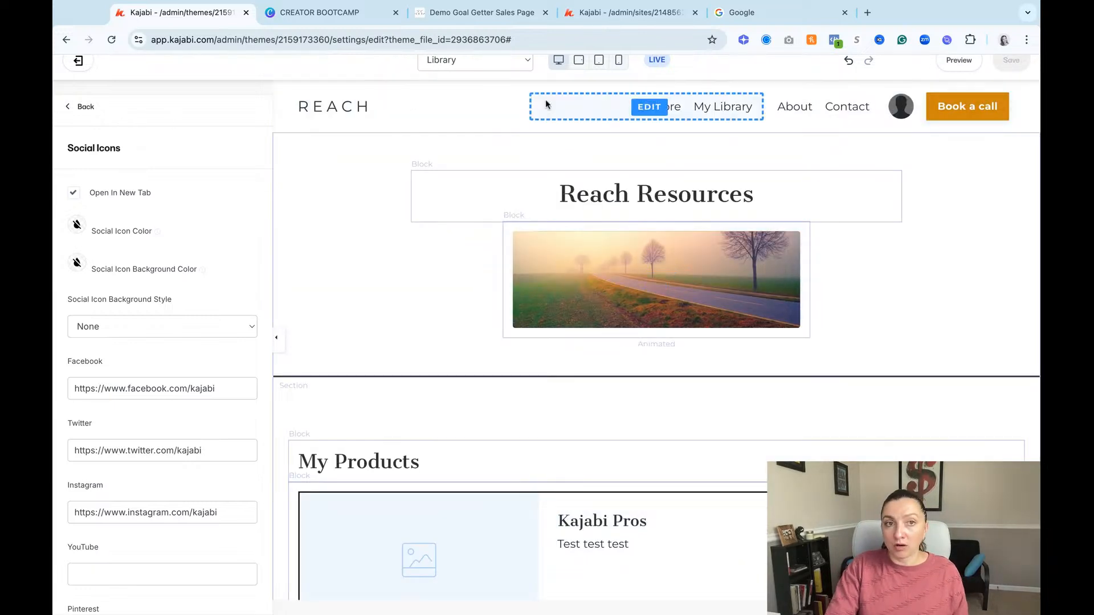
Step: Delete the Main Menu block containing Store and My Library from the header
{"action": "left_click", "coordinate": [521, 125]}
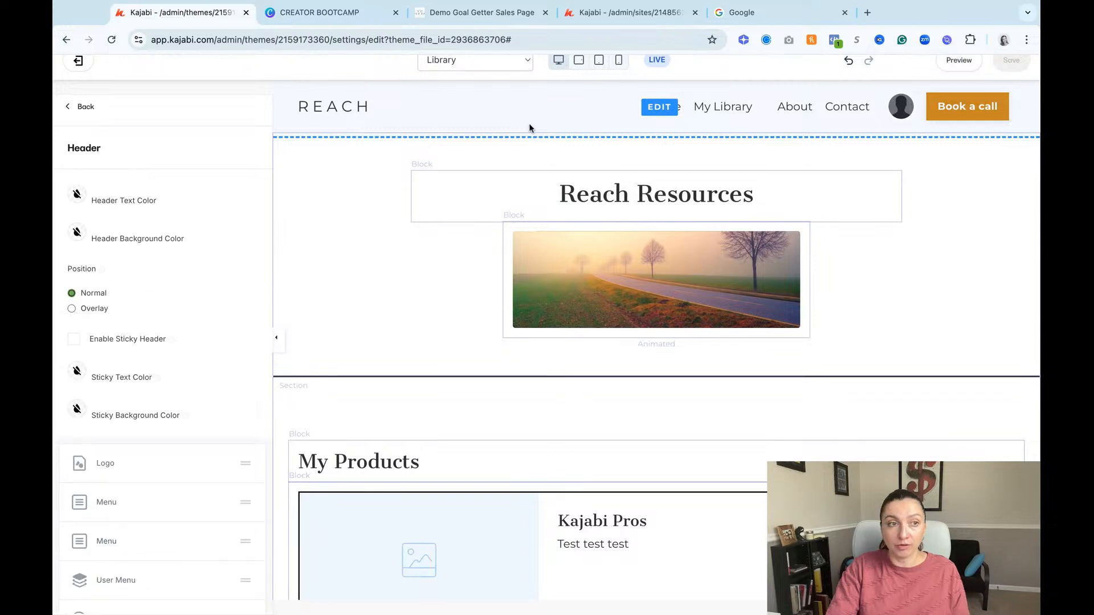
{"action": "scroll", "coordinate": [102, 393], "scroll_direction": "down", "scroll_amount": 4}
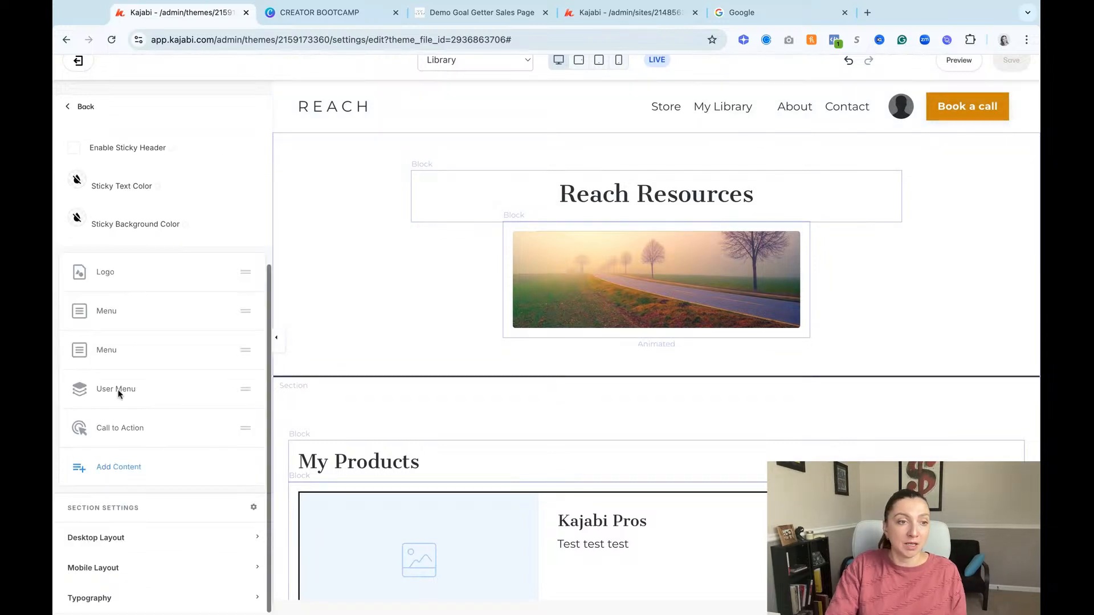
{"action": "left_click", "coordinate": [119, 468]}
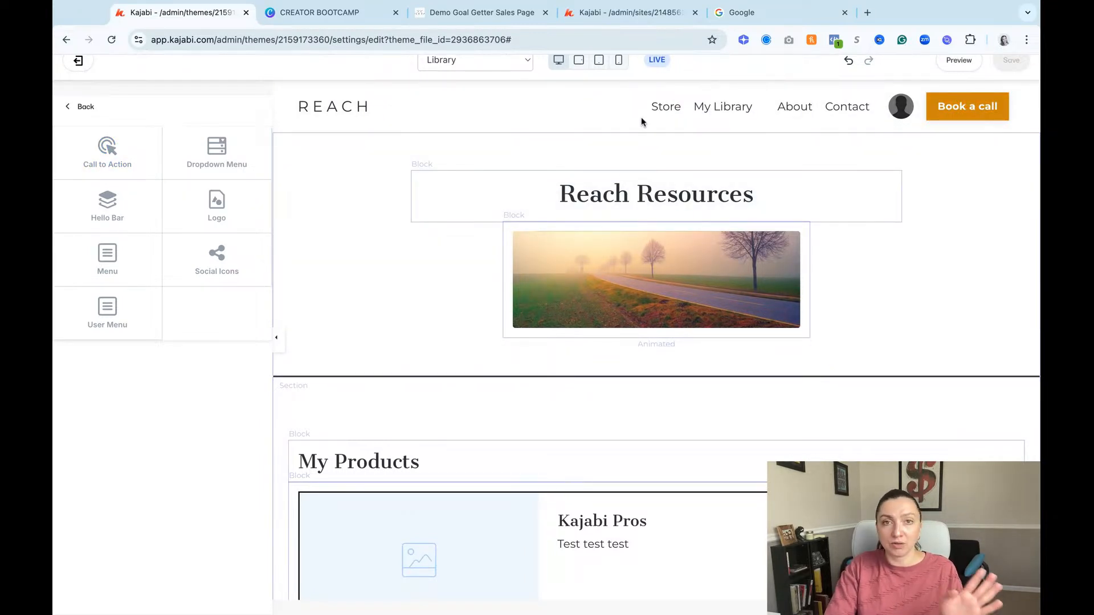
{"action": "left_click", "coordinate": [690, 119]}
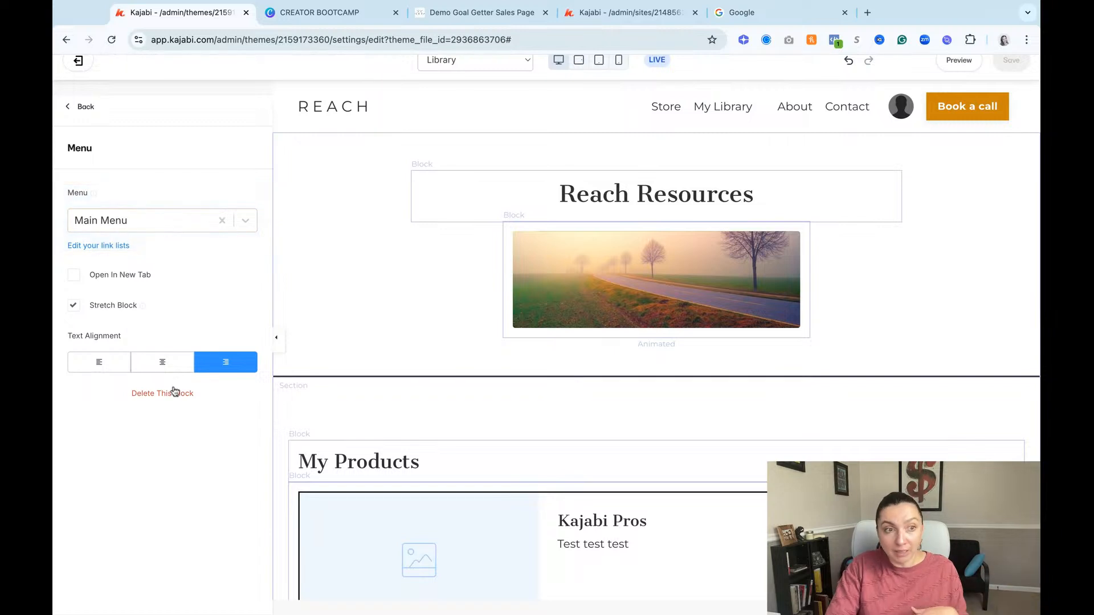
{"action": "left_click", "coordinate": [174, 395]}
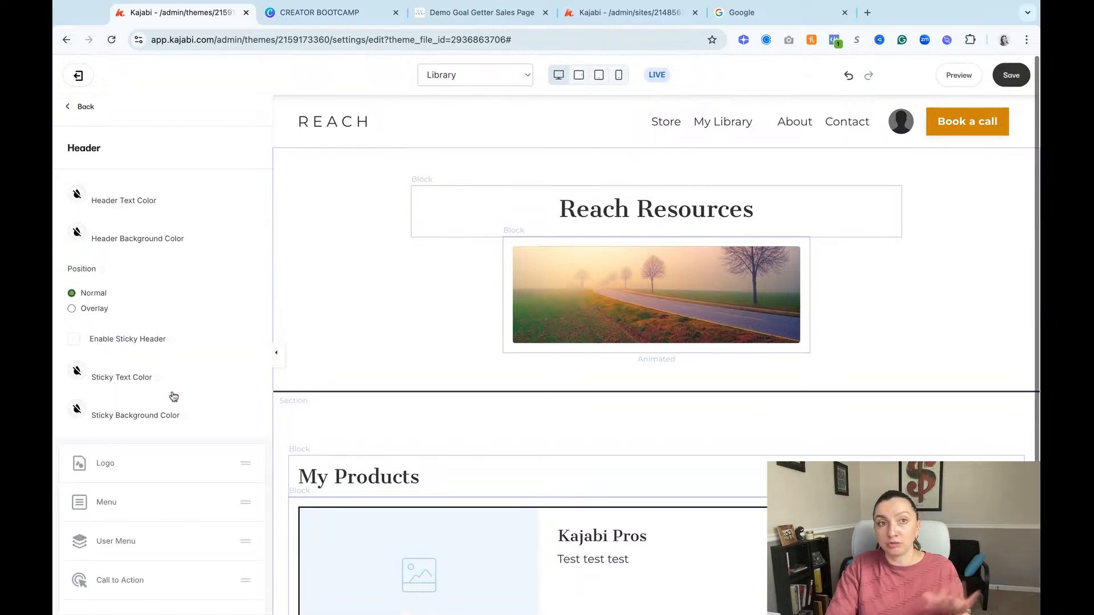
Step: Clear the header logo's text and switch its logo type to image
{"action": "left_click", "coordinate": [322, 130]}
{"action": "scroll", "coordinate": [116, 453], "scroll_direction": "up", "scroll_amount": 3}
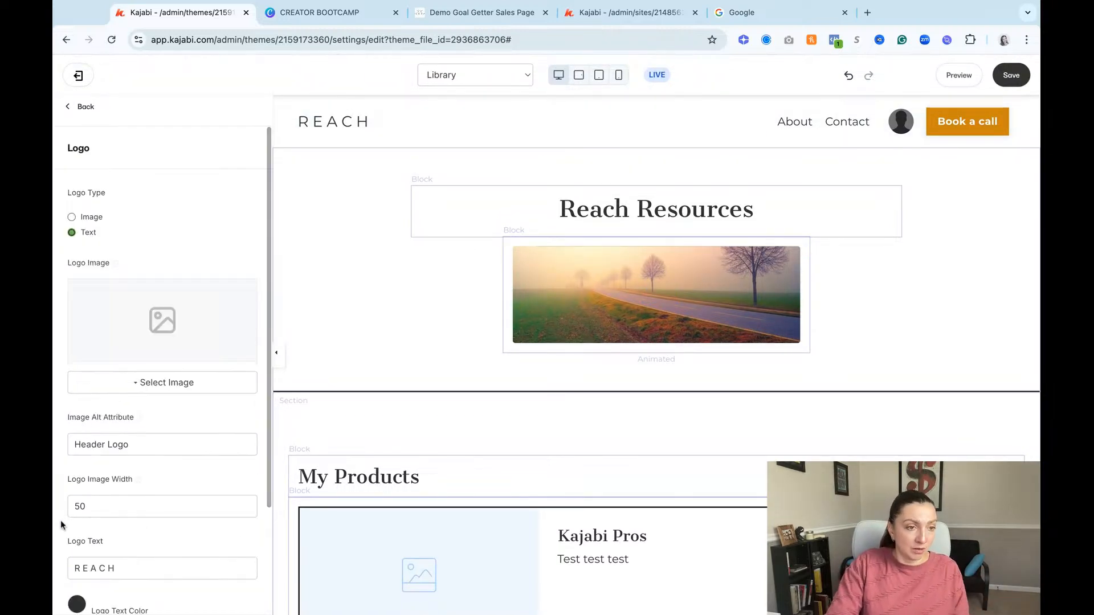
{"action": "triple_click", "coordinate": [114, 572]}
{"action": "key", "text": "BackSpace"}
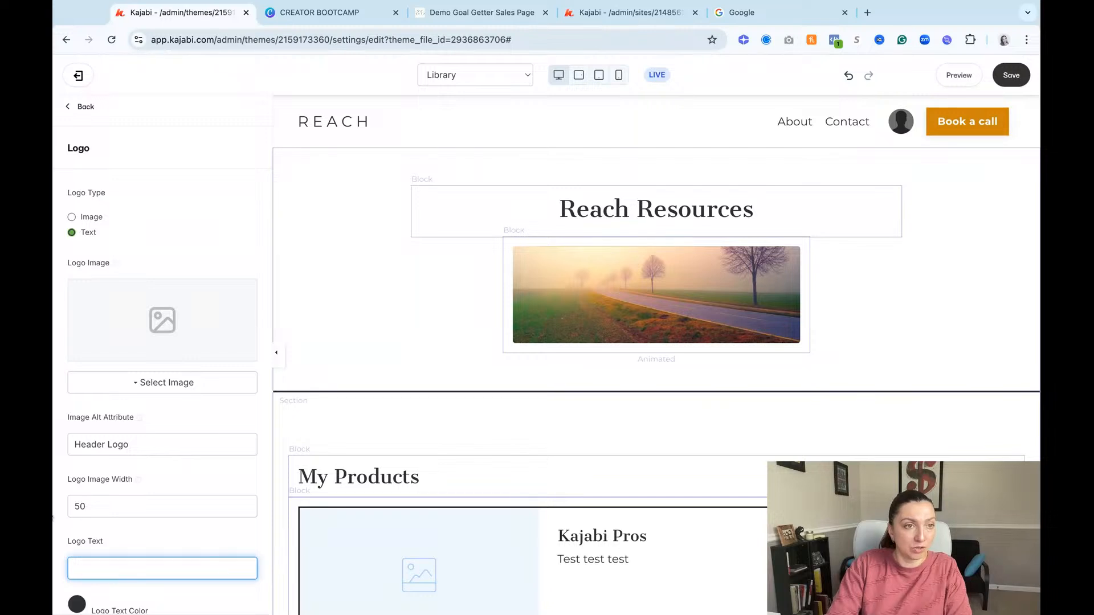
{"action": "left_click", "coordinate": [72, 217]}
Step: Try to set the header logo to the Solo Site image from the recent files
{"action": "left_click", "coordinate": [143, 383]}
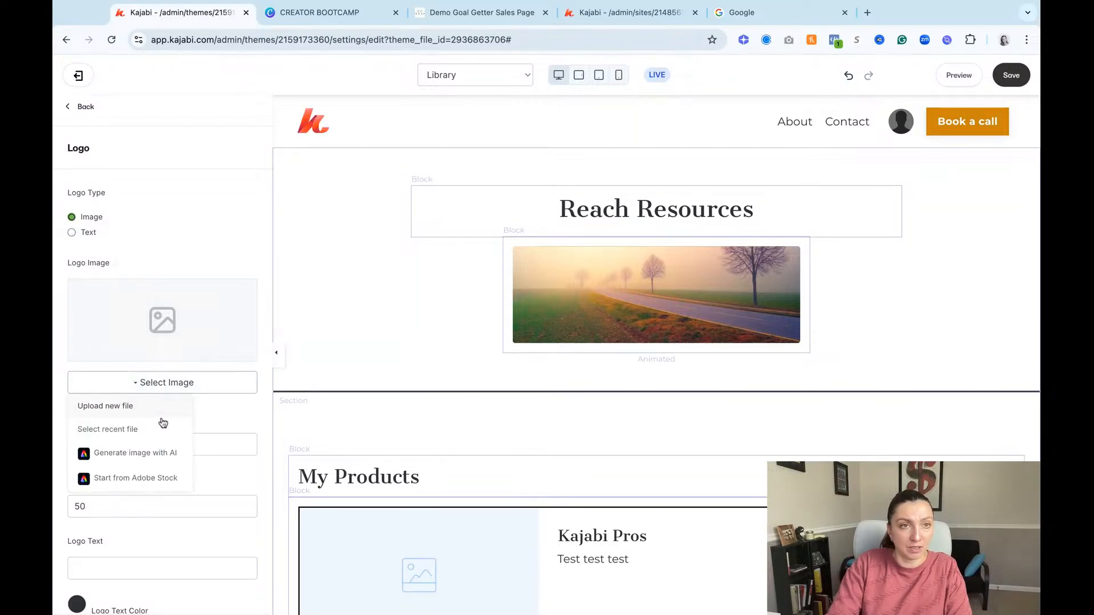
{"action": "left_click", "coordinate": [138, 436]}
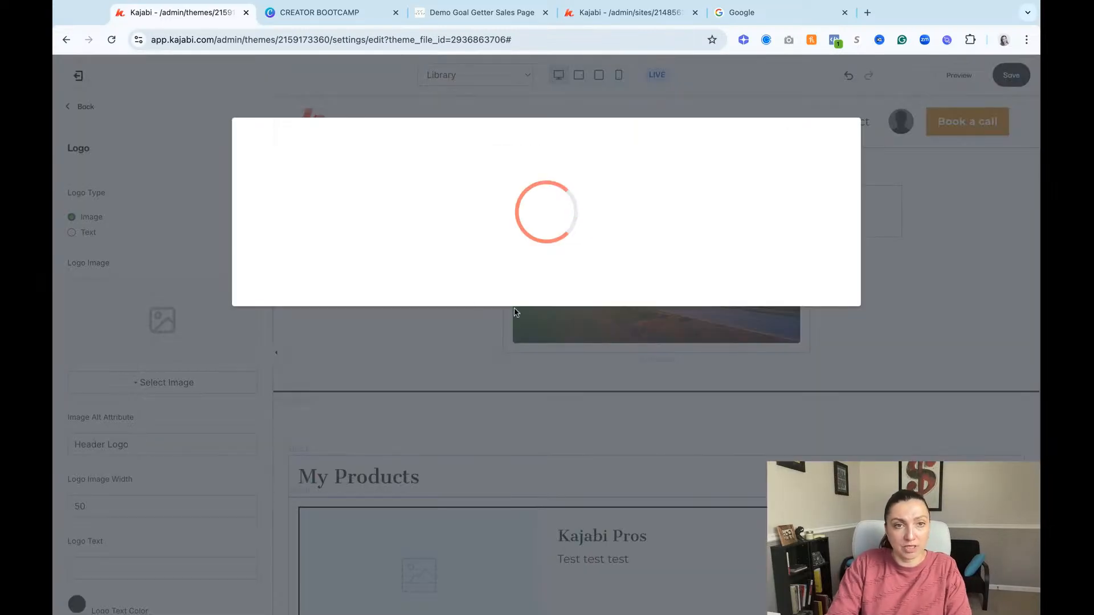
{"action": "left_click", "coordinate": [335, 305]}
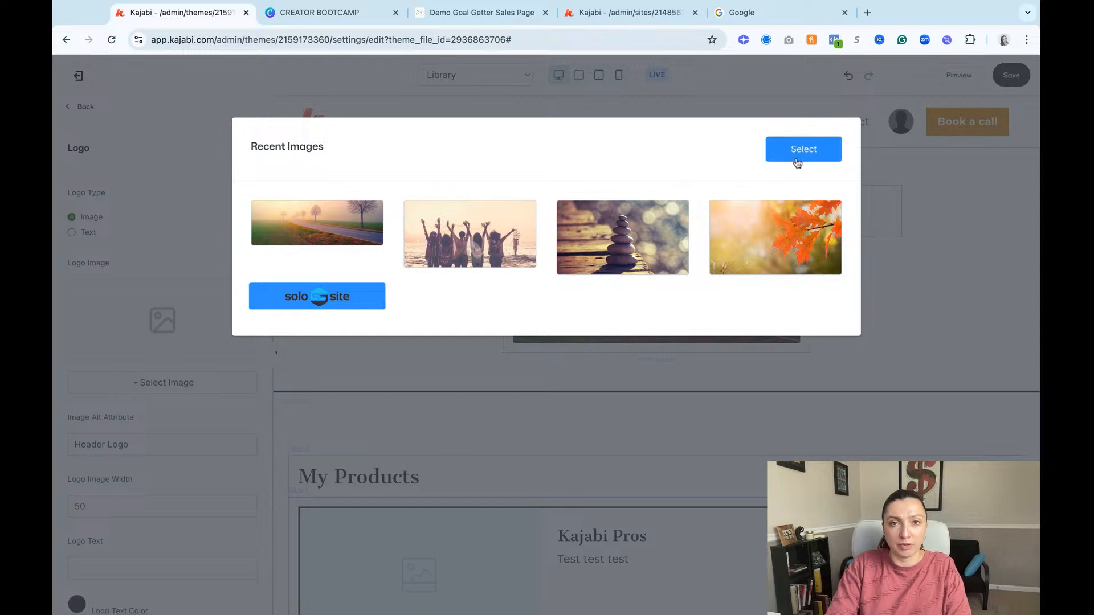
{"action": "left_click", "coordinate": [797, 163]}
Step: Set the header logo's image width to 250, clear its image alt attribute, and save the page
{"action": "left_click", "coordinate": [73, 506]}
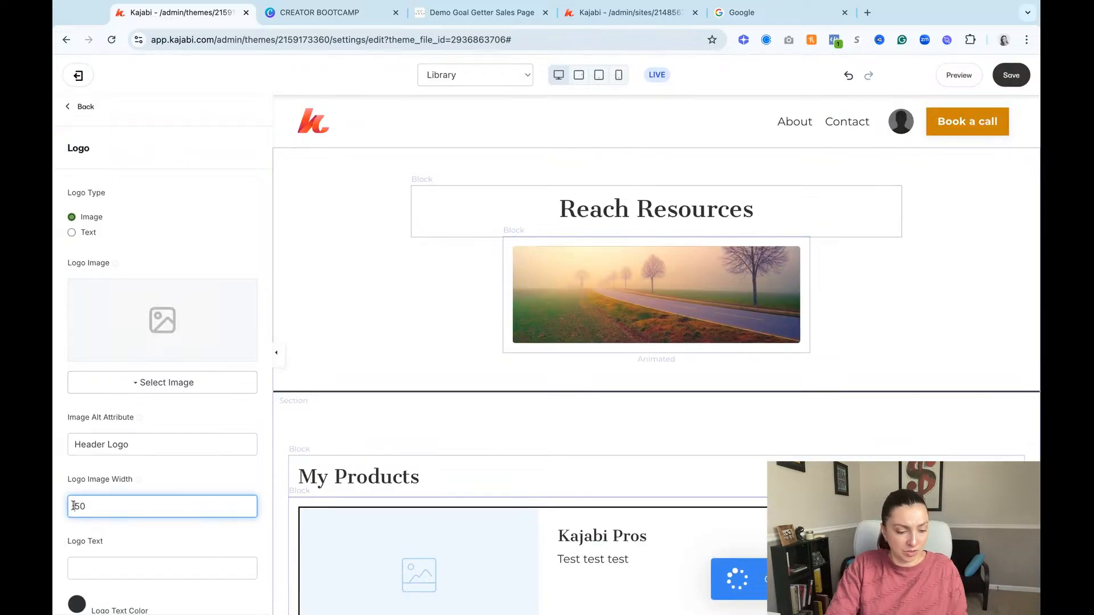
{"action": "type", "text": "2"}
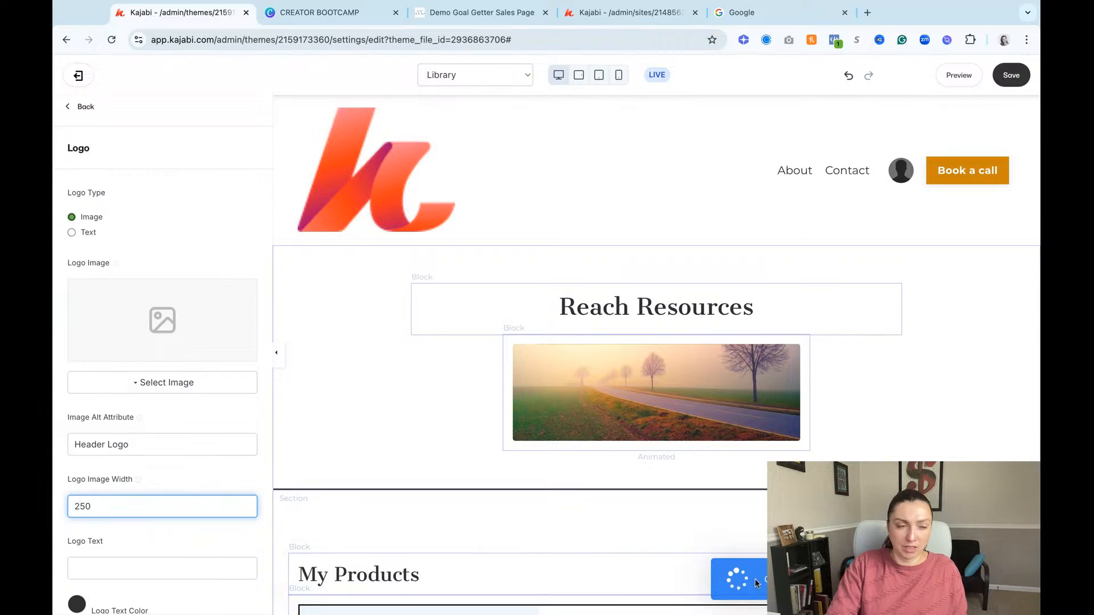
{"action": "left_click", "coordinate": [183, 480]}
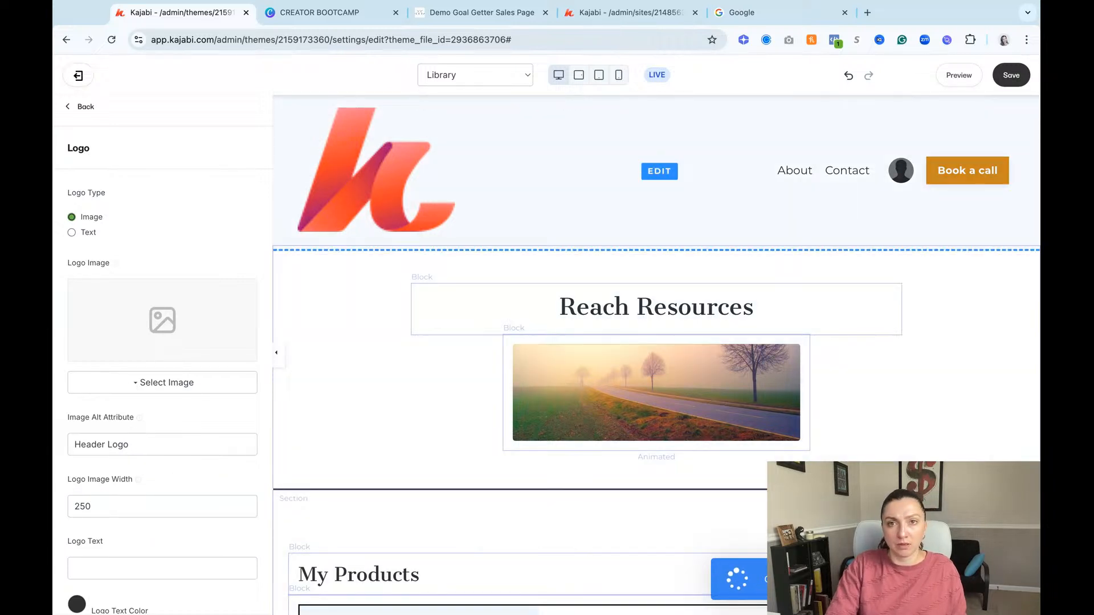
{"action": "triple_click", "coordinate": [122, 442]}
{"action": "key", "text": "BackSpace"}
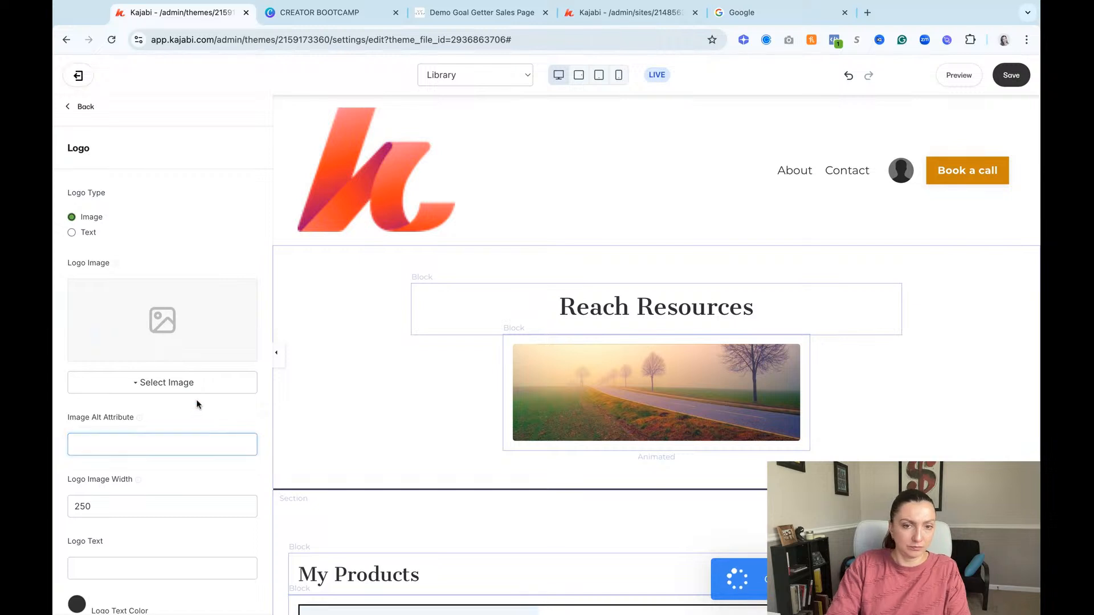
{"action": "left_click", "coordinate": [1010, 75]}
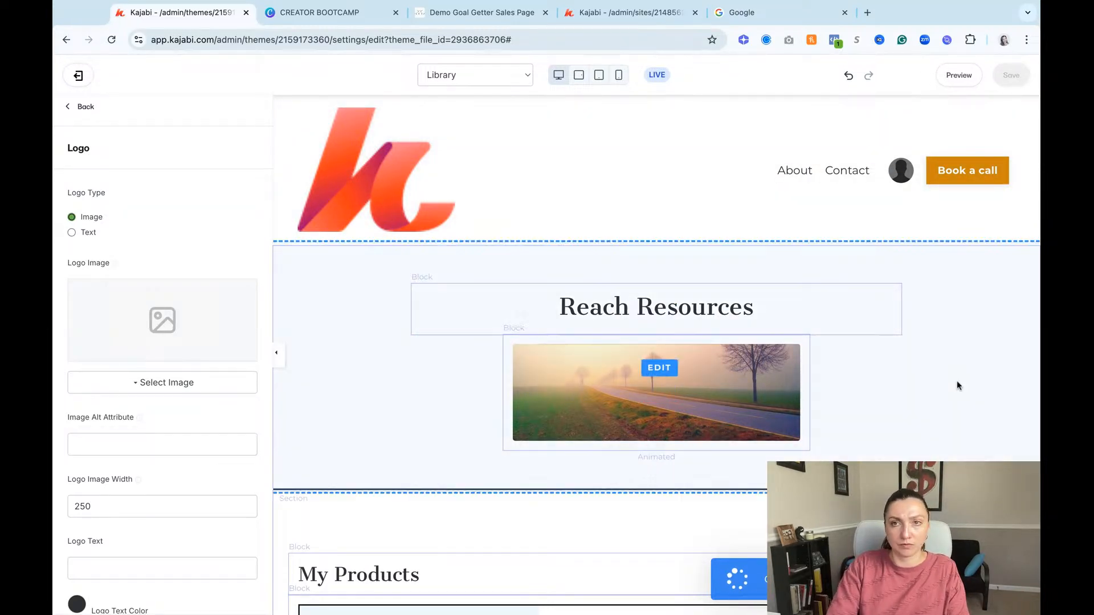
Step: Leave the header logo settings and switch the editor to the Login page
{"action": "scroll", "coordinate": [956, 381], "scroll_direction": "down", "scroll_amount": 5}
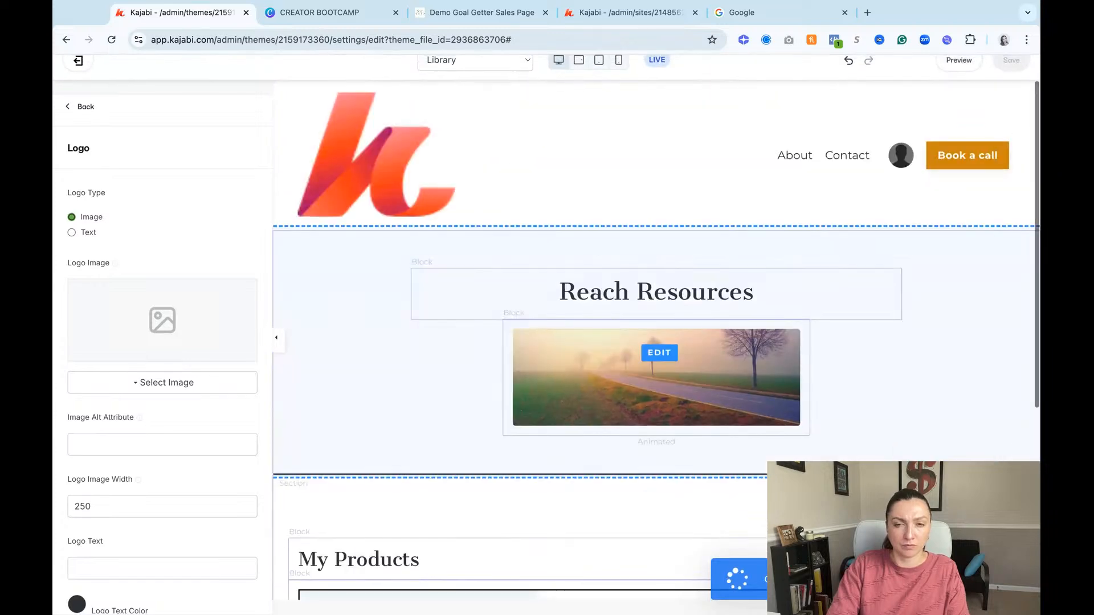
{"action": "left_click", "coordinate": [81, 118]}
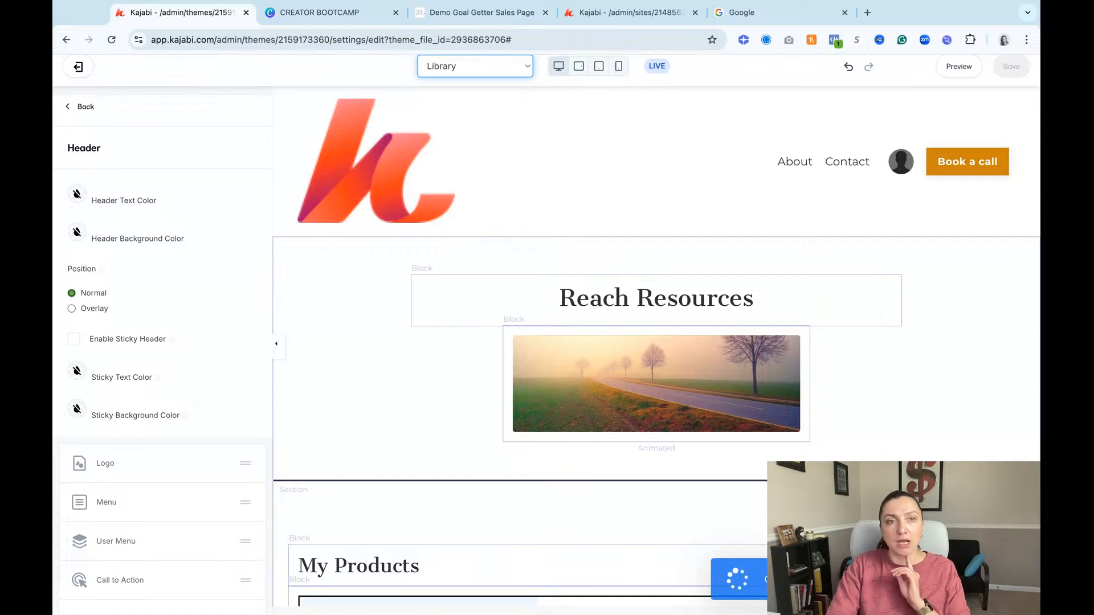
{"action": "left_click", "coordinate": [502, 248]}
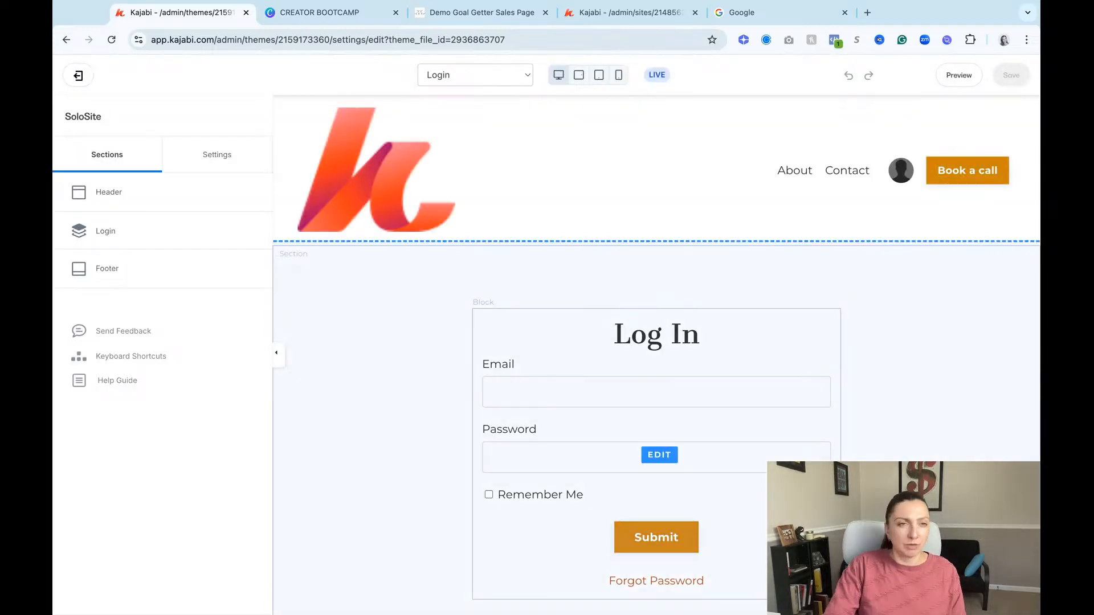
Step: Try to apply the recent Solo Site image to the Login page's header logo and check the page
{"action": "left_click", "coordinate": [425, 185]}
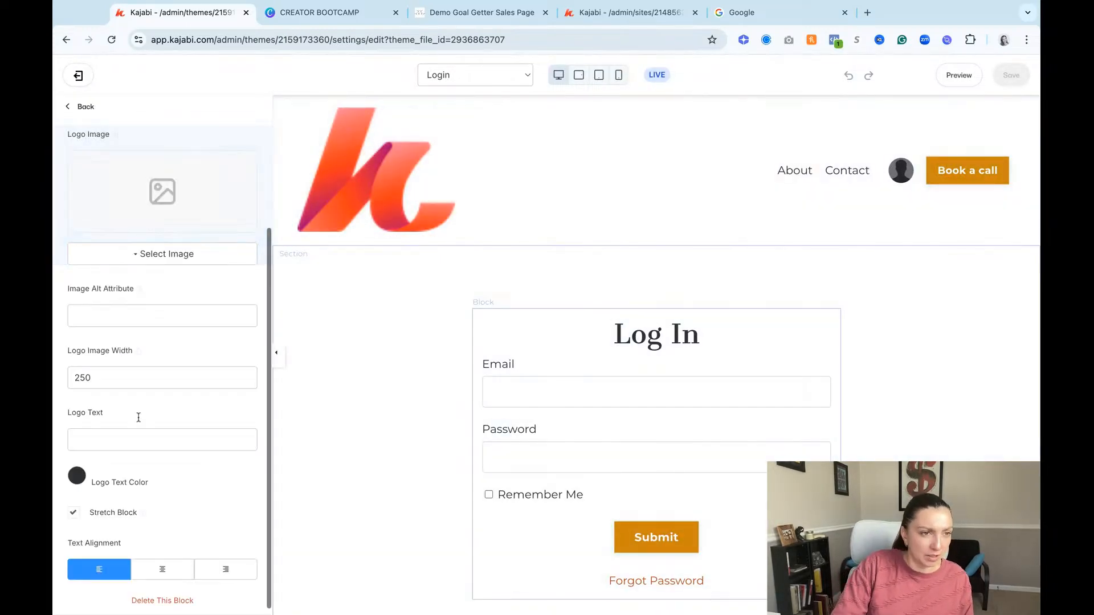
{"action": "left_click", "coordinate": [149, 261]}
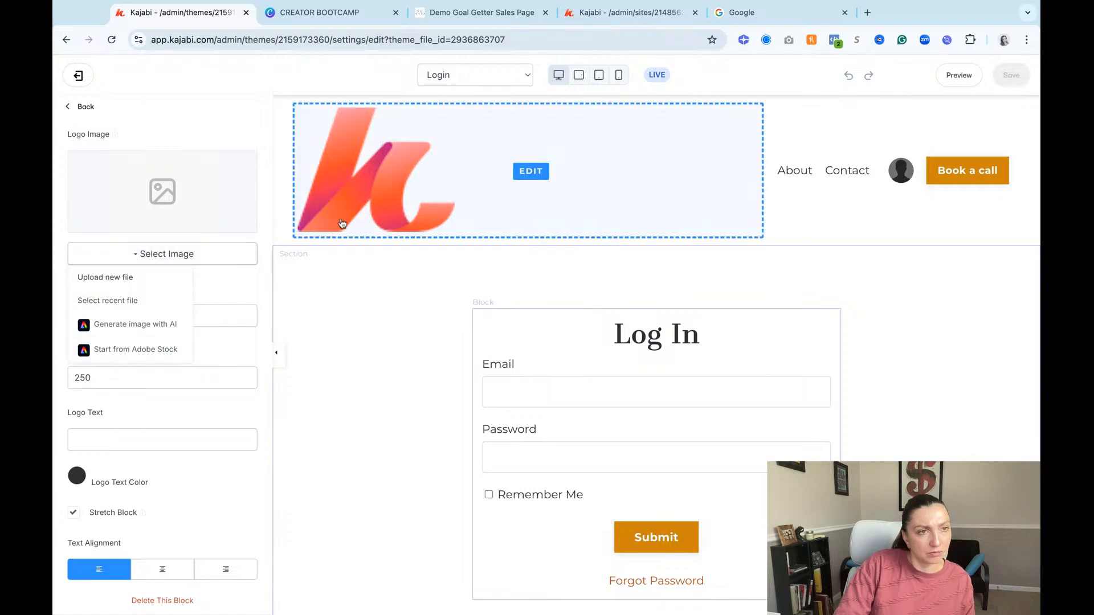
{"action": "left_click", "coordinate": [127, 301]}
{"action": "left_click", "coordinate": [353, 316]}
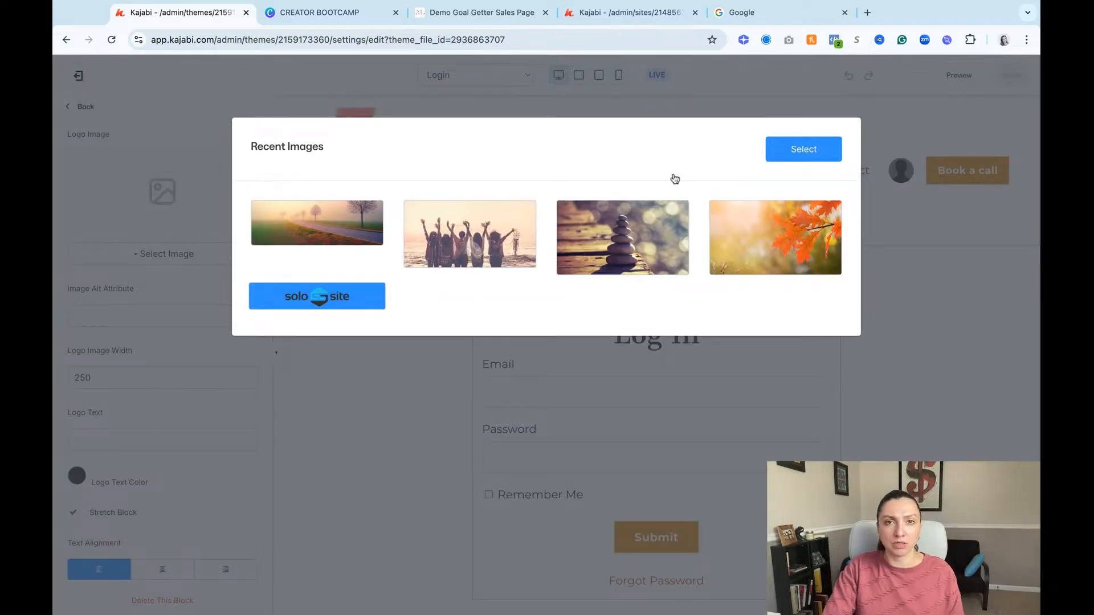
{"action": "left_click", "coordinate": [801, 149]}
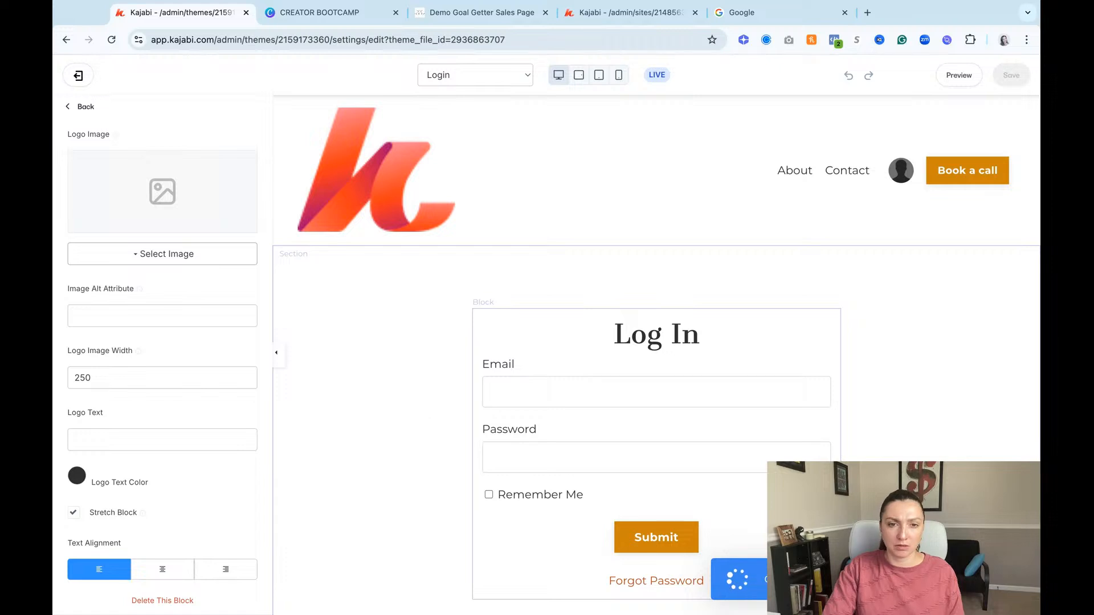
{"action": "scroll", "coordinate": [696, 483], "scroll_direction": "down", "scroll_amount": 3}
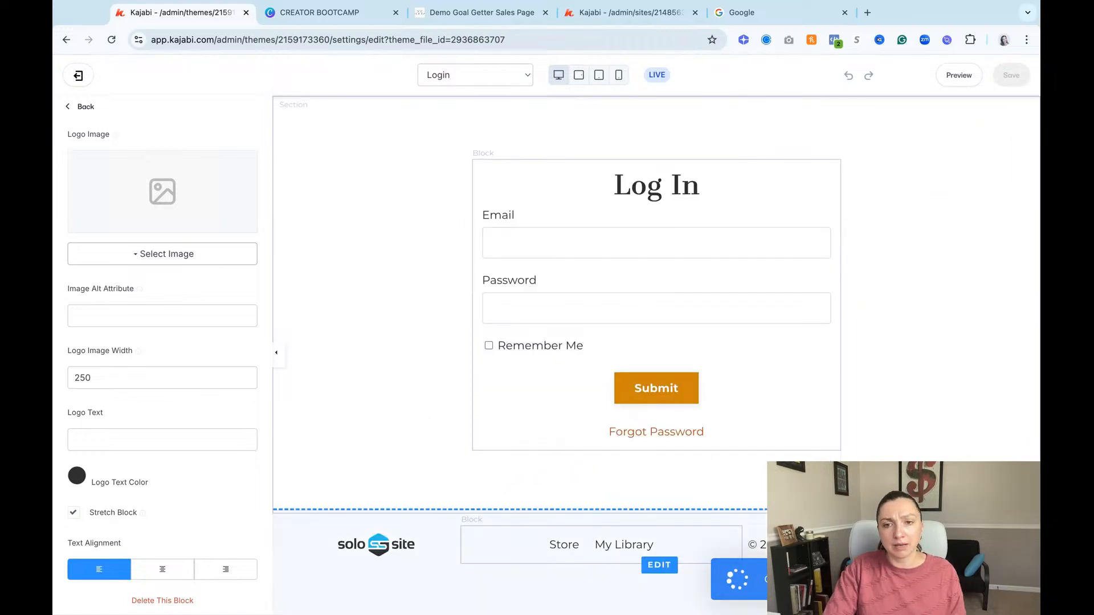
{"action": "scroll", "coordinate": [630, 445], "scroll_direction": "up", "scroll_amount": 3}
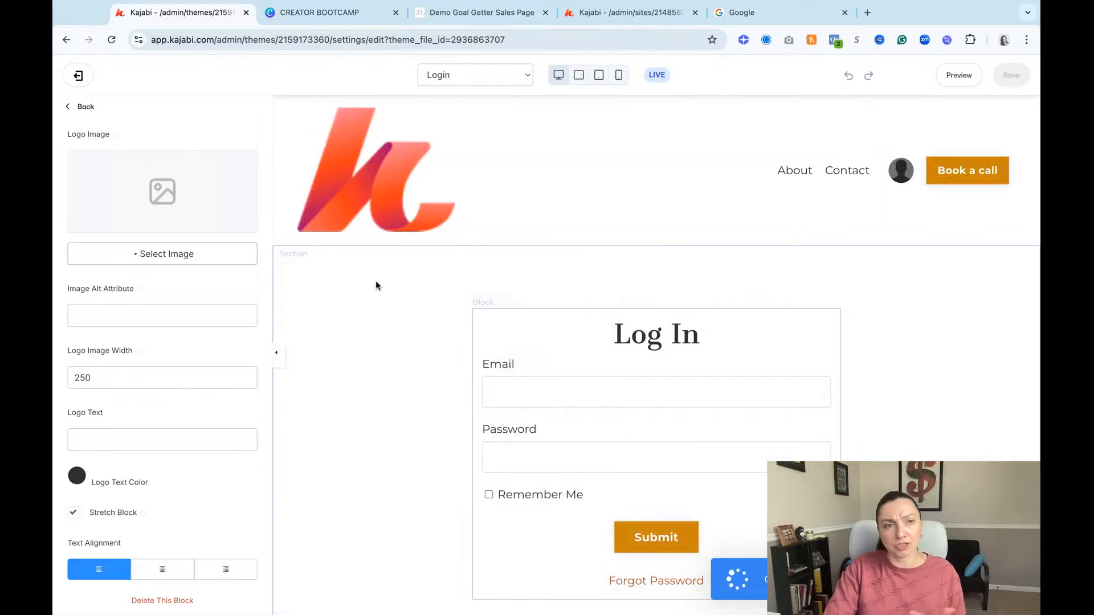
Step: Upload LogoSSS trans copy.png from the device as the Login page's header logo image
{"action": "left_click", "coordinate": [136, 259]}
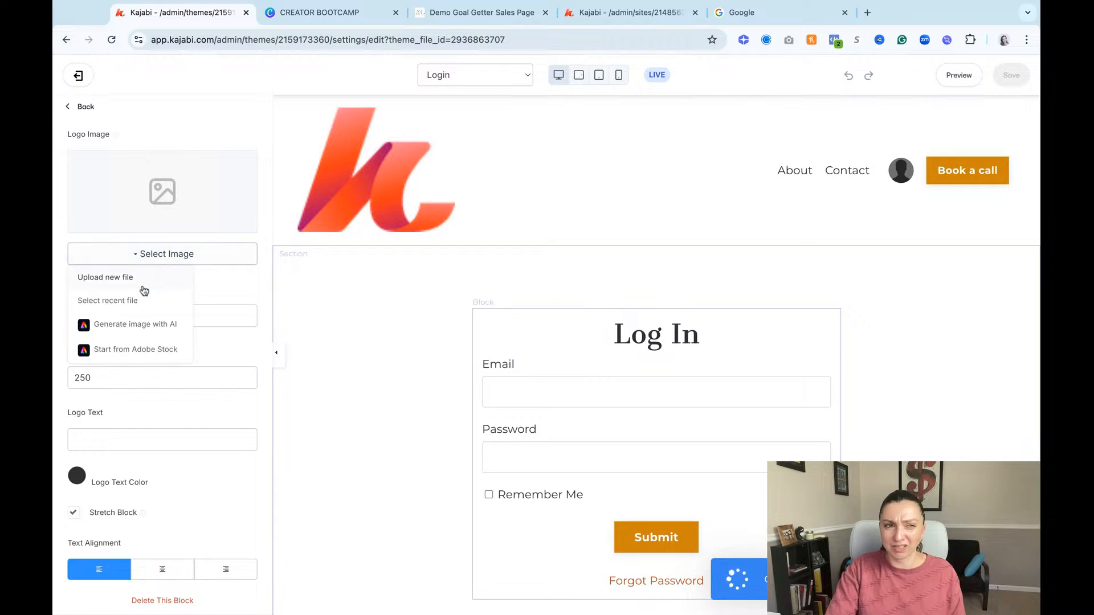
{"action": "left_click", "coordinate": [153, 287]}
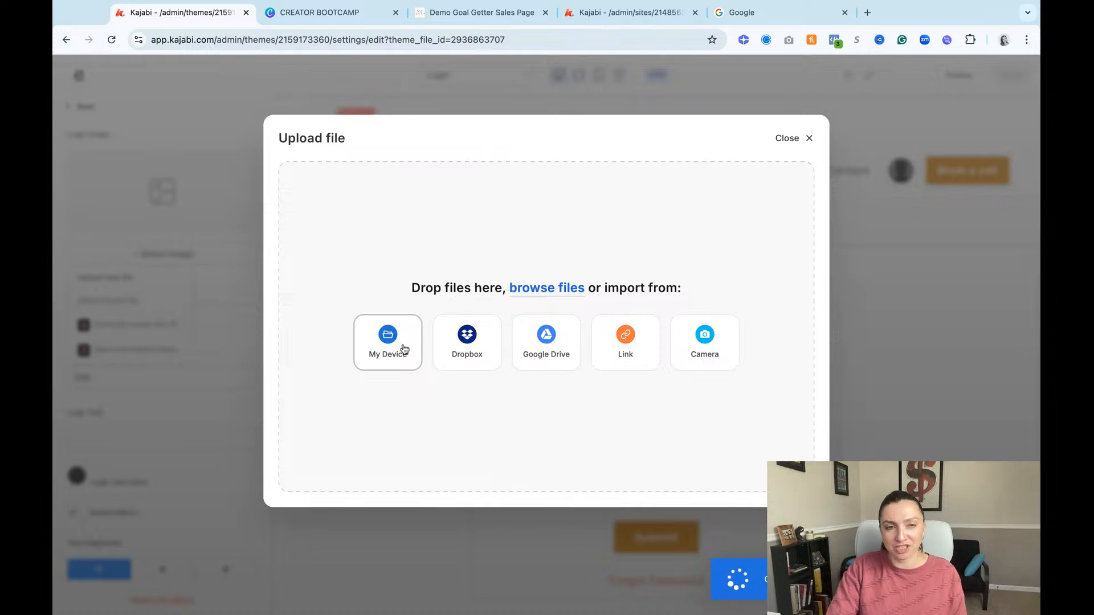
{"action": "left_click", "coordinate": [403, 350]}
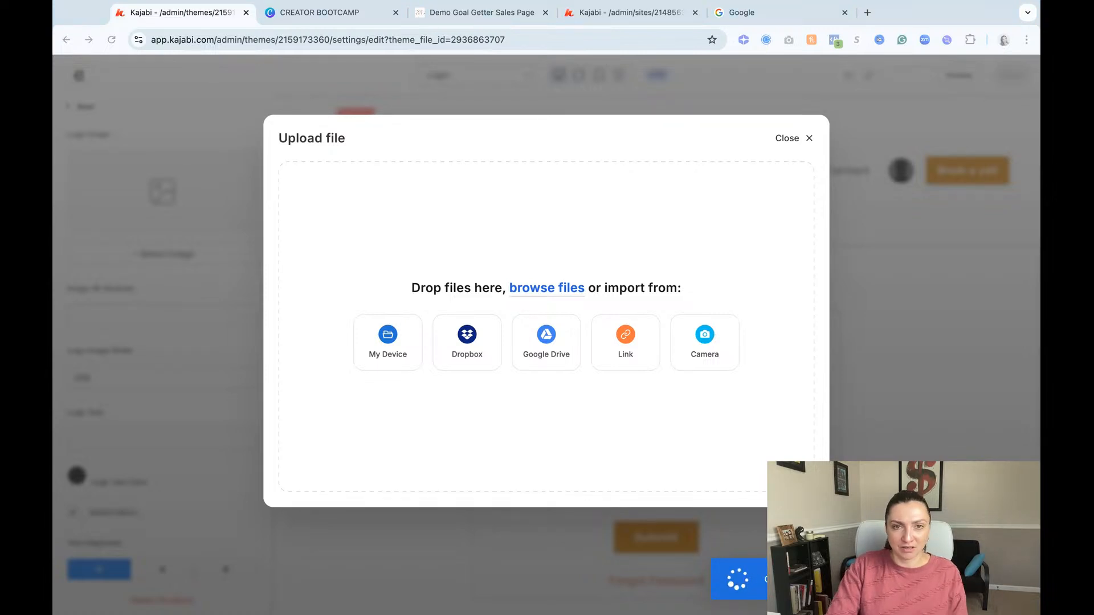
{"action": "left_click", "coordinate": [798, 176]}
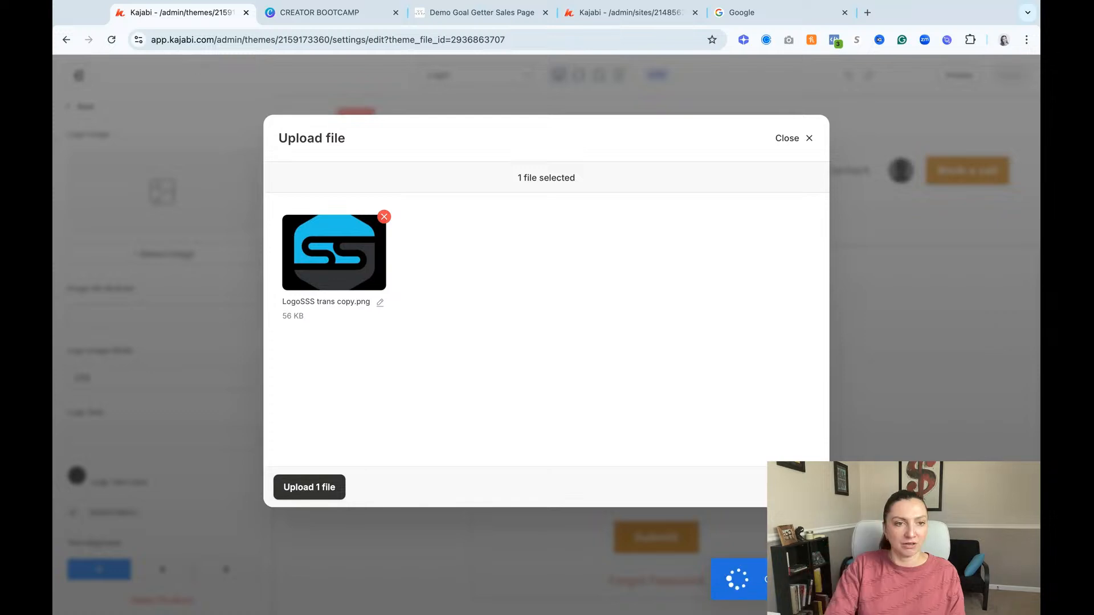
{"action": "left_click", "coordinate": [296, 489]}
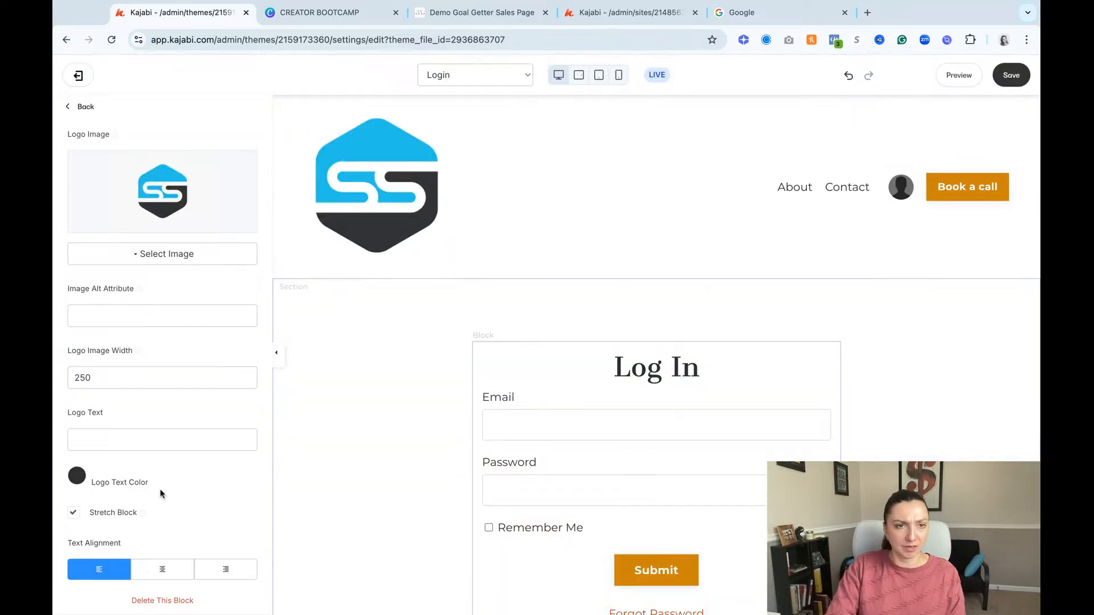
Step: Reduce the header logo's image width to 50
{"action": "left_click", "coordinate": [77, 378]}
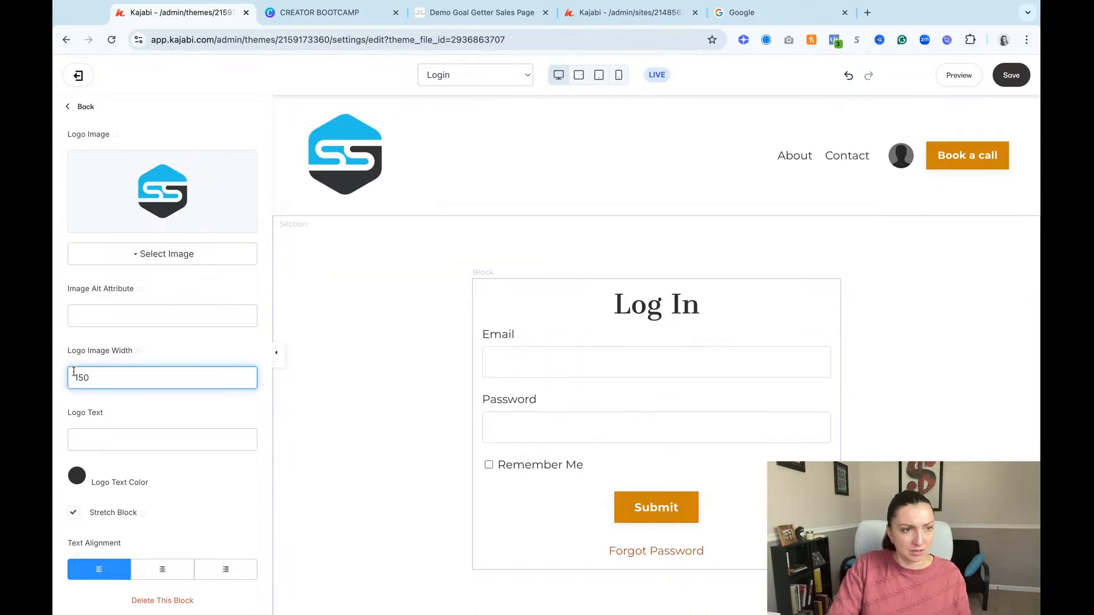
{"action": "key", "text": "shift+Left"}
{"action": "key", "text": "shift+Left"}
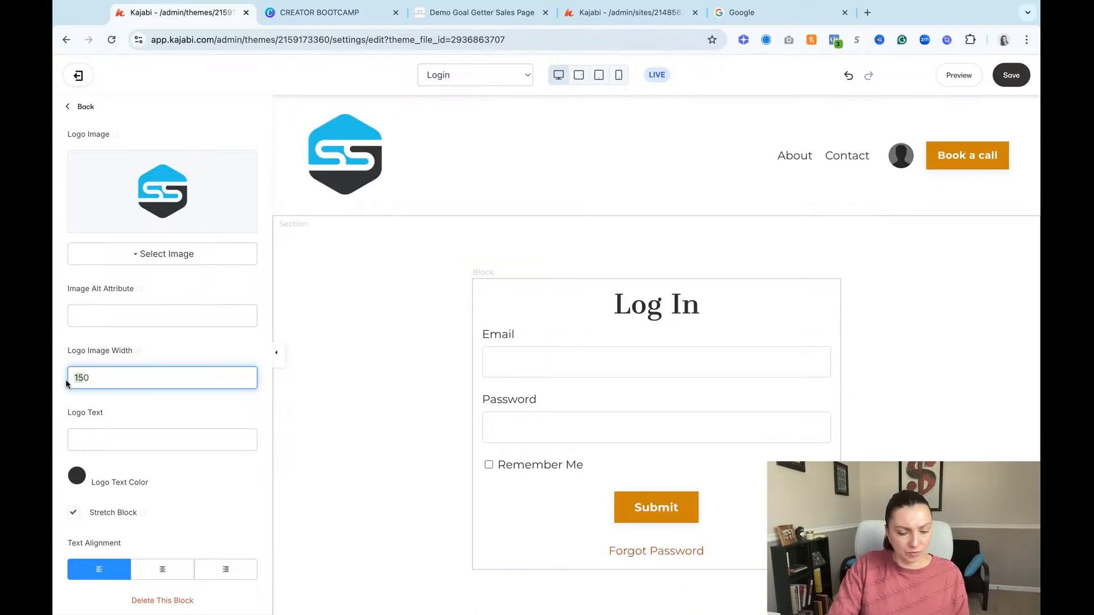
{"action": "type", "text": "70"}
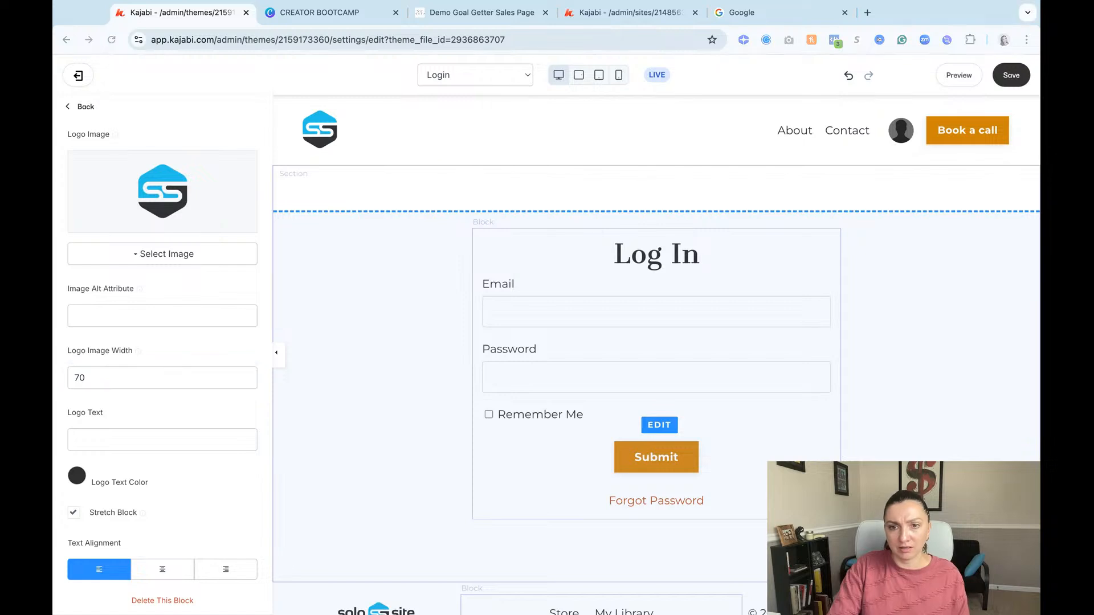
{"action": "left_click", "coordinate": [113, 384]}
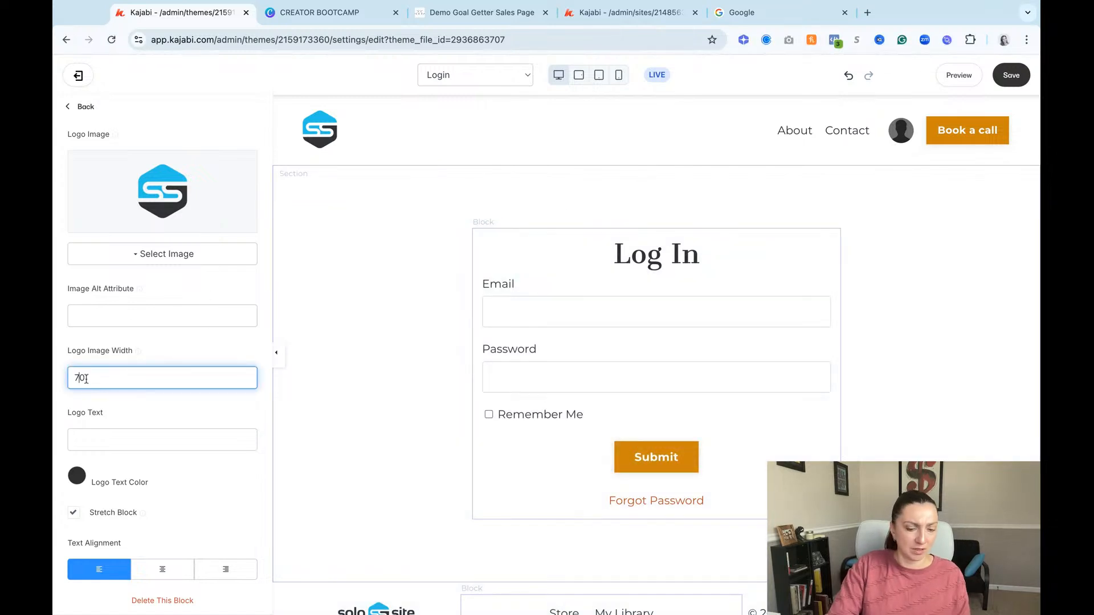
{"action": "key", "text": "BackSpace"}
{"action": "key", "text": "BackSpace"}
{"action": "type", "text": "50"}
{"action": "left_click", "coordinate": [278, 381]}
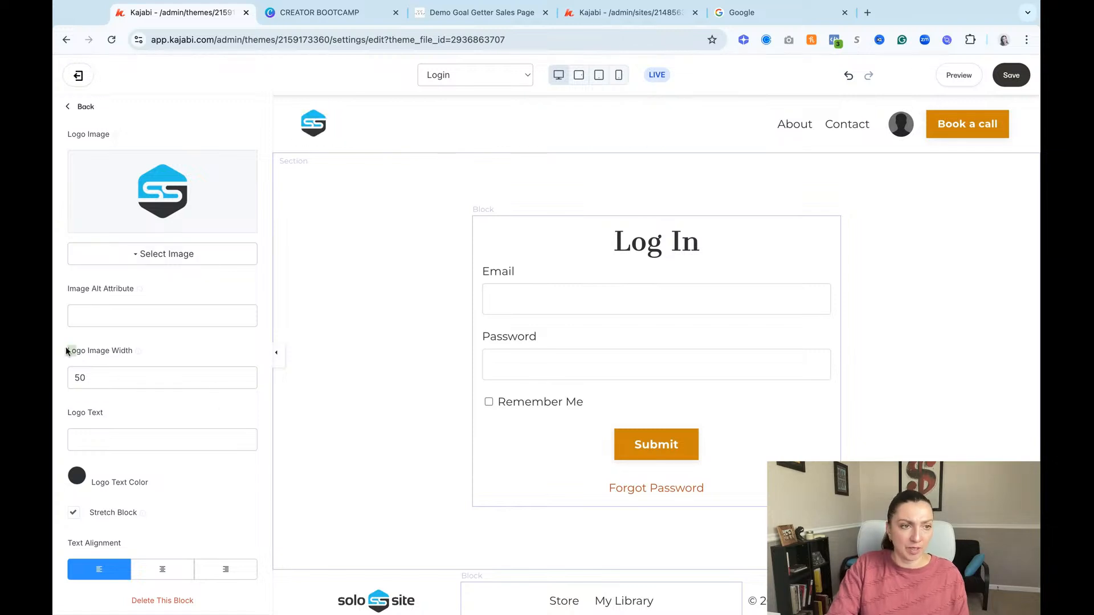
{"action": "left_click", "coordinate": [110, 376]}
{"action": "mouse_move", "coordinate": [137, 351]}
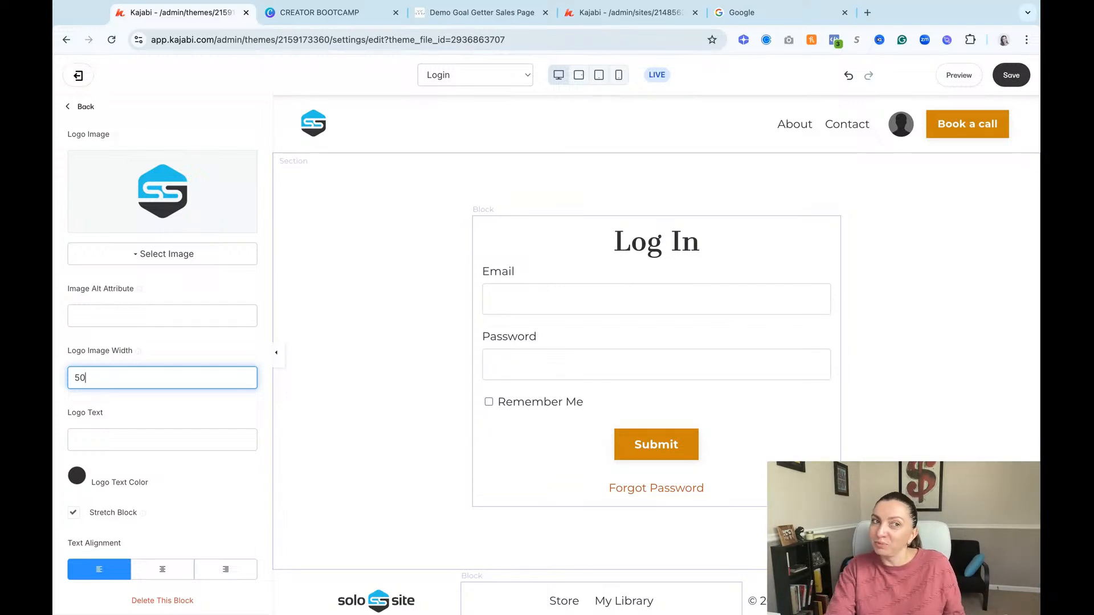
{"action": "left_click", "coordinate": [81, 107]}
{"action": "scroll", "coordinate": [186, 364], "scroll_direction": "down", "scroll_amount": 5}
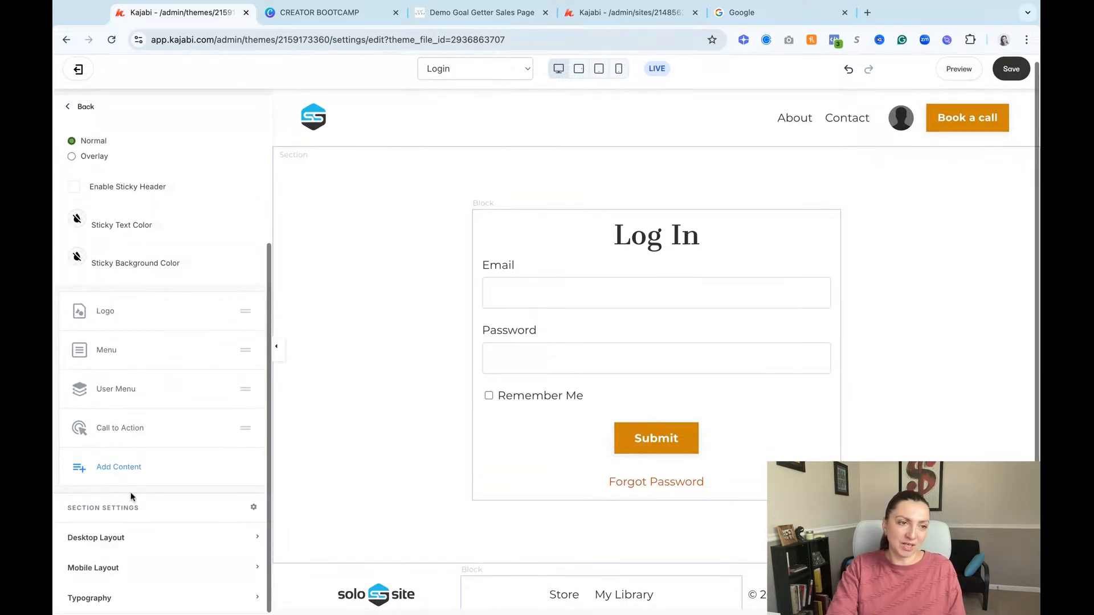
{"action": "left_click", "coordinate": [119, 465]}
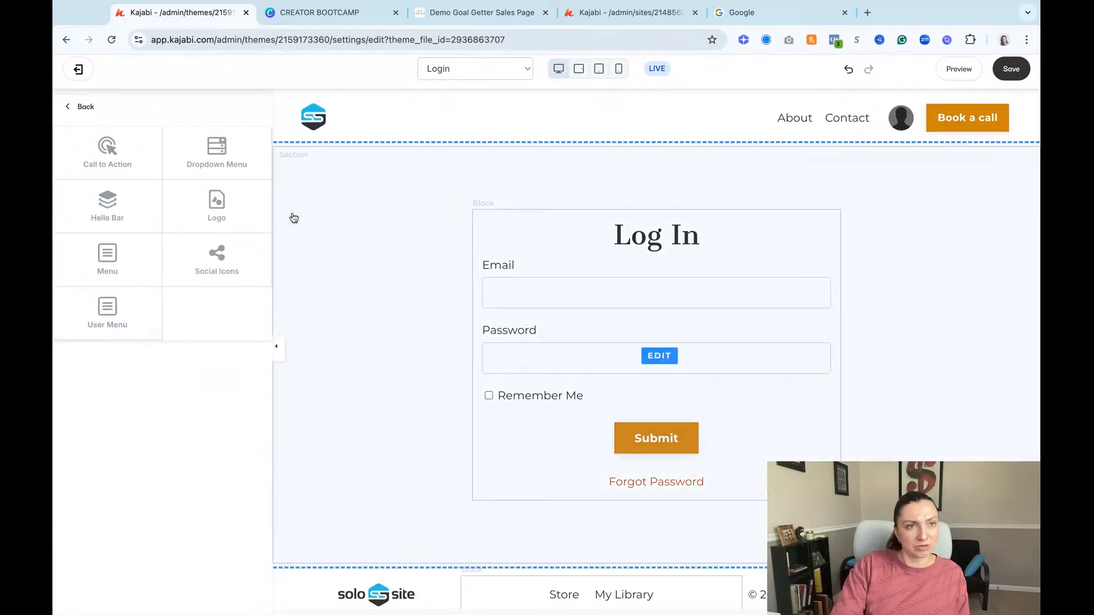
Step: Show an image above the login form, using the recent picture of the misty road with trees, and save the page
{"action": "left_click", "coordinate": [364, 240]}
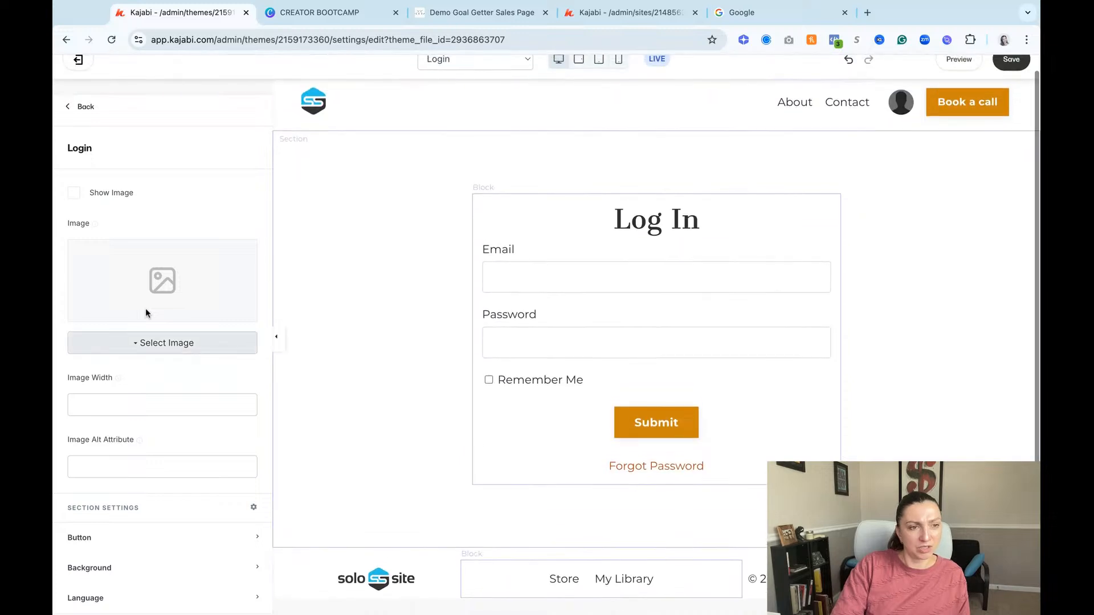
{"action": "left_click", "coordinate": [86, 192]}
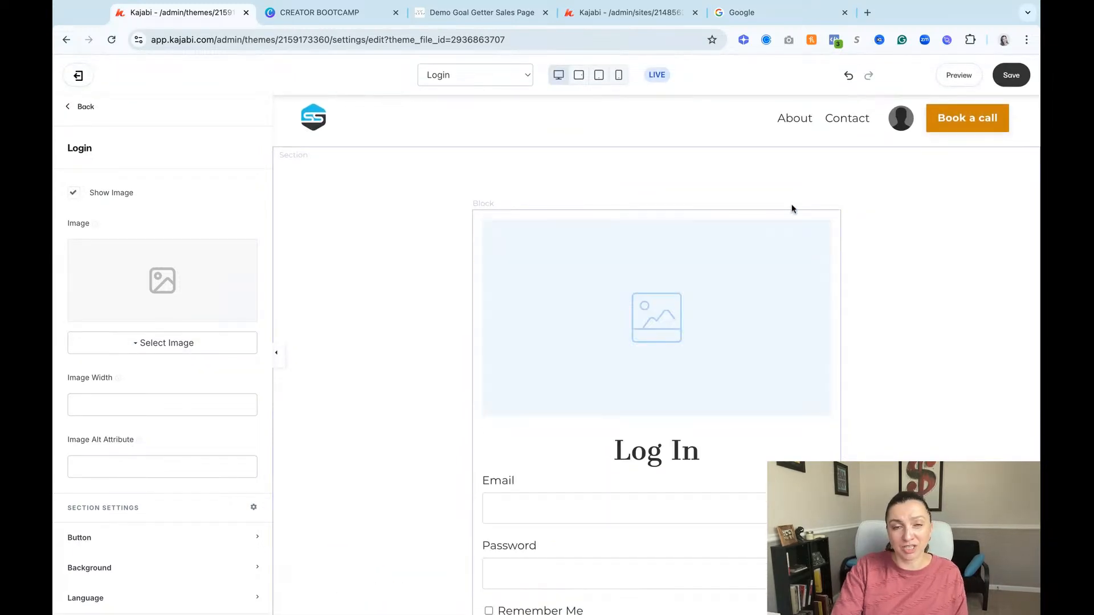
{"action": "left_click", "coordinate": [171, 348]}
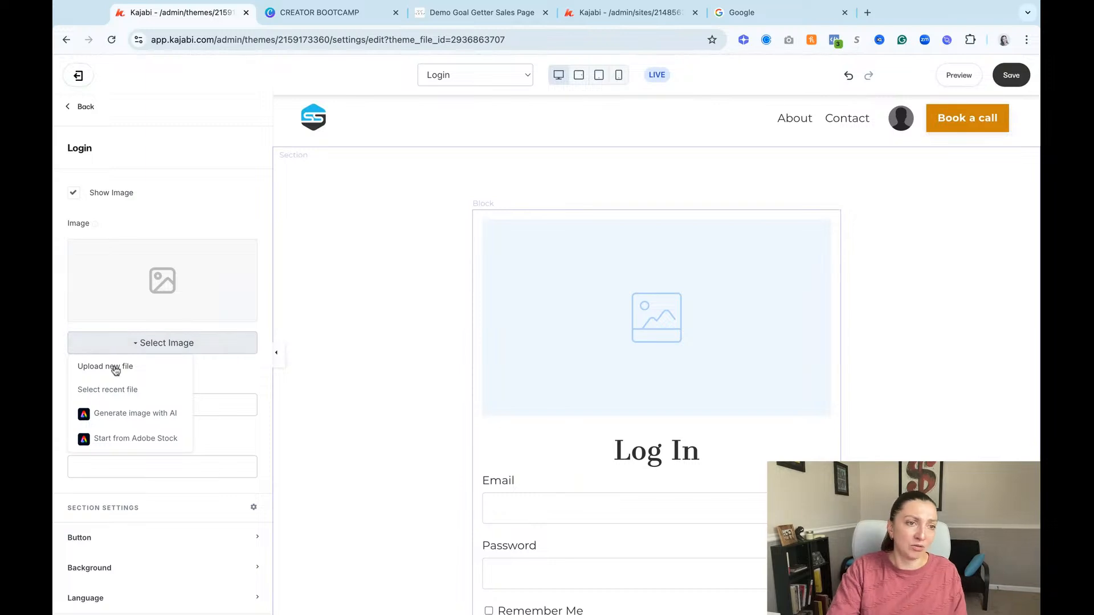
{"action": "left_click", "coordinate": [160, 387]}
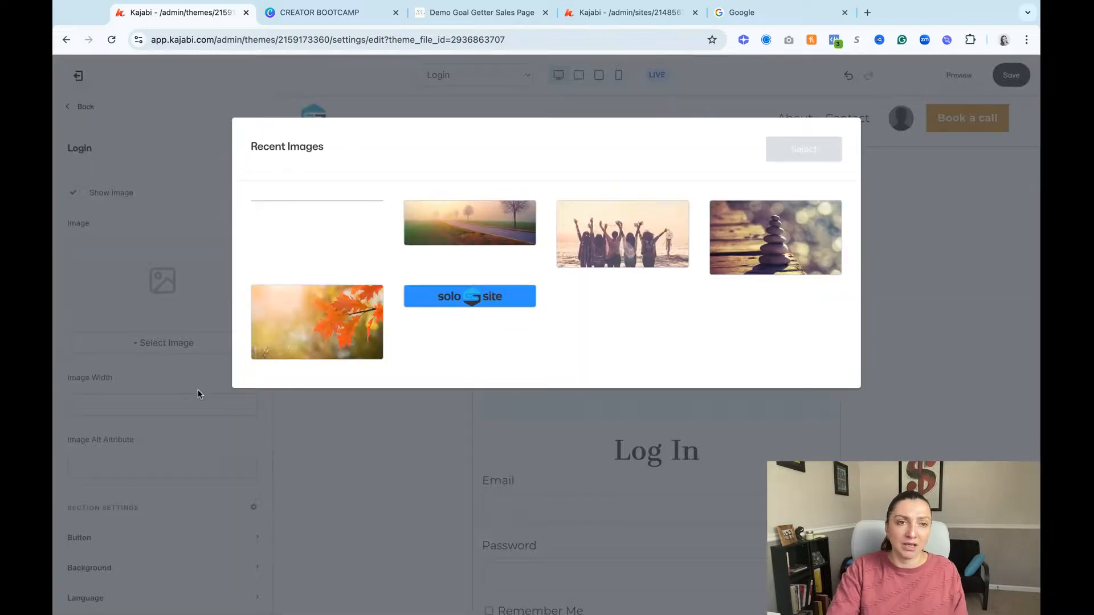
{"action": "left_click", "coordinate": [439, 216]}
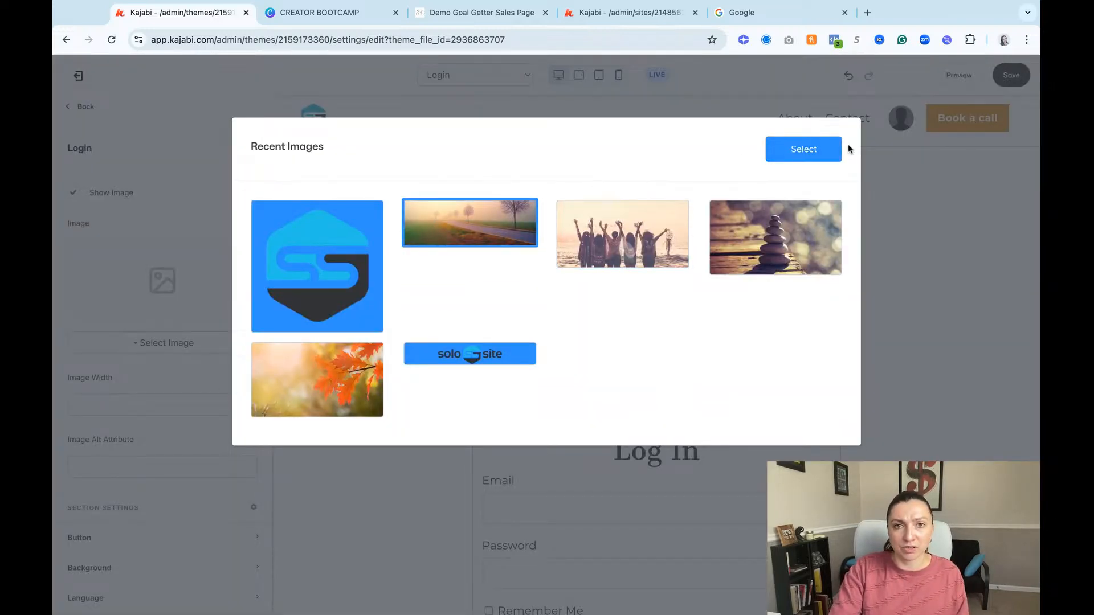
{"action": "left_click", "coordinate": [831, 151]}
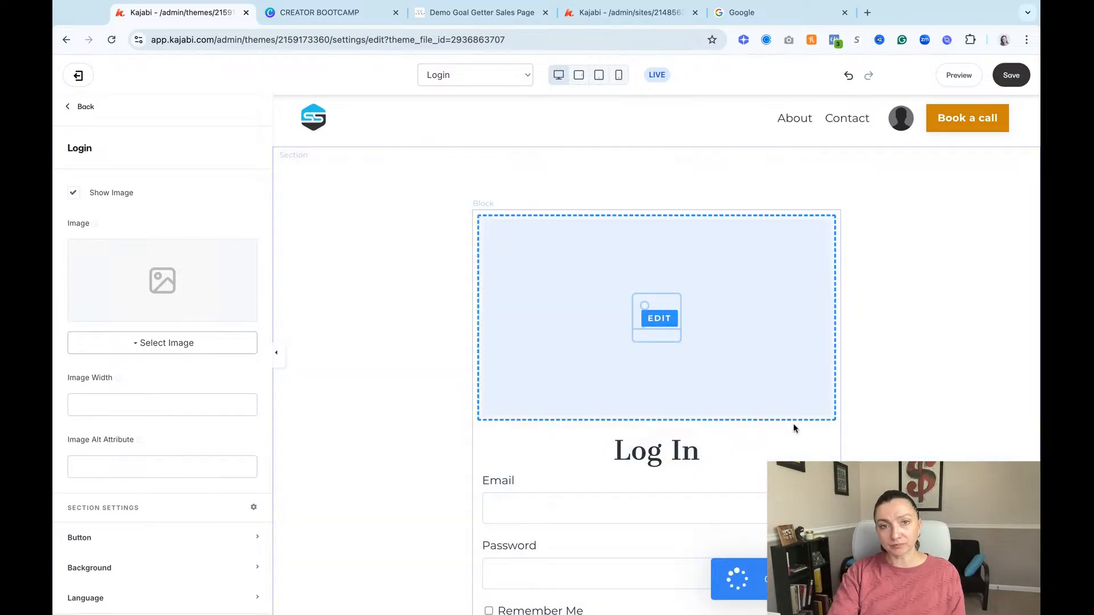
{"action": "scroll", "coordinate": [708, 311], "scroll_direction": "down", "scroll_amount": 1}
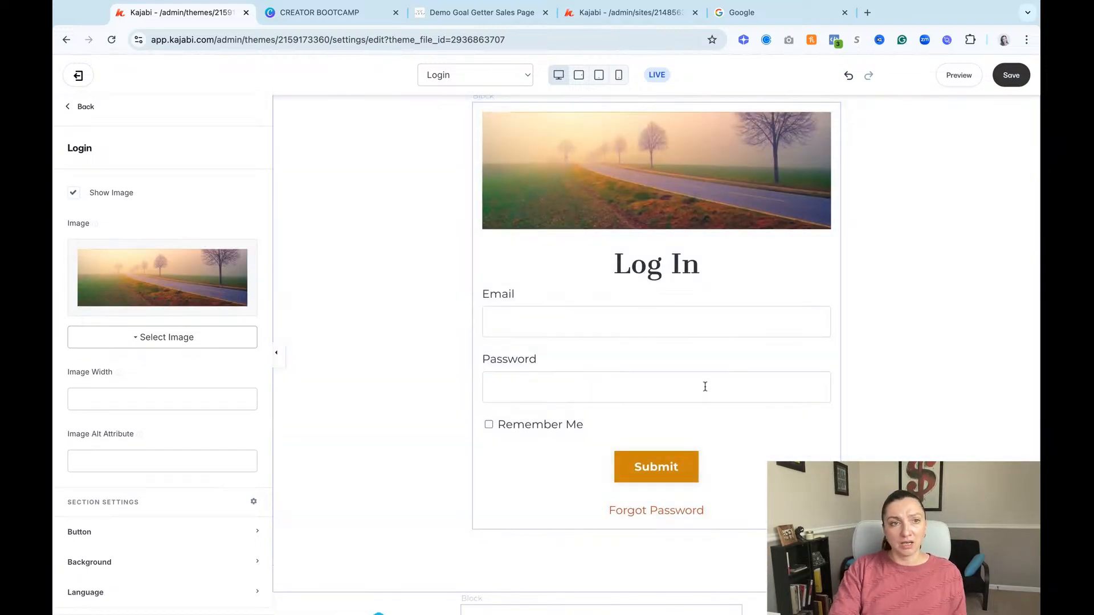
{"action": "left_click", "coordinate": [1014, 77]}
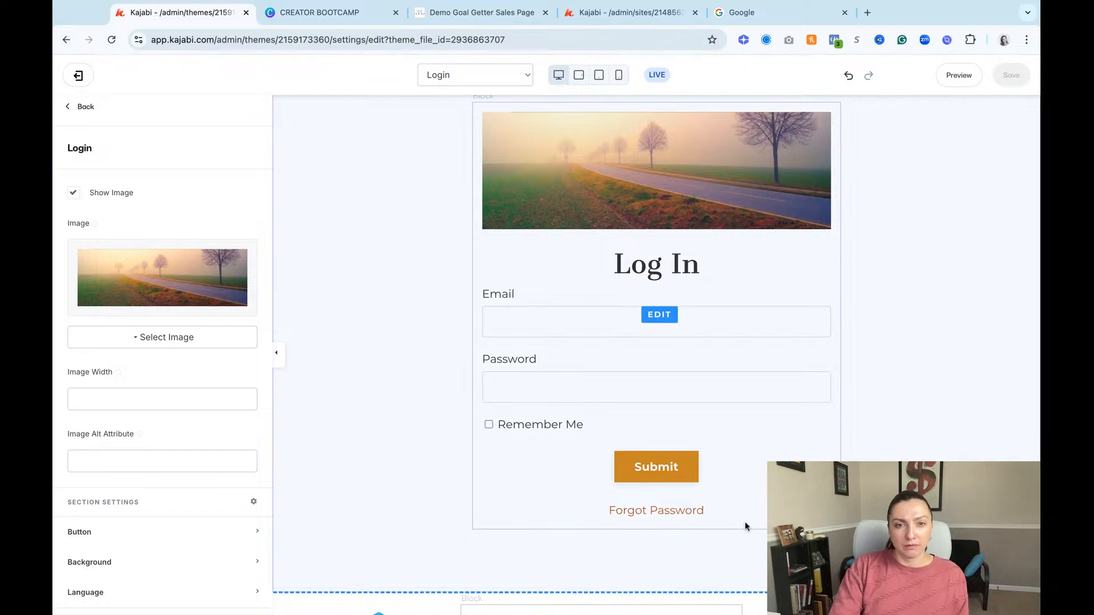
{"action": "scroll", "coordinate": [856, 457], "scroll_direction": "up", "scroll_amount": 1}
{"action": "scroll", "coordinate": [857, 457], "scroll_direction": "down", "scroll_amount": 3}
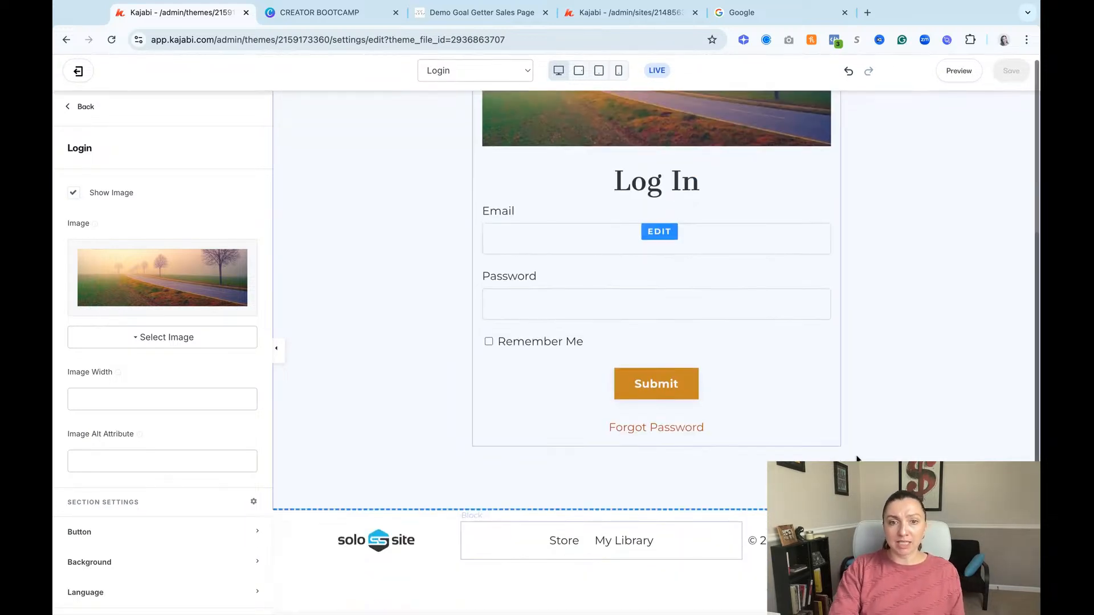
{"action": "scroll", "coordinate": [872, 453], "scroll_direction": "up", "scroll_amount": 5}
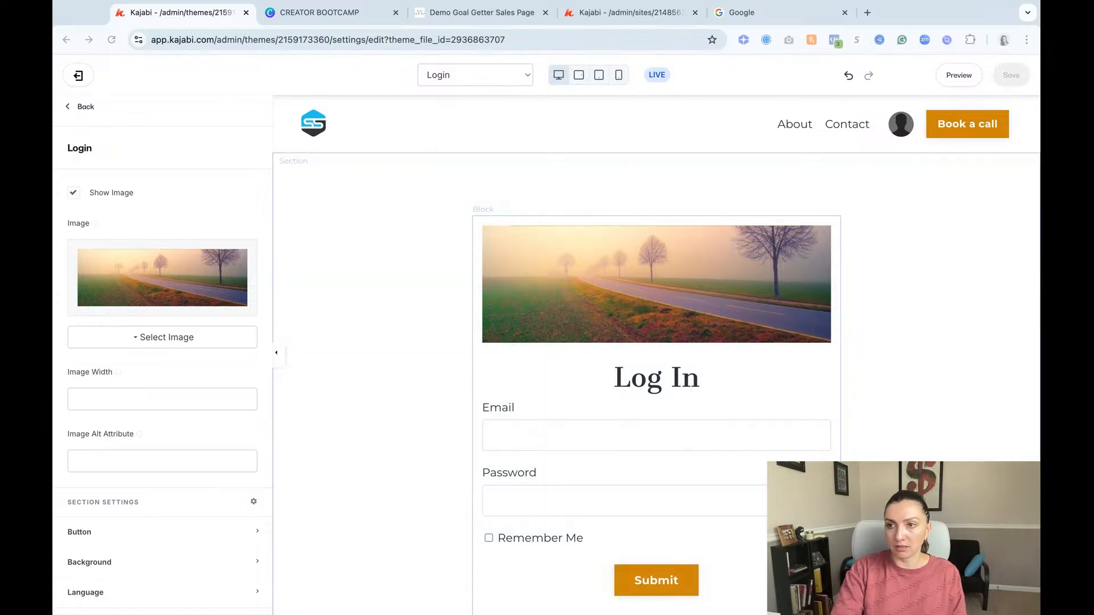
Step: Leave the Login section's settings and switch the editor to the Blog page
{"action": "left_click", "coordinate": [82, 107]}
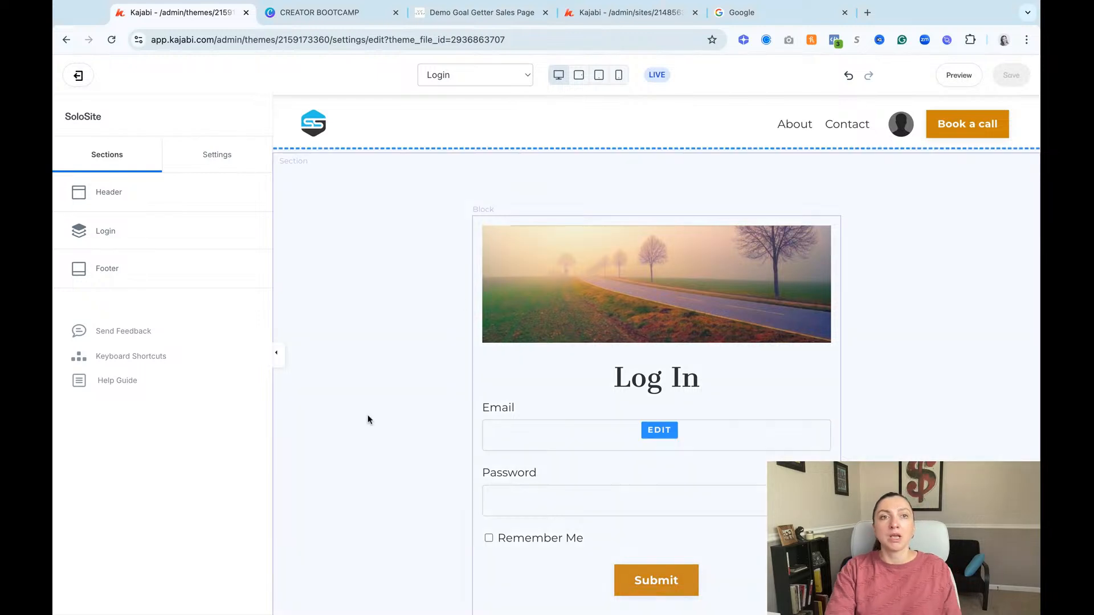
{"action": "left_click", "coordinate": [520, 75]}
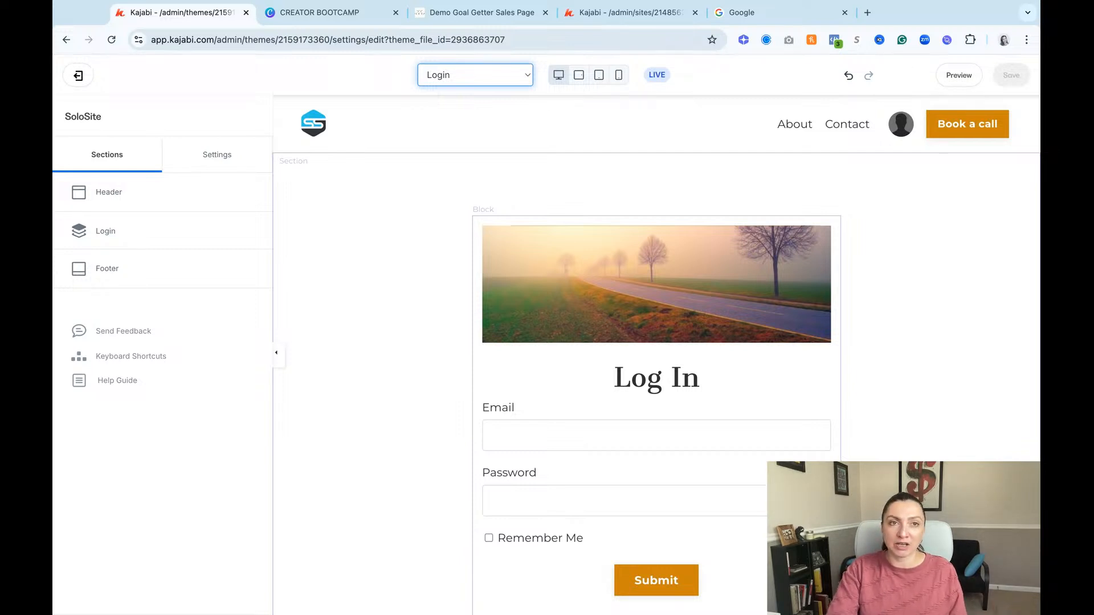
{"action": "left_click", "coordinate": [550, 83]}
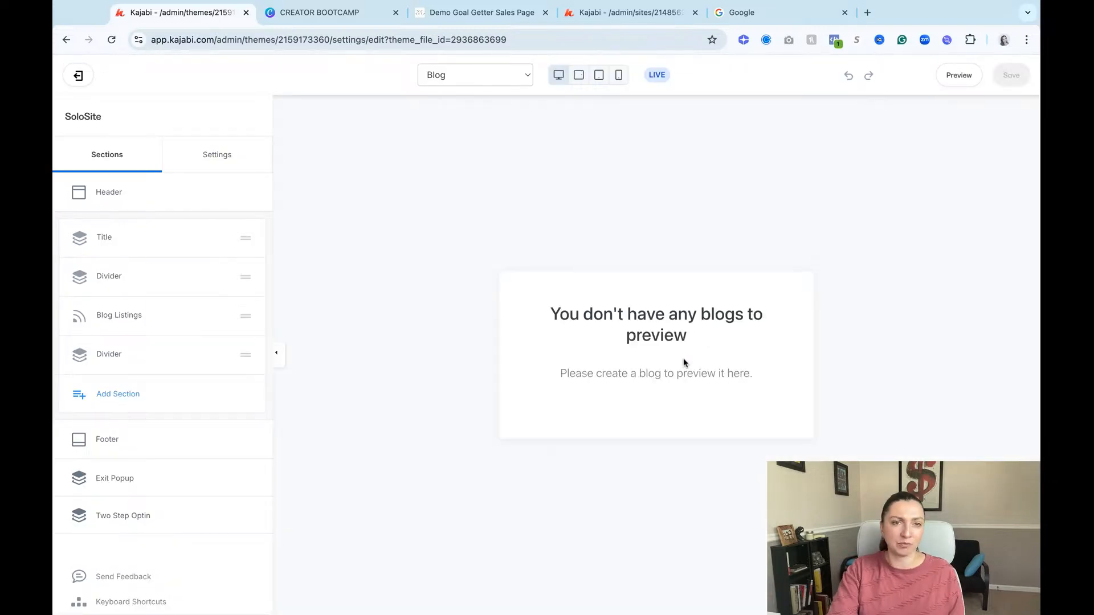
Step: Exit the page editor and open the site's list of landing pages
{"action": "left_click", "coordinate": [79, 78]}
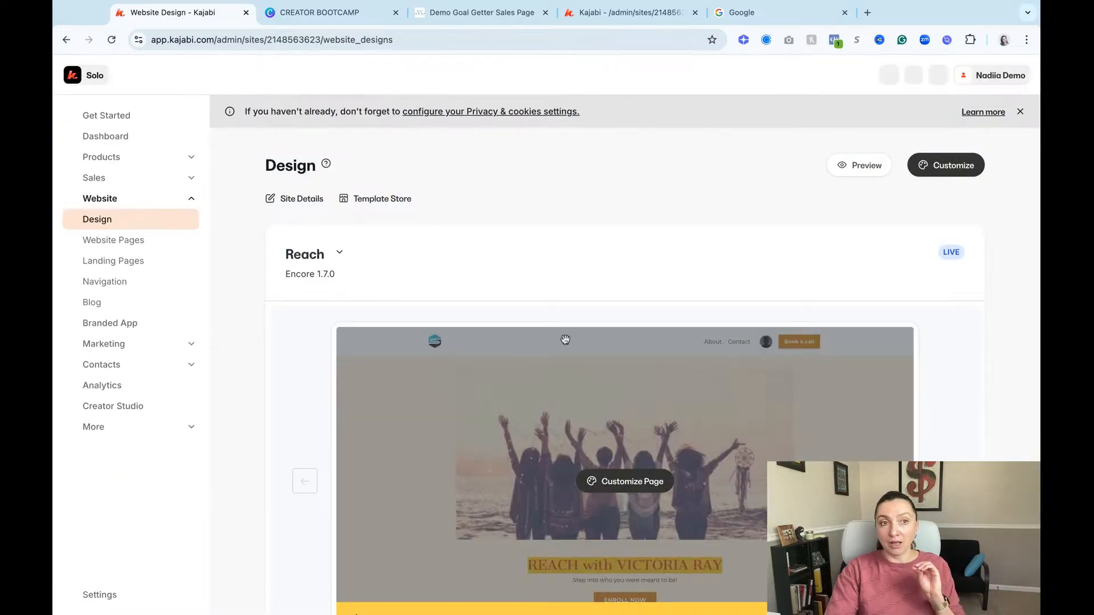
{"action": "scroll", "coordinate": [630, 299], "scroll_direction": "down", "scroll_amount": 2}
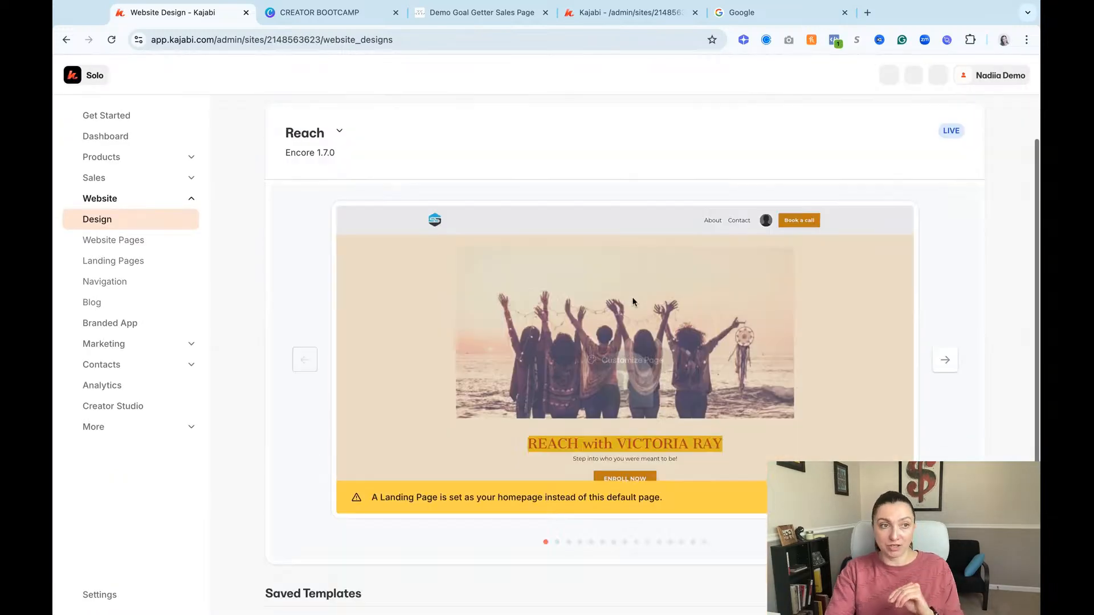
{"action": "left_click", "coordinate": [113, 261]}
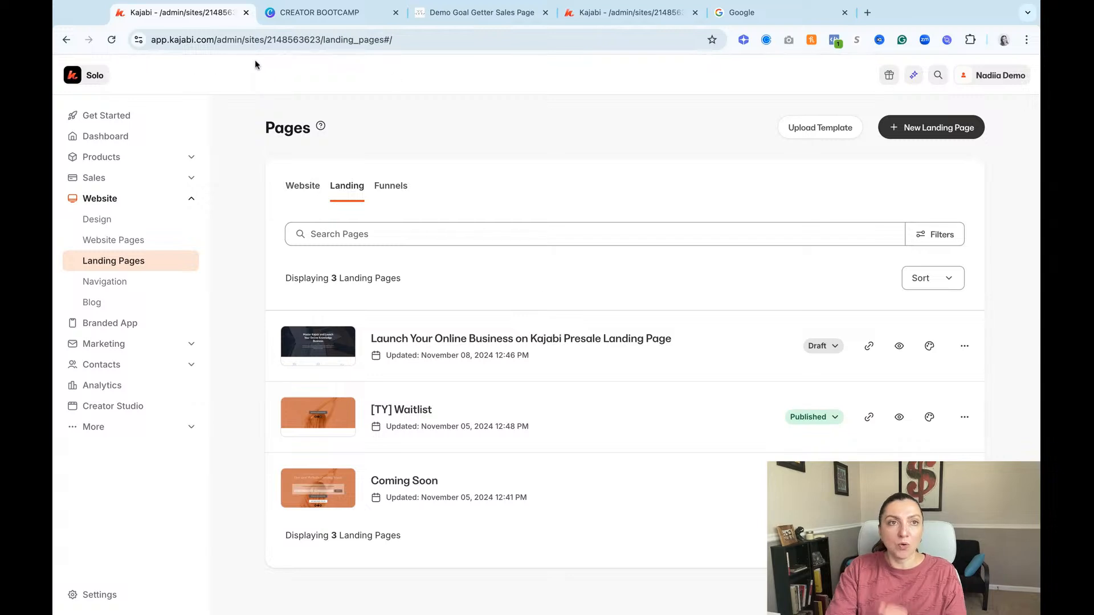
Step: Review the Day 5 outline on the Creator Bootcamp slide in Canva, and return to Kajabi's landing pages
{"action": "left_click", "coordinate": [302, 13]}
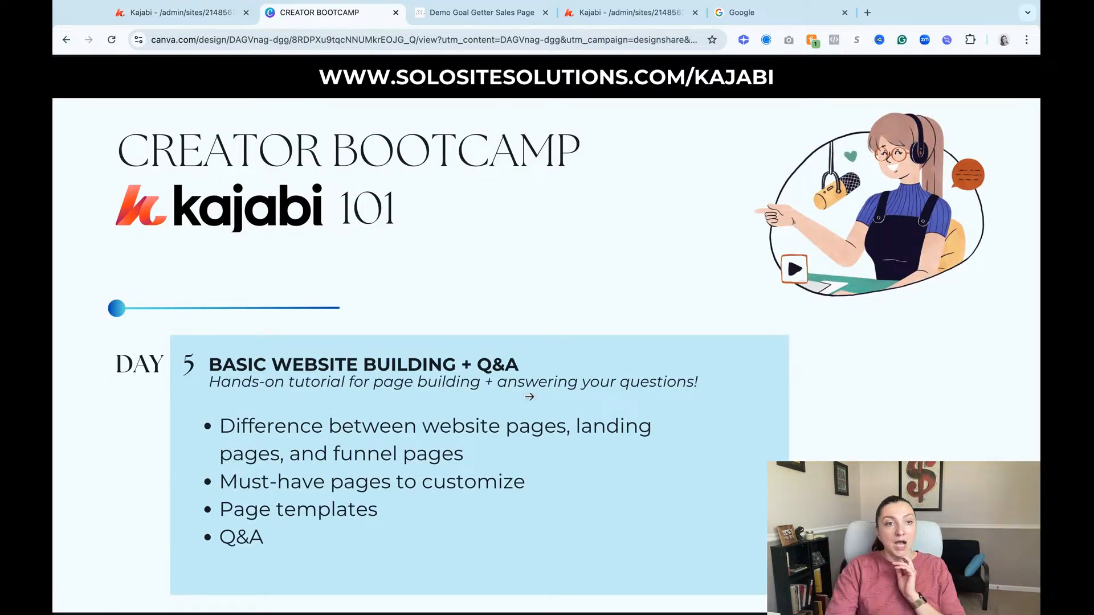
{"action": "left_click", "coordinate": [193, 12]}
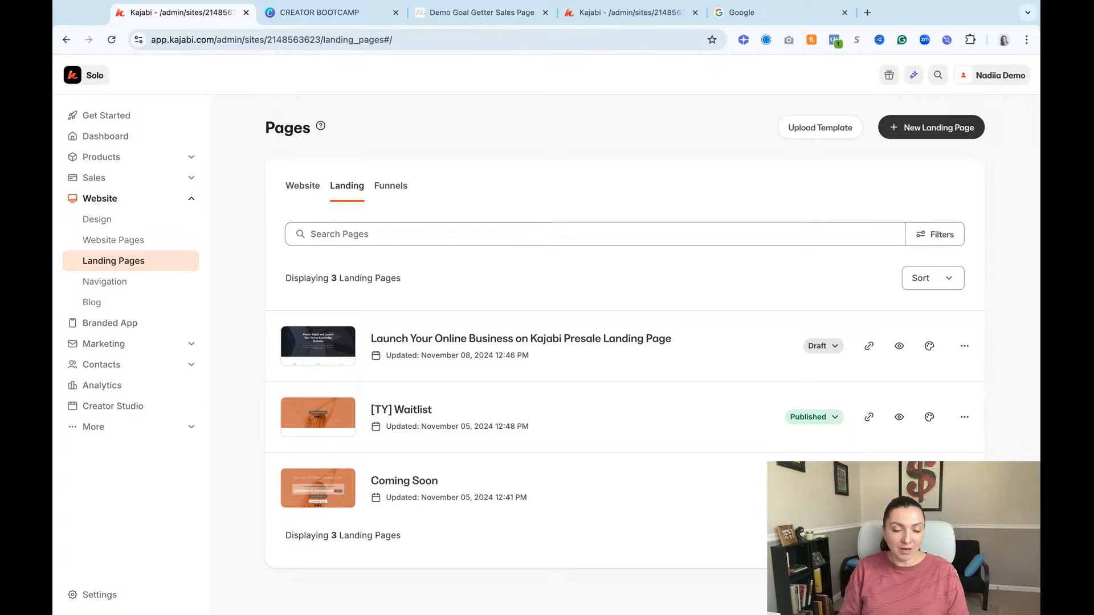
{"action": "left_click", "coordinate": [824, 131]}
{"action": "left_click", "coordinate": [805, 138]}
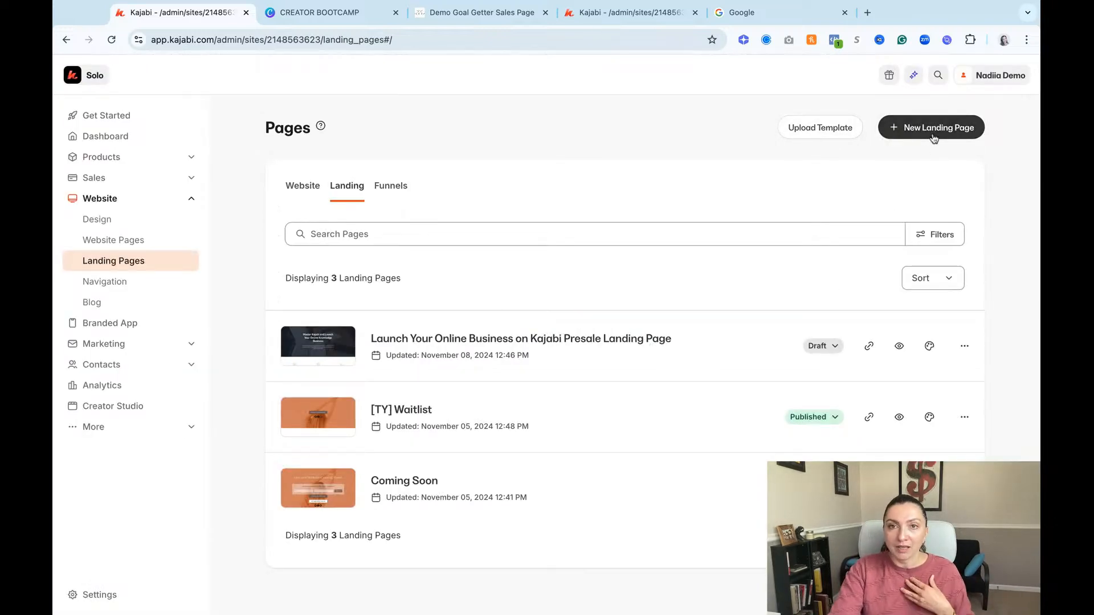
Step: Start a new landing page and browse the available templates, including the Sales and Podcast groups
{"action": "left_click", "coordinate": [932, 136]}
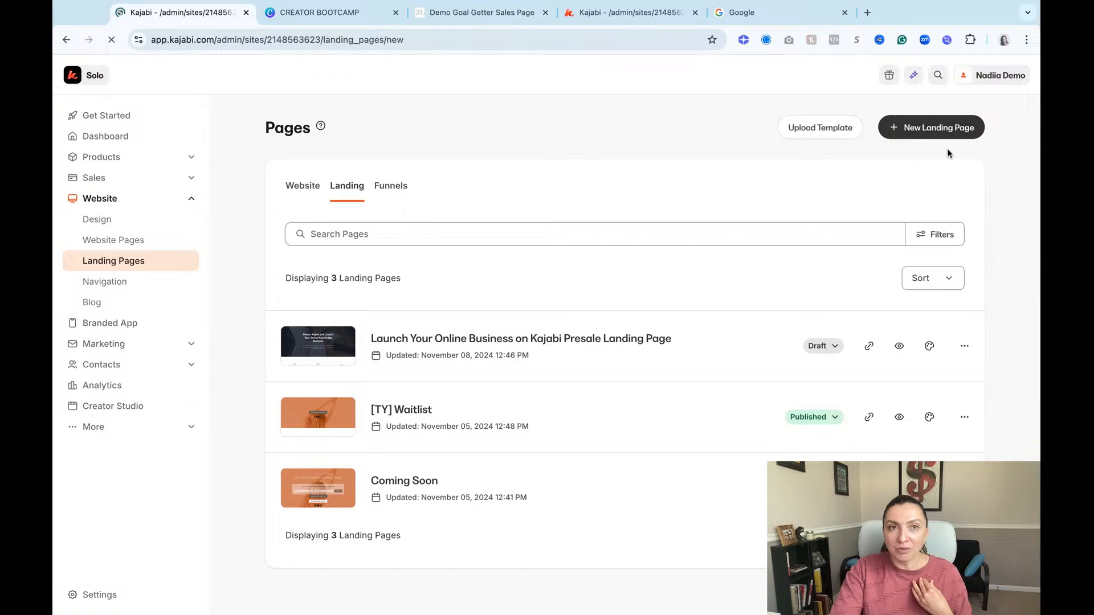
{"action": "scroll", "coordinate": [842, 344], "scroll_direction": "down", "scroll_amount": 2}
{"action": "scroll", "coordinate": [840, 344], "scroll_direction": "down", "scroll_amount": 7}
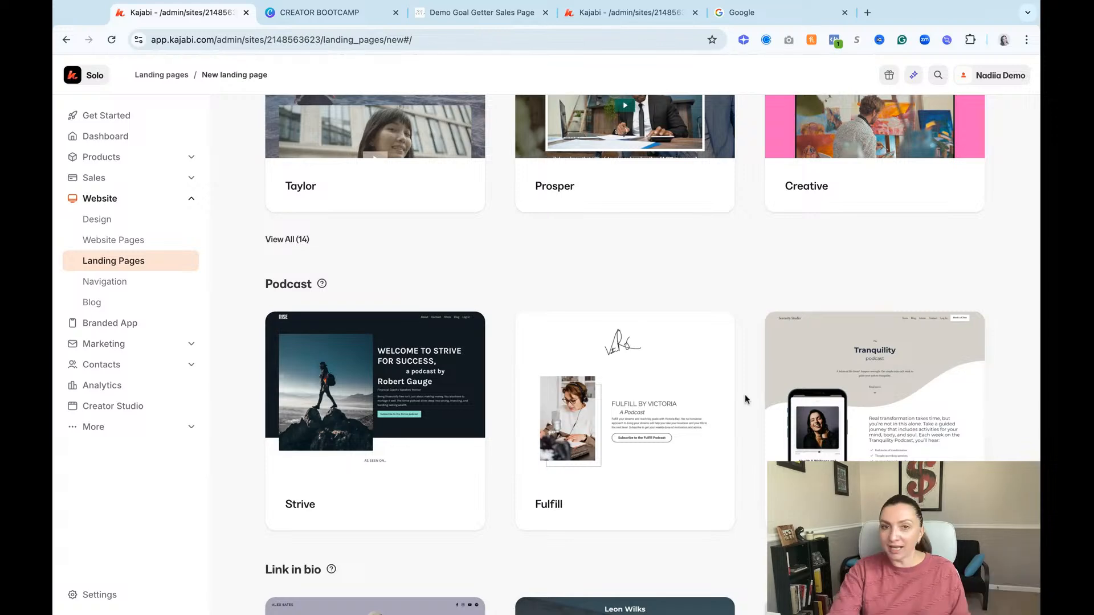
{"action": "scroll", "coordinate": [744, 394], "scroll_direction": "up", "scroll_amount": 4}
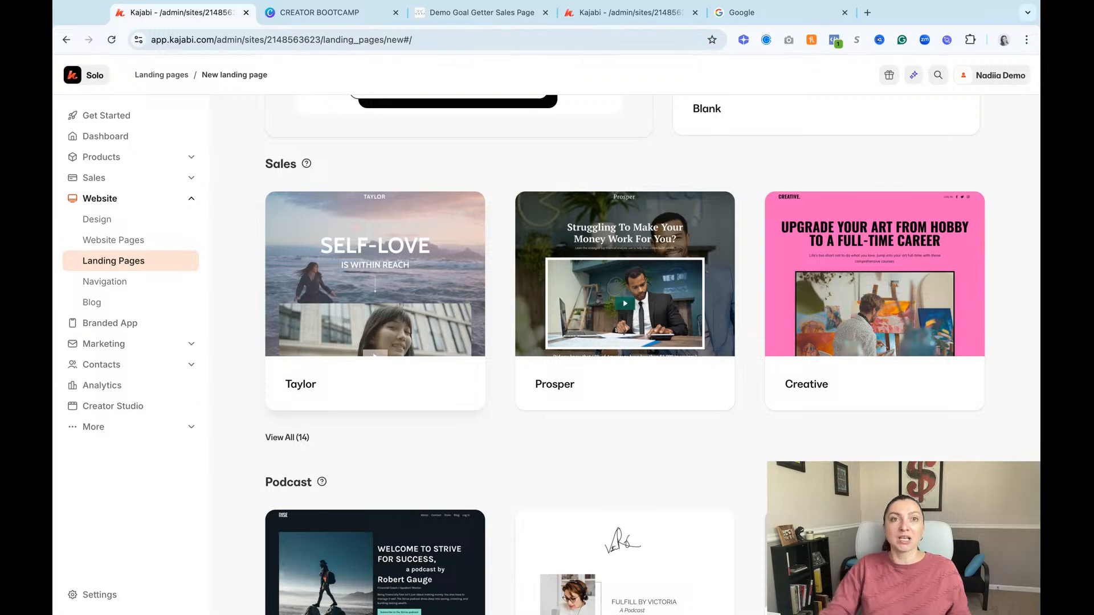
Step: Browse the Podcast and Link in bio landing page templates, and leave the template gallery to open the site's Funnels list
{"action": "scroll", "coordinate": [622, 363], "scroll_direction": "down", "scroll_amount": 8}
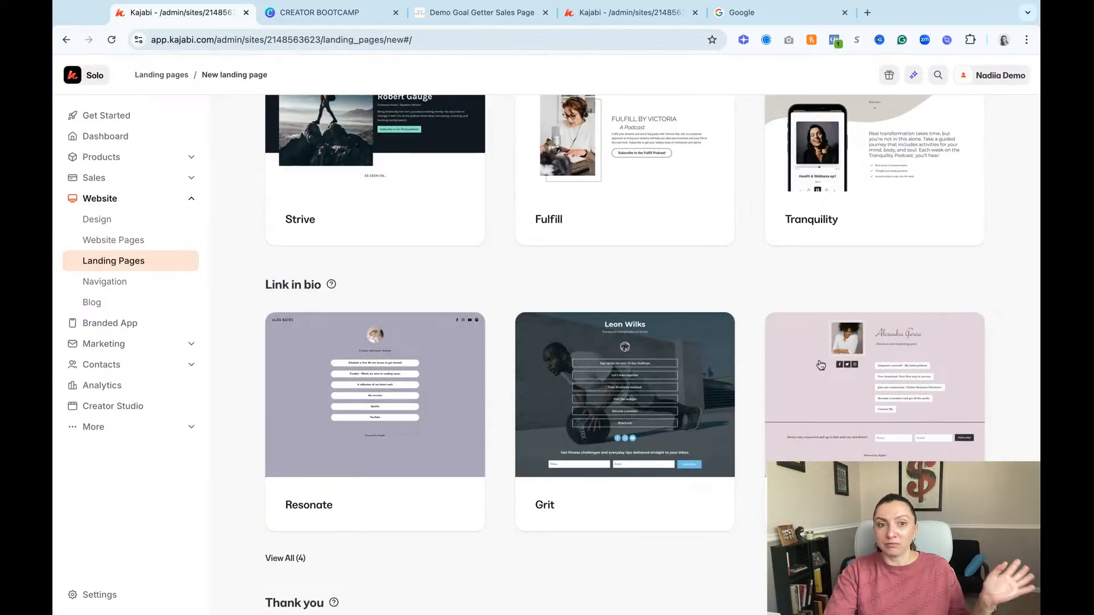
{"action": "scroll", "coordinate": [820, 365], "scroll_direction": "up", "scroll_amount": 6}
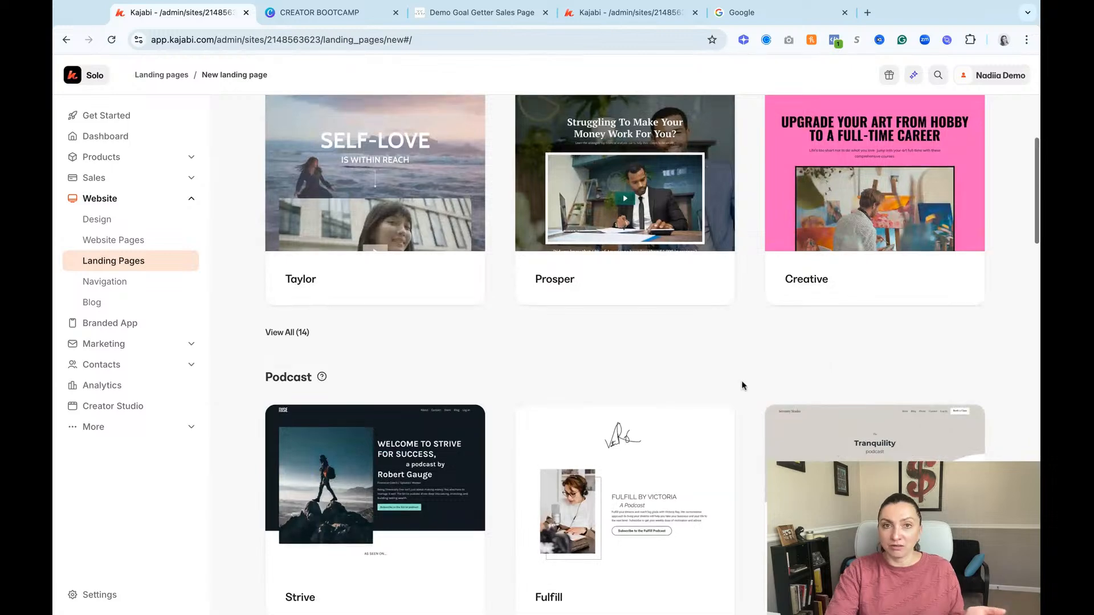
{"action": "scroll", "coordinate": [774, 365], "scroll_direction": "up", "scroll_amount": 5}
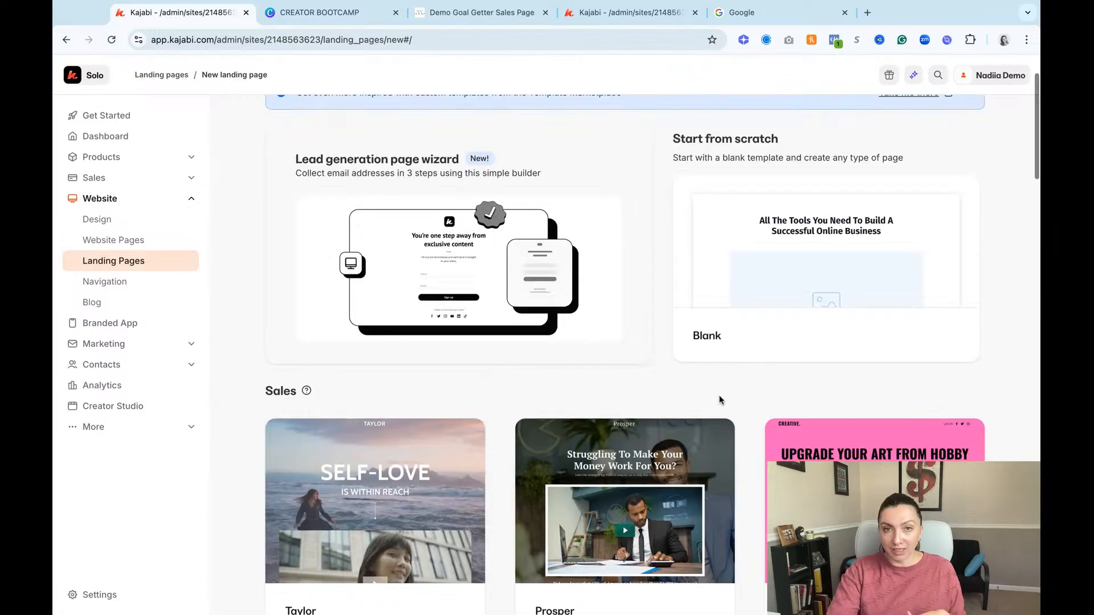
{"action": "scroll", "coordinate": [719, 400], "scroll_direction": "up", "scroll_amount": 2}
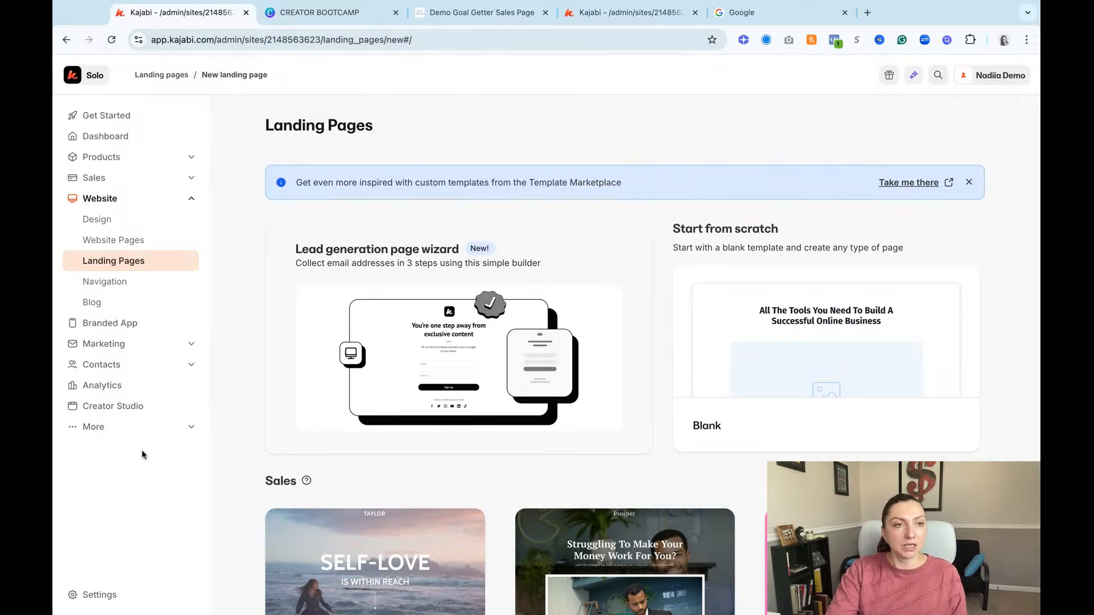
{"action": "left_click", "coordinate": [126, 264]}
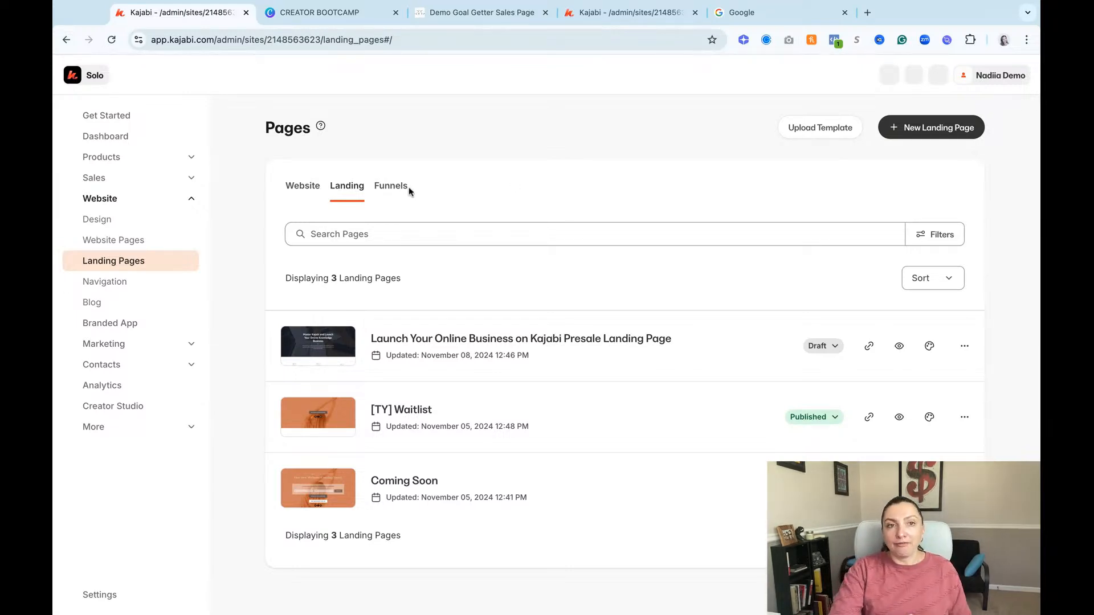
{"action": "left_click", "coordinate": [392, 186]}
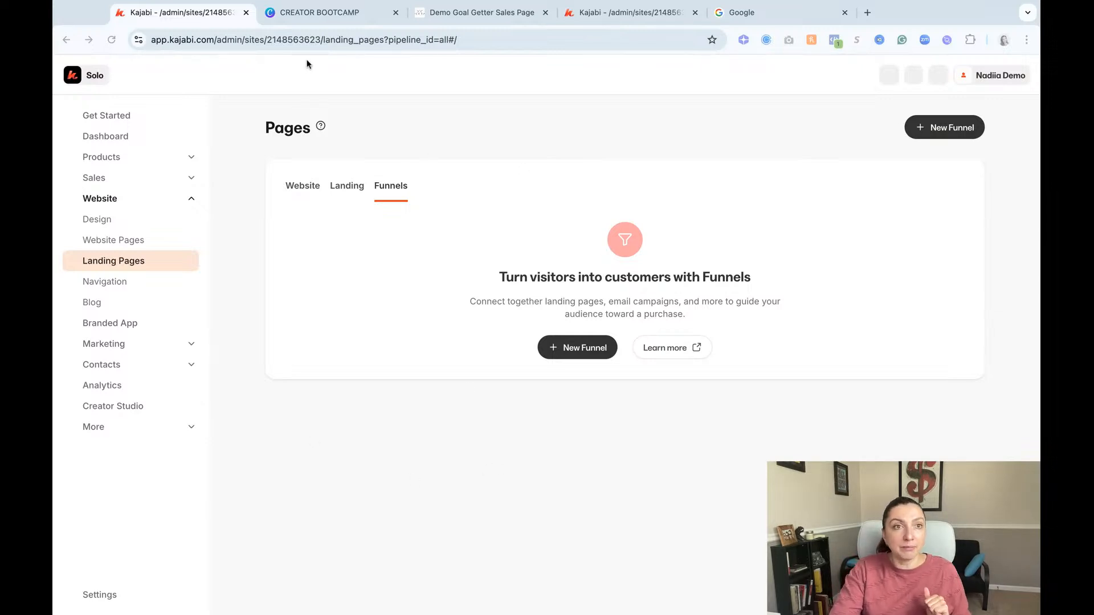
Step: Switch to the Creator Bootcamp presentation in Canva and advance from the Day 5 outline to the Q&A slide
{"action": "left_click", "coordinate": [330, 15]}
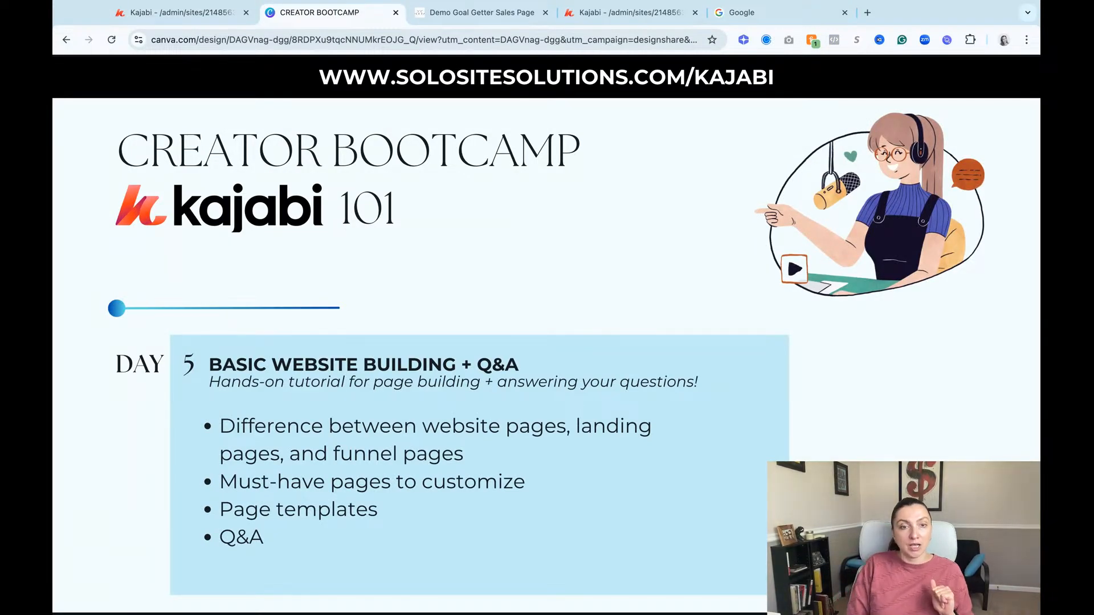
{"action": "key", "text": "Right"}
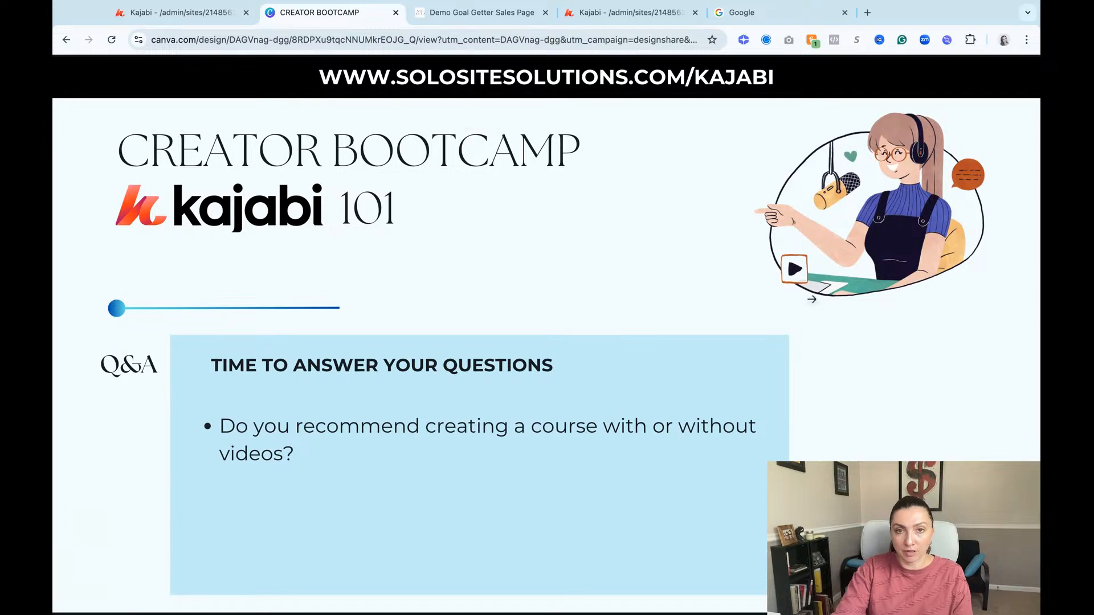
{"action": "left_click", "coordinate": [811, 303]}
{"action": "key", "text": "Left"}
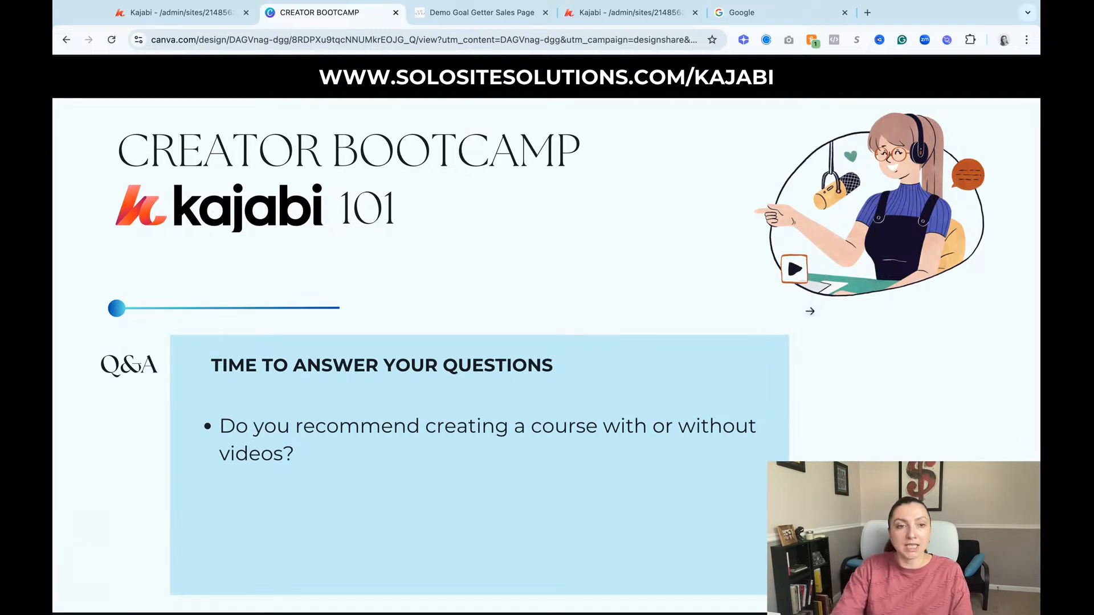